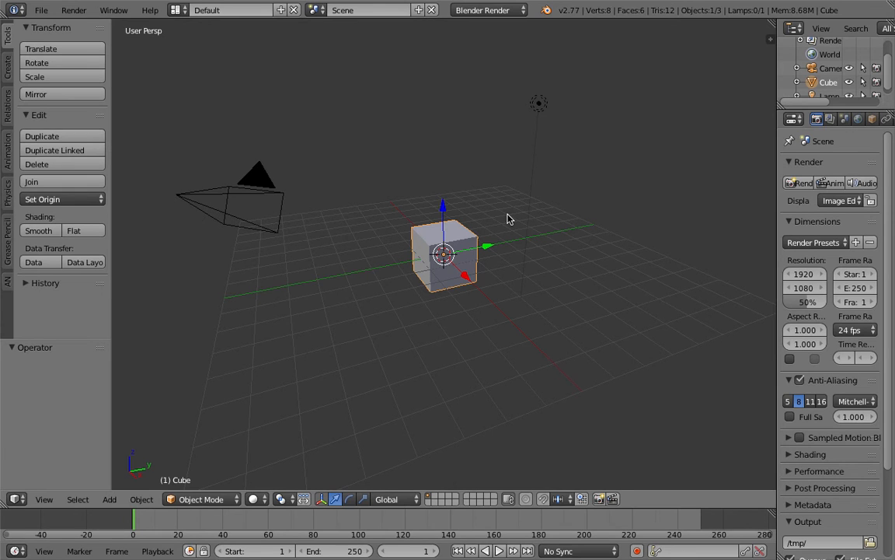
- Widen the properties and outliner area so its labels and values are fully readable
middle_click_drag(472, 255, 498, 238)
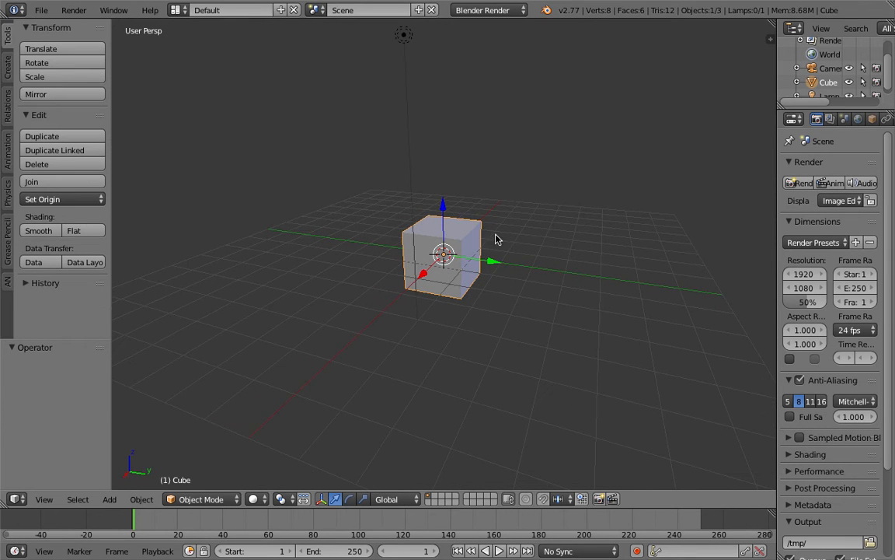
left_click_drag(777, 148, 720, 149)
middle_click_drag(720, 156, 502, 214)
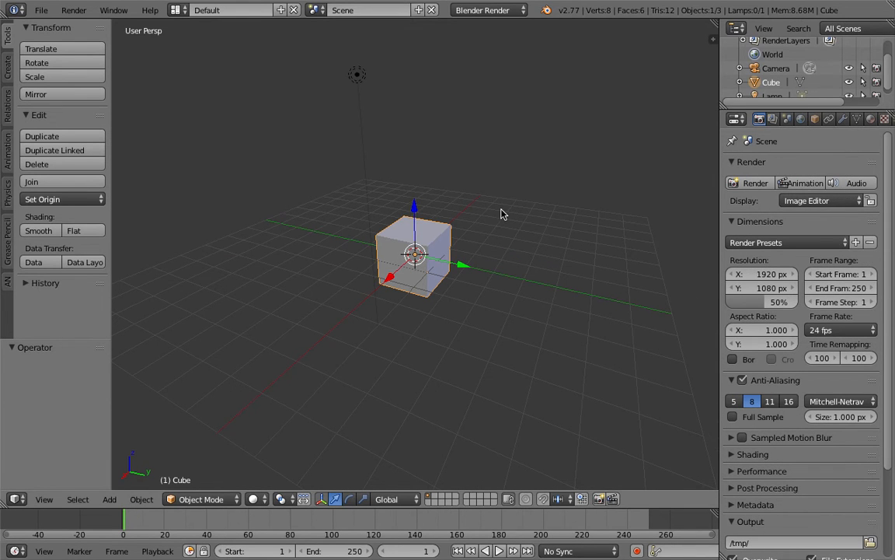
middle_click_drag(514, 269, 472, 250)
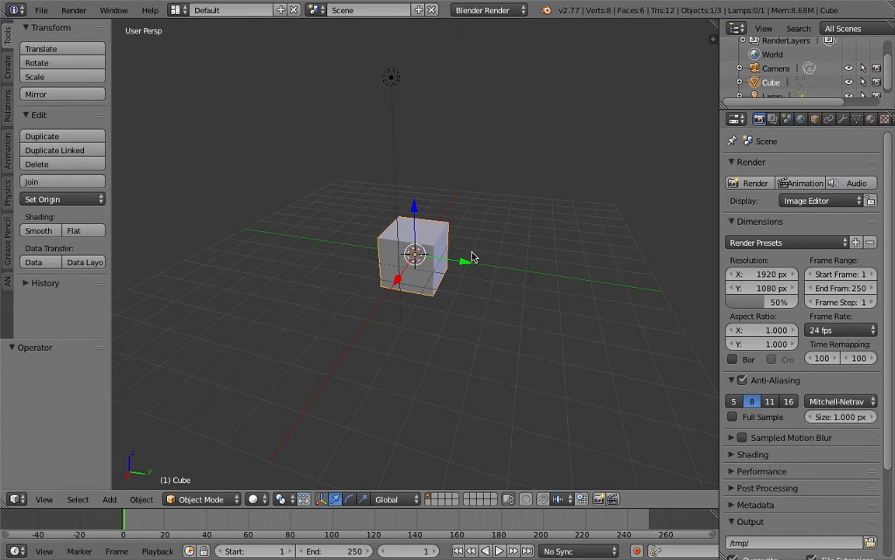
middle_click_drag(477, 257, 464, 277)
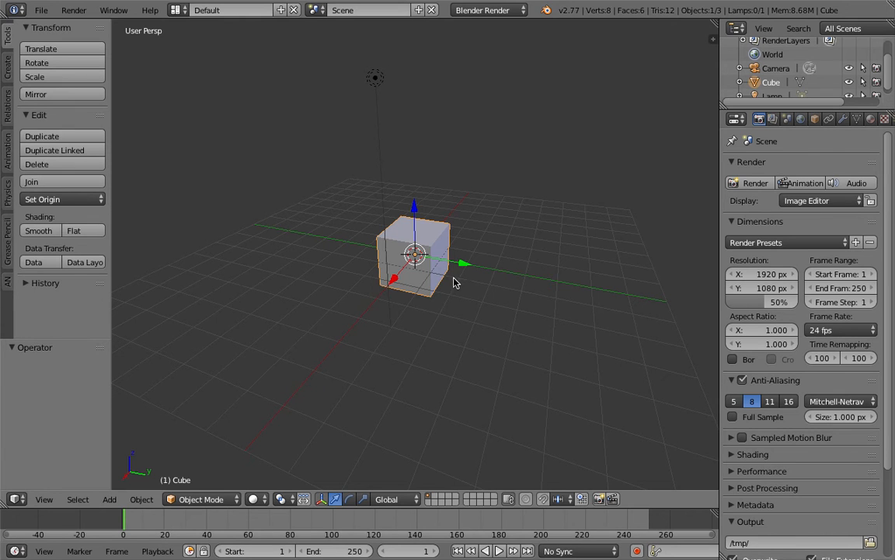
mouse_move(453, 284)
middle_mouse_down()
mouse_move(444, 293)
mouse_move(470, 296)
mouse_move(437, 288)
middle_mouse_up()
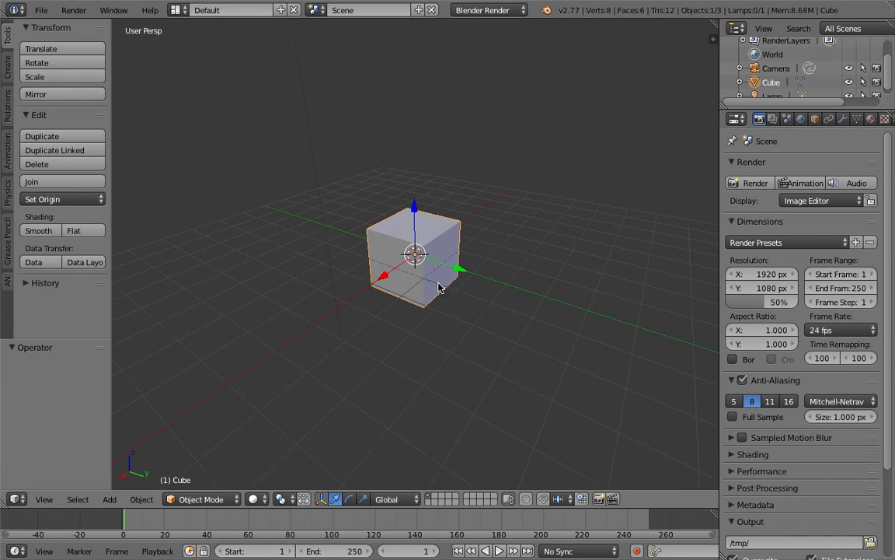
scroll(372, 205, "down", 5)
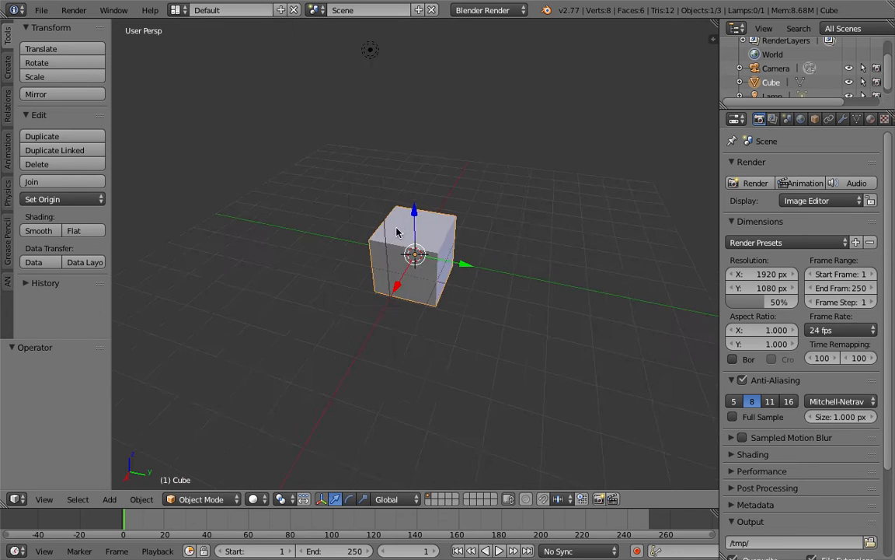
- Select the lamp and the camera together and move both to the second layer
middle_click_drag(373, 206, 483, 182)
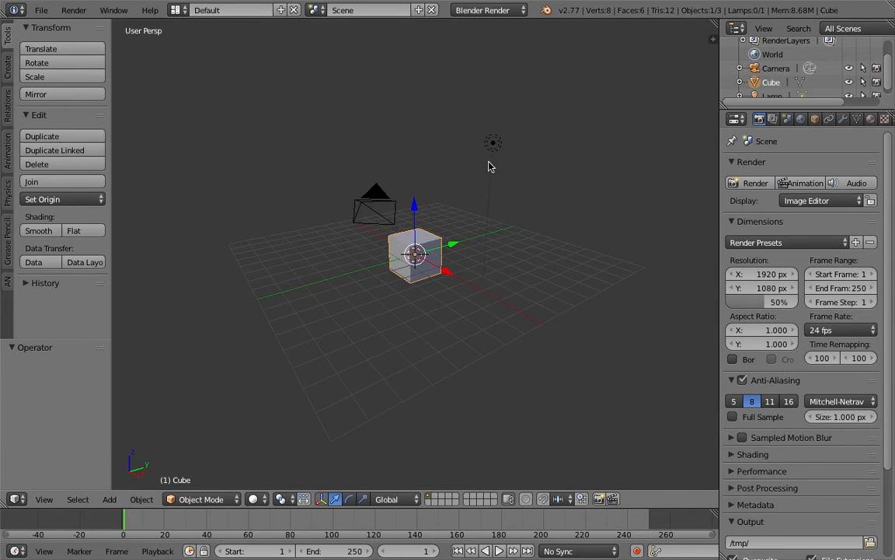
right_click(494, 142)
right_click(389, 208, "shift")
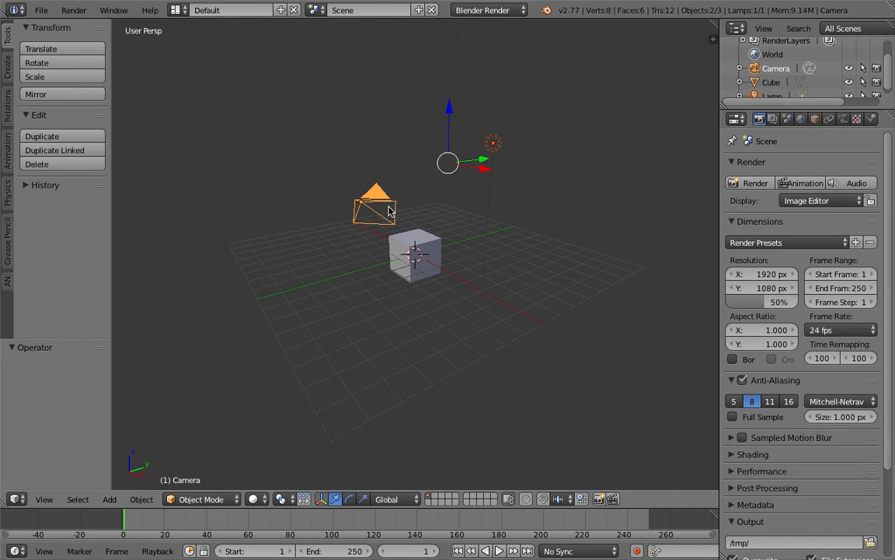
key("m")
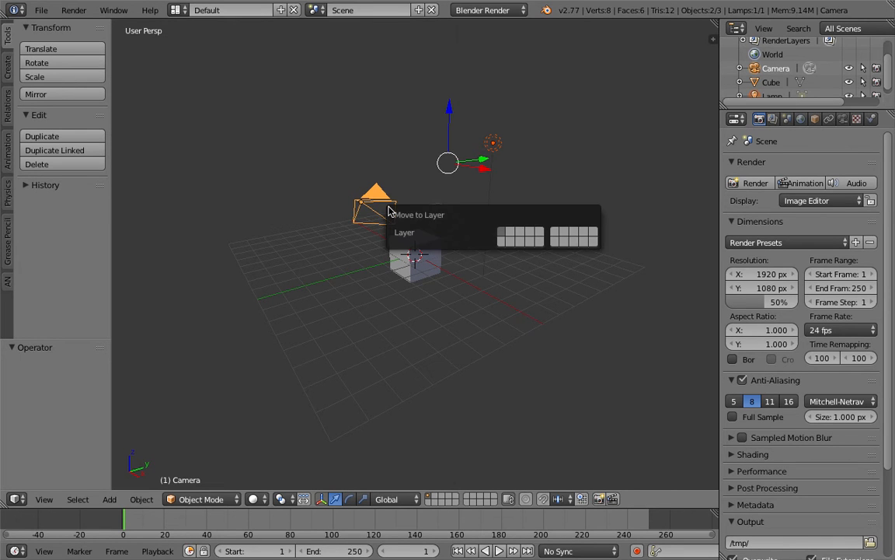
key("2")
left_click(401, 166)
- Add a Grid mesh with 10 by 10 subdivisions and clear its location to the world origin
scroll(423, 238, "up", 3)
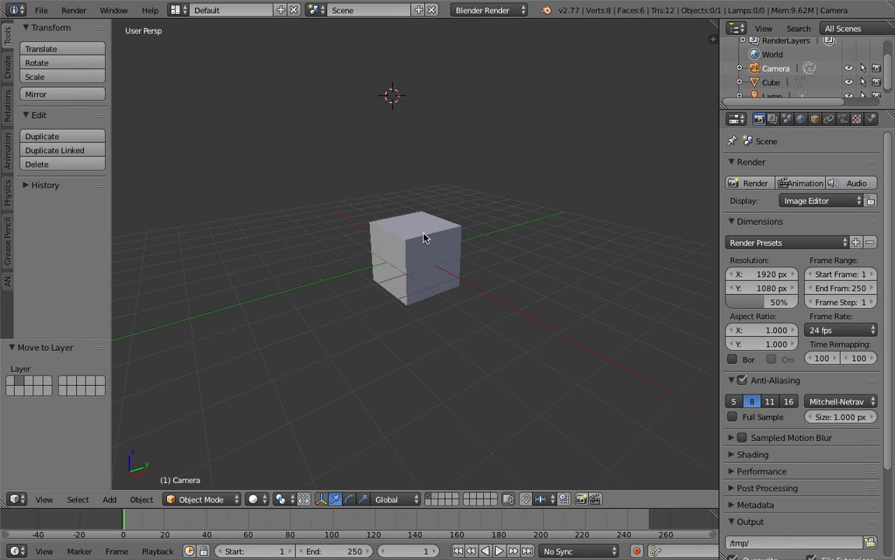
scroll(415, 241, "down", 3)
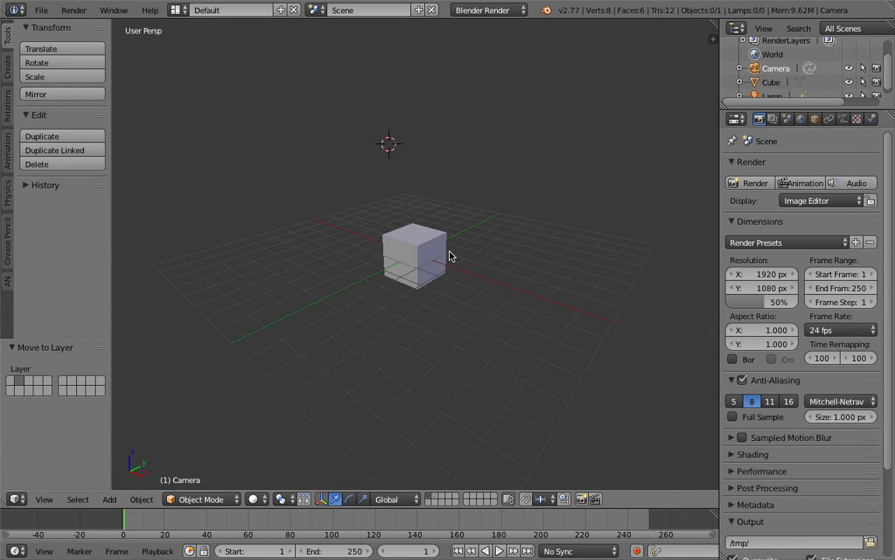
mouse_move(450, 240)
middle_mouse_down()
mouse_move(437, 239)
mouse_move(449, 255)
middle_mouse_up()
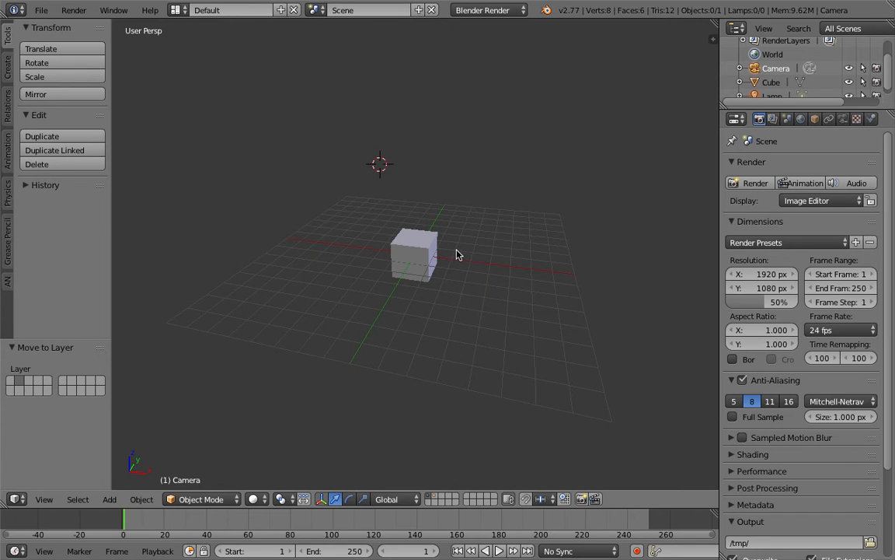
key("shift+a")
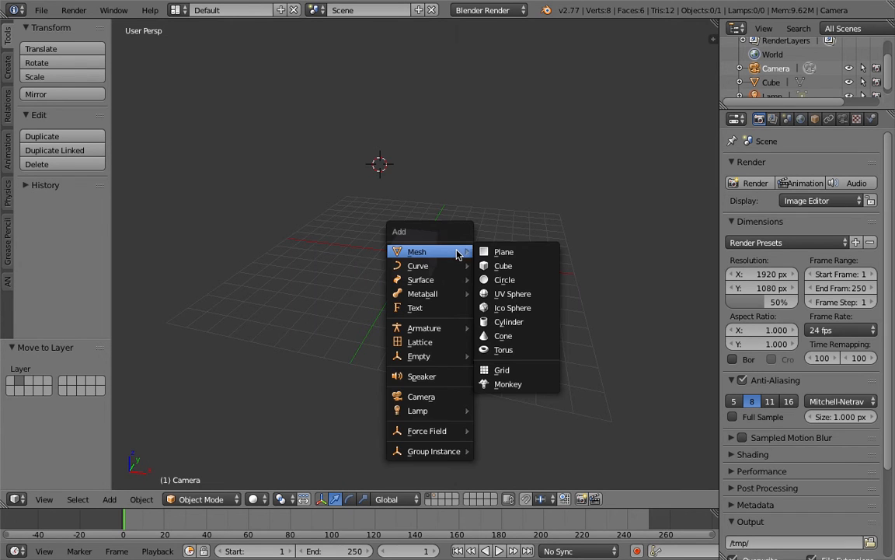
left_click(511, 374)
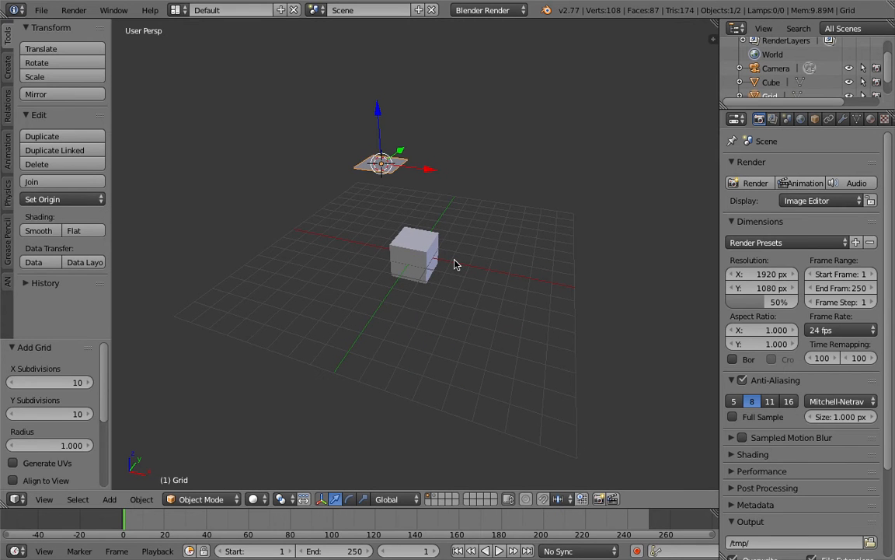
key("alt+g")
- Scale up the whole grid mesh in Edit Mode until it covers most of the floor grid, and return to Object Mode
middle_click_drag(455, 261, 454, 247)
key("Tab")
key("s")
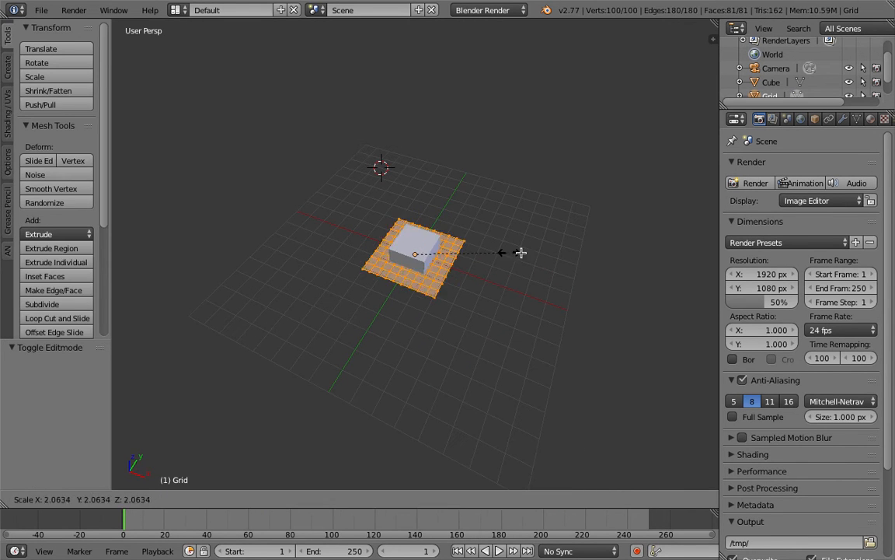
left_click(660, 264)
middle_click_drag(556, 270, 321, 384)
key("s")
left_click(554, 274)
key("Tab")
key("Tab")
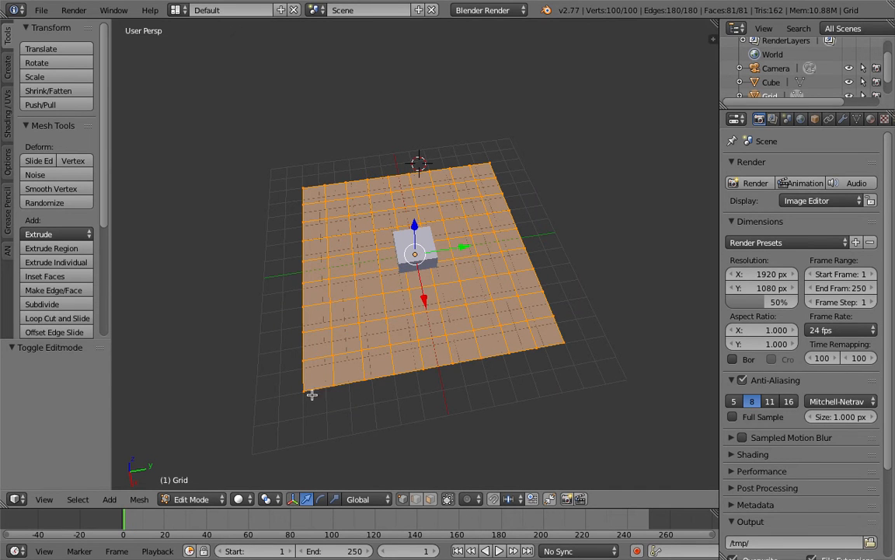
middle_click_drag(543, 310, 476, 290)
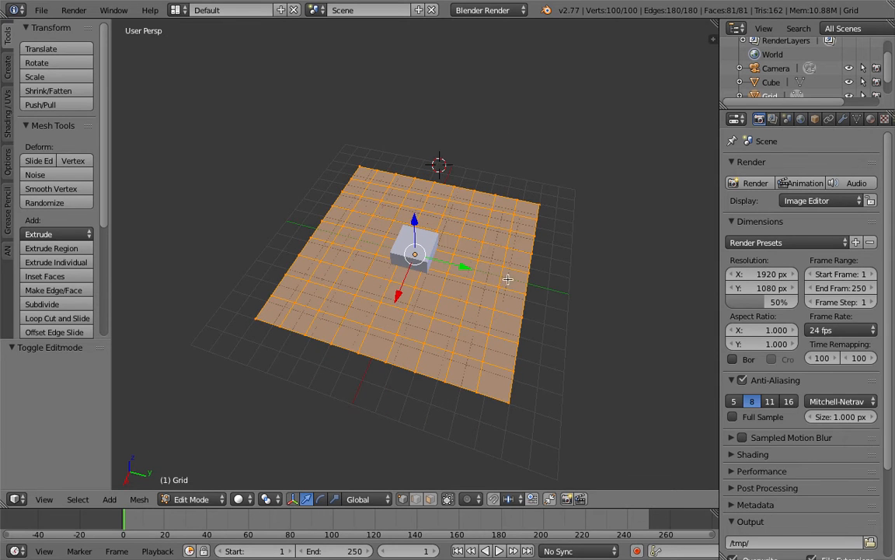
middle_click_drag(425, 354, 462, 303)
key("Tab")
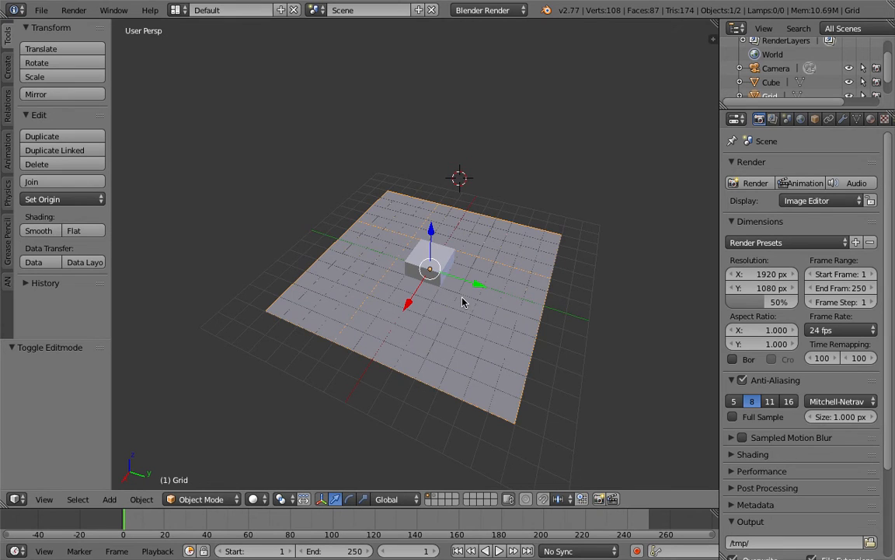
- Add an Ico Sphere and move it beside the grid, by about X 4.15, Y -8.06, Z -2.50
middle_click_drag(456, 269, 395, 227)
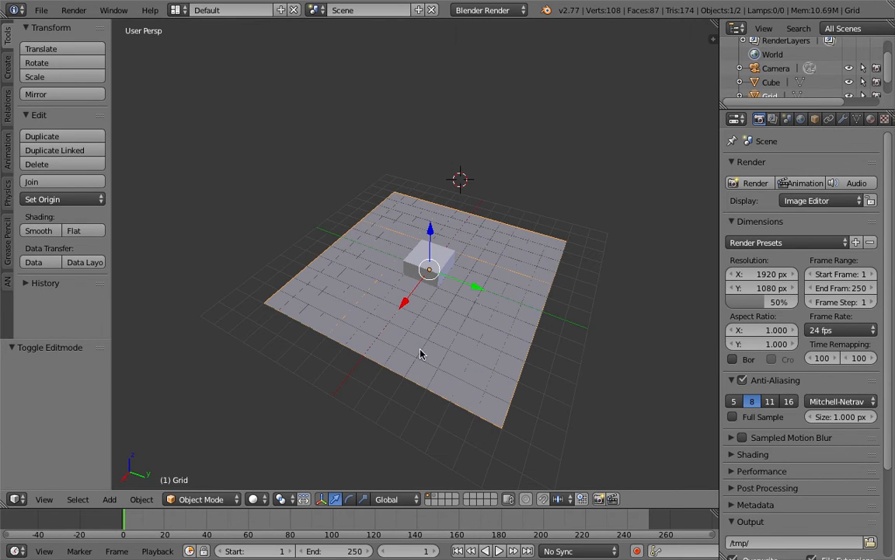
middle_click_drag(401, 322, 306, 345)
middle_click_drag(455, 262, 406, 240)
middle_click_drag(344, 270, 366, 272)
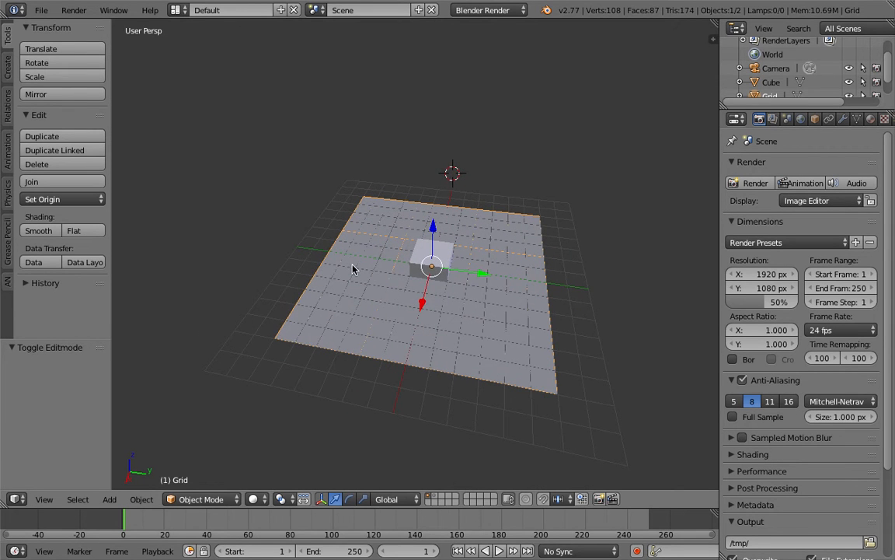
key("shift+a")
mouse_move(355, 267)
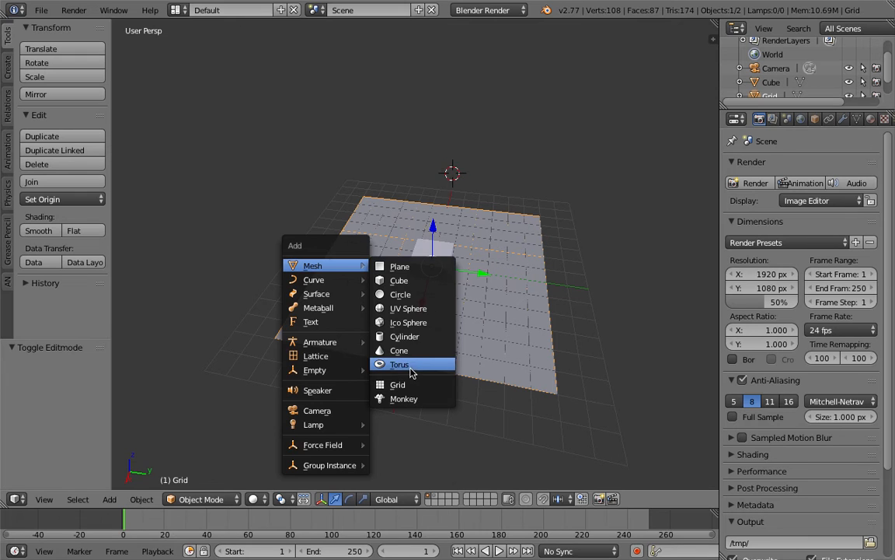
left_click(408, 322)
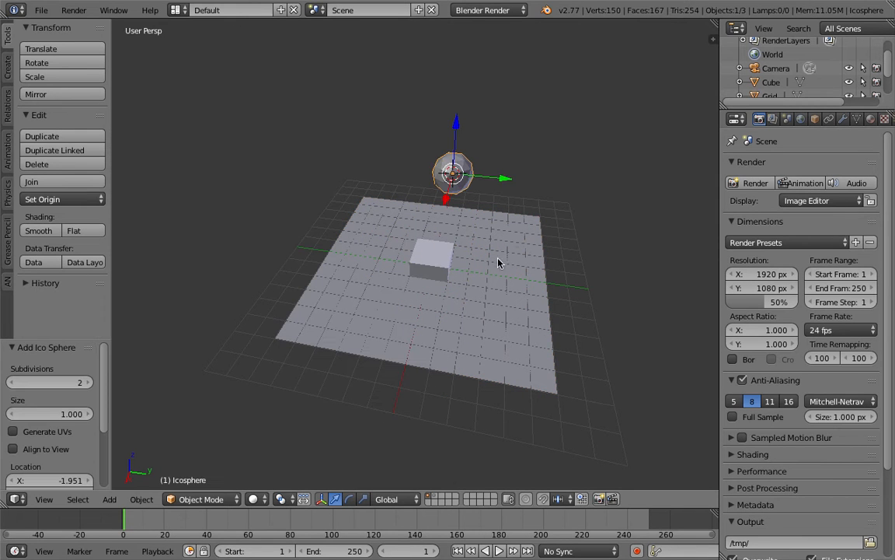
key("g")
left_click(338, 307)
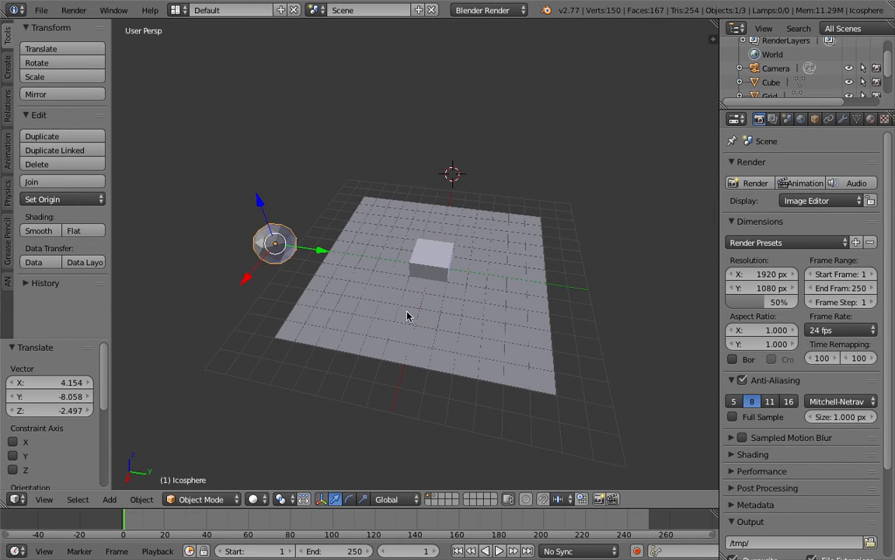
- Switch the screen layout from Default to Compositing
middle_click_drag(505, 260, 463, 256)
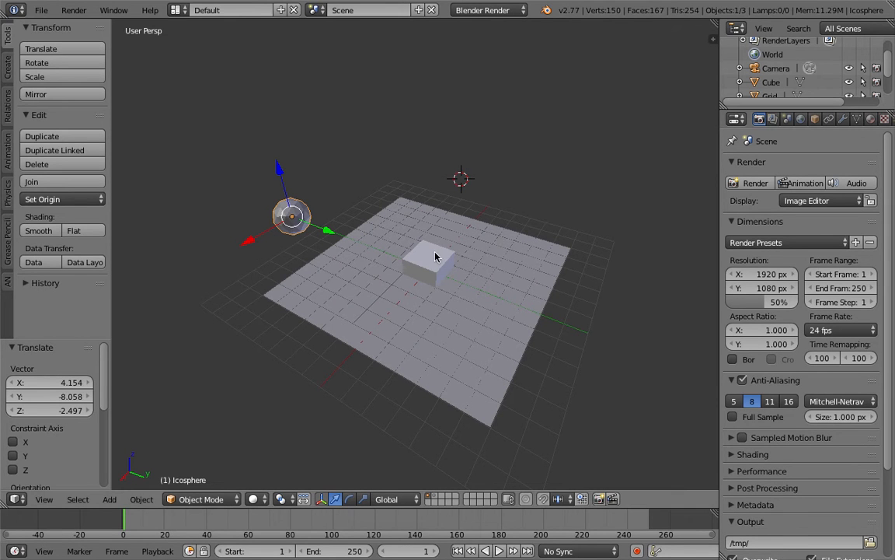
middle_click_drag(435, 253, 447, 250)
middle_click_drag(233, 93, 260, 126)
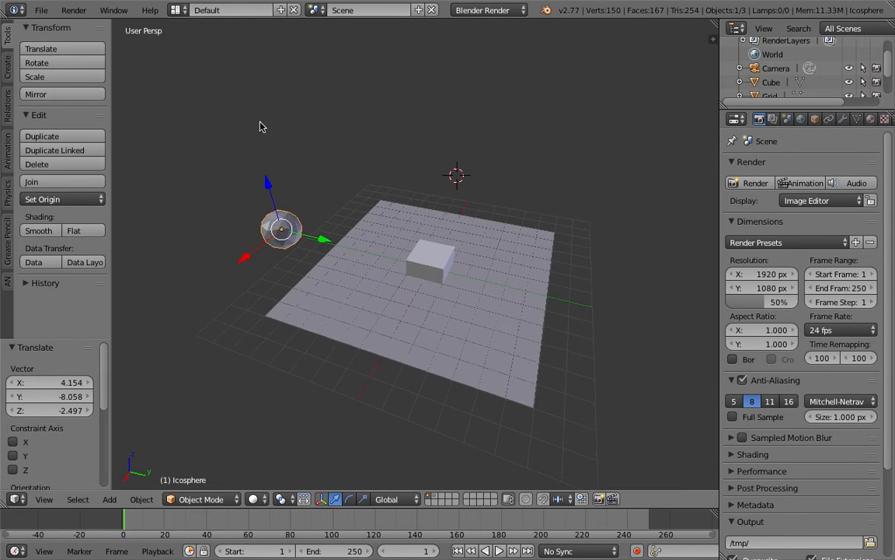
left_click(175, 10)
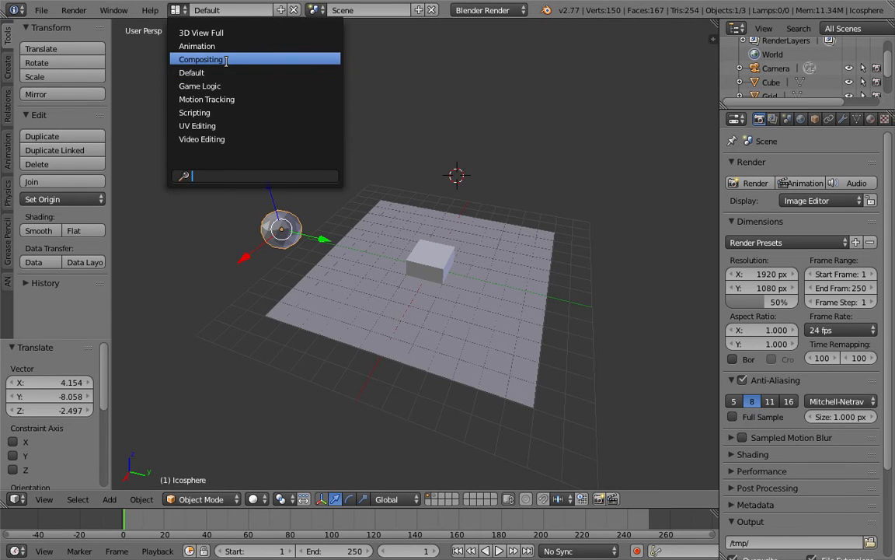
left_click(204, 59)
- Set the node editor to the Animation Nodes tree type and create a new node tree
middle_click_drag(526, 415, 545, 396)
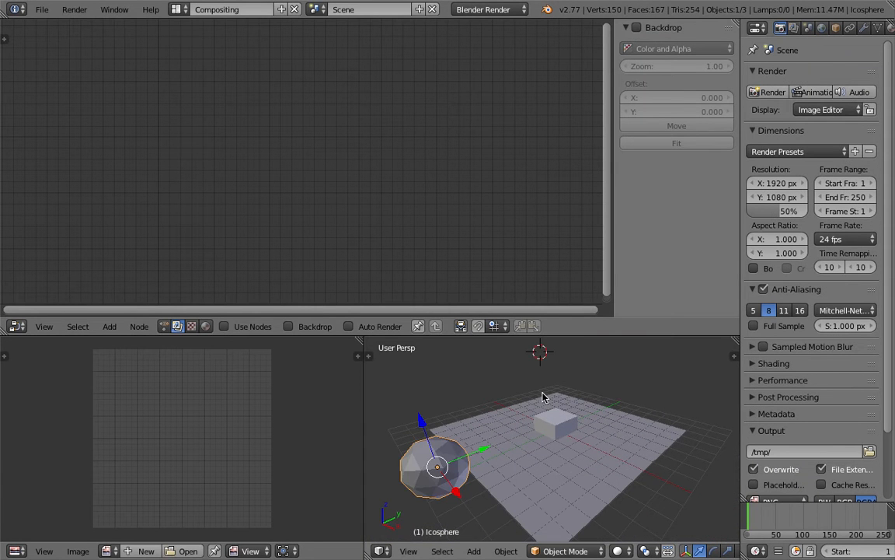
left_click(164, 326)
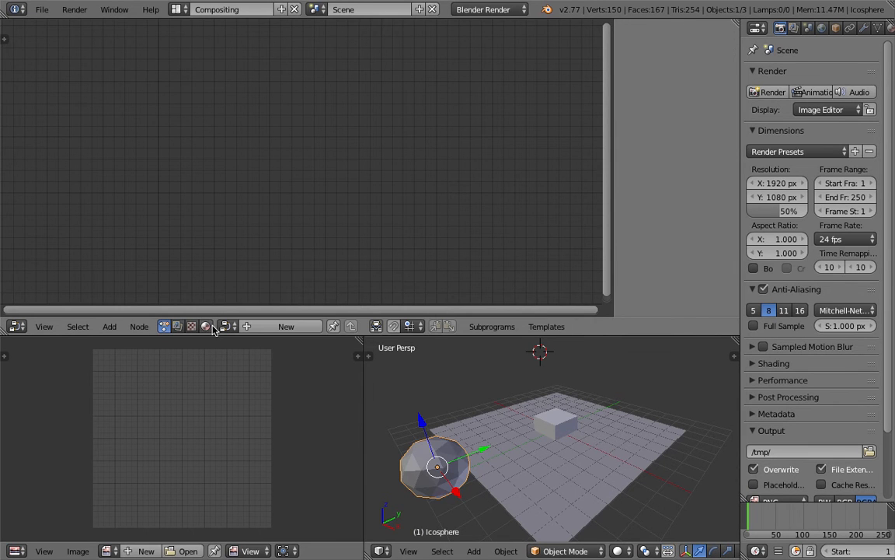
left_click(271, 332)
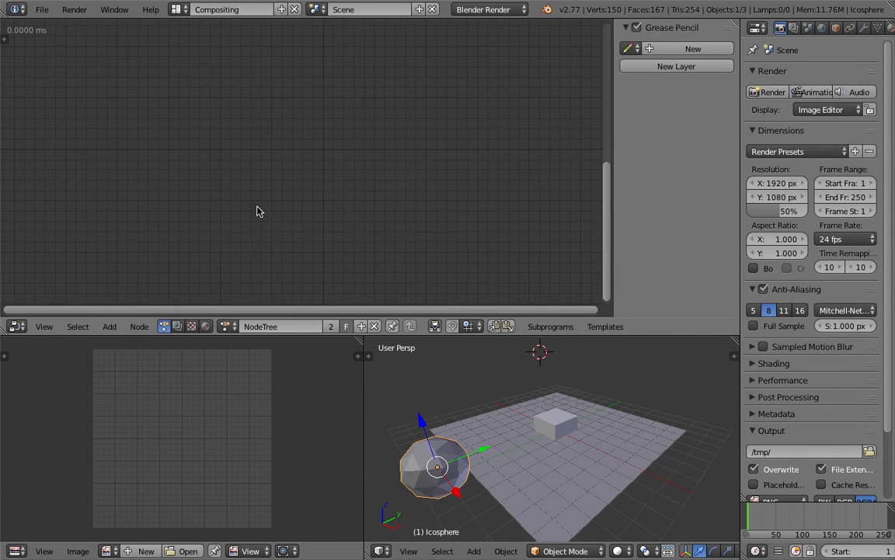
middle_click_drag(522, 416, 545, 407)
scroll(513, 426, "down", 2)
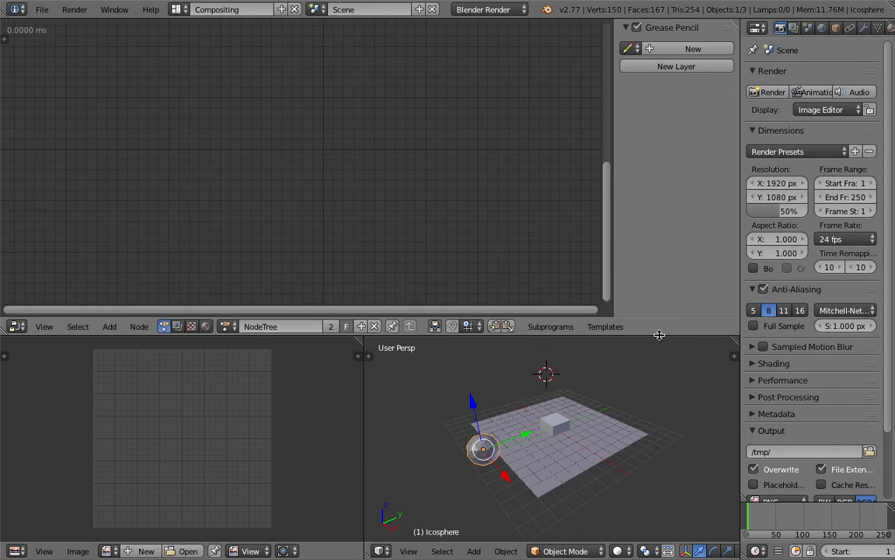
left_click(600, 326)
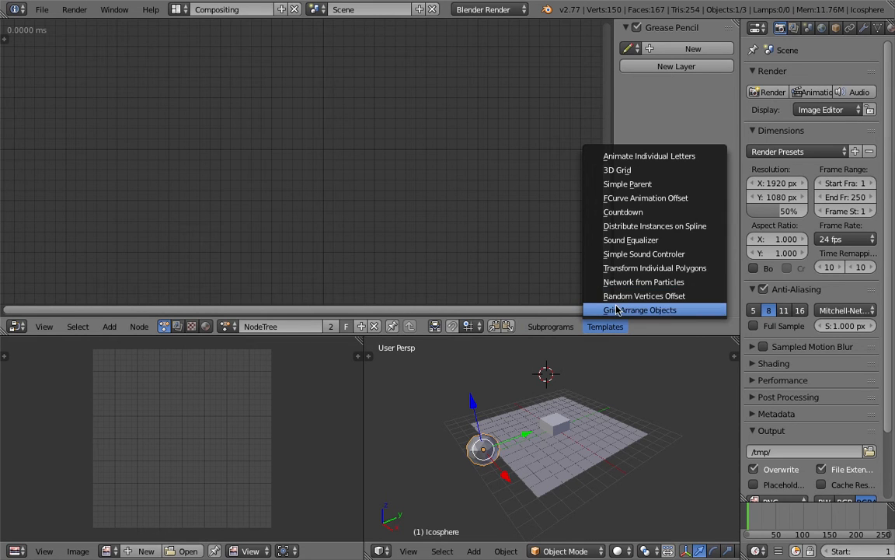
middle_click_drag(585, 412, 497, 377)
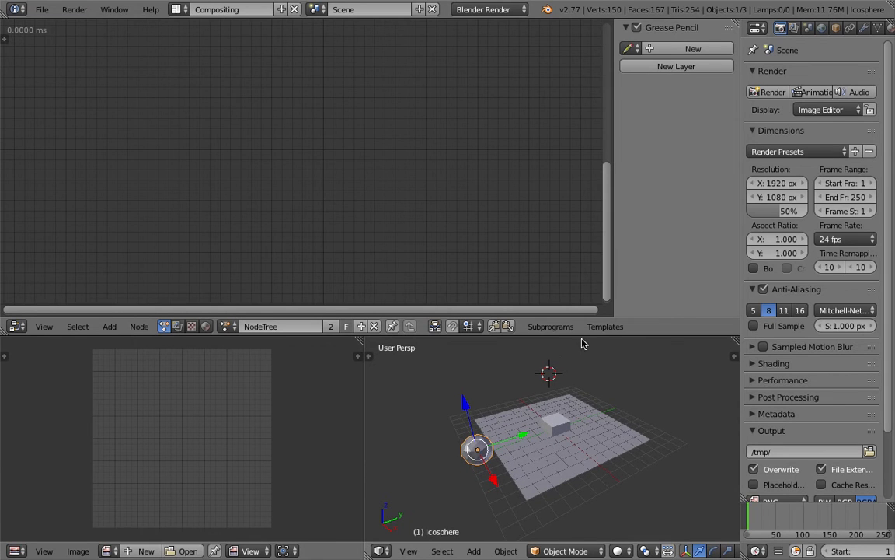
- Enlarge the 3D view by raising its upper border and shifting its border with the image editor outward
left_click_drag(587, 335, 587, 313)
scroll(559, 375, "up", 1)
middle_click_drag(559, 379, 558, 370, "shift")
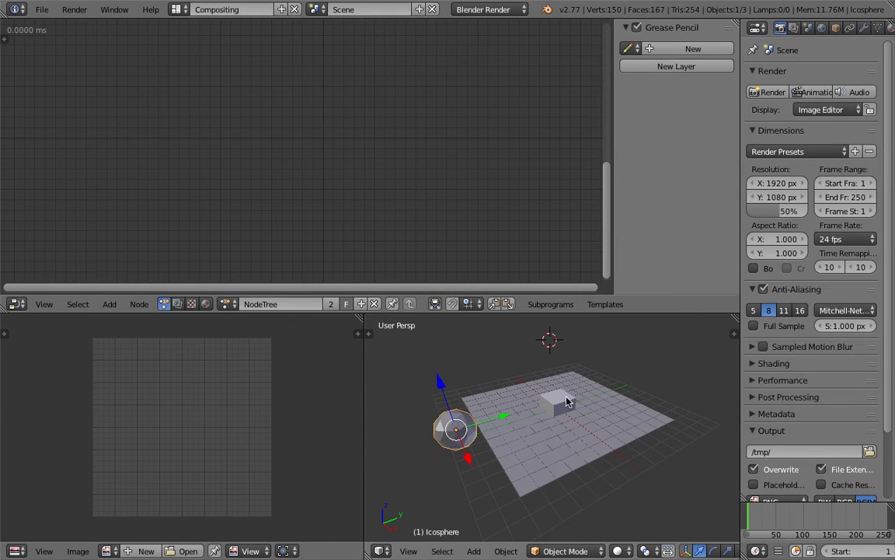
middle_click_drag(566, 401, 552, 420)
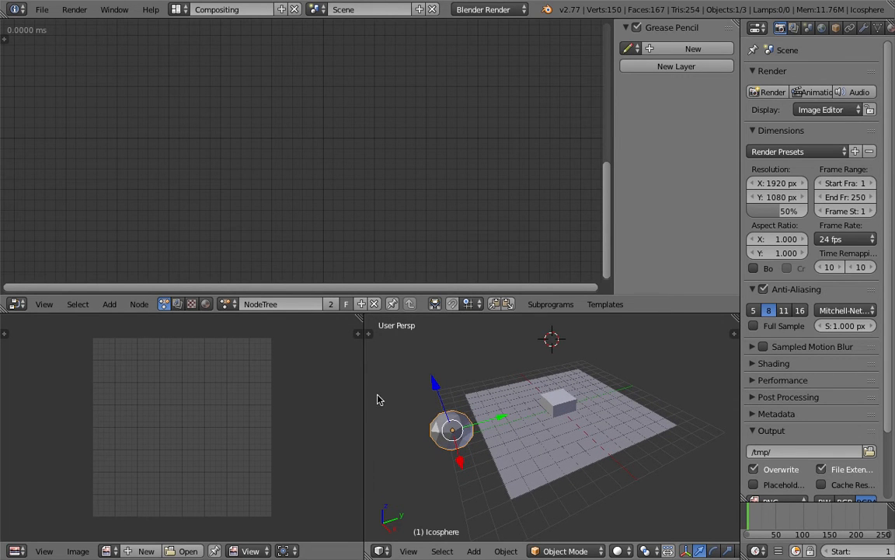
left_click_drag(364, 390, 344, 389)
middle_click_drag(560, 426, 566, 420)
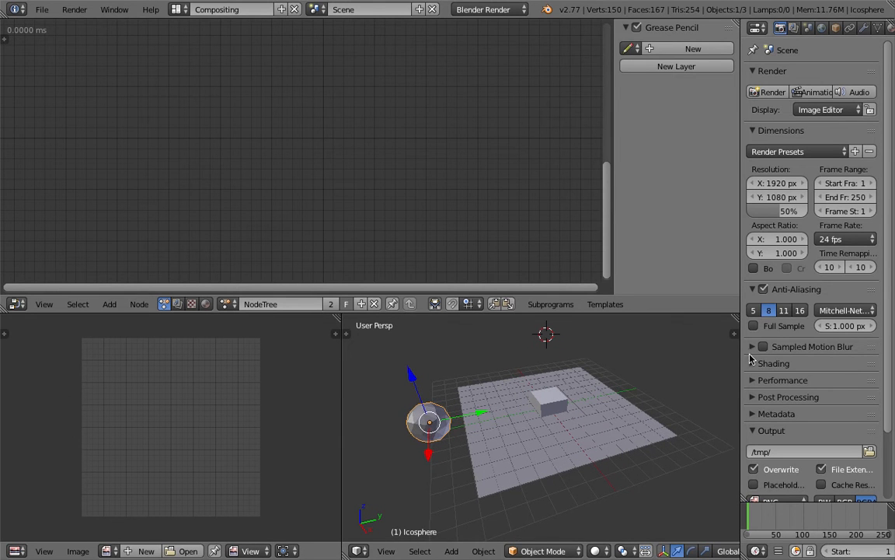
- Select the large grid and enable its Wire and Draw All Edges display options
left_click_drag(741, 357, 838, 346)
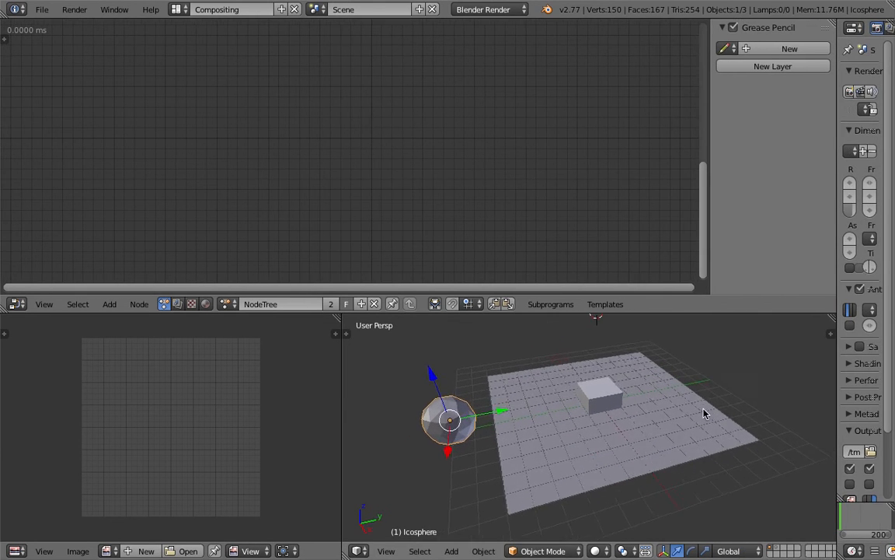
right_click(694, 418)
middle_click_drag(516, 361, 490, 366)
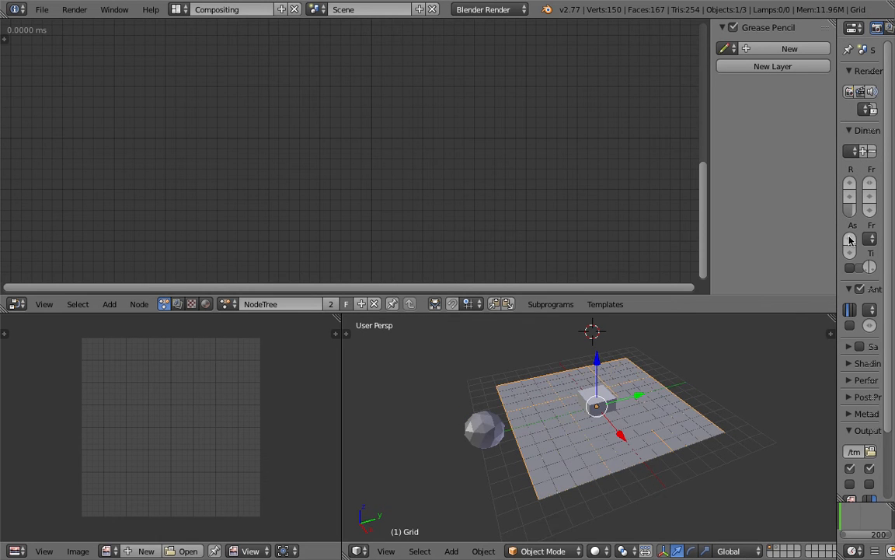
left_click_drag(837, 232, 752, 237)
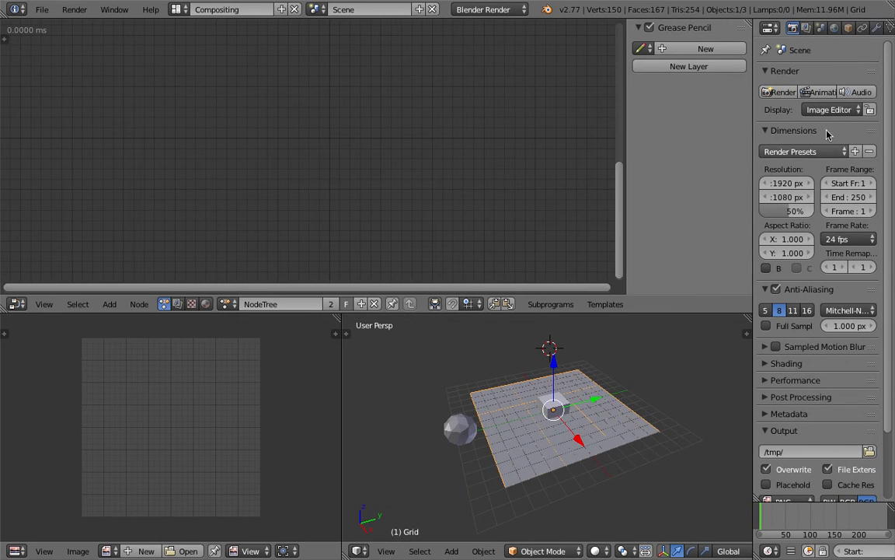
left_click(876, 28)
left_click(848, 28)
left_click(766, 411)
left_click(767, 426)
mouse_move(702, 383)
middle_mouse_down()
mouse_move(595, 414)
mouse_move(611, 376)
mouse_move(621, 389)
mouse_move(596, 390)
mouse_move(524, 482)
middle_mouse_up()
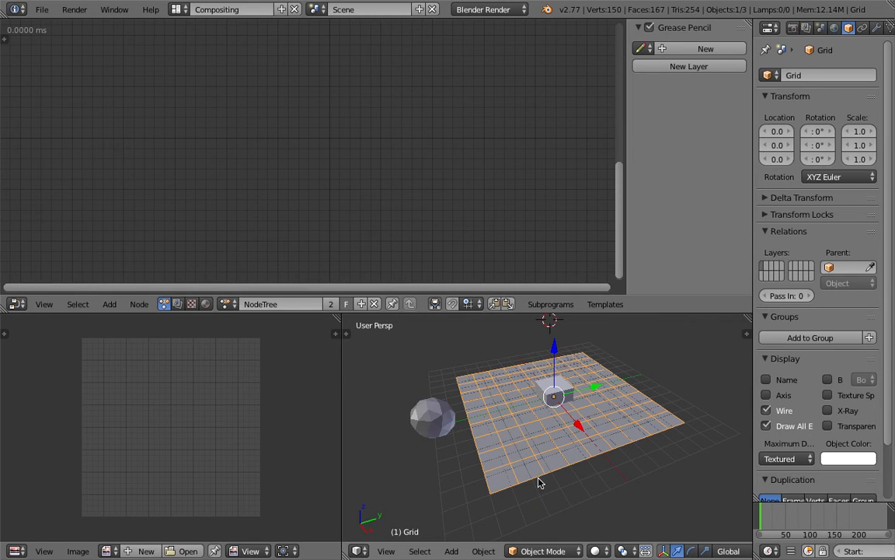
middle_click_drag(607, 453, 572, 416)
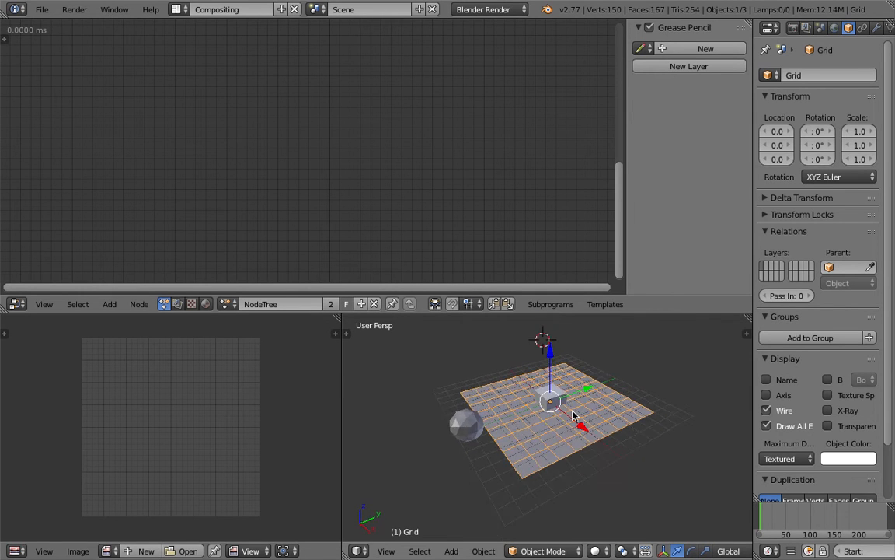
- Save the scene to the Desktop as a Blender file named bs_an_paintweighting
left_click(42, 10)
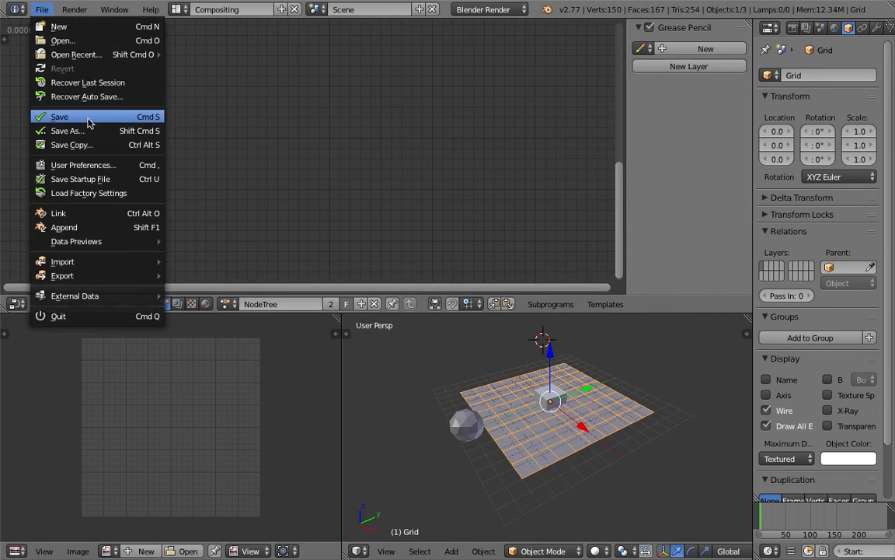
left_click(87, 118)
double_click(194, 62)
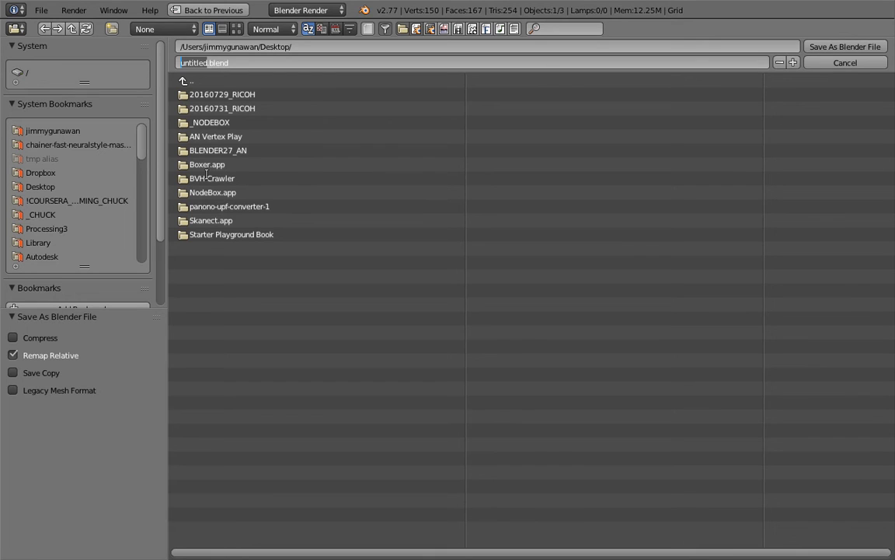
type("bs_an_paintweighting")
left_click(855, 47)
left_click(855, 46)
scroll(567, 367, "down", 2)
middle_click_drag(581, 381, 529, 404)
scroll(553, 404, "up", 2)
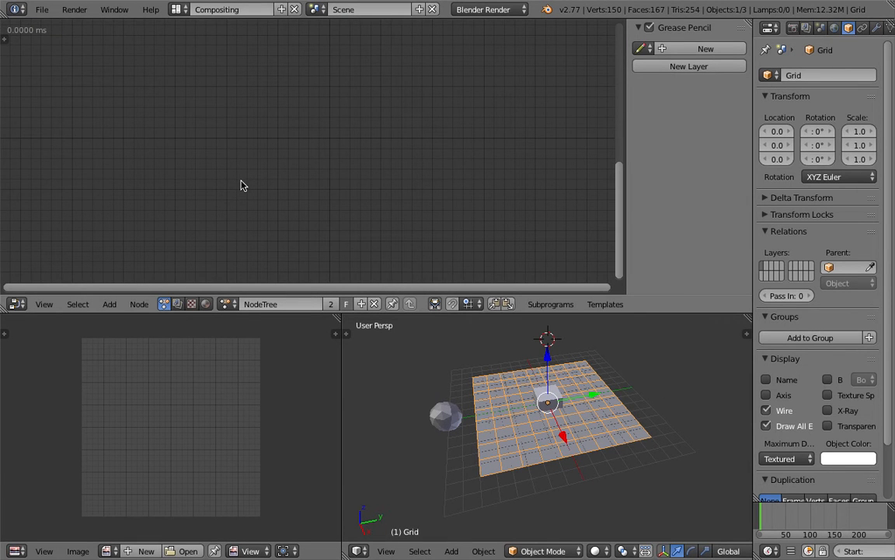
- Add an Object Mesh Data node to the node tree and assign the Grid as its object
key("shift+a")
left_click(232, 54)
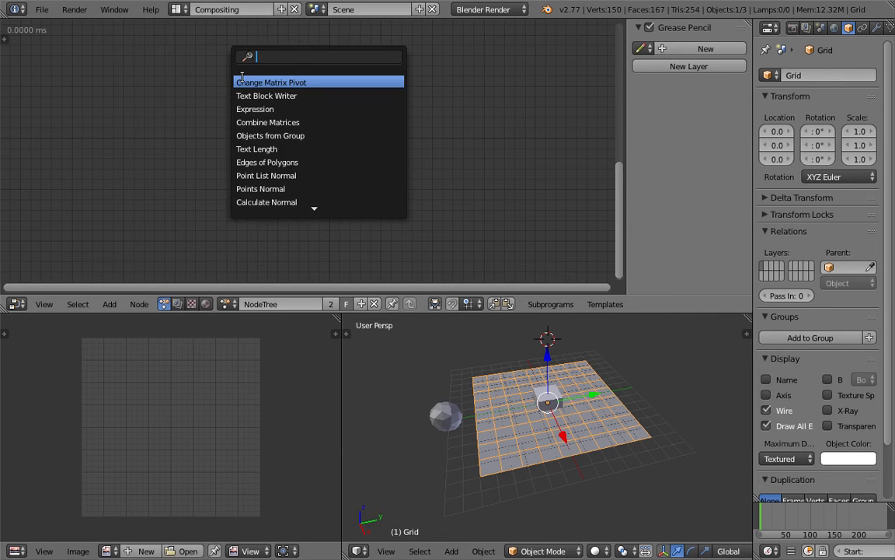
type("mesh dat")
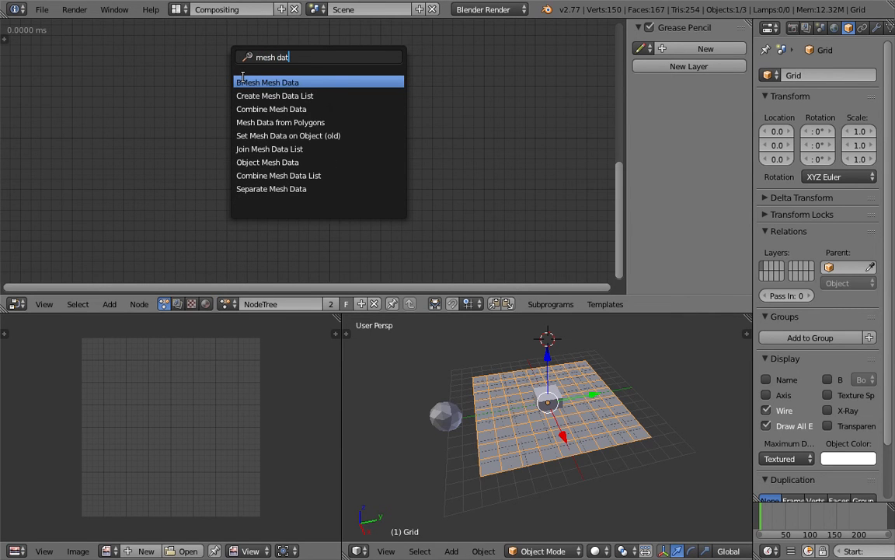
key("Down")
key("Down")
key("Down")
key("Down")
key("Down")
key("Down")
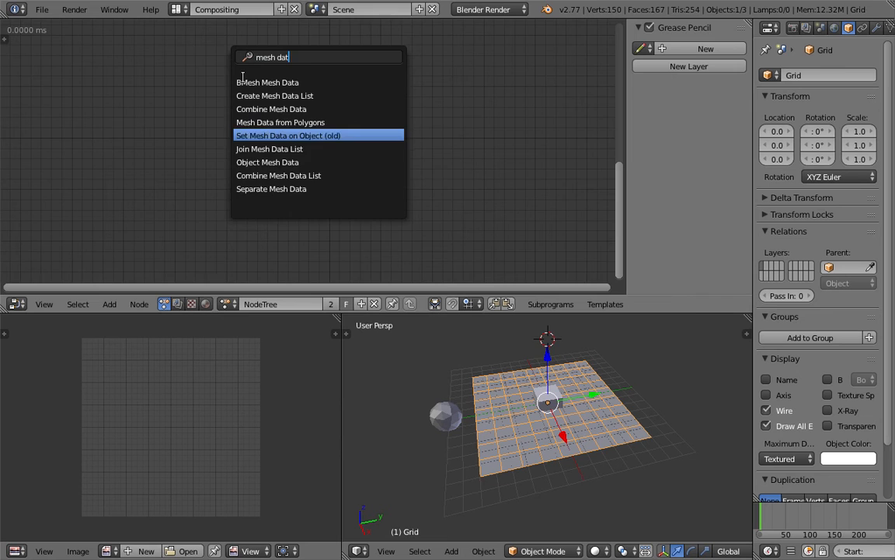
key("Return")
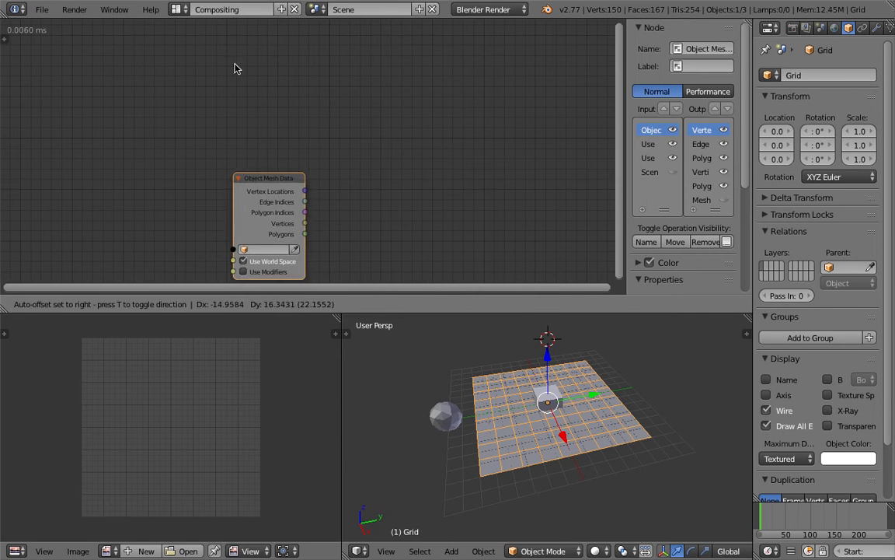
left_click(221, 48)
left_click_drag(273, 150, 257, 97)
scroll(262, 109, "up", 3)
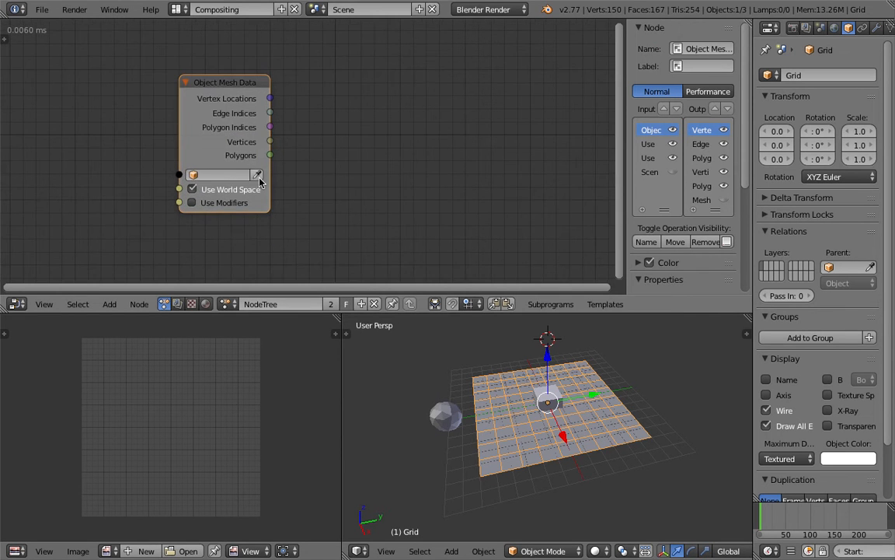
left_click(257, 176)
- Enlarge the node editor by lowering its border slightly and hiding its sidebar, and nudge the Object Mesh Data node
middle_click_drag(304, 194, 262, 186)
scroll(265, 189, "down", 1)
left_click_drag(426, 296, 426, 307)
key("n")
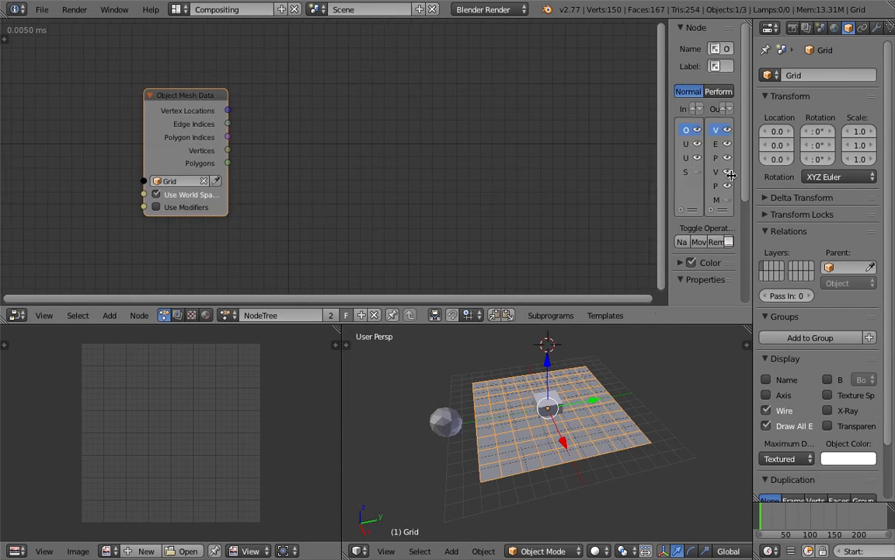
scroll(354, 153, "up", 3)
scroll(308, 134, "down", 1)
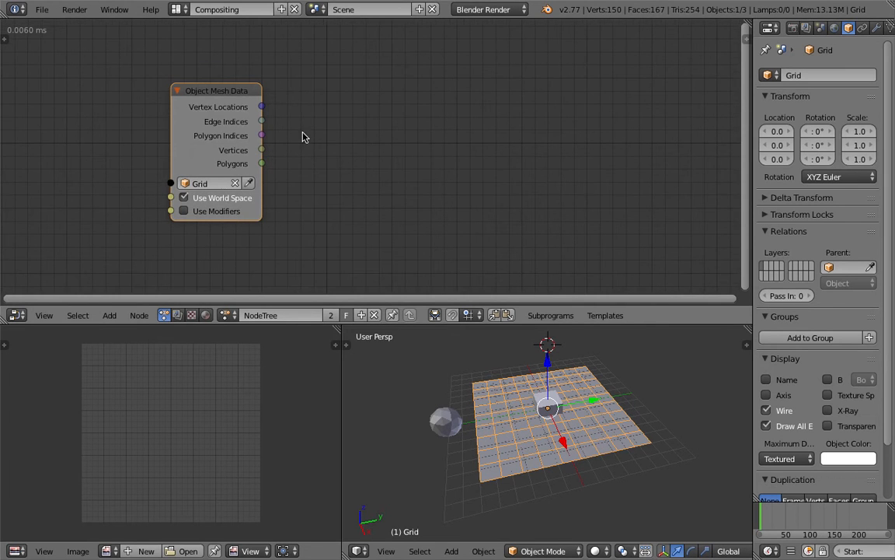
left_click_drag(240, 96, 248, 91)
- Select the ico sphere and add an Object Instancer node, placing it below the Object Mesh Data node and widening it
middle_click_drag(500, 398, 534, 412)
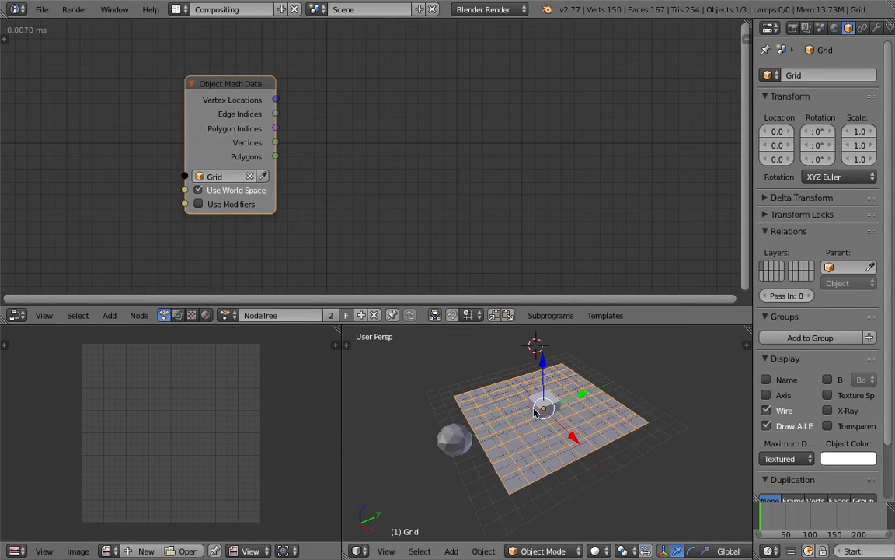
right_click(454, 437)
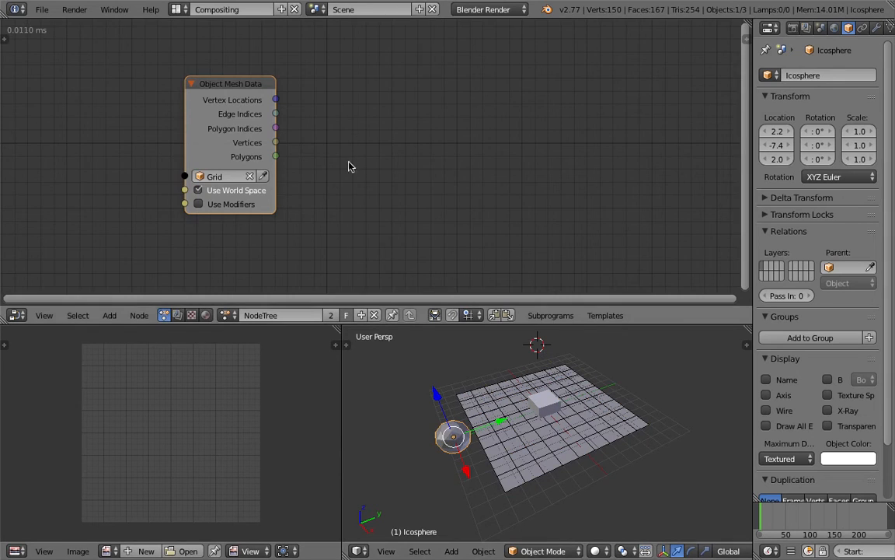
scroll(348, 160, "down", 1)
middle_click_drag(349, 160, 338, 149)
key("shift+a")
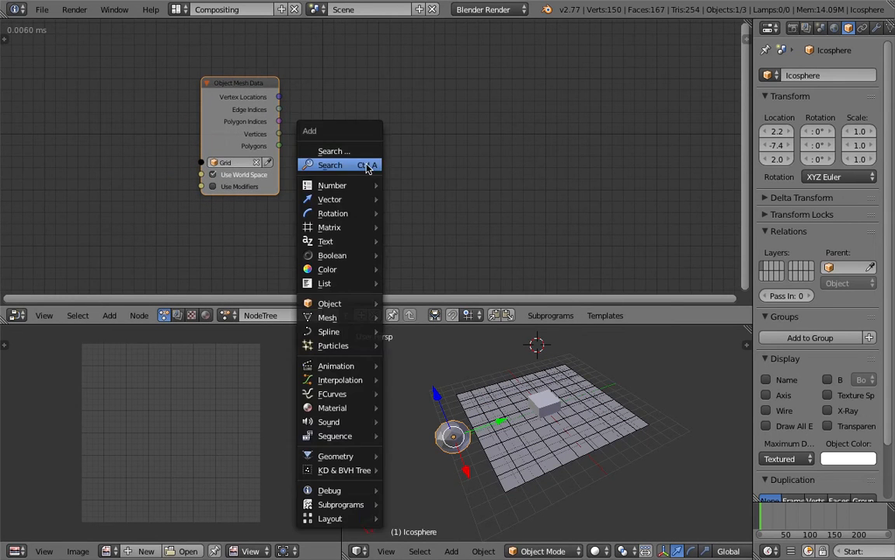
left_click(367, 165)
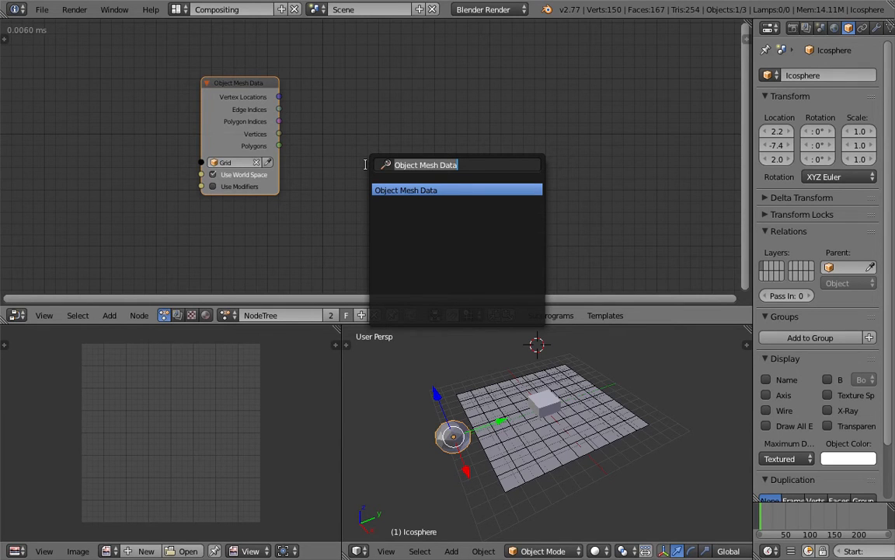
type("instan")
key("Return")
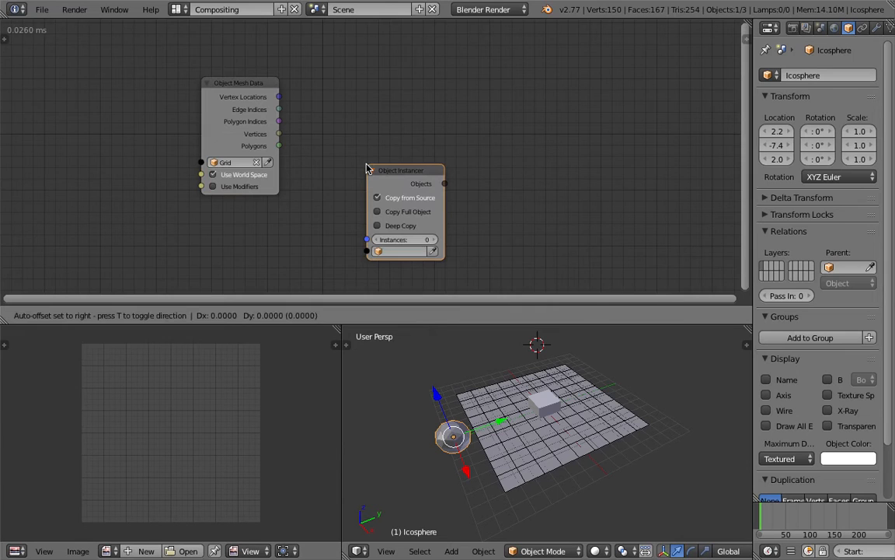
left_click(236, 206)
middle_click_drag(370, 194, 374, 146)
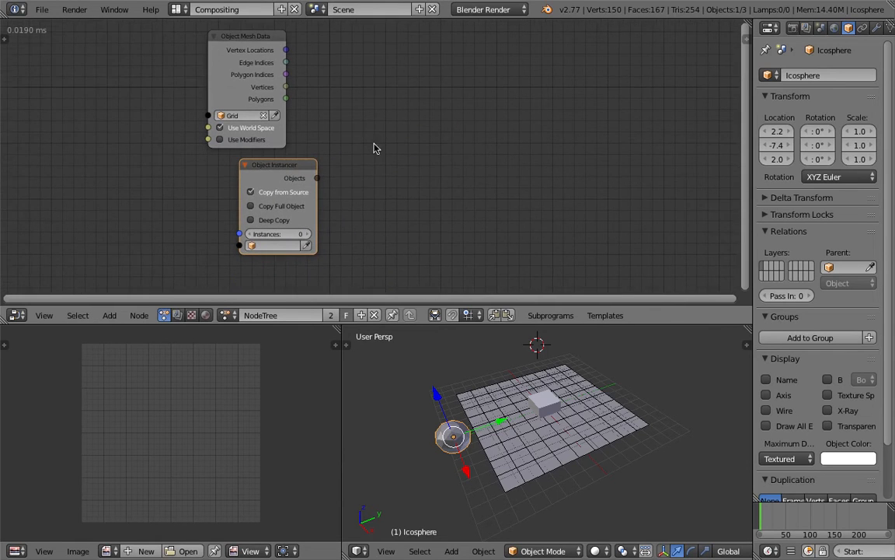
scroll(371, 160, "up", 1)
left_click_drag(311, 199, 335, 200)
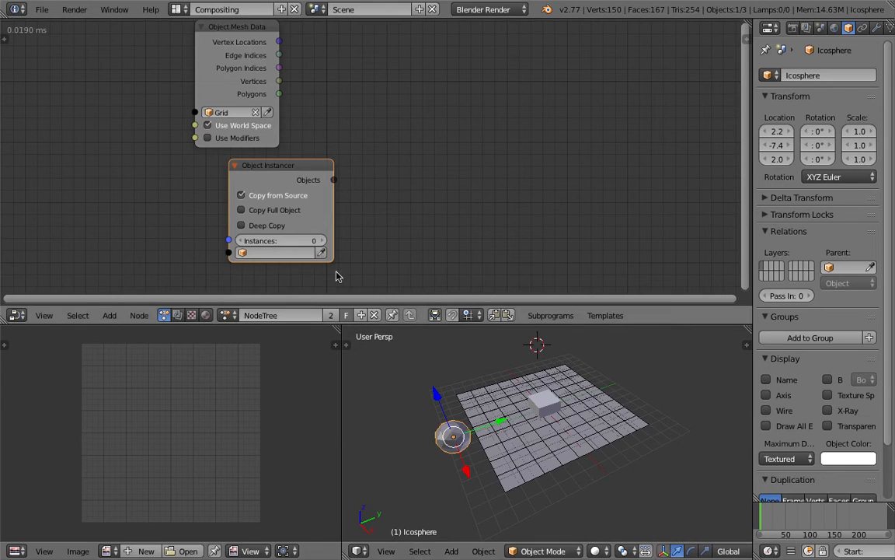
- Assign the Icosphere as the Object Instancer's source object and set Instances to 4
left_click(321, 253)
left_click(323, 242)
left_click(324, 242)
left_click(323, 241)
left_click(323, 241)
left_click(242, 241)
- Reposition the Object Mesh Data node and create a loop through its Vertices output, placing the new Loop Input node
scroll(315, 187, "down", 2)
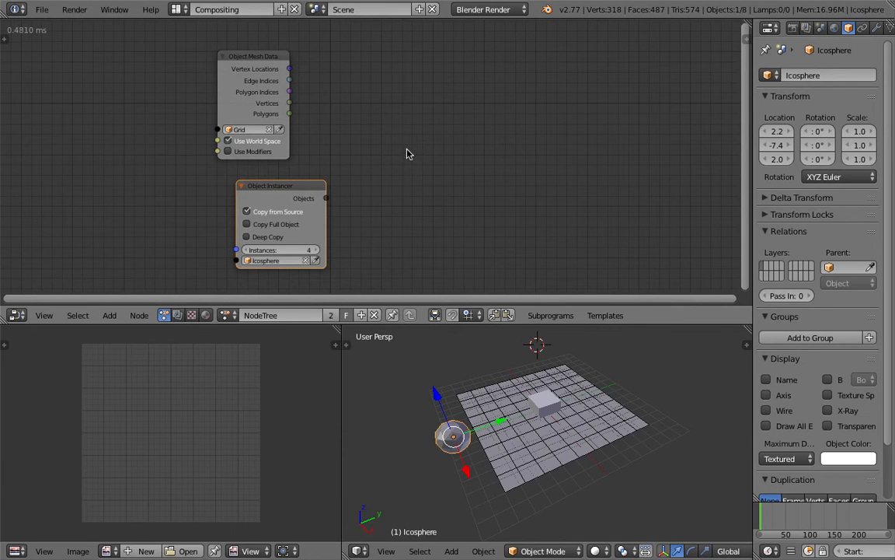
left_click_drag(262, 60, 327, 65)
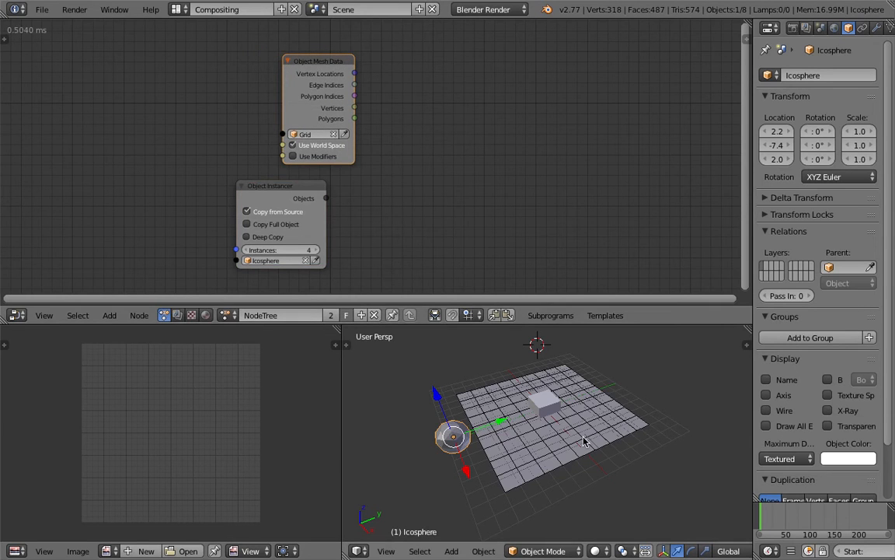
mouse_move(317, 64)
left_mouse_down()
mouse_move(328, 66)
mouse_move(318, 60)
left_mouse_up()
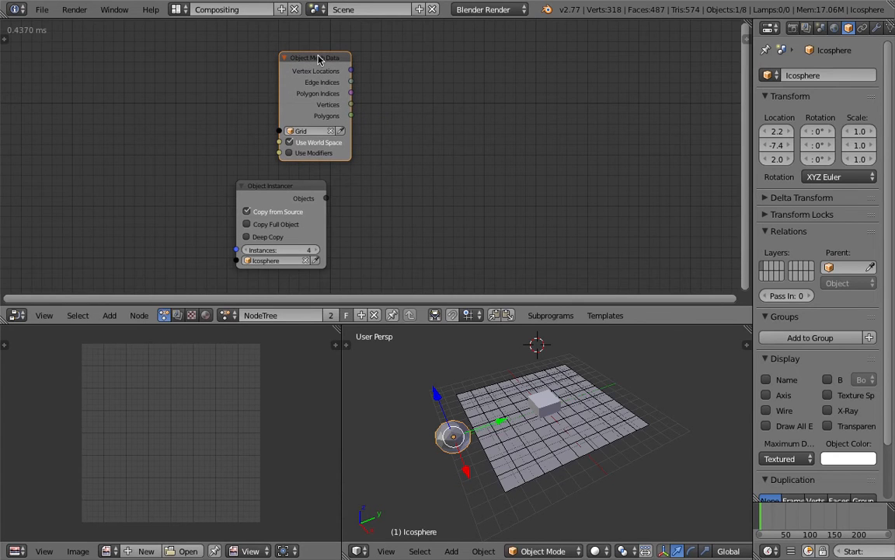
key("w")
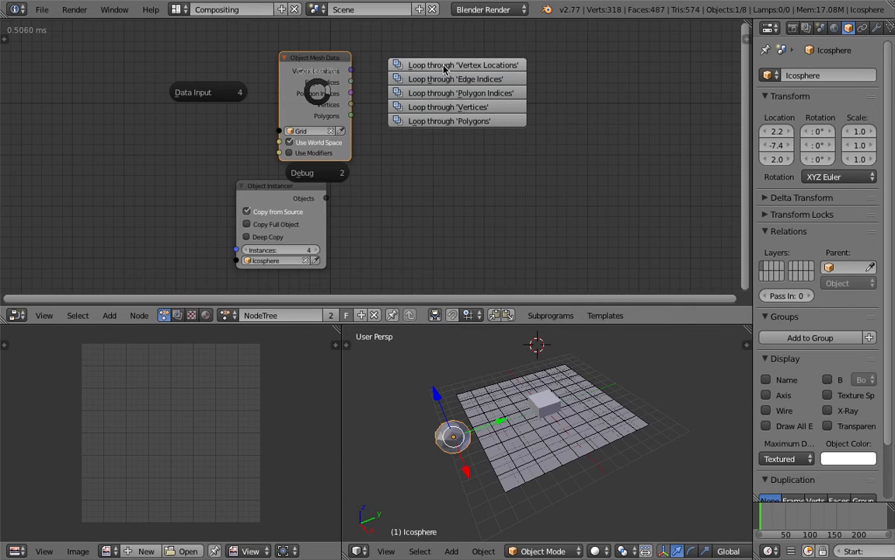
left_click(455, 108)
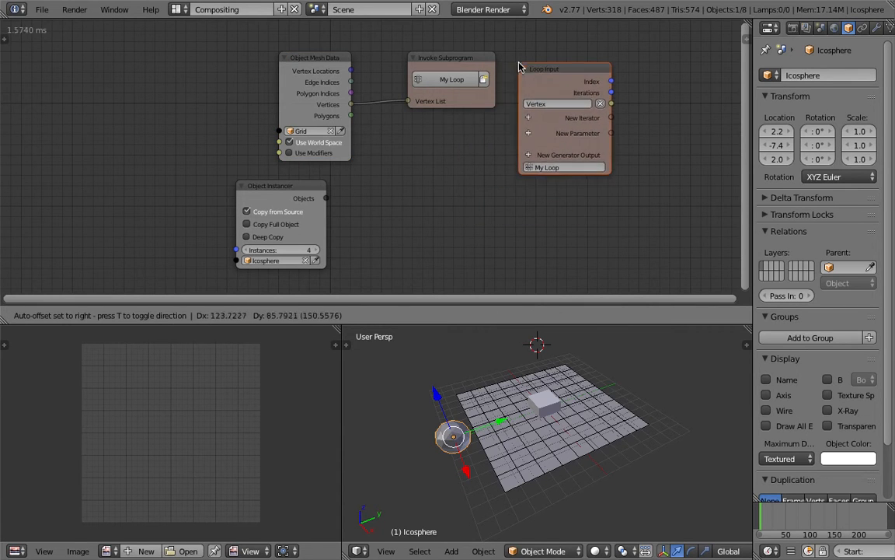
left_click(520, 67)
- Rearrange the Object Mesh Data, Invoke Subprogram and Loop Input nodes into a tighter row
left_click_drag(296, 67, 239, 69)
left_click_drag(413, 67, 337, 77)
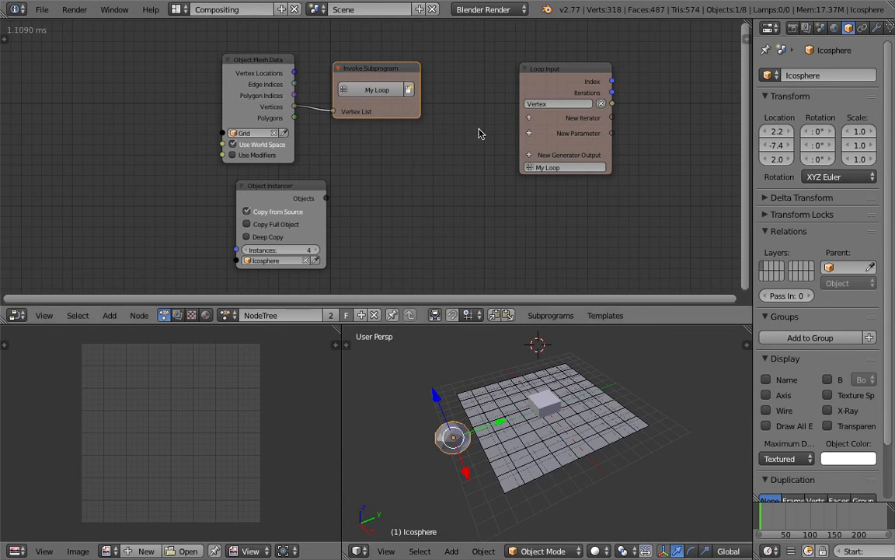
left_click_drag(549, 73, 520, 77)
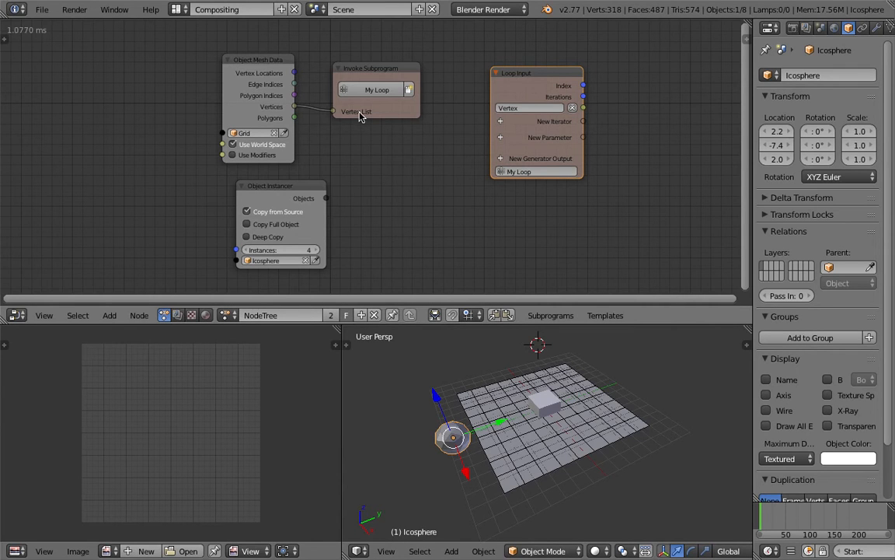
left_click_drag(387, 111, 370, 112)
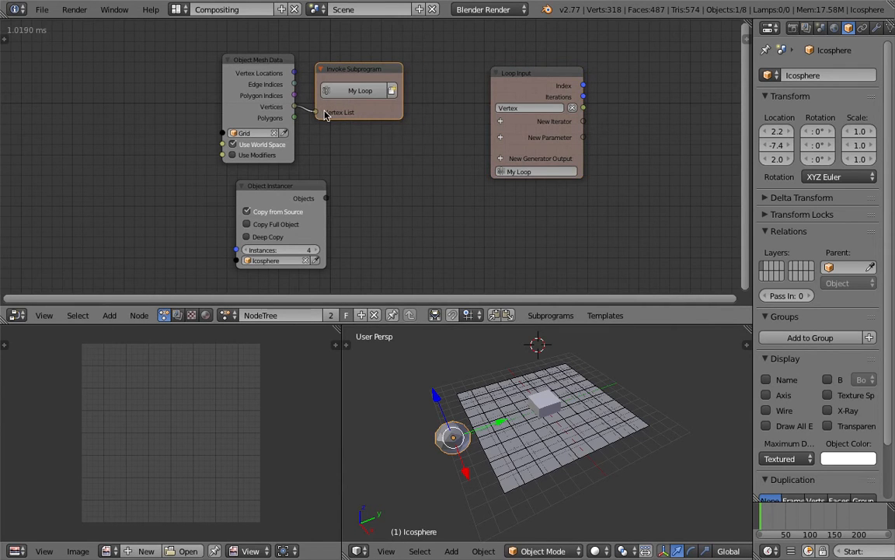
left_click_drag(498, 91, 460, 87)
- Add a Vertex Info node beside the Loop Input node and feed it the loop's Vertex output
middle_click_drag(469, 57, 400, 58)
middle_click_drag(521, 129, 444, 142)
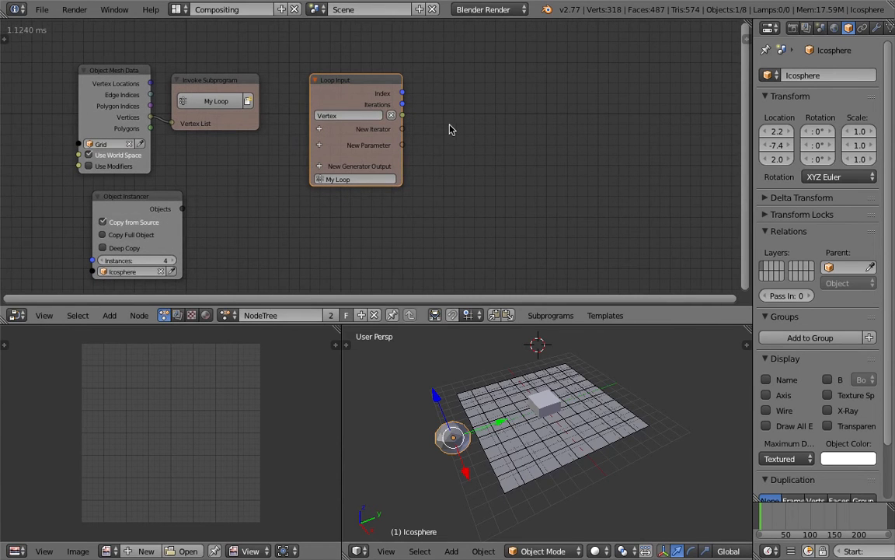
key("shift+a")
left_click(449, 124)
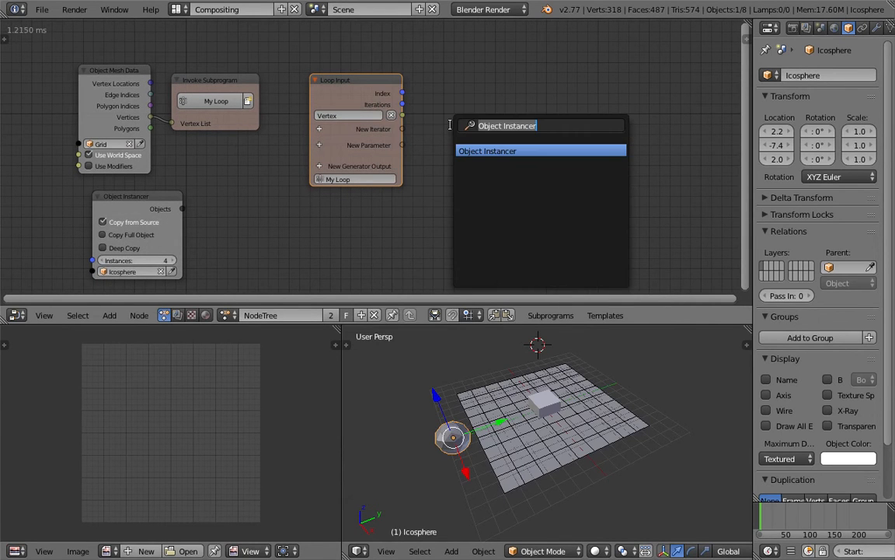
type("vertex i")
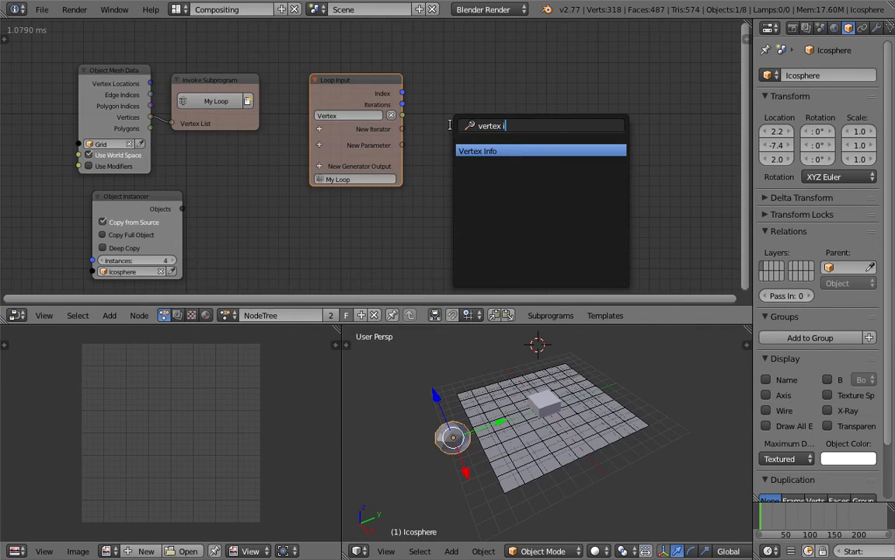
key("Return")
left_click(478, 120)
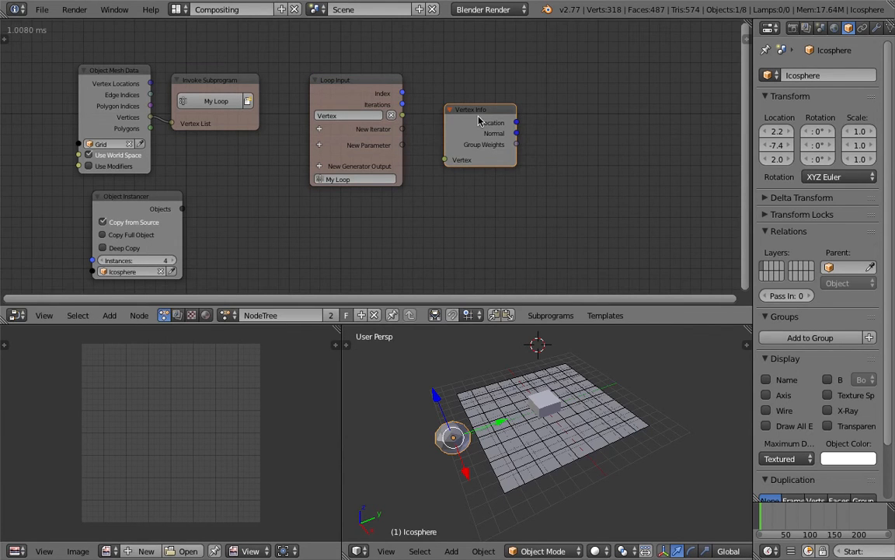
left_click_drag(403, 117, 445, 159)
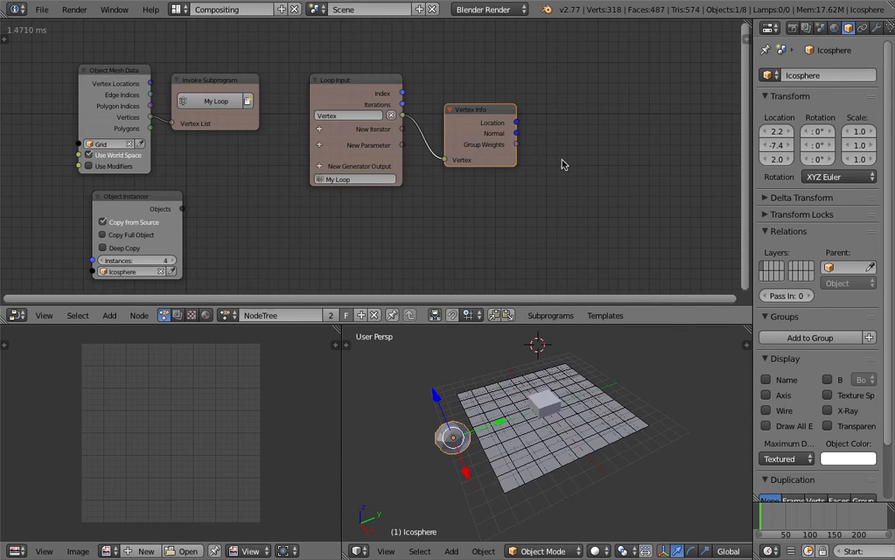
scroll(535, 171, "up", 3)
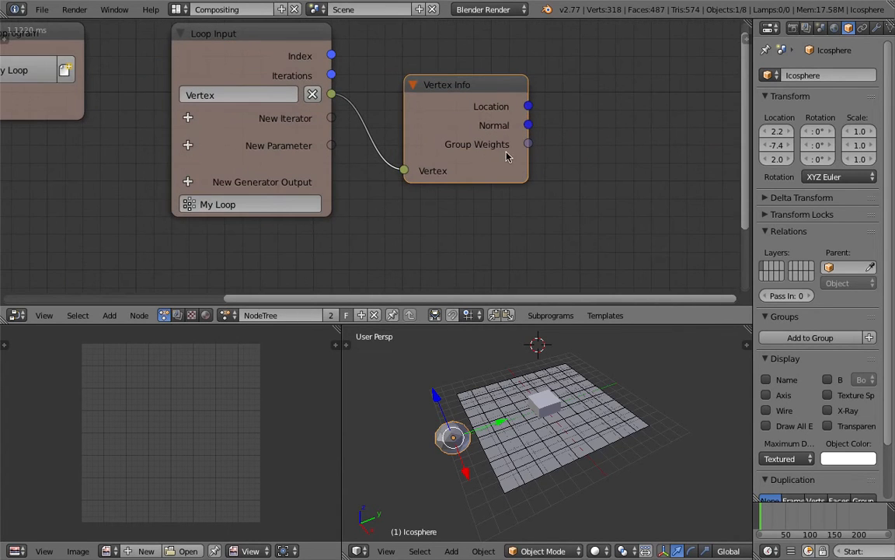
scroll(575, 159, "down", 3)
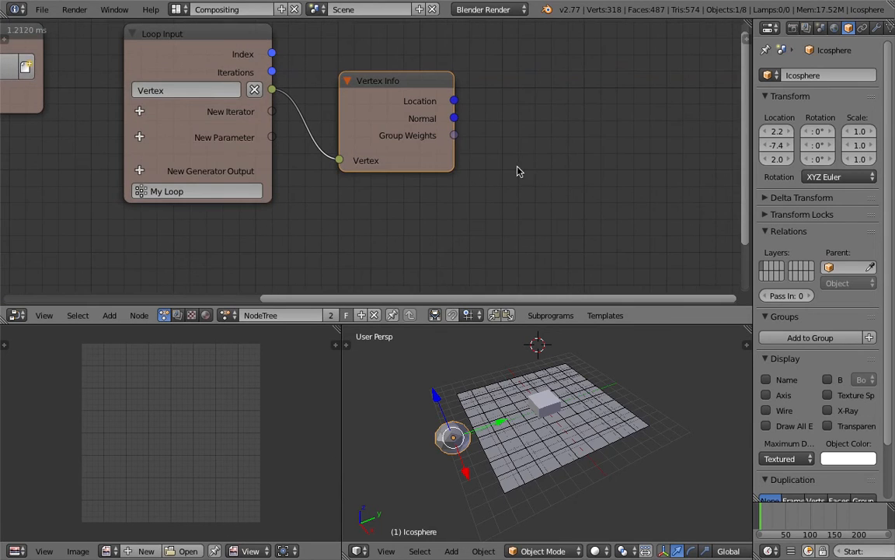
scroll(475, 185, "down", 2)
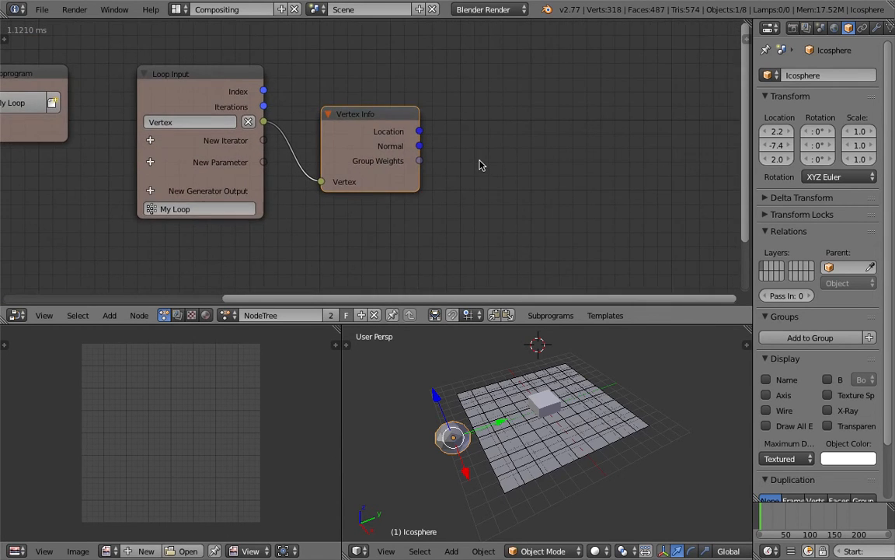
scroll(480, 164, "down", 2)
scroll(427, 149, "up", 2)
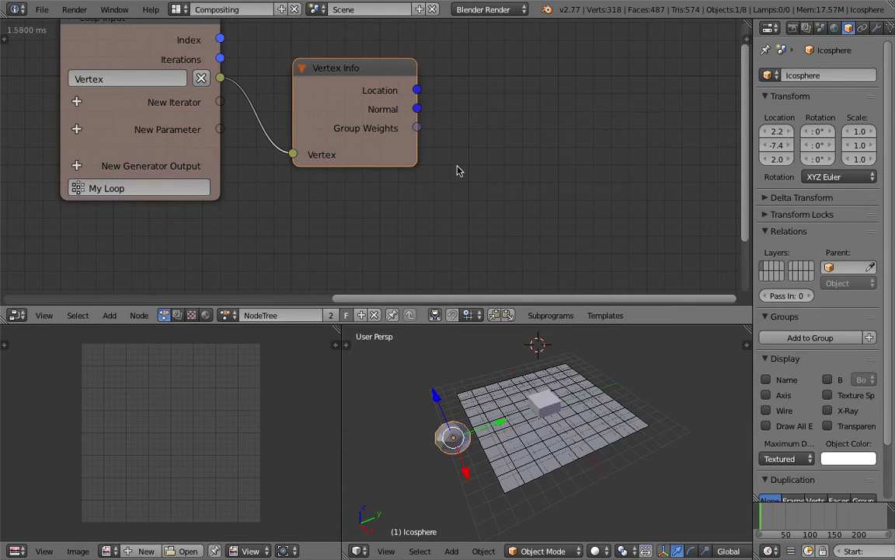
middle_click_drag(457, 166, 468, 188)
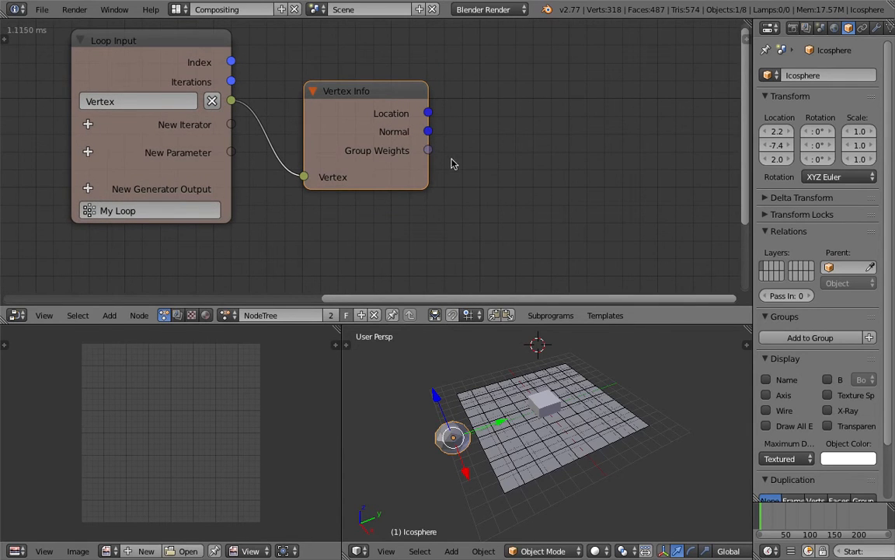
- Add a Debug Loop node beside the Vertex Info node and feed its Data input from the Group Weights output
scroll(454, 163, "down", 2)
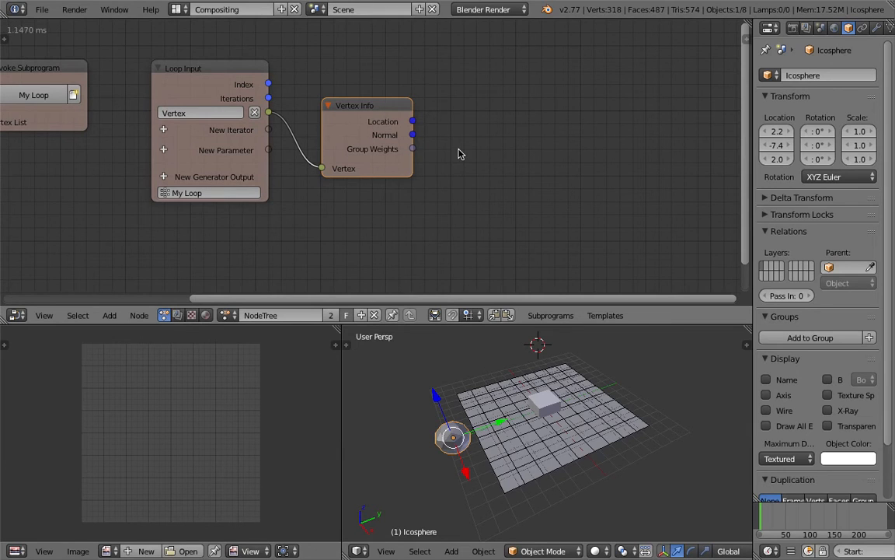
key("shift+a")
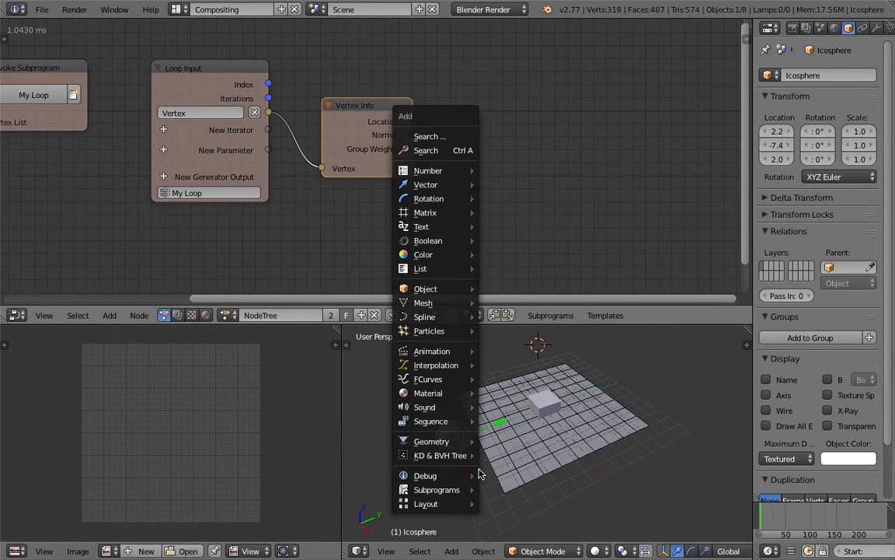
mouse_move(435, 475)
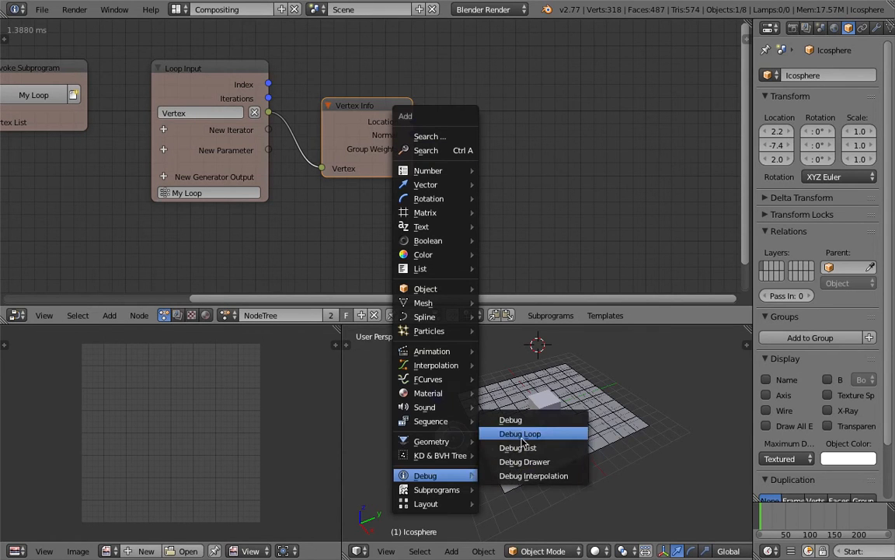
left_click(520, 434)
left_click(483, 186)
left_click_drag(414, 150, 510, 196)
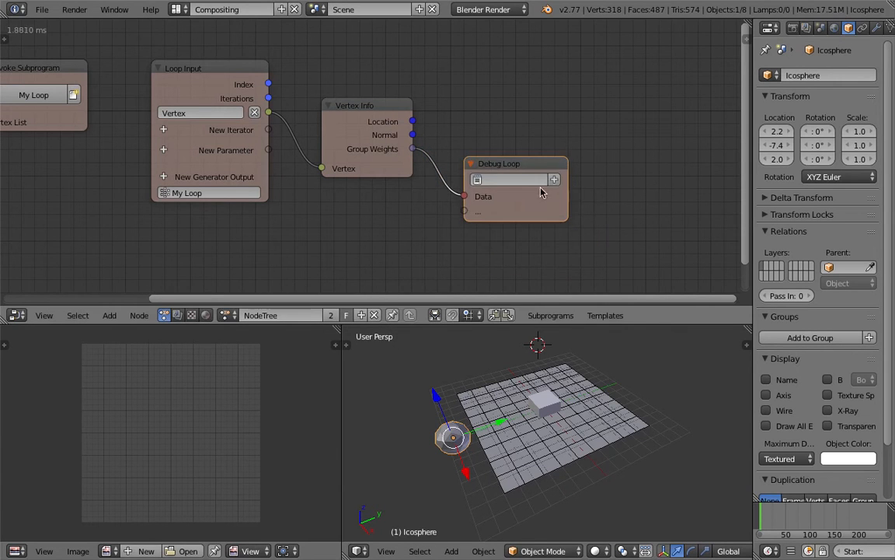
- Create a text block for the Debug Loop node, show it in the image editor's area and narrow that area
left_click(556, 182)
left_click(555, 183)
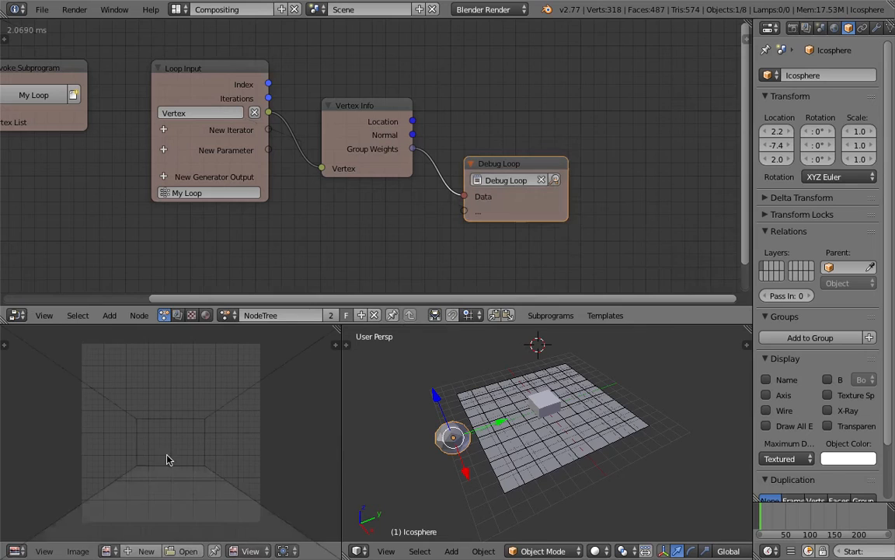
left_click(179, 444)
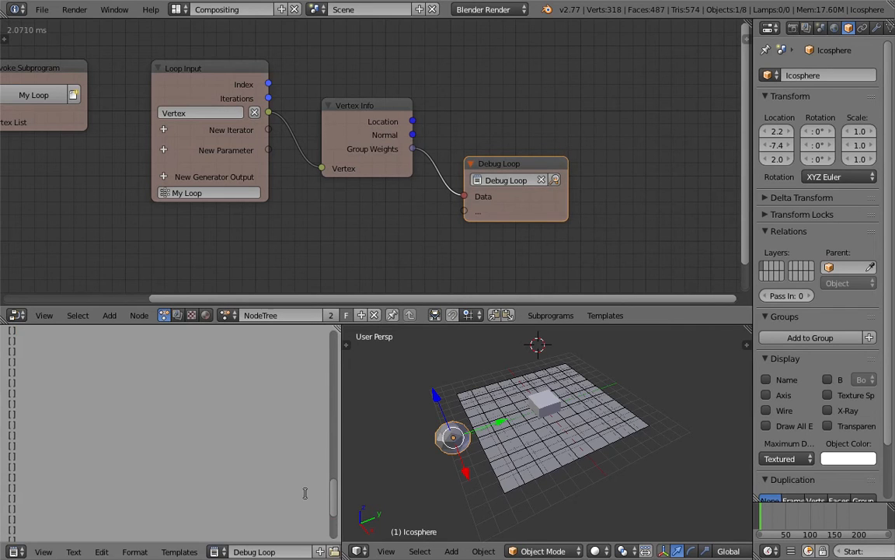
left_click_drag(333, 501, 257, 354)
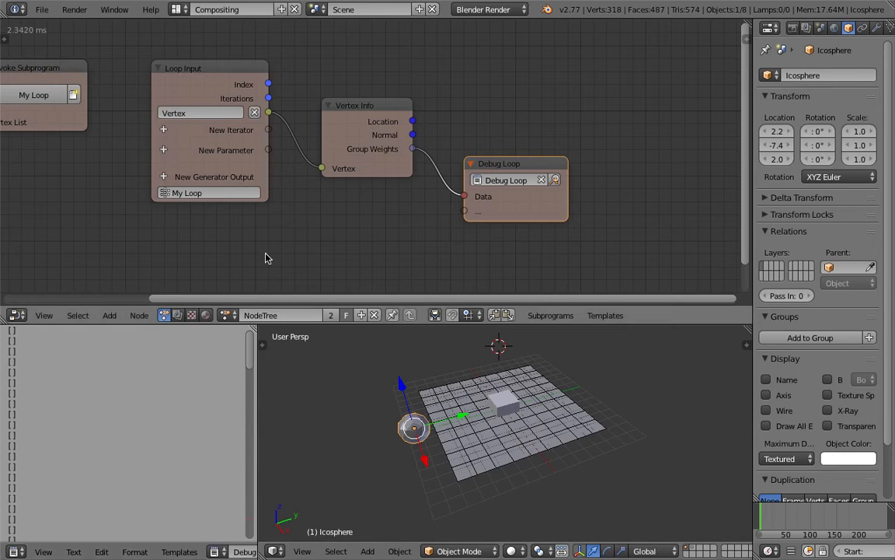
- Save the file and select the Grid object in the 3D view
left_click(41, 10)
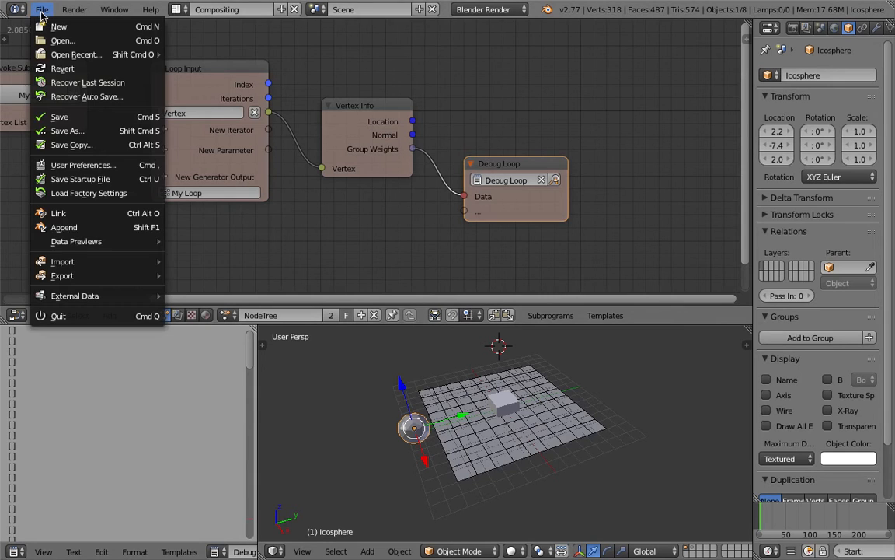
left_click(72, 118)
middle_click_drag(517, 413, 486, 403)
right_click(538, 403)
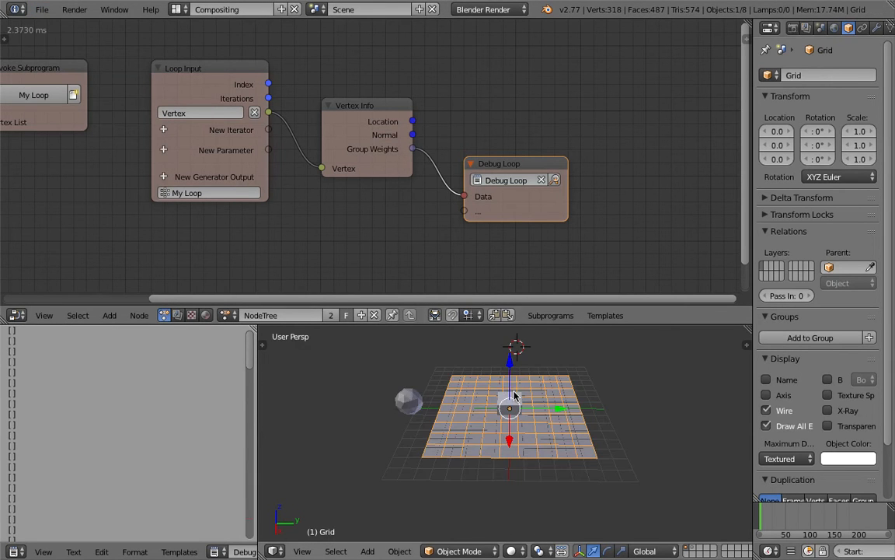
- Show the Grid's mesh data settings in a widened properties area and enlarge the Vertex Groups list
left_click_drag(739, 148, 714, 148)
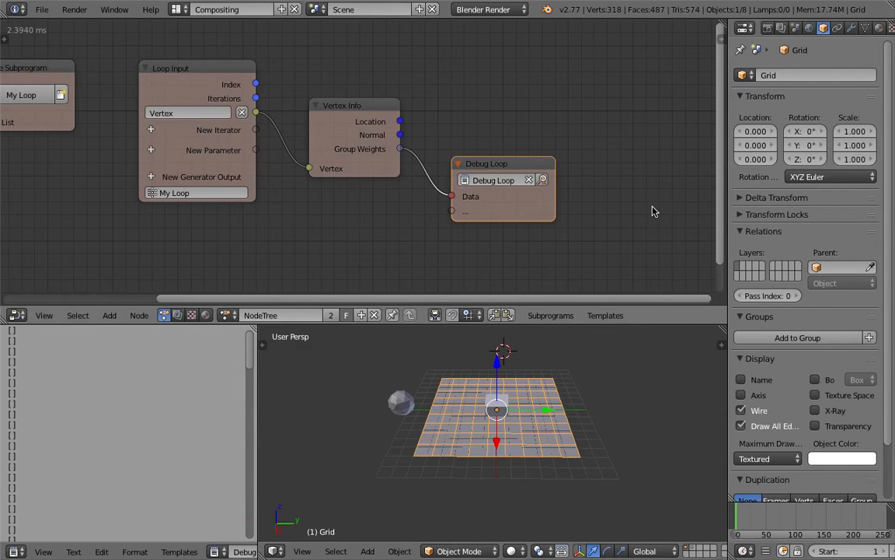
middle_click_drag(536, 426, 506, 449)
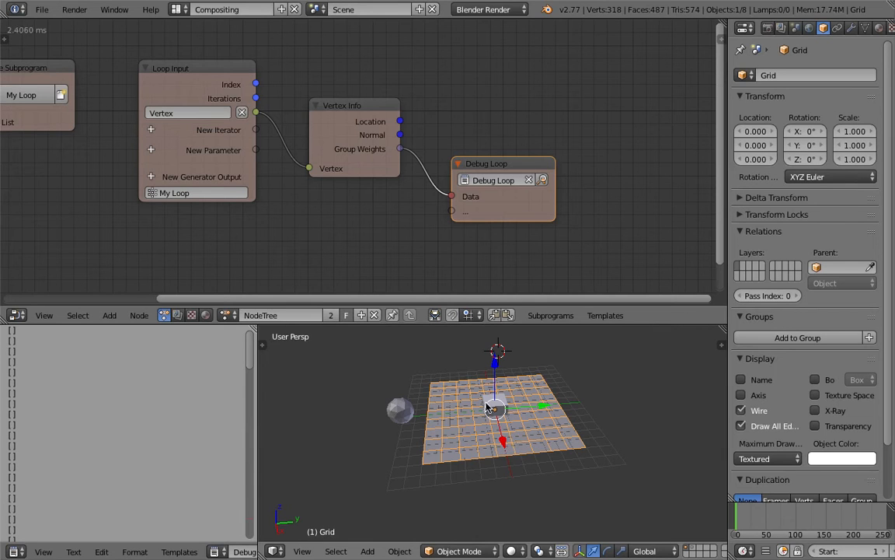
middle_click_drag(499, 412, 498, 440)
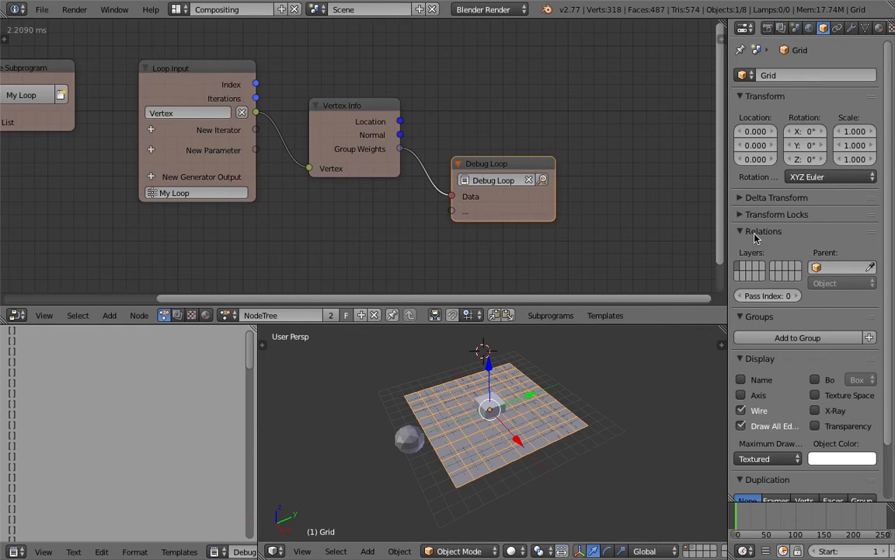
left_click_drag(726, 156, 672, 155)
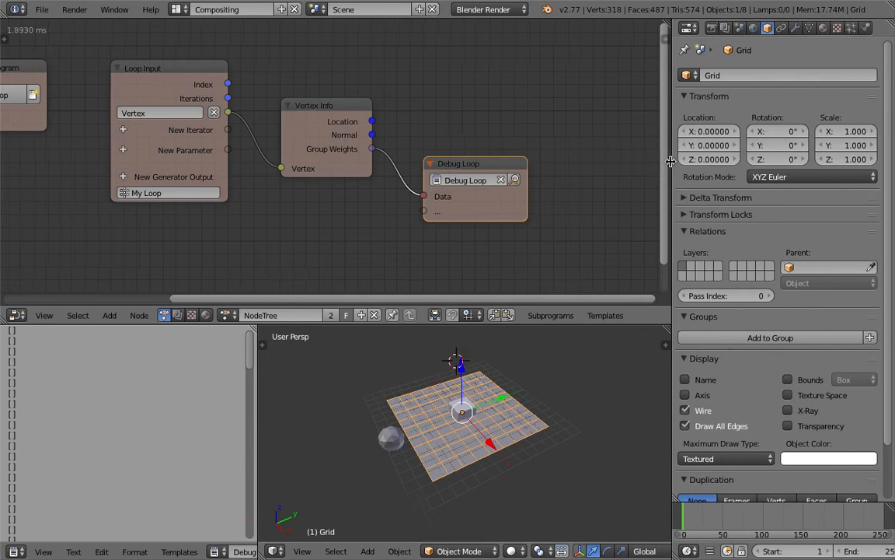
left_click(808, 29)
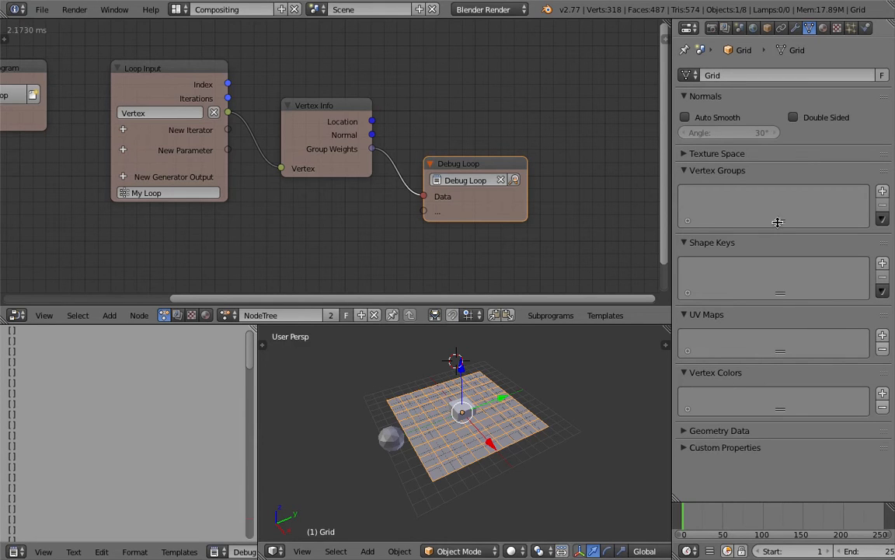
left_click_drag(779, 222, 779, 263)
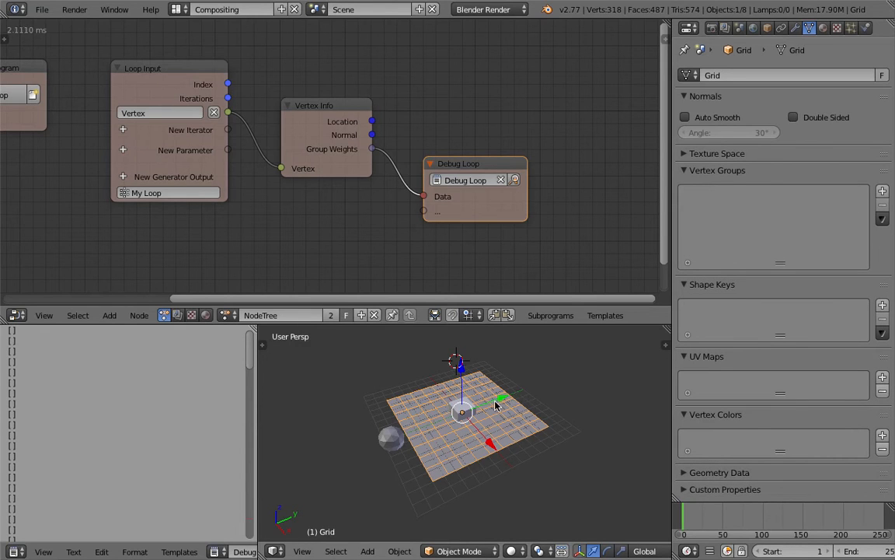
- Switch the Grid to Weight Paint mode and paint weight onto two opposite corners
middle_click_drag(495, 405, 510, 403, "shift")
left_click(469, 551)
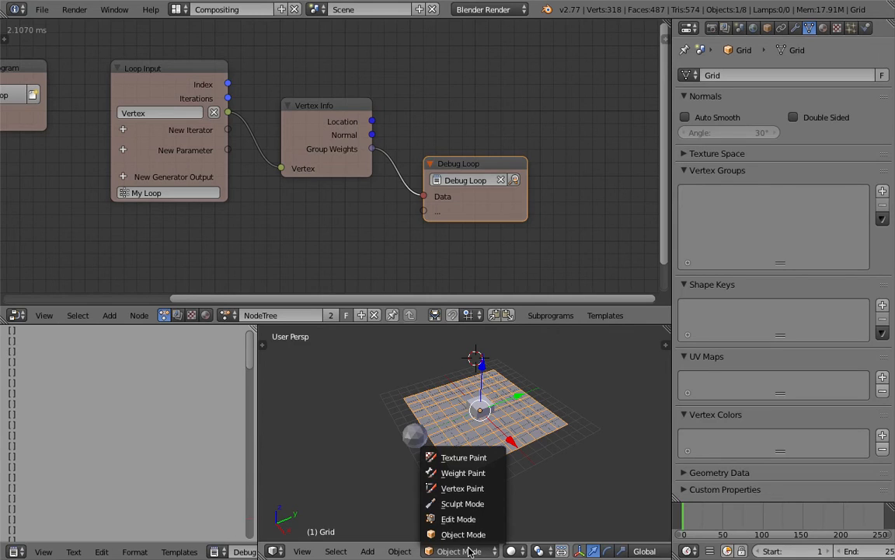
left_click(464, 472)
mouse_move(545, 426)
left_mouse_down()
mouse_move(526, 403)
mouse_move(534, 424)
mouse_move(556, 423)
left_mouse_up()
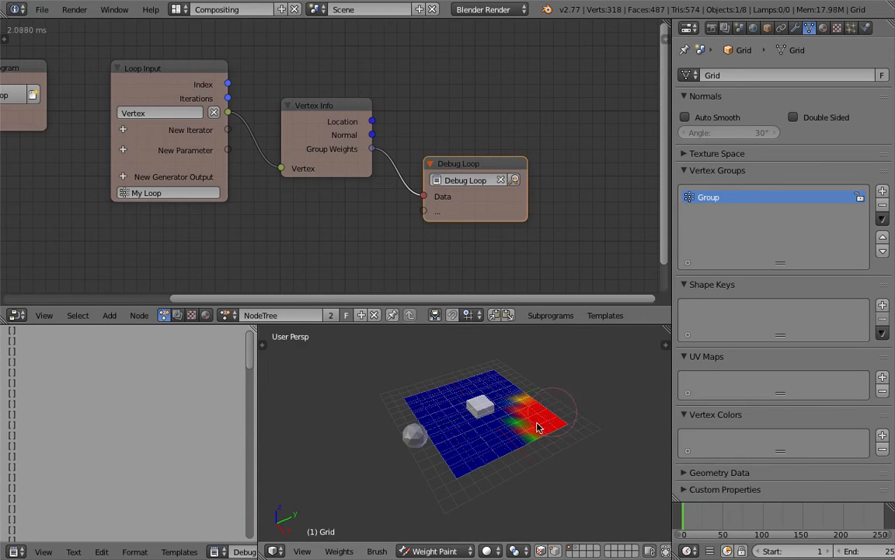
mouse_move(424, 400)
left_mouse_down()
mouse_move(421, 408)
mouse_move(434, 401)
mouse_move(427, 385)
left_mouse_up()
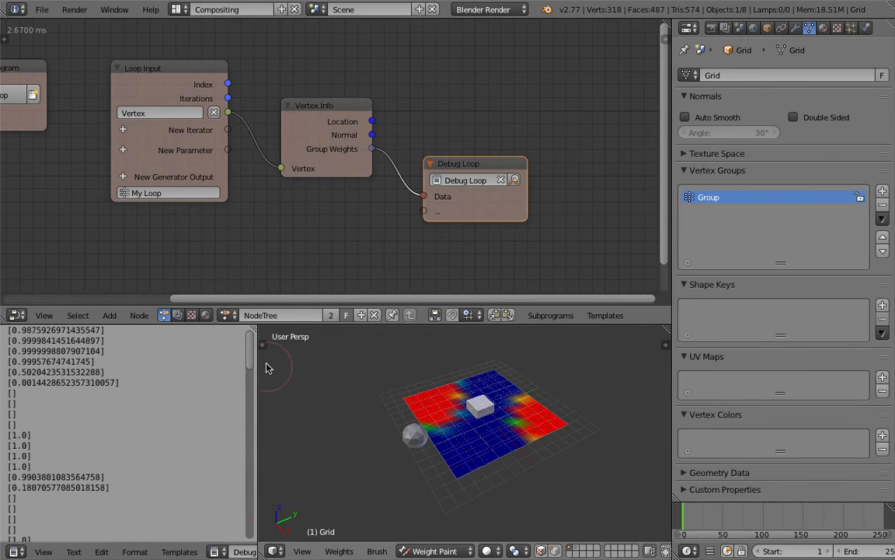
- Paint weight onto the grid's two remaining corners and touch up an already painted one
scroll(244, 493, "down", 15)
mouse_move(243, 489)
left_mouse_down()
mouse_move(244, 338)
mouse_move(244, 362)
left_mouse_up()
left_click_drag(472, 456, 453, 462)
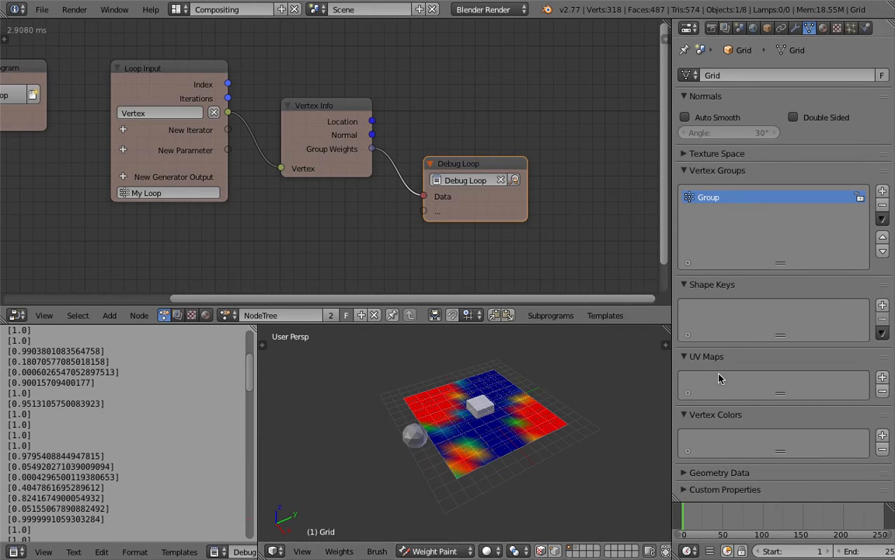
middle_click_drag(559, 406, 540, 407)
mouse_move(526, 388)
left_mouse_down()
mouse_move(507, 366)
mouse_move(528, 383)
left_mouse_up()
middle_click_drag(528, 384, 520, 365)
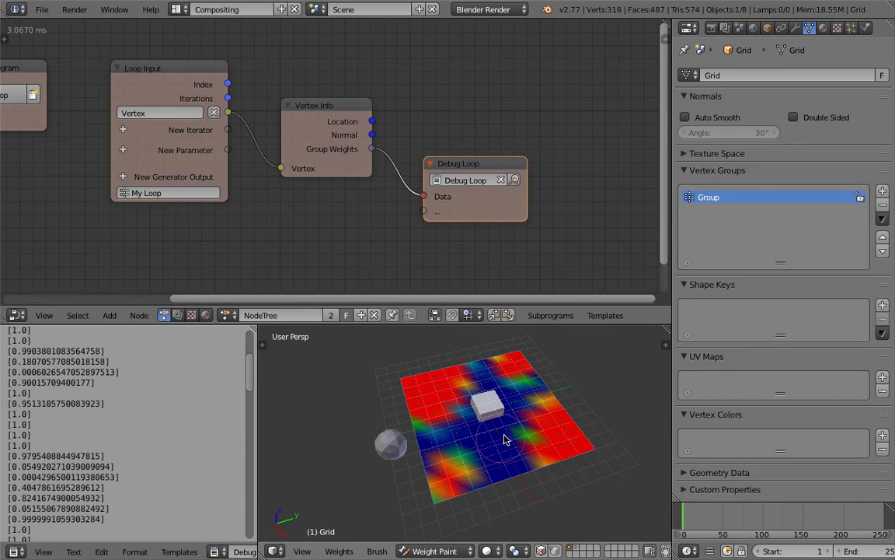
left_click(433, 378)
mouse_move(567, 435)
middle_mouse_down()
mouse_move(486, 410)
mouse_move(542, 425)
middle_mouse_up()
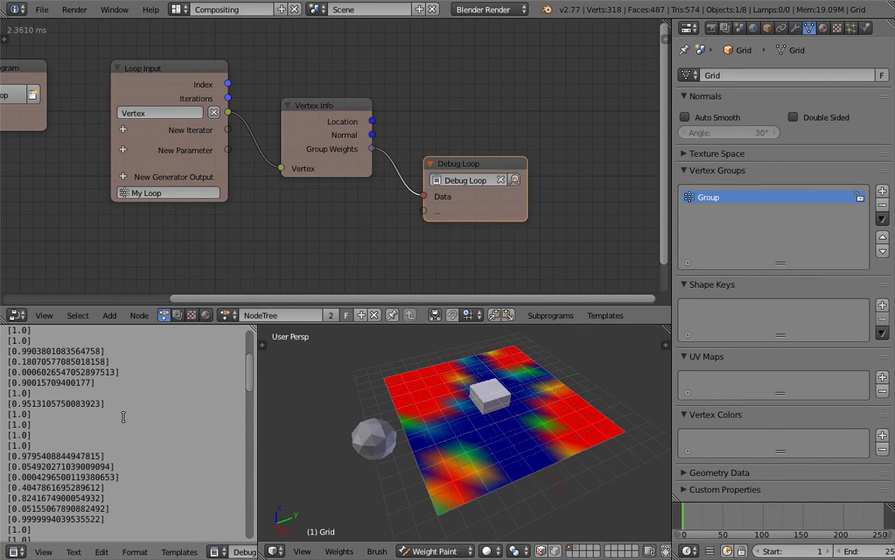
- Show the brush tool shelf in the 3D view, enlarging the view upward and widening the shelf
mouse_move(249, 372)
left_mouse_down()
mouse_move(247, 517)
mouse_move(245, 426)
mouse_move(259, 320)
left_mouse_up()
middle_click_drag(437, 394, 405, 386)
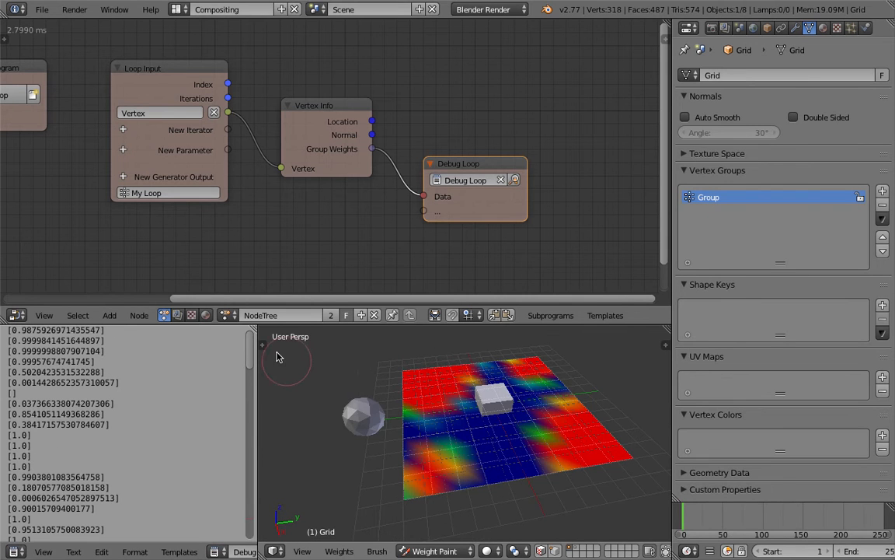
key("t")
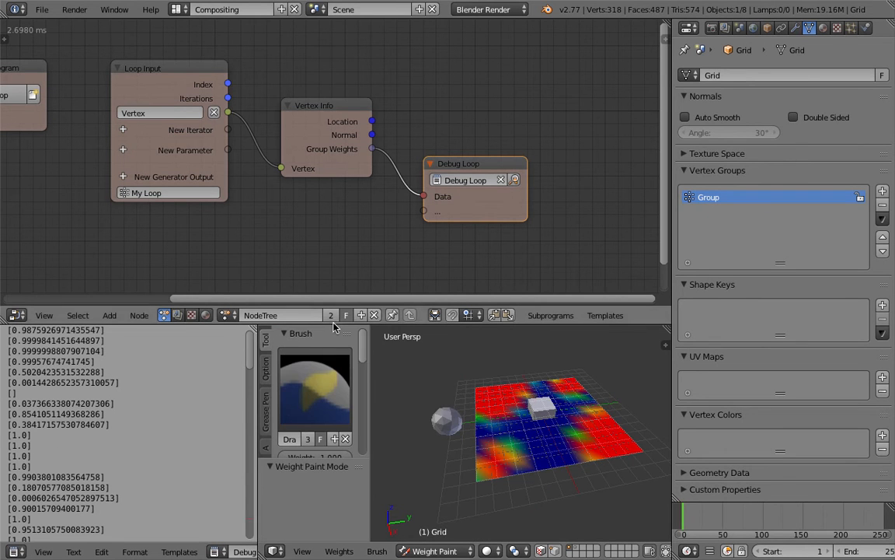
left_click_drag(332, 311, 332, 277)
scroll(484, 384, "up", 4)
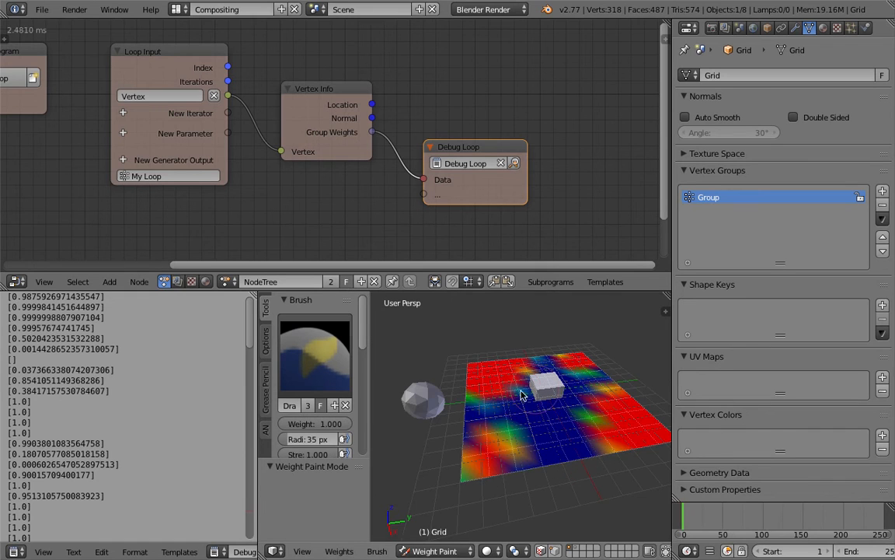
middle_click_drag(511, 387, 503, 371, "shift")
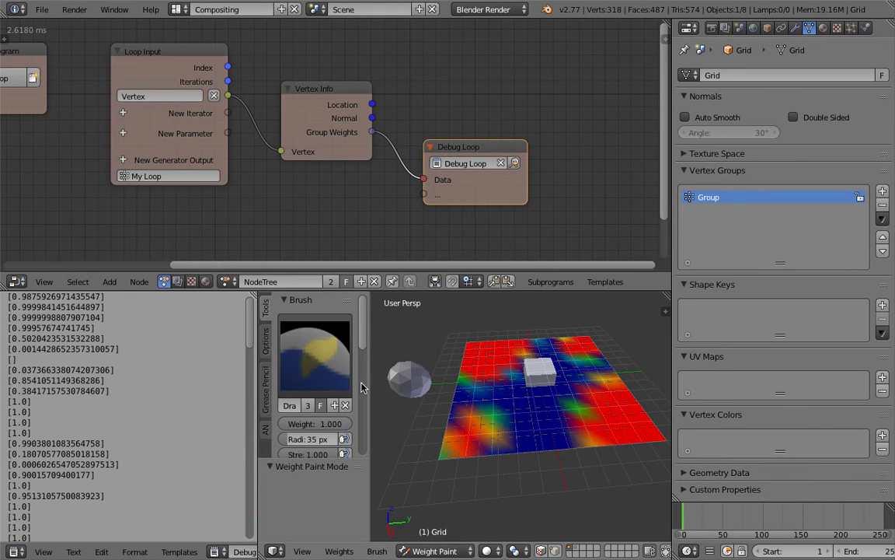
left_click_drag(369, 380, 394, 379)
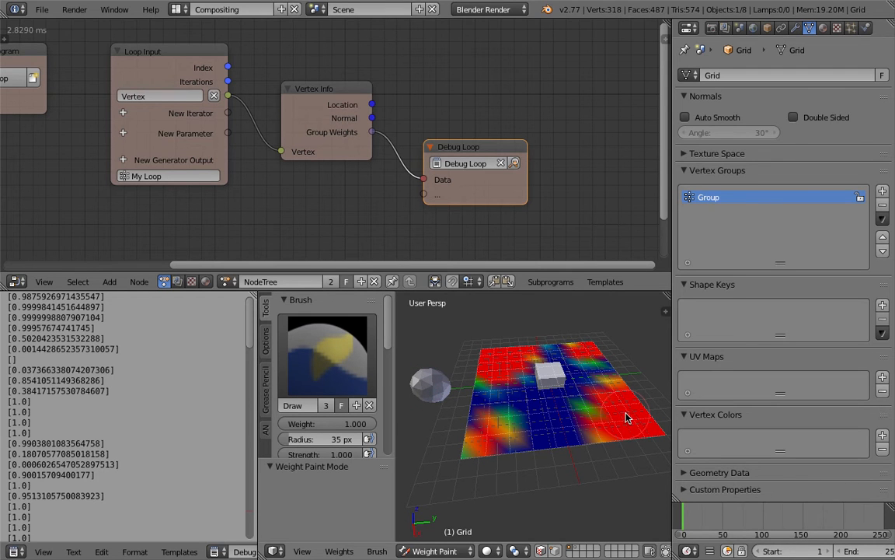
- Cycle through the weight paint brushes and end on the Subtract brush
middle_click_drag(600, 419, 610, 425)
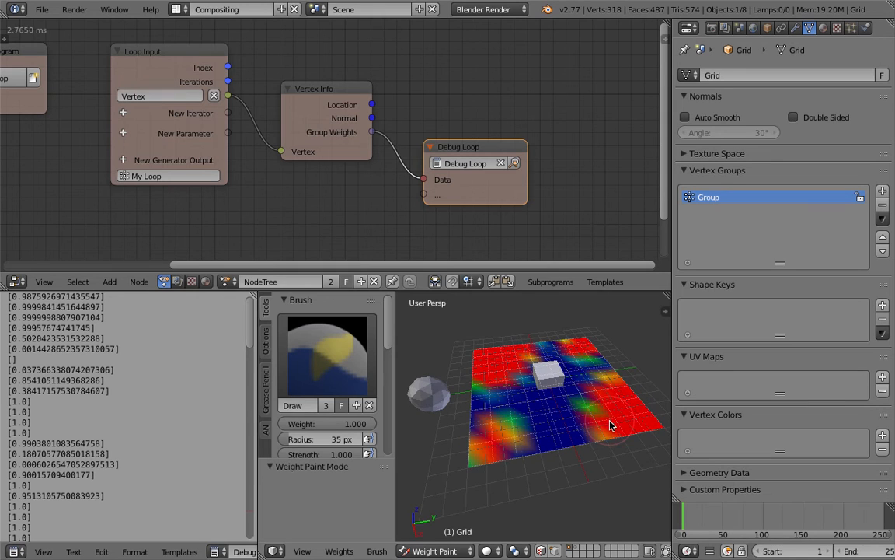
scroll(593, 421, "down", 1)
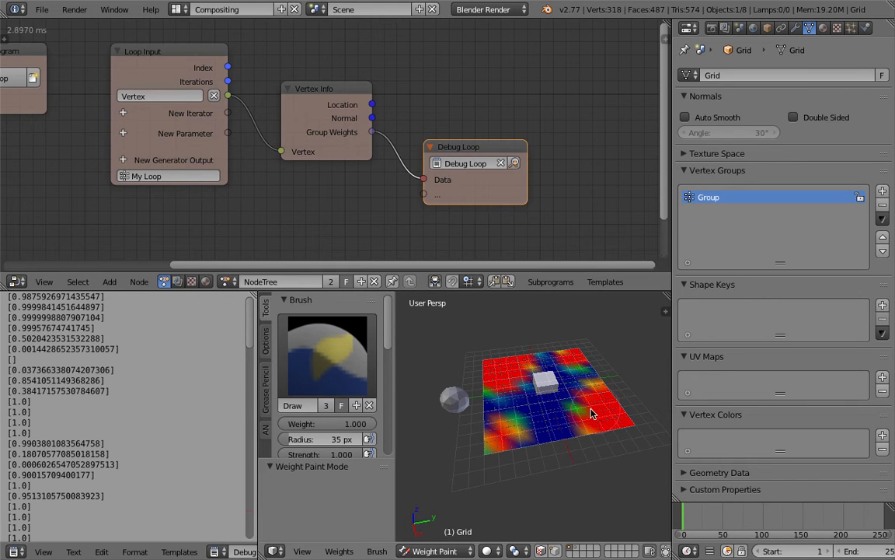
middle_click_drag(595, 414, 591, 415)
key("2")
key("3")
key("2")
key("4")
key("5")
key("6")
key("7")
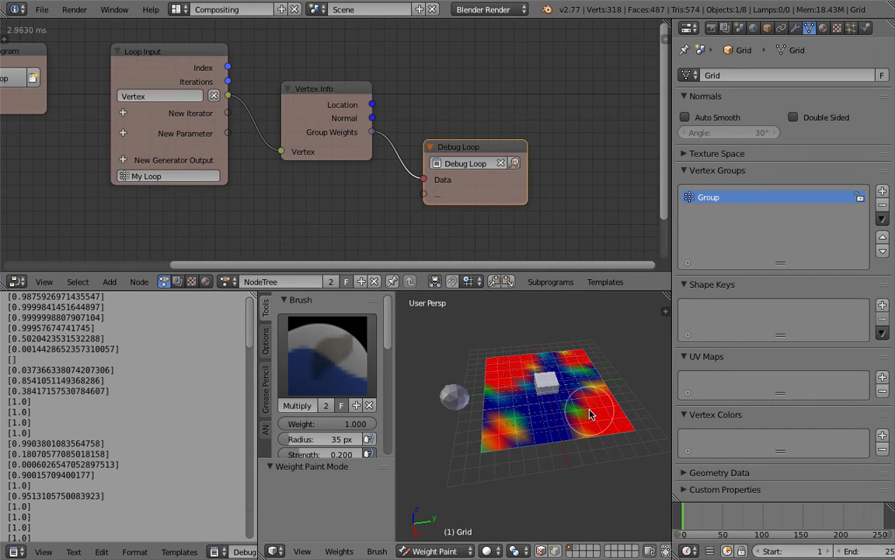
key("8")
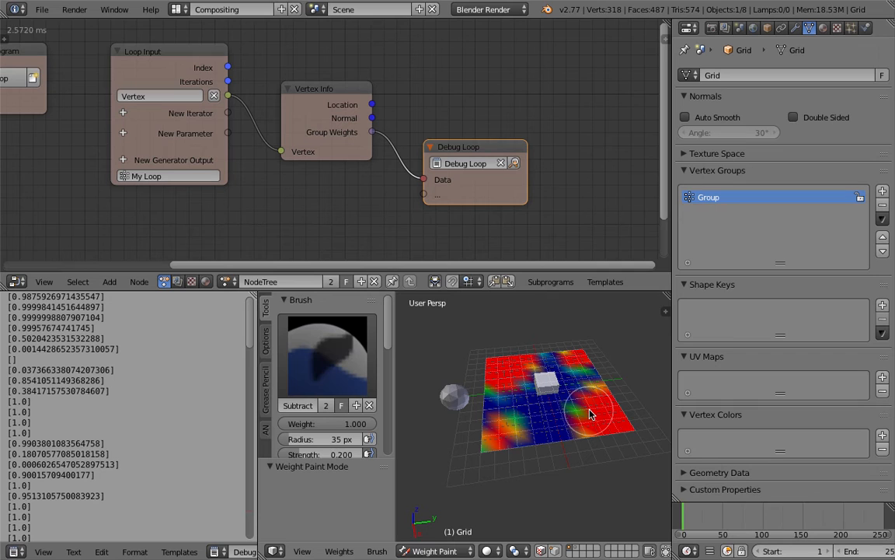
- Switch to the Draw brush and paint full weight across the near part of the grid toward its icosphere-side edge
key("7")
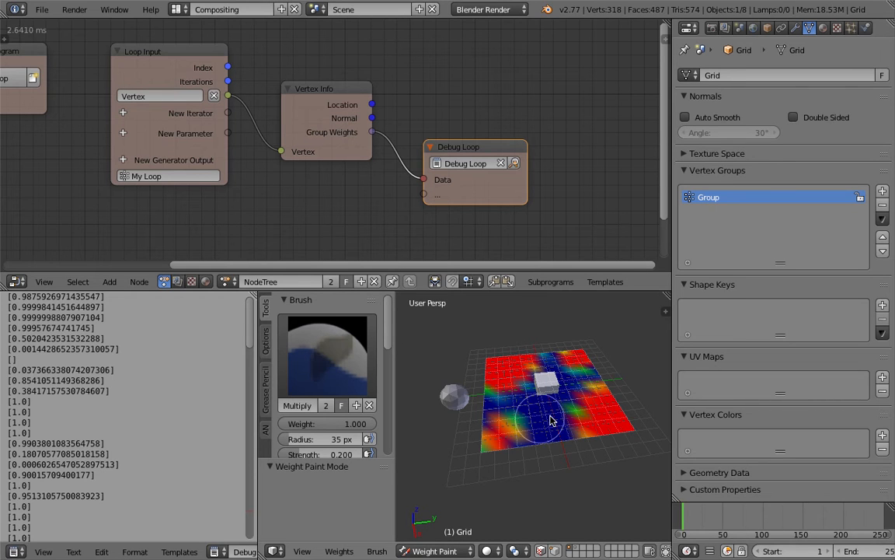
key("6")
key("5")
key("4")
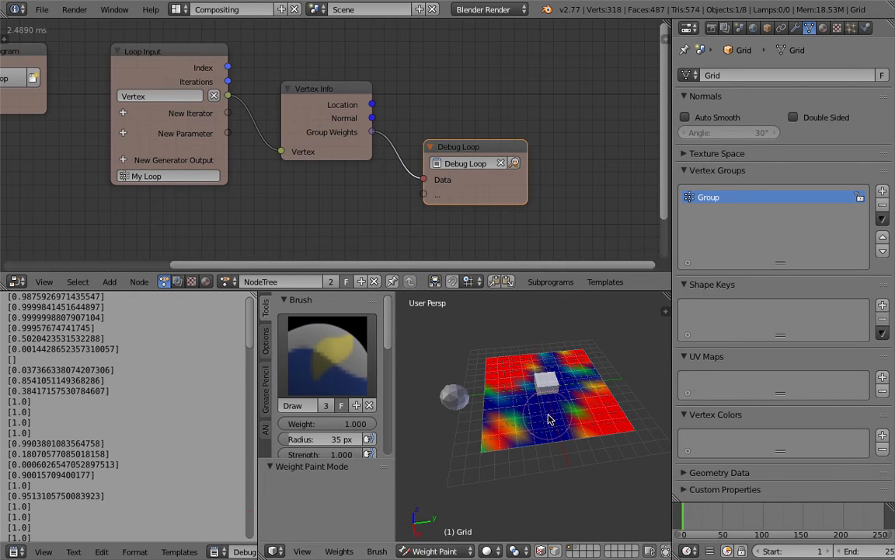
mouse_move(547, 420)
left_mouse_down()
mouse_move(459, 371)
mouse_move(501, 413)
mouse_move(488, 392)
mouse_move(492, 425)
left_mouse_up()
- Switch to the Subtract brush and remove weight from the freshly painted area along the grid's icosphere-side edge
key("5")
key("6")
key("7")
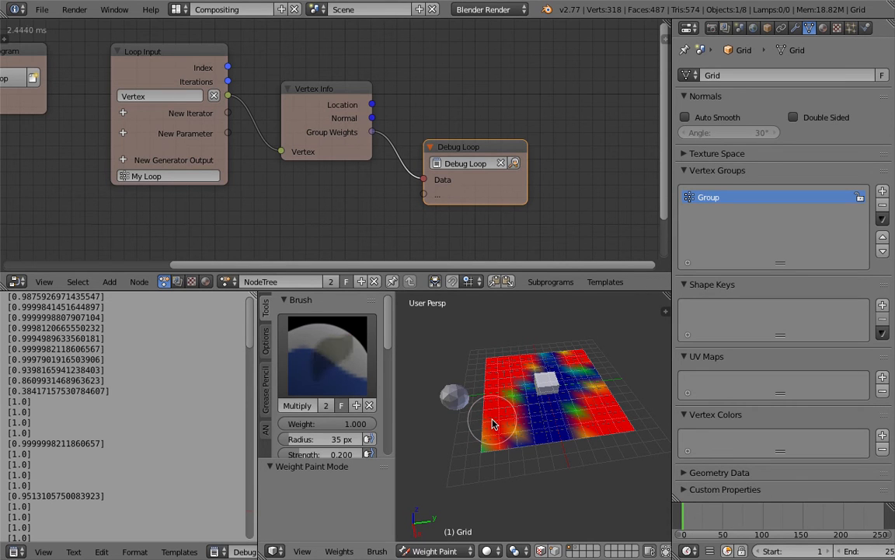
key("8")
mouse_move(491, 417)
left_mouse_down()
mouse_move(499, 430)
mouse_move(445, 363)
mouse_move(507, 399)
mouse_move(466, 369)
mouse_move(512, 412)
left_mouse_up()
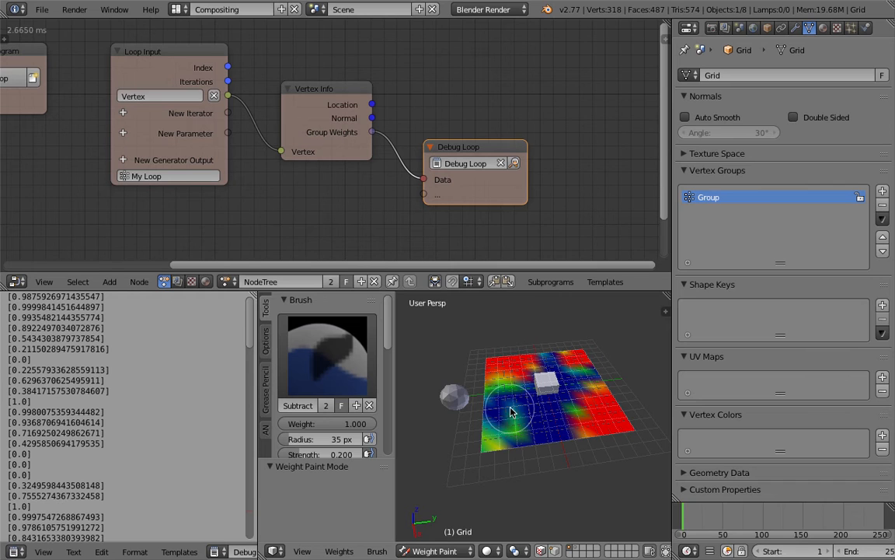
- Switch to the Blur brush and soften the weight transitions on the near half of the grid
key("2")
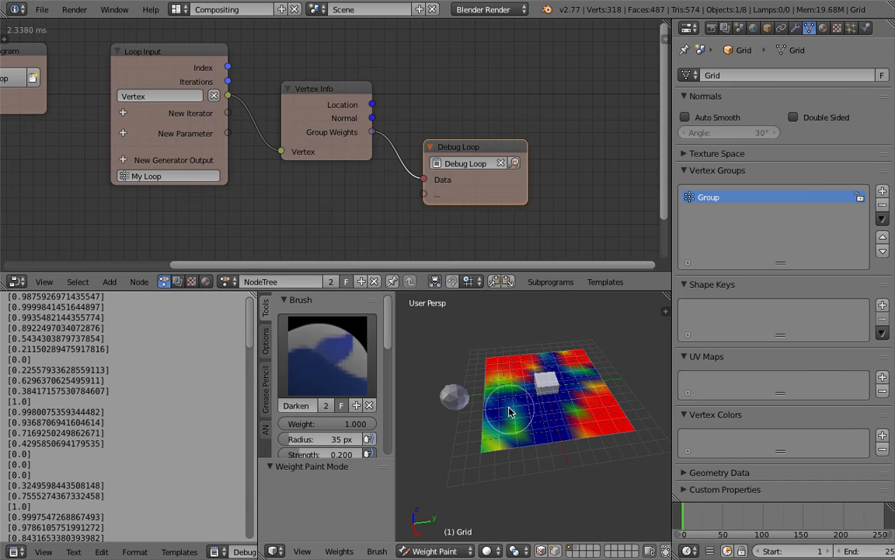
scroll(502, 423, "up", 2)
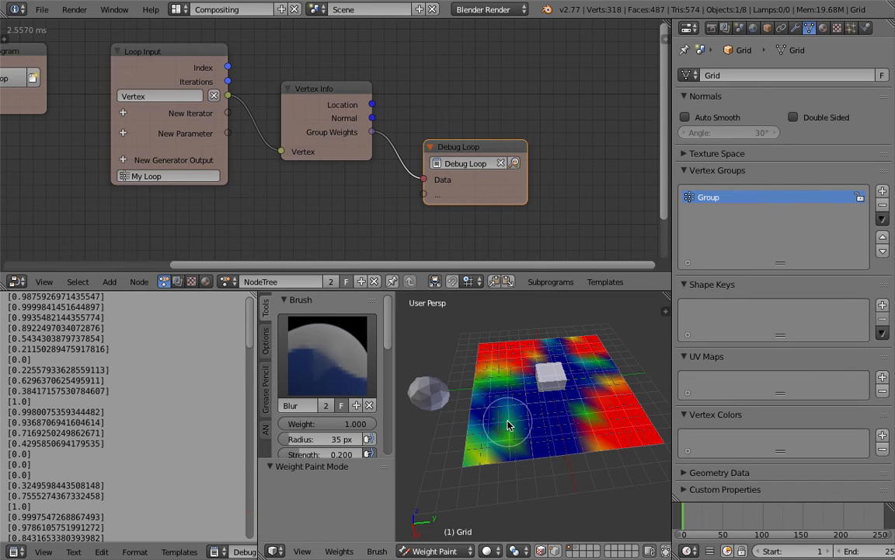
mouse_move(504, 424)
left_mouse_down()
mouse_move(523, 442)
mouse_move(458, 380)
mouse_move(466, 350)
mouse_move(571, 396)
mouse_move(594, 420)
mouse_move(578, 420)
mouse_move(591, 423)
mouse_move(578, 450)
mouse_move(527, 396)
mouse_move(476, 404)
mouse_move(519, 409)
left_mouse_up()
middle_click_drag(519, 409, 420, 362)
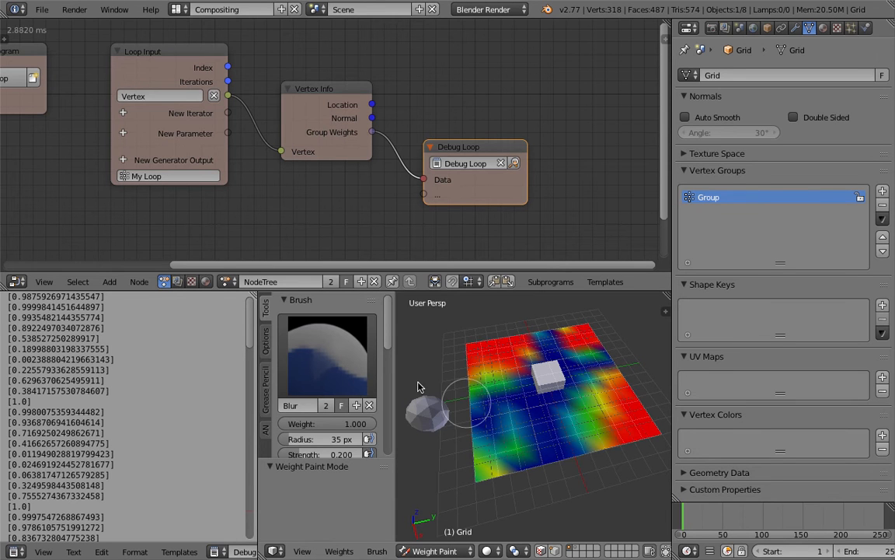
- Narrow the Properties editor to widen the 3D view and node editor
scroll(343, 311, "down", 3)
mouse_move(523, 430)
middle_mouse_down()
mouse_move(570, 430)
mouse_move(644, 406)
middle_mouse_up()
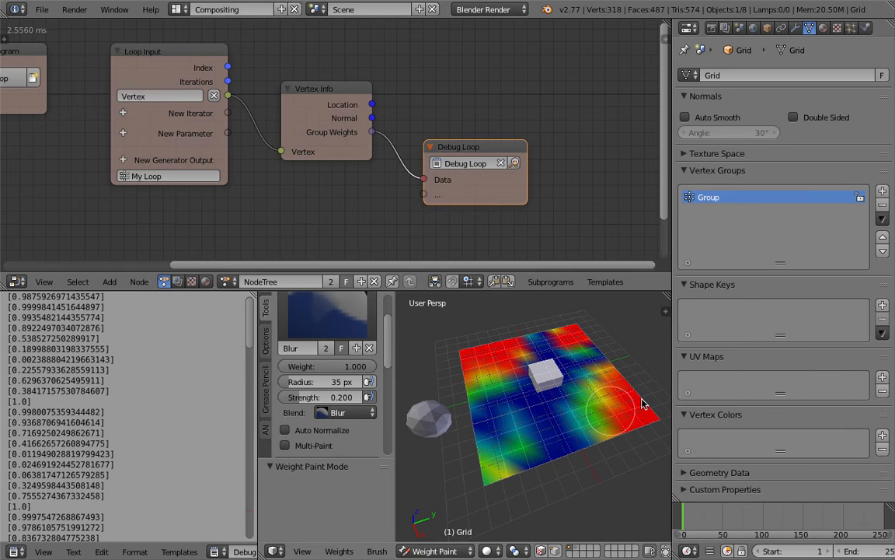
left_click_drag(671, 390, 794, 389)
scroll(614, 358, "down", 3)
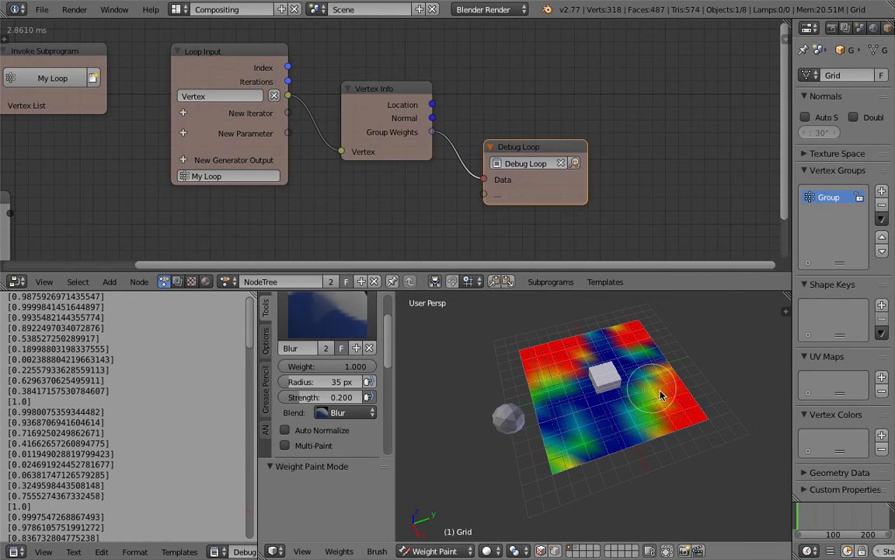
mouse_move(684, 385)
middle_mouse_down()
mouse_move(639, 371)
mouse_move(629, 397)
mouse_move(678, 411)
middle_mouse_up()
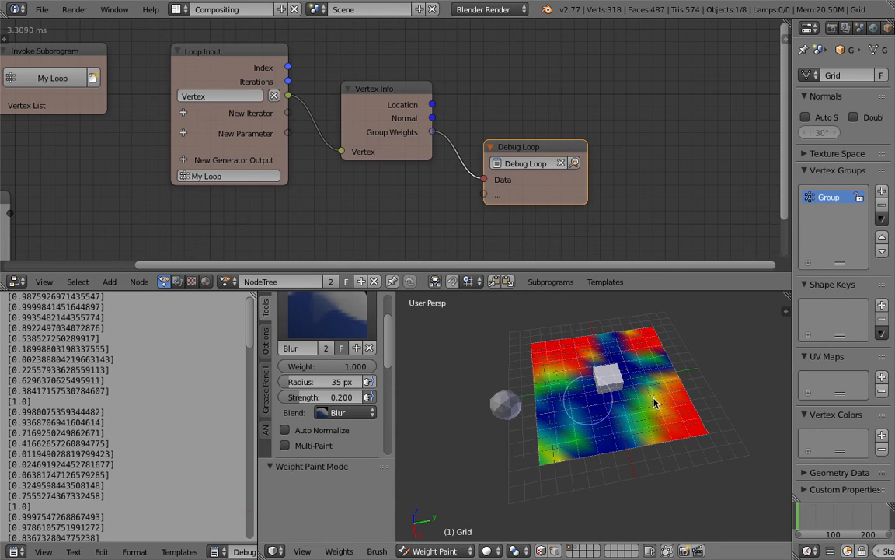
mouse_move(641, 410)
middle_mouse_down()
mouse_move(608, 406)
mouse_move(636, 379)
mouse_move(666, 387)
middle_mouse_up()
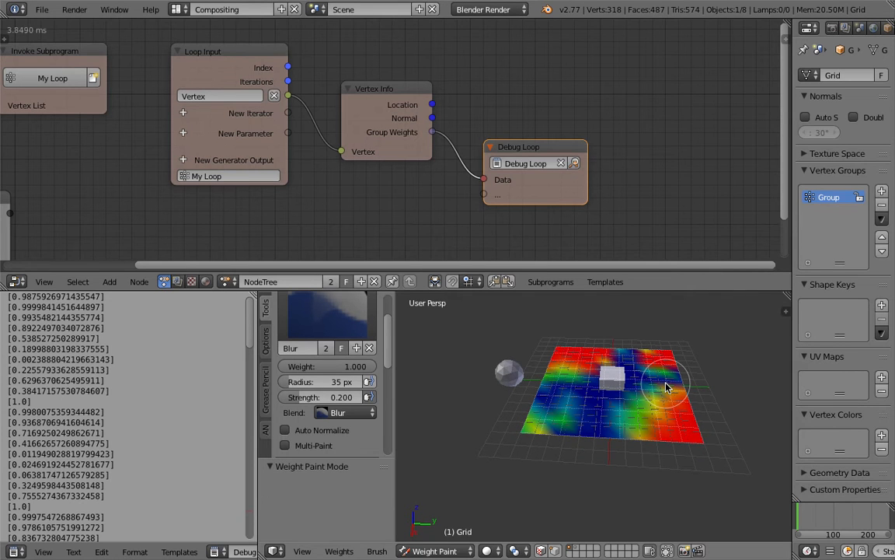
mouse_move(642, 406)
middle_mouse_down()
mouse_move(652, 410)
mouse_move(625, 396)
mouse_move(649, 399)
middle_mouse_up()
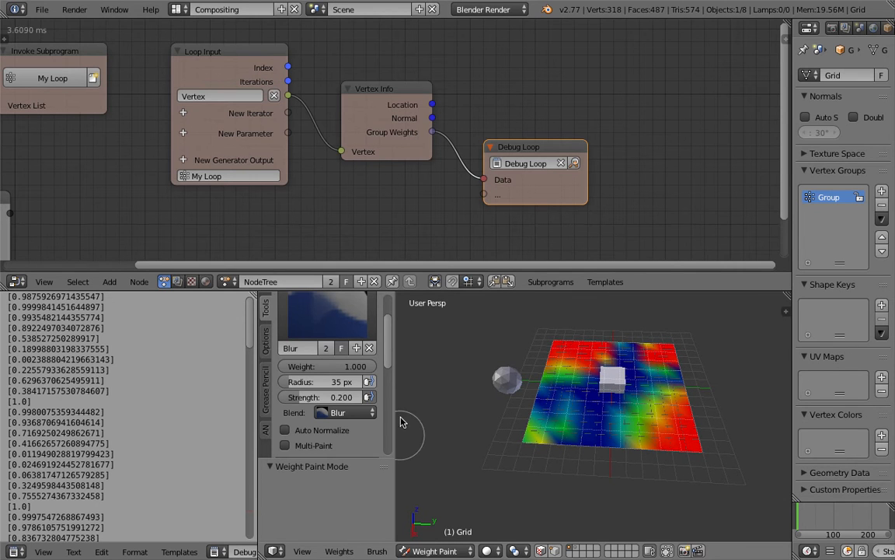
- Apply Normalize All from the Weight Tools to the grid's vertex groups
scroll(353, 354, "down", 3)
scroll(353, 362, "down", 2)
left_click(360, 400)
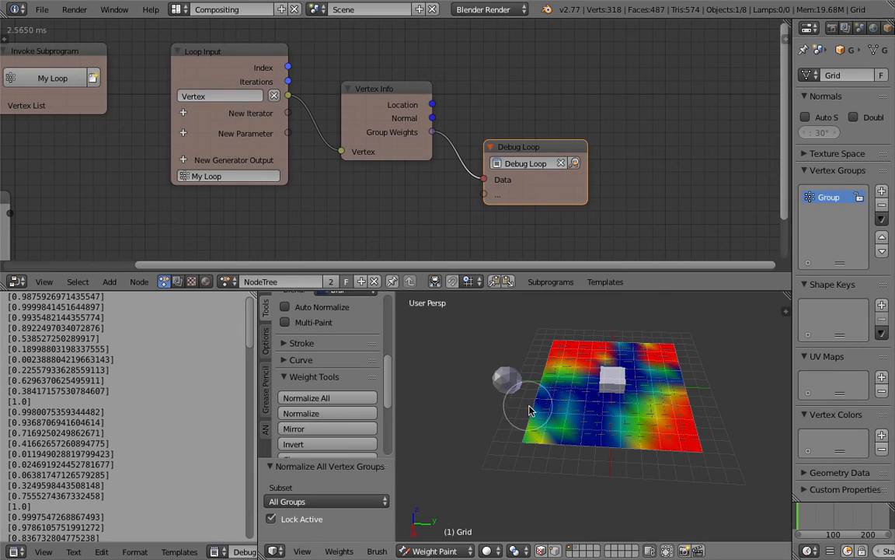
scroll(551, 365, "up", 1)
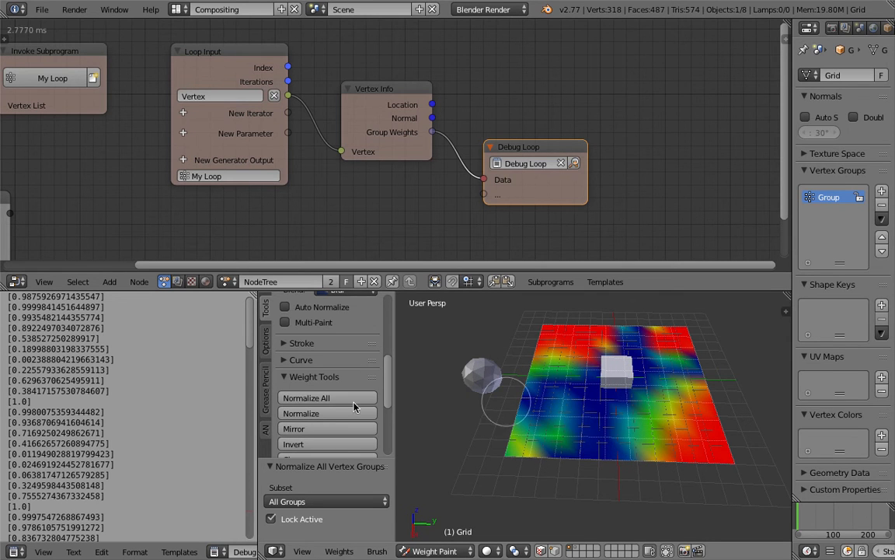
middle_click_drag(554, 421, 700, 422)
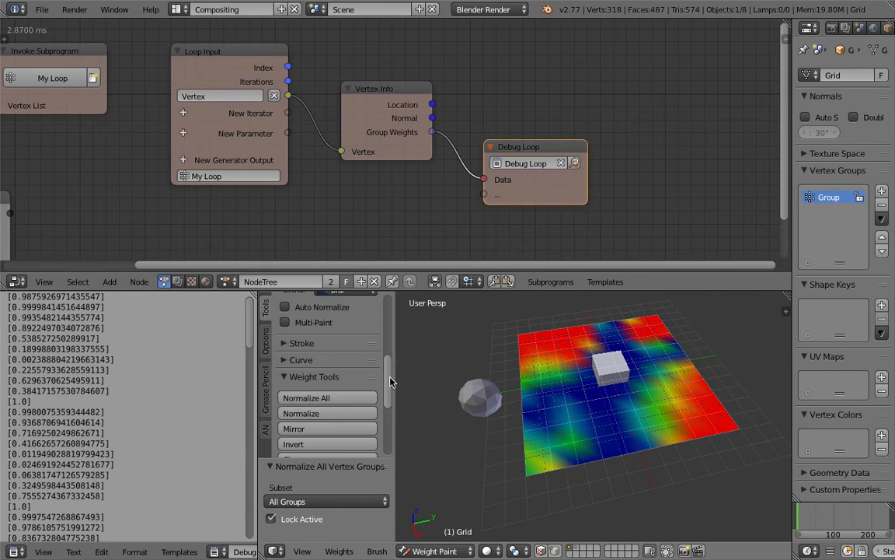
scroll(390, 381, "up", 3)
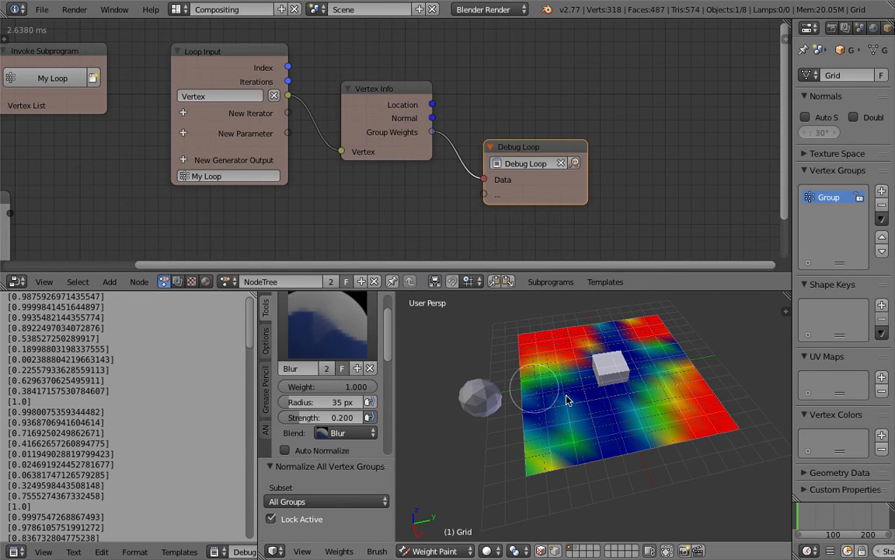
scroll(575, 401, "down", 1)
scroll(595, 398, "up", 1)
mouse_move(574, 400)
middle_mouse_down()
mouse_move(564, 399)
mouse_move(615, 402)
mouse_move(574, 375)
middle_mouse_up()
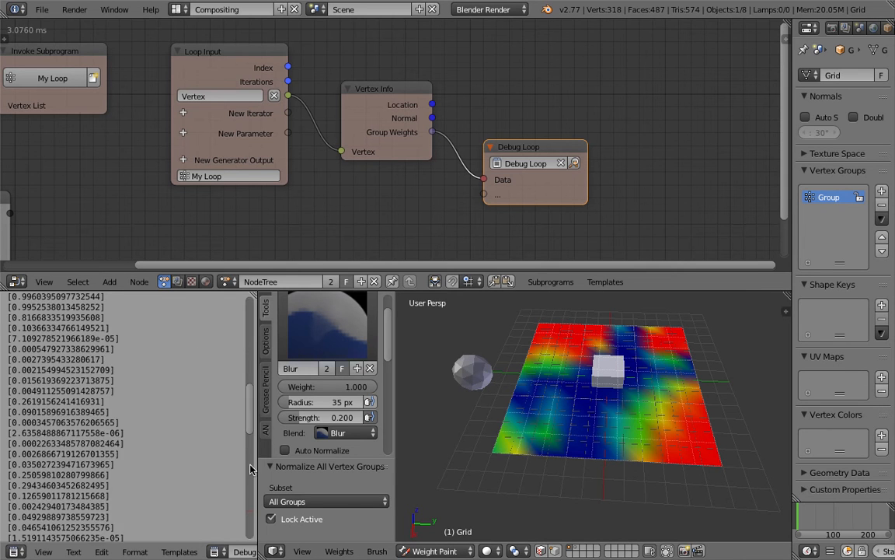
- Move the Debug Loop node slightly upward in the node tree
left_click(533, 191)
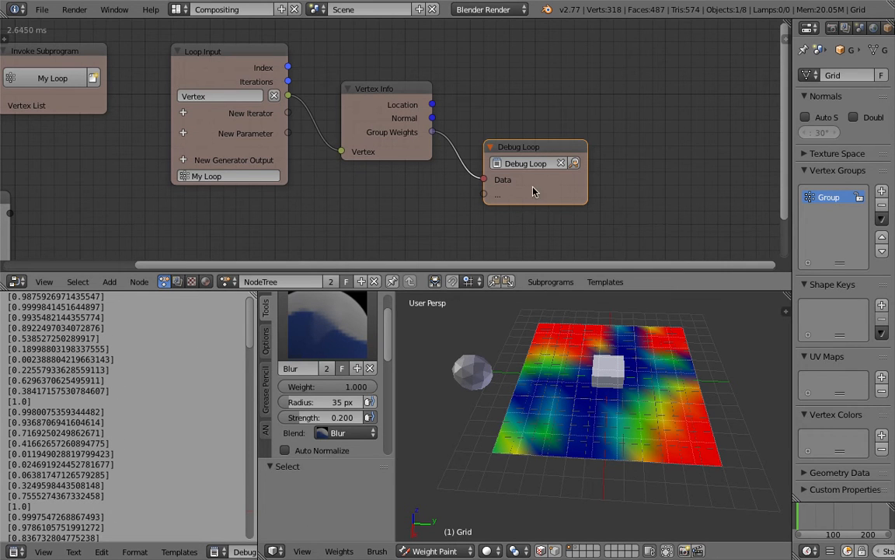
left_click_drag(533, 192, 539, 183)
scroll(412, 216, "down", 3)
middle_click_drag(410, 219, 440, 192)
middle_click_drag(518, 189, 525, 188)
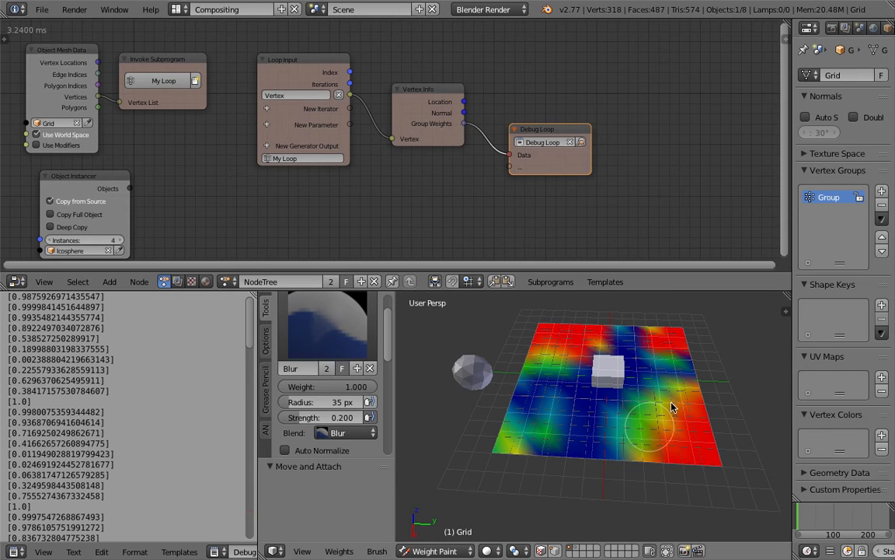
middle_click_drag(672, 350, 640, 388)
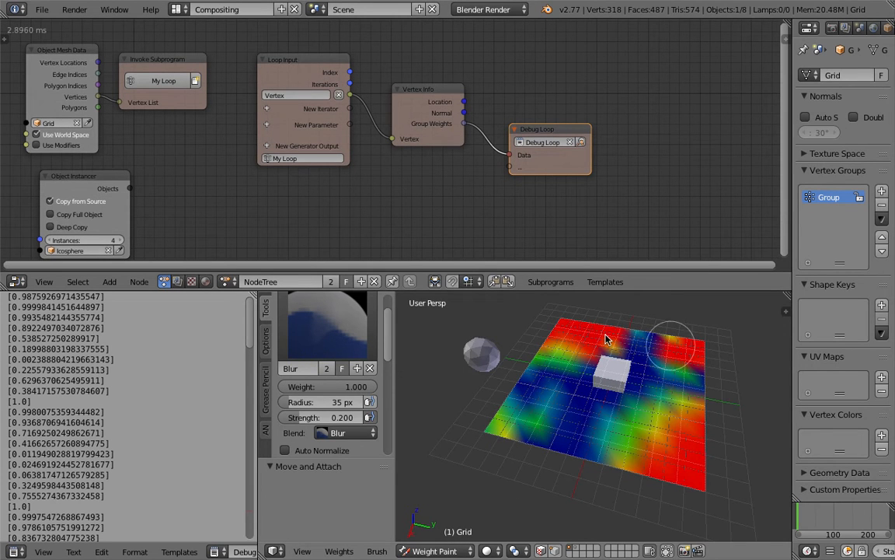
- Shift the Object Mesh Data and Invoke Subprogram nodes slightly toward the Loop Input node, and save the file
left_click_drag(70, 50, 77, 48)
left_click_drag(147, 63, 158, 62)
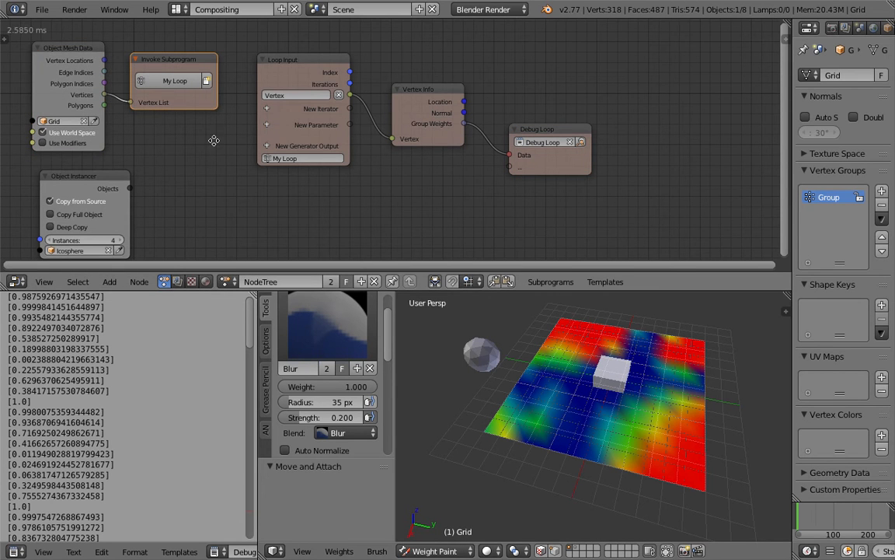
scroll(222, 150, "down", 1)
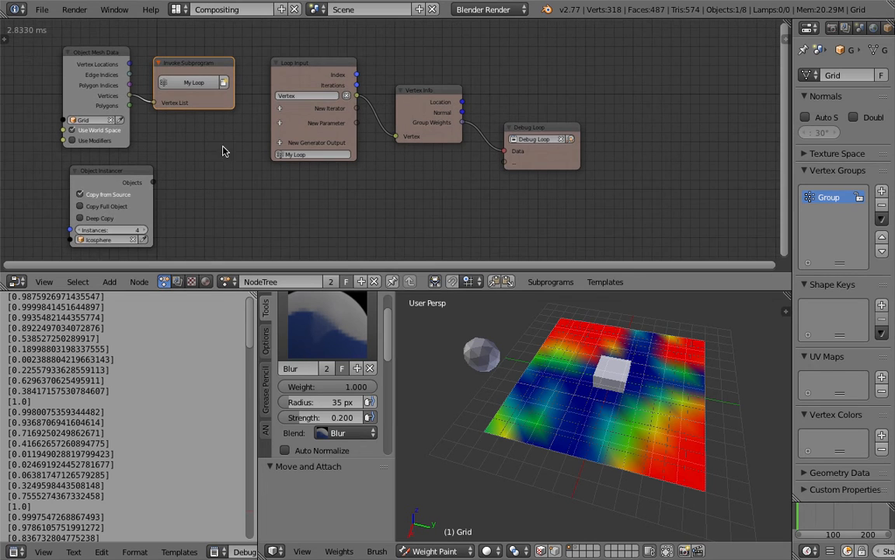
left_click(42, 10)
left_click(69, 116)
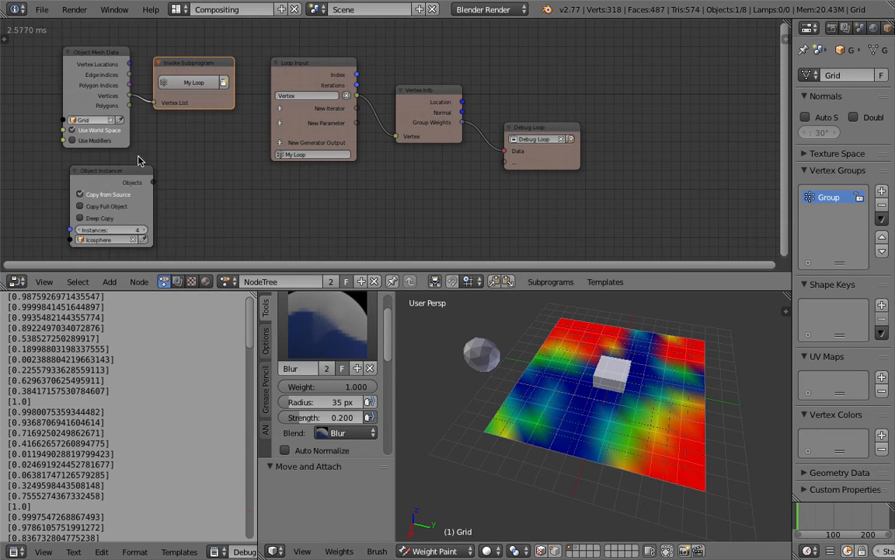
- Move the Object Instancer node below Invoke Subprogram and set its Instances to 6
middle_click_drag(165, 178, 184, 169)
left_click_drag(144, 164, 196, 164)
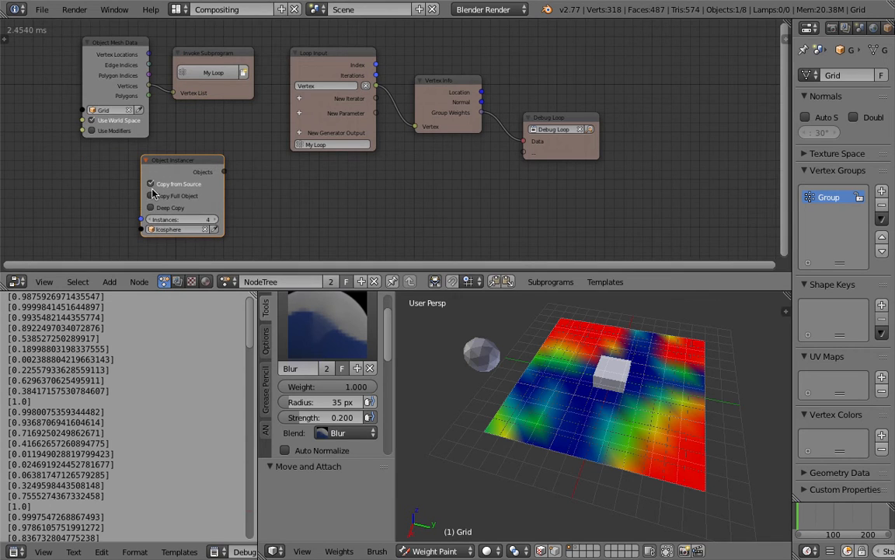
left_click(215, 220)
left_click(215, 220)
left_click_drag(197, 160, 221, 160)
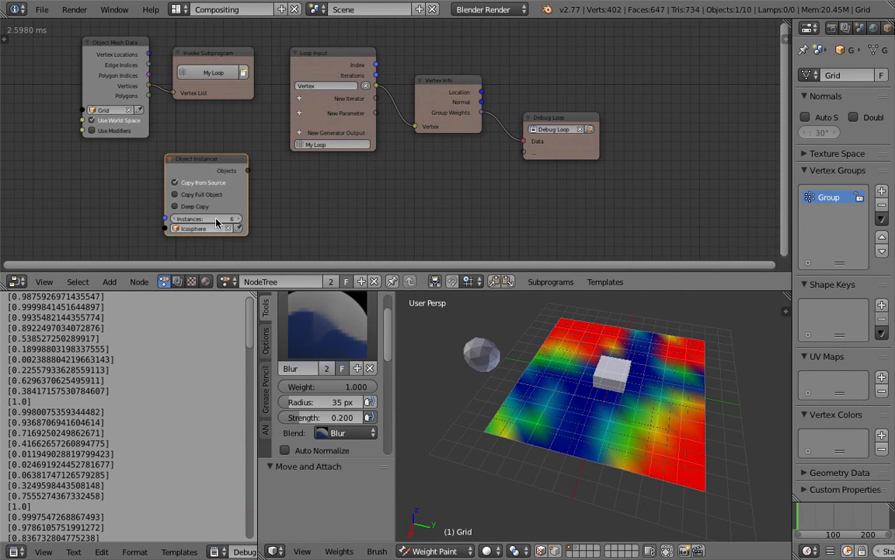
- Move the Object Mesh Data node farther from Invoke Subprogram to make room between them
scroll(212, 206, "down", 1)
scroll(155, 148, "up", 1)
left_click_drag(116, 43, 77, 44)
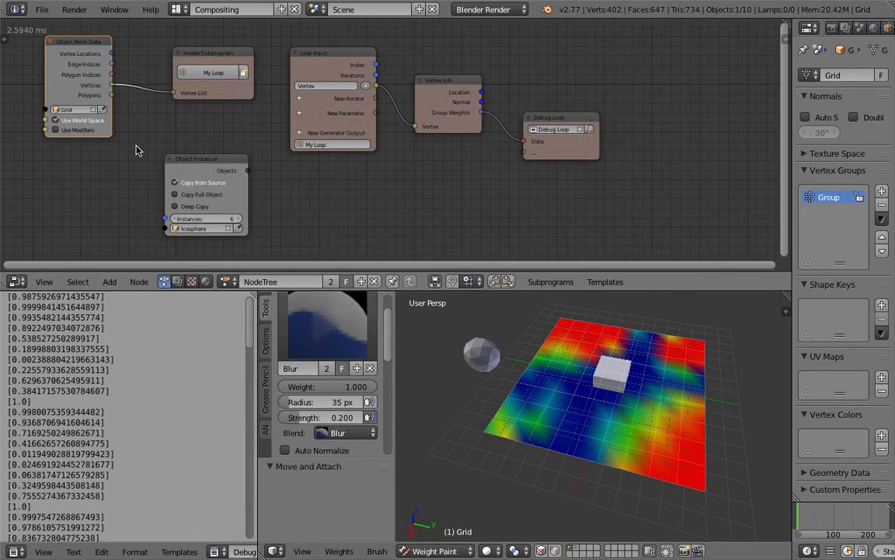
- Add a Get List Length node ahead of the Object Instancer, shifting the instancer aside to make room
middle_click_drag(155, 143, 165, 137)
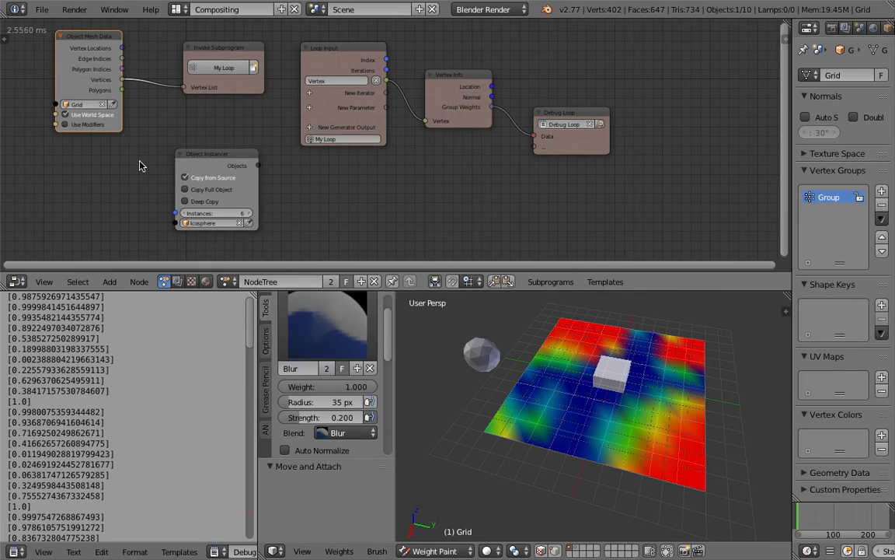
key("shift+a")
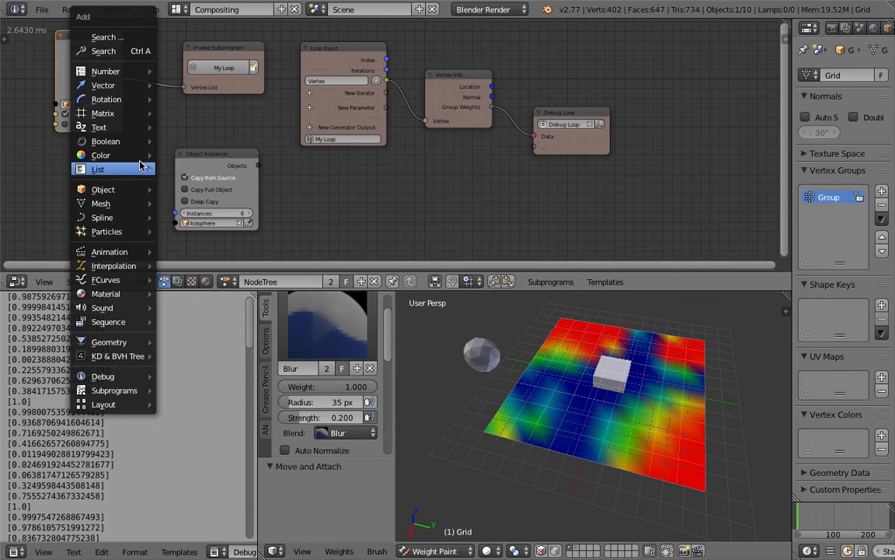
left_click(118, 55)
type("get len")
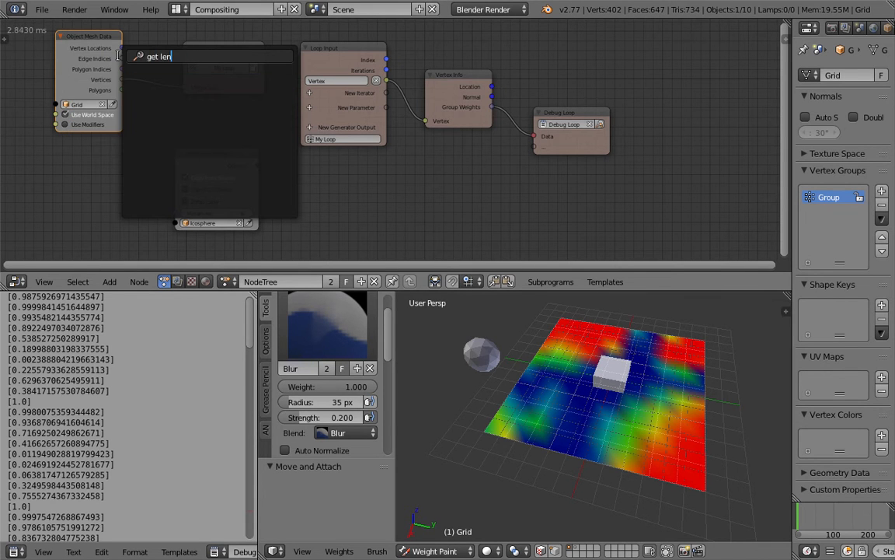
key("BackSpace")
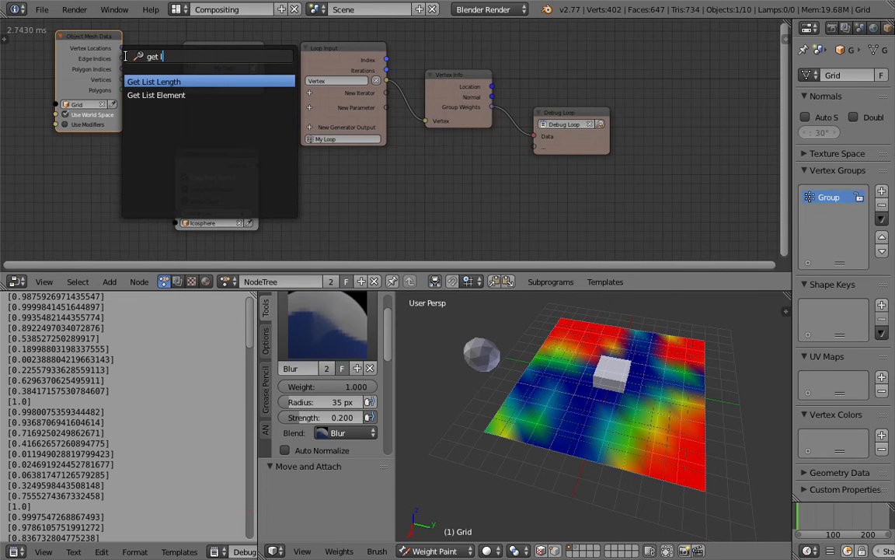
left_click(164, 80)
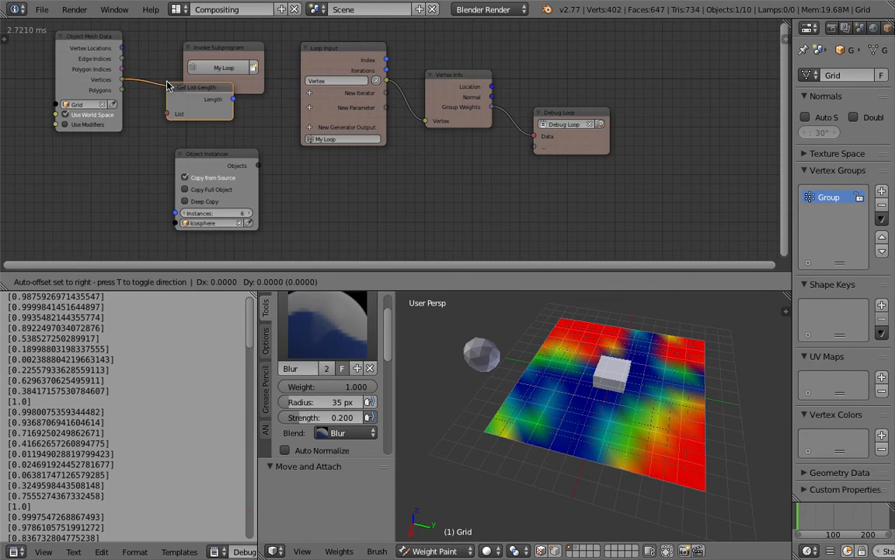
left_click(227, 165)
left_click_drag(221, 165, 237, 164)
- Link the mesh data's Vertices to Get List Length's List input and its Length to the Object Instancer's Instances input
left_click_drag(122, 48, 106, 192)
left_click_drag(114, 53, 95, 58)
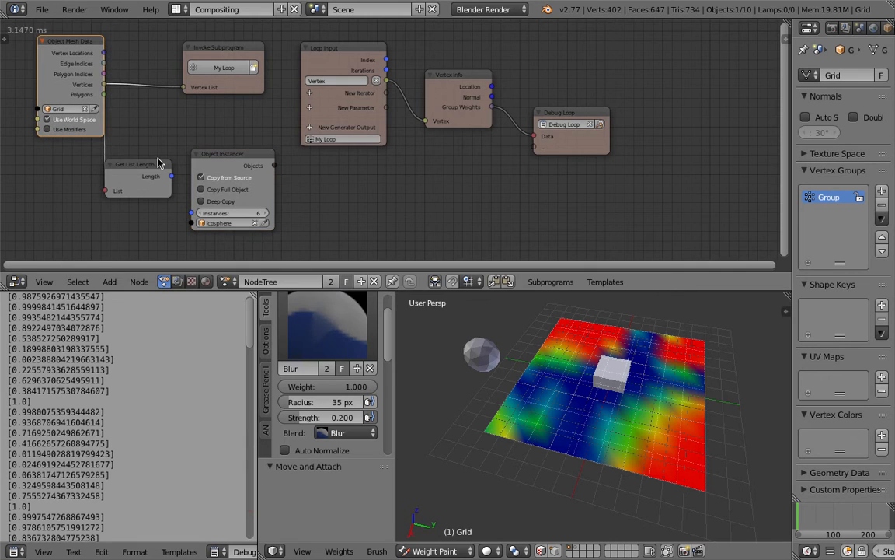
left_click_drag(170, 176, 180, 215)
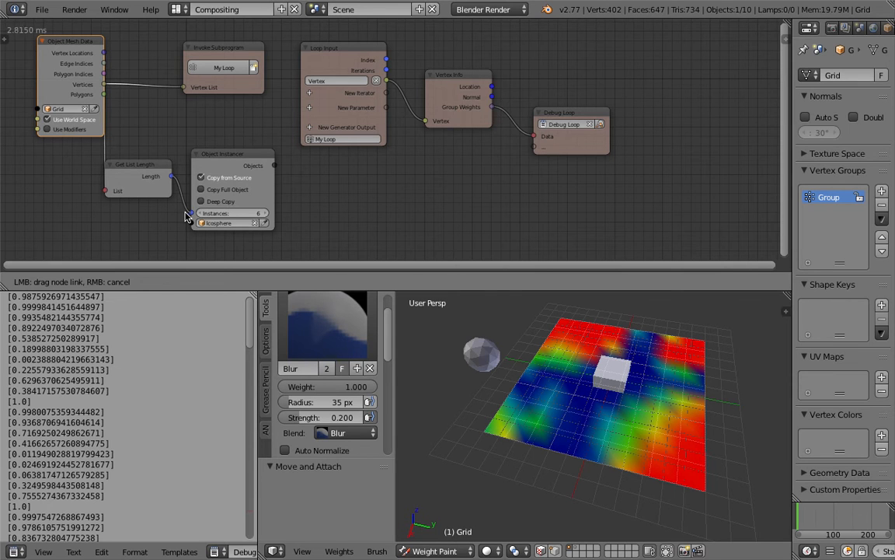
left_click_drag(185, 217, 189, 214)
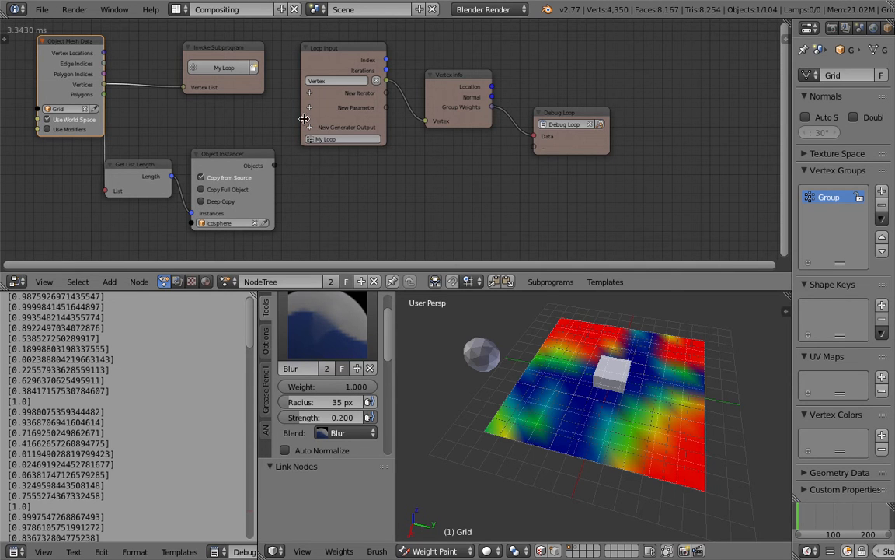
- Move the Loop Input node slightly down and closer to the Vertex Info node
left_click_drag(366, 126, 375, 135)
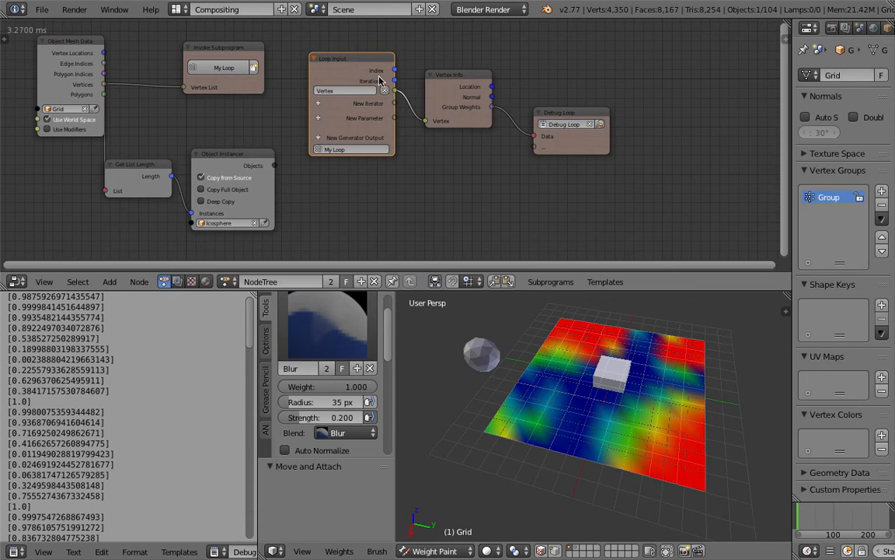
- Add an Object List iterator to the Loop Input node, below the Vertex iterator
scroll(385, 92, "up", 2)
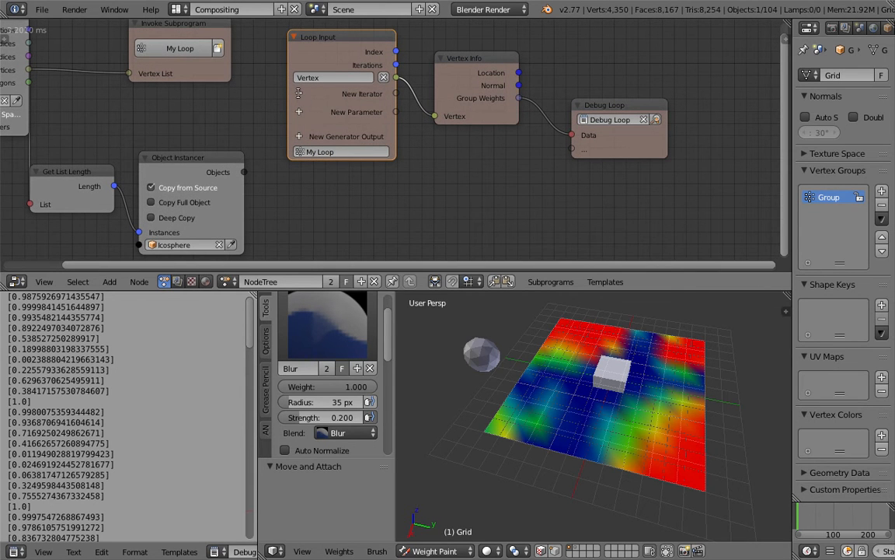
key("ctrl+a")
type("obj")
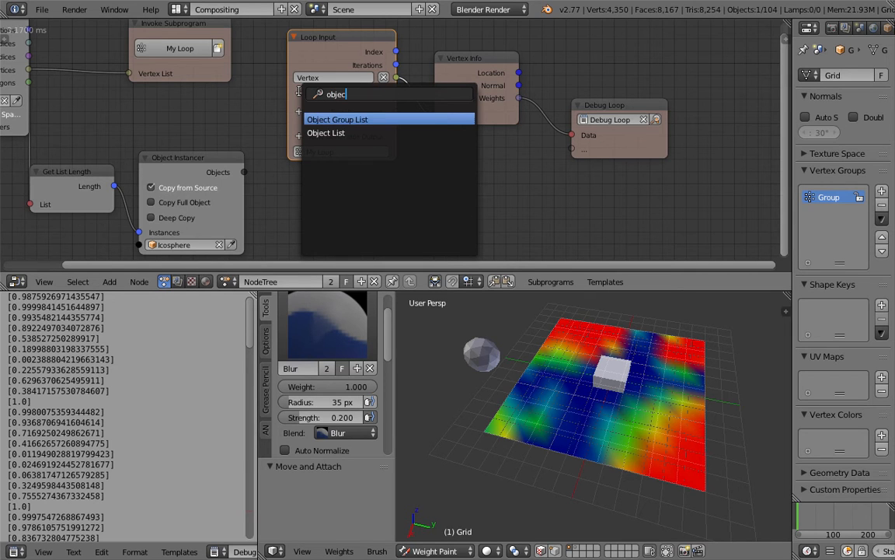
key("Down")
key("Return")
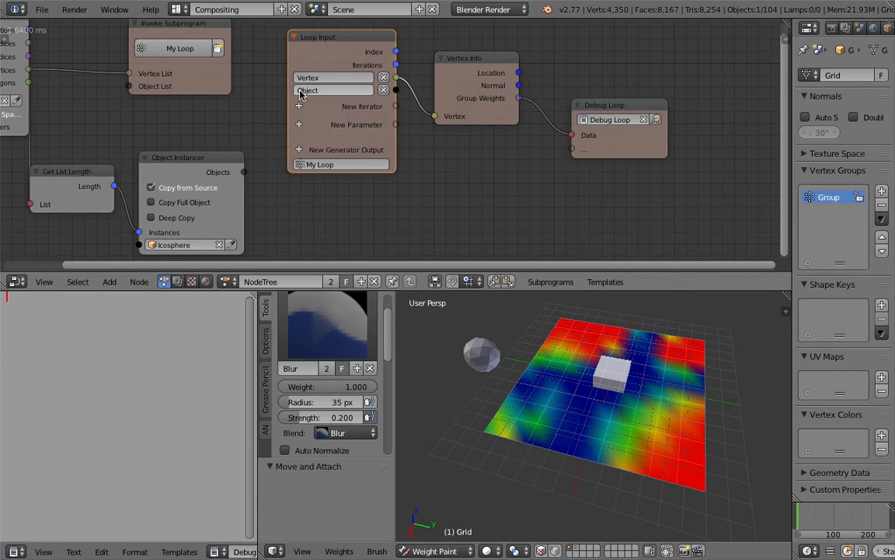
- Link the Object Instancer's Objects to Invoke Subprogram's Object List, and raise the Debug Loop node level with Vertex Info
left_click_drag(242, 174, 118, 86)
left_click_drag(606, 150, 603, 104)
scroll(459, 160, "down", 2)
scroll(579, 176, "down", 1)
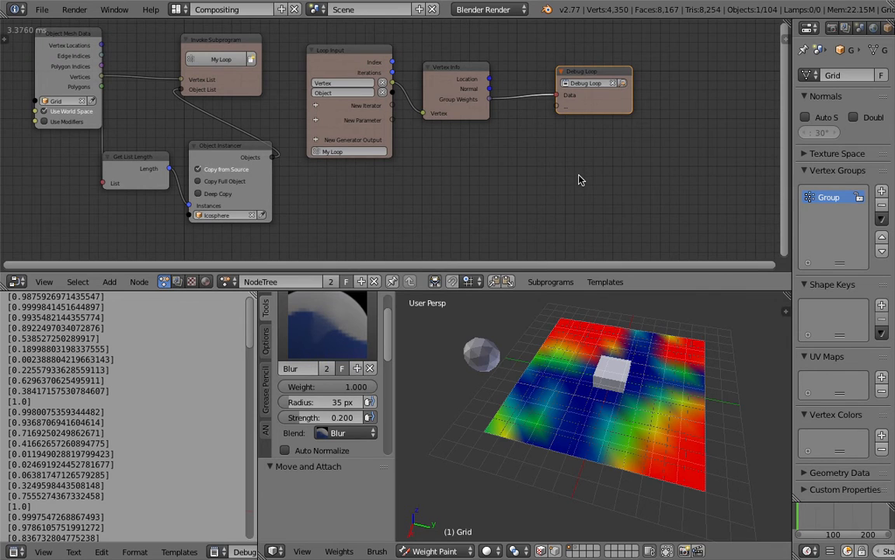
- Add an Object Transforms Output node in the empty space below the Debug Loop node
key("shift+a")
left_click(580, 178)
type("object tr")
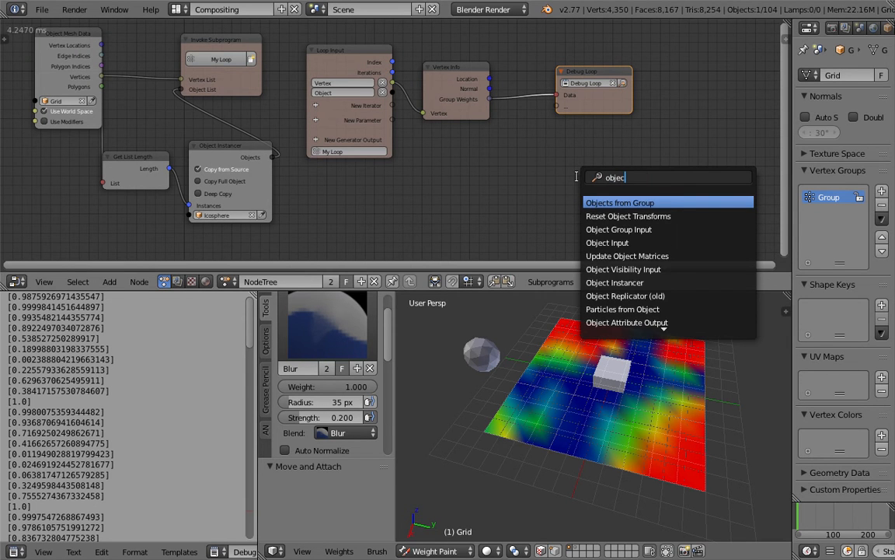
key("Down")
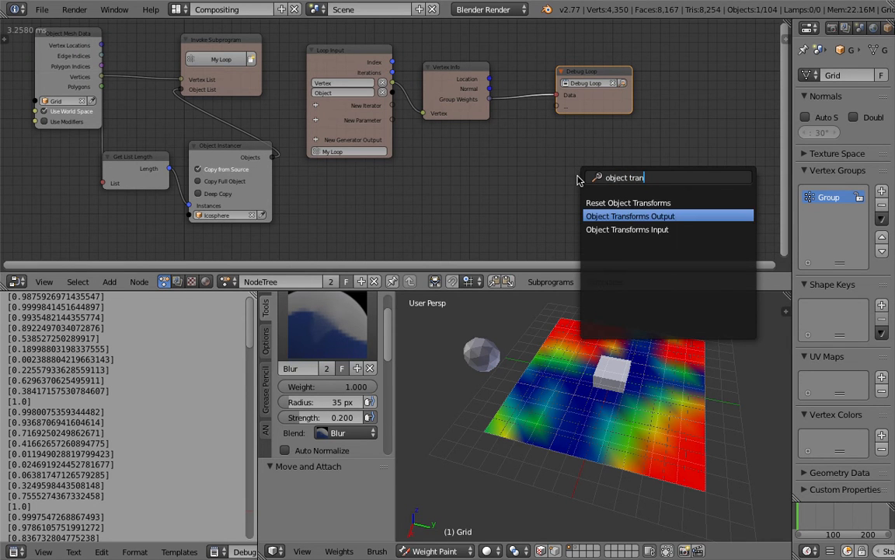
key("Return")
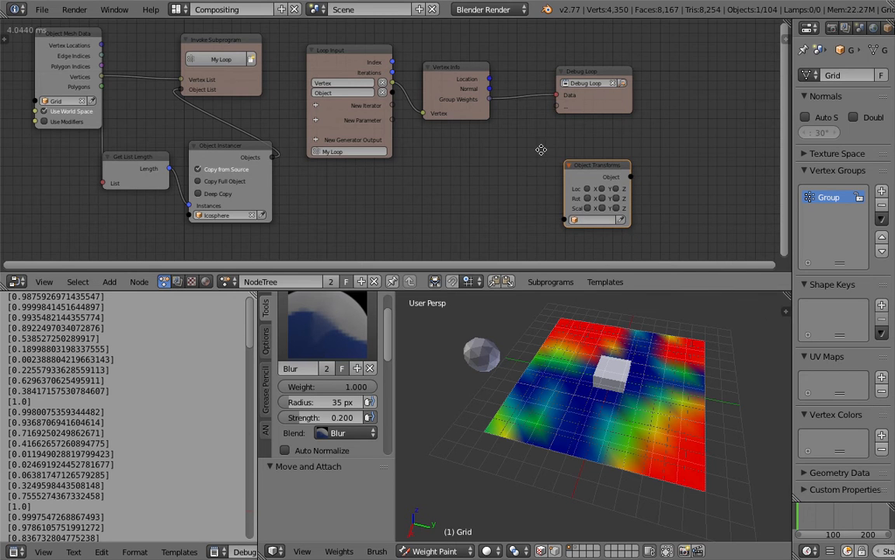
middle_click_drag(542, 149, 552, 133)
- Enable the X, Y and Z location channels on the Object Transforms Output node
scroll(547, 154, "up", 1)
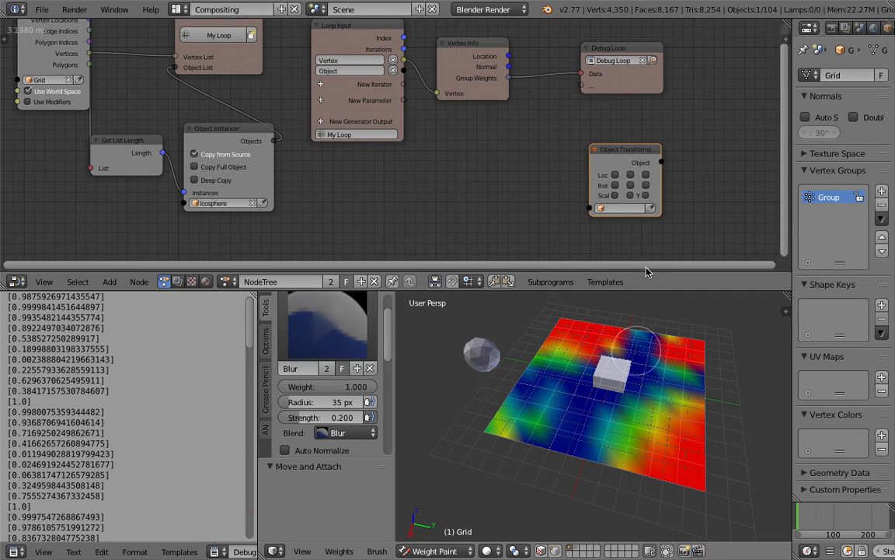
left_click(614, 175)
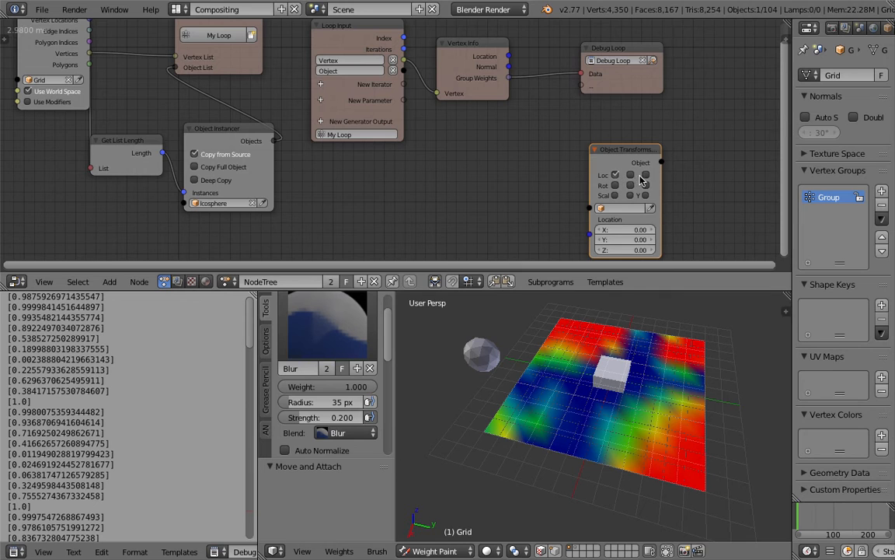
scroll(413, 90, "down", 1)
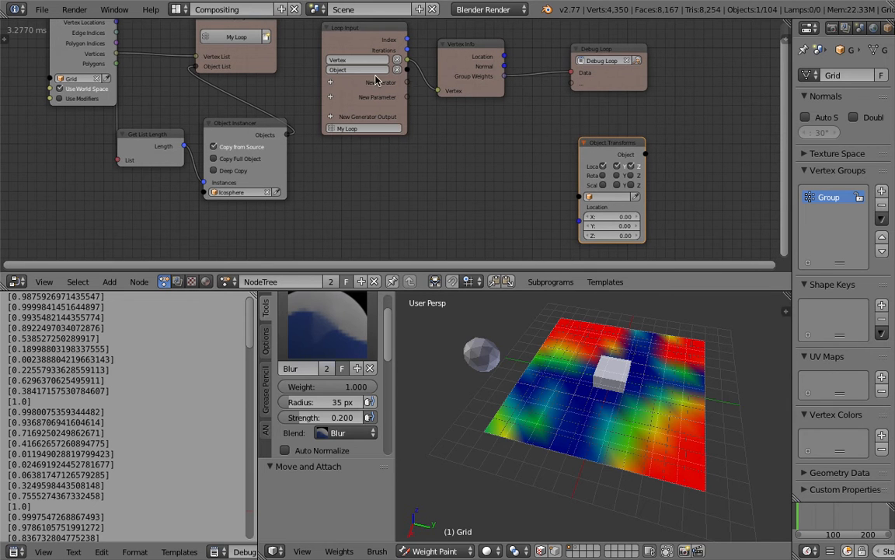
- Link the Loop Input's Object and the Vertex Info's Location to the matching inputs of the Object Transforms Output node
left_click_drag(363, 40, 361, 53)
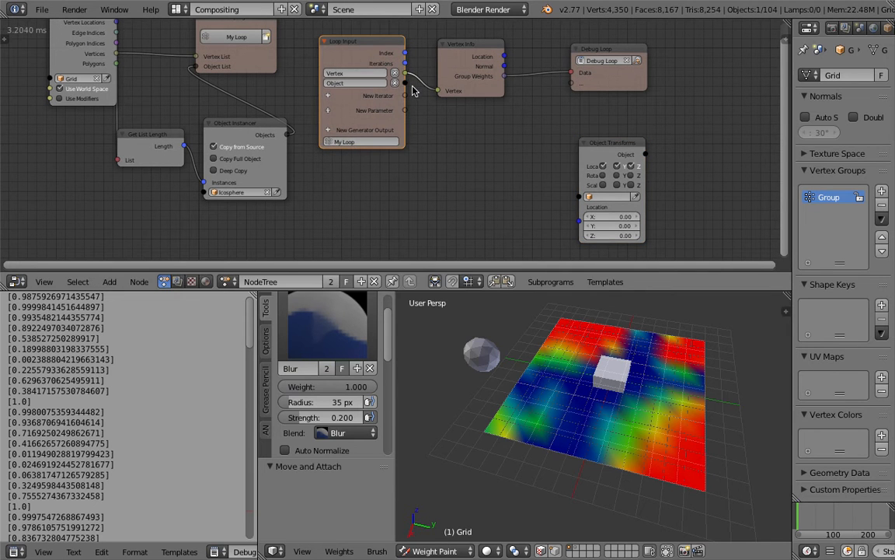
left_click_drag(405, 82, 540, 204)
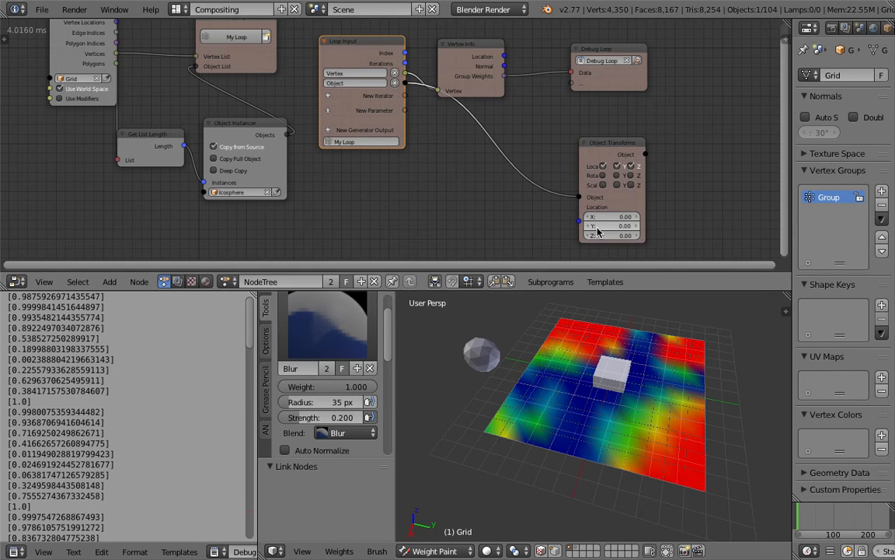
left_click(443, 46)
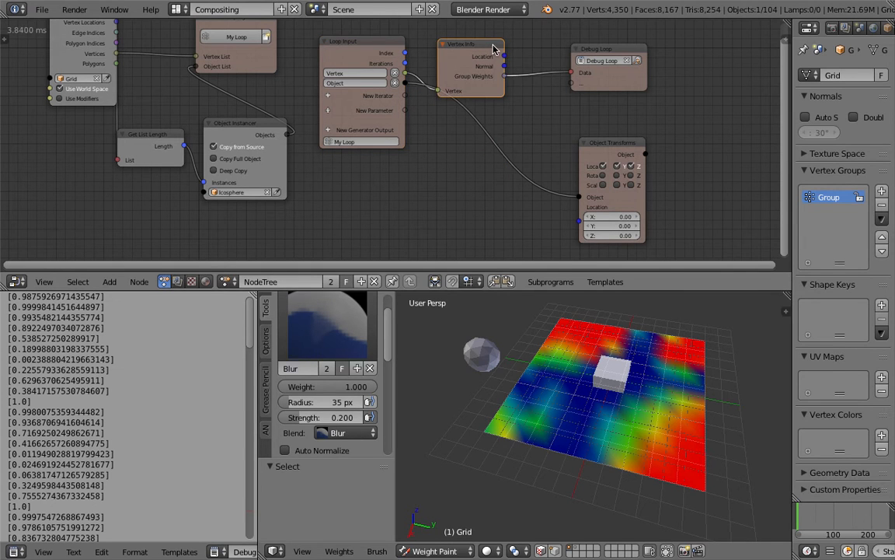
left_click_drag(504, 57, 646, 208)
middle_click_drag(621, 402, 604, 409)
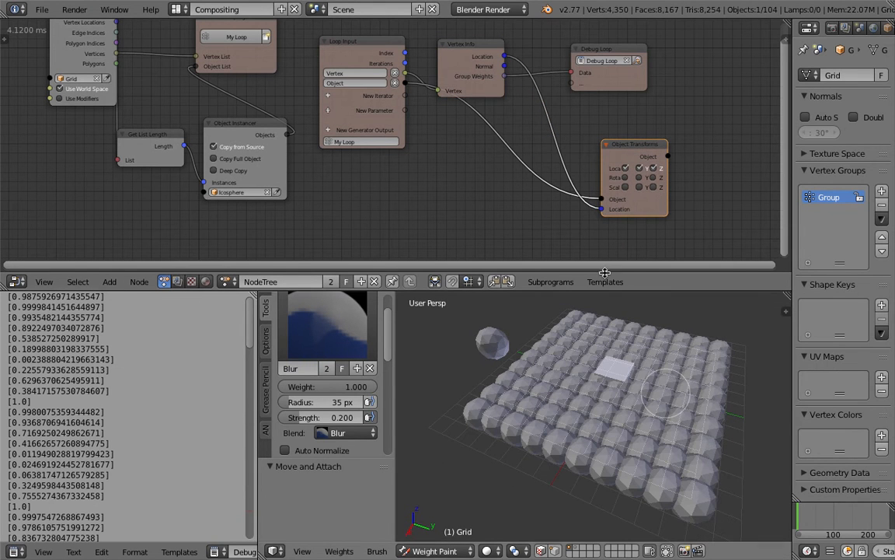
middle_click_drag(568, 332, 643, 351)
scroll(650, 408, "up", 3)
scroll(650, 407, "down", 6)
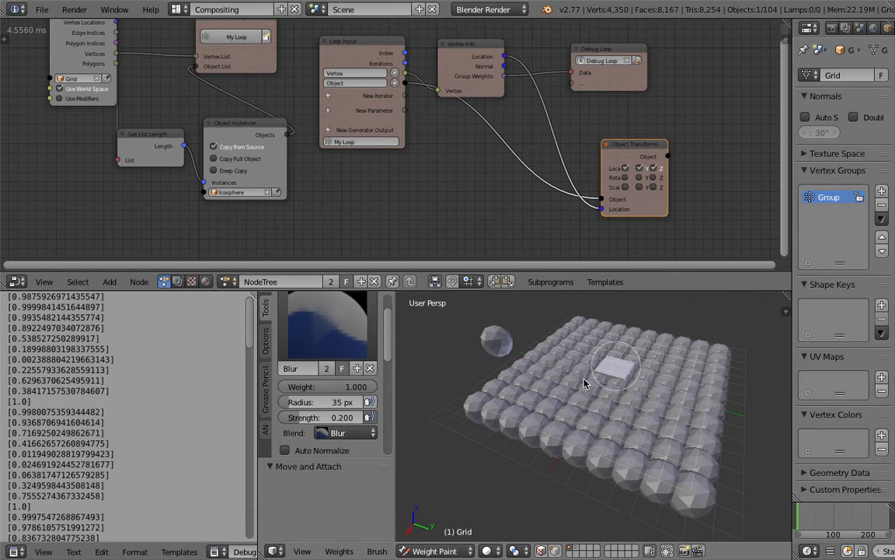
- Switch the viewport from Weight Paint to Object Mode and move the cube off the icosphere grid, beyond its far edge
left_click(435, 551)
left_click(440, 534)
right_click(628, 371)
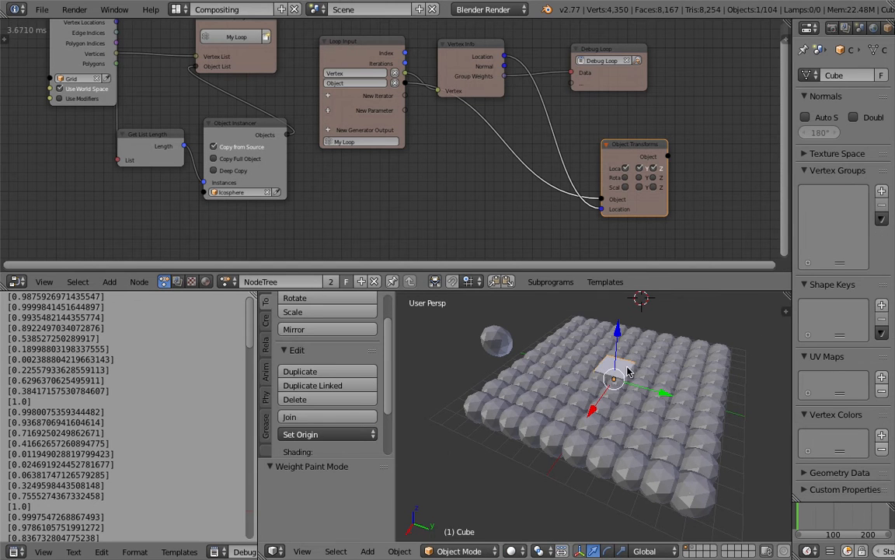
key("g")
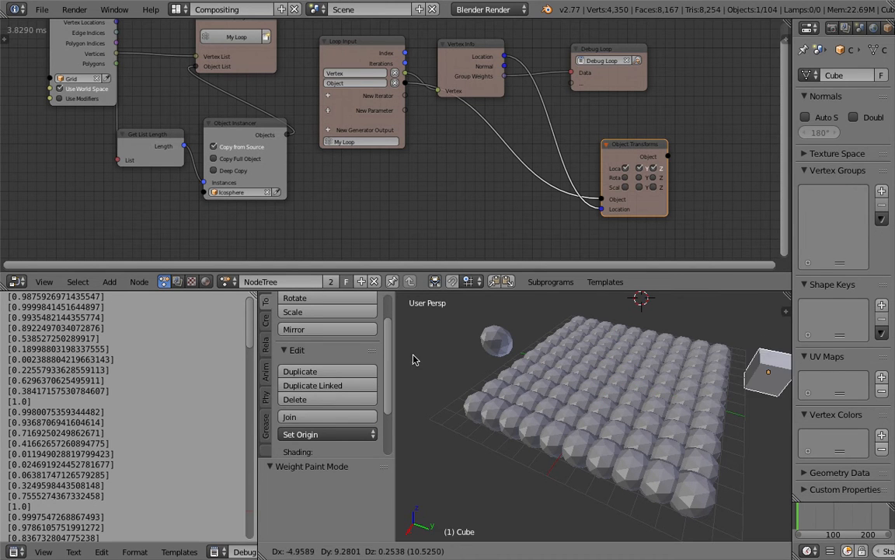
left_click(403, 358)
middle_click_drag(743, 341, 733, 338, "shift")
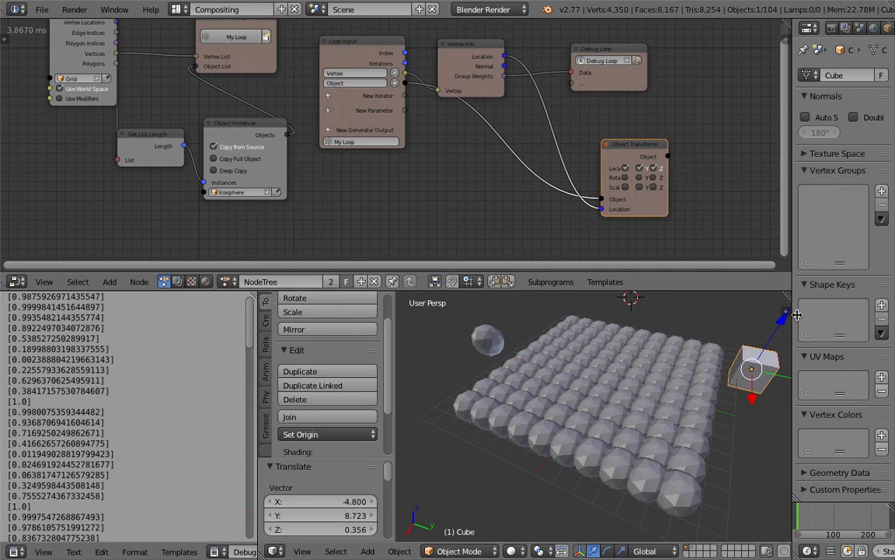
left_click_drag(797, 313, 804, 313)
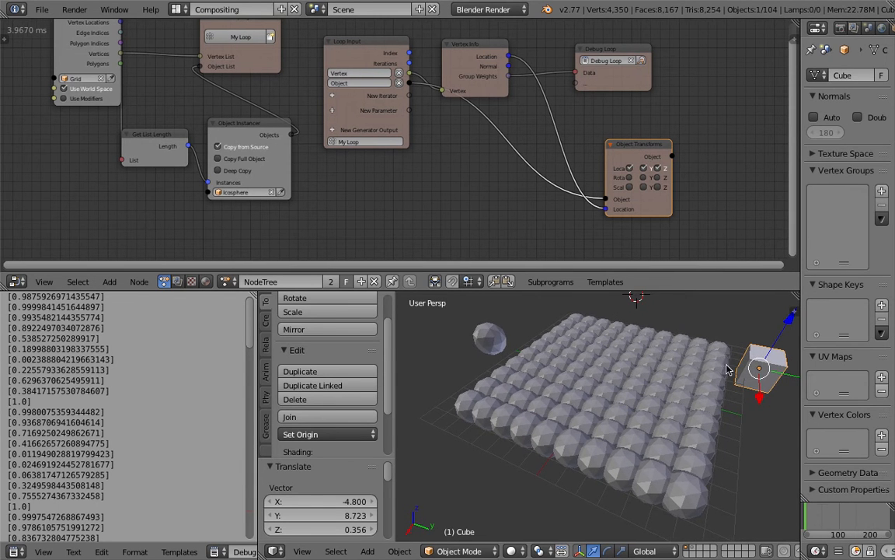
- Move the original icosphere beside the grid to the second layer
right_click(485, 357)
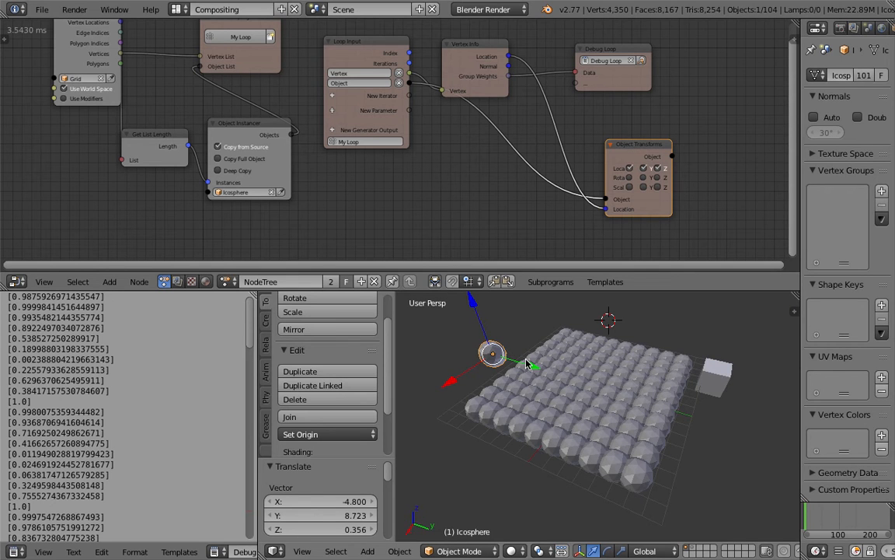
key("m")
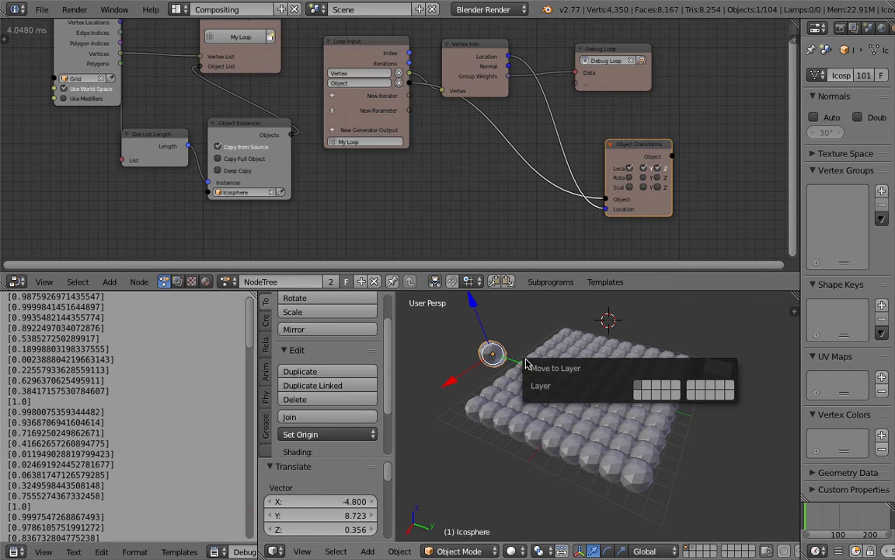
left_click(648, 385)
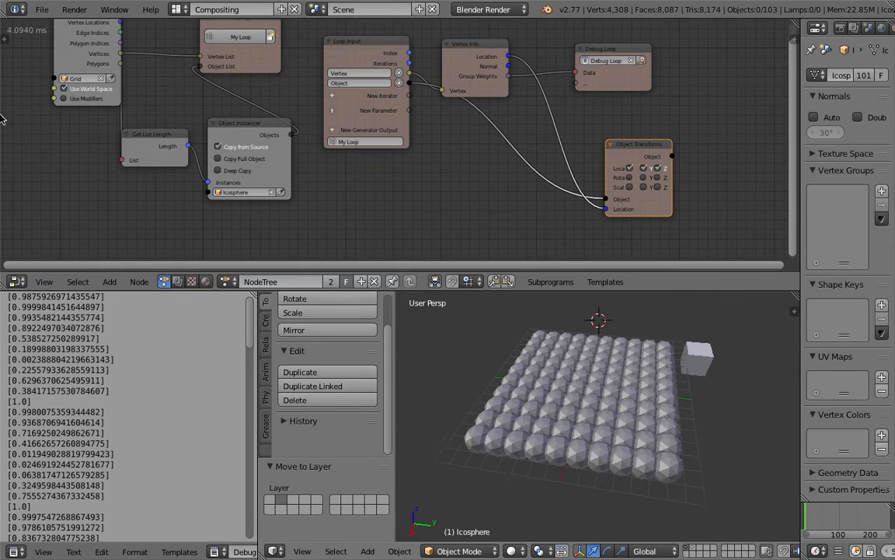
- Save the file and shift the Object Transforms Output node slightly away from Vertex Info
left_click(46, 12)
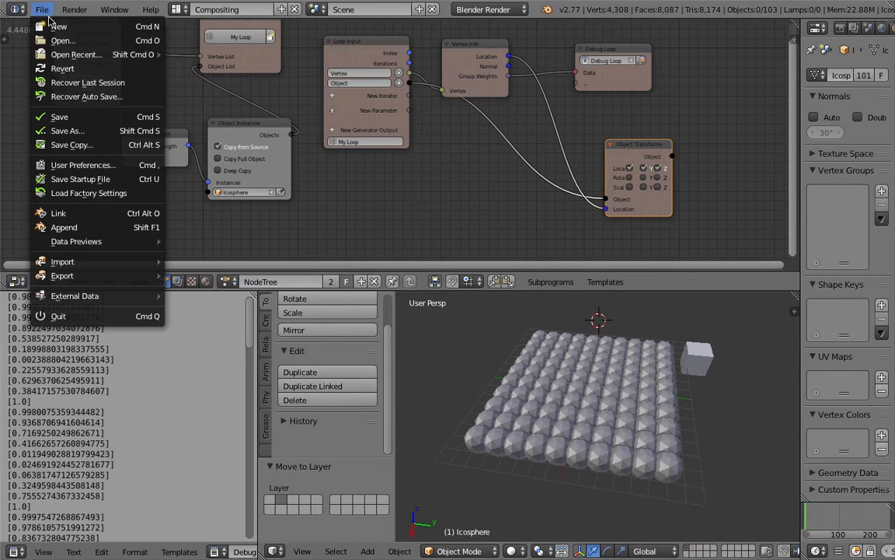
left_click(61, 117)
left_click_drag(643, 210, 656, 211)
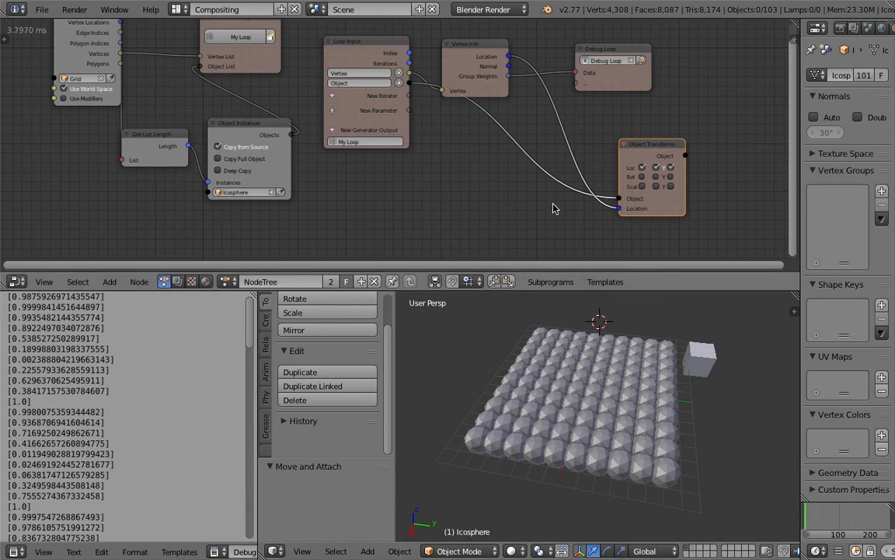
- Enable the X, Y and Z scale channels on the Object Transforms Output node
left_click_drag(250, 344, 253, 317)
scroll(102, 332, "down", 6)
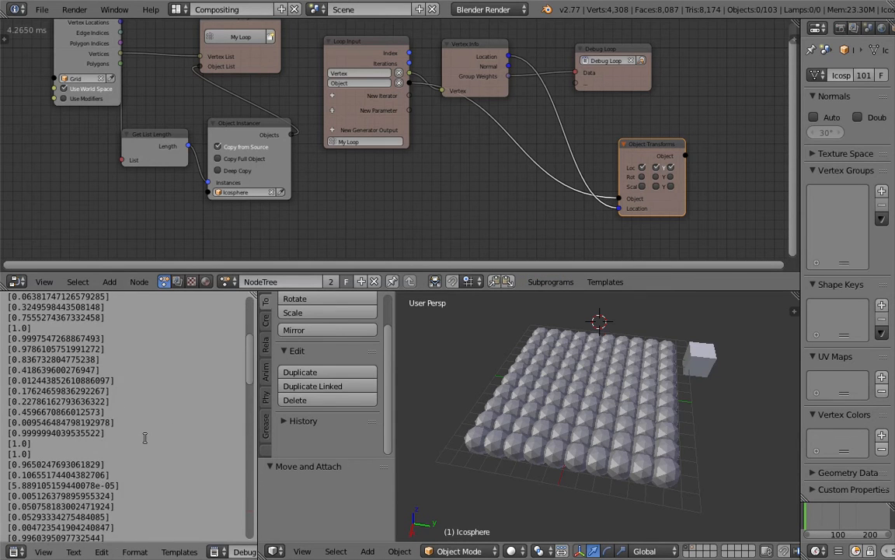
left_click(652, 144)
left_click(643, 187)
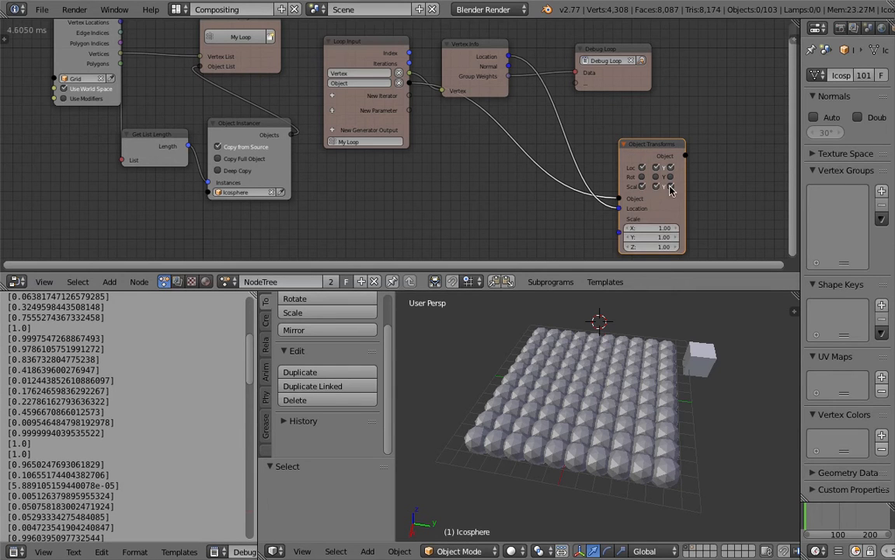
- Move the Object Transforms Output node farther from Vertex Info to make room between them
left_click(672, 145)
left_click_drag(509, 77, 619, 235)
left_click_drag(643, 145, 658, 136)
middle_click_drag(525, 116, 420, 102)
scroll(443, 80, "up", 1)
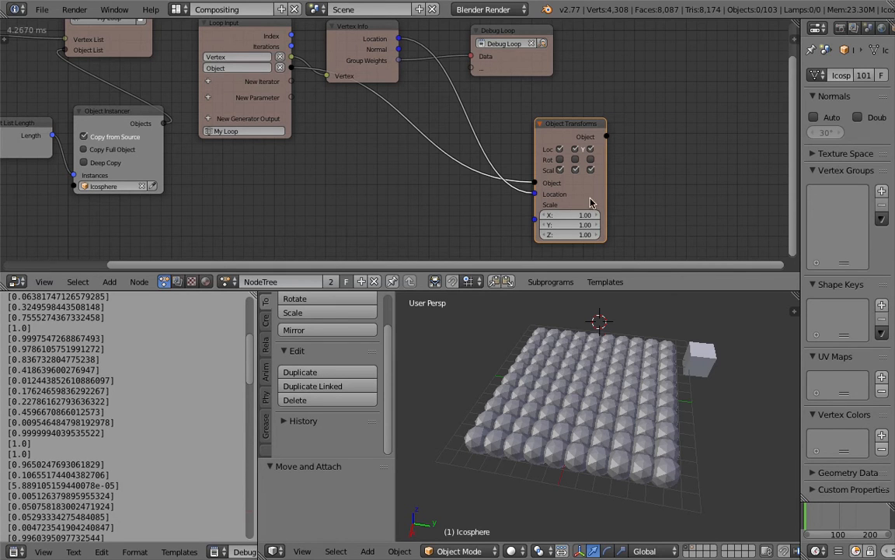
left_click_drag(590, 199, 605, 196)
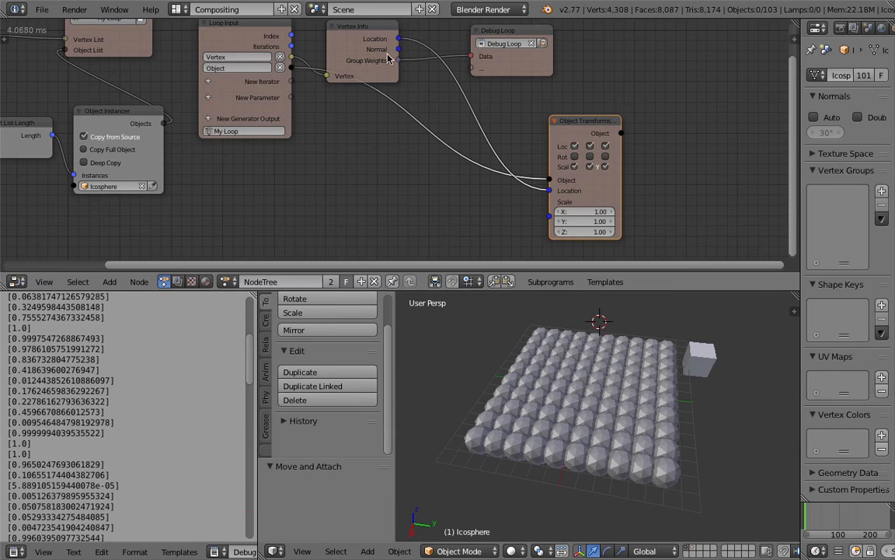
left_click(599, 130)
left_click_drag(599, 129, 625, 129)
- Save the file again and widen the gap ahead of the Object Transforms Output node a little more
left_click(42, 9)
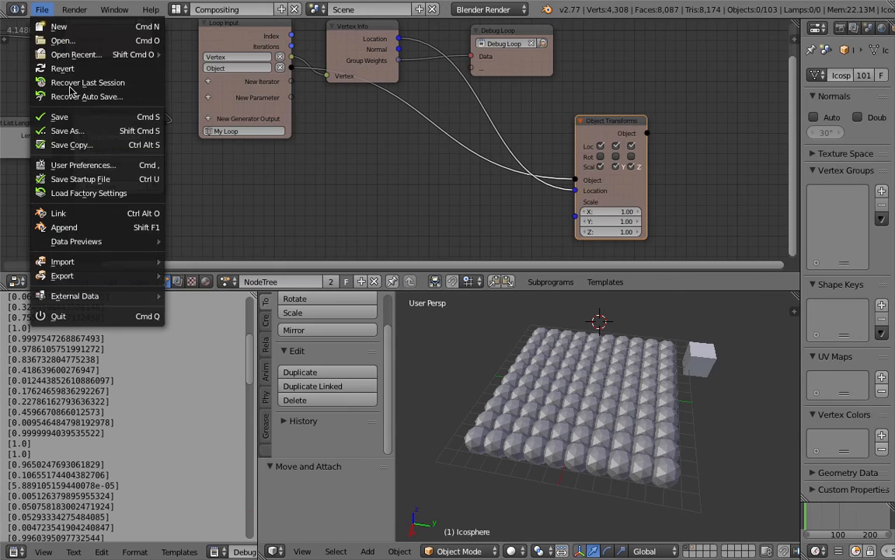
left_click(77, 115)
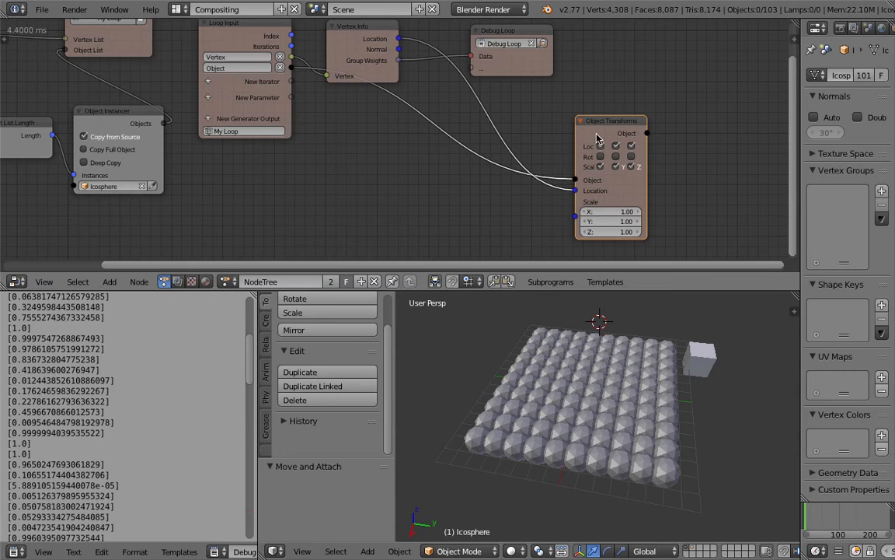
left_click_drag(601, 132, 635, 129)
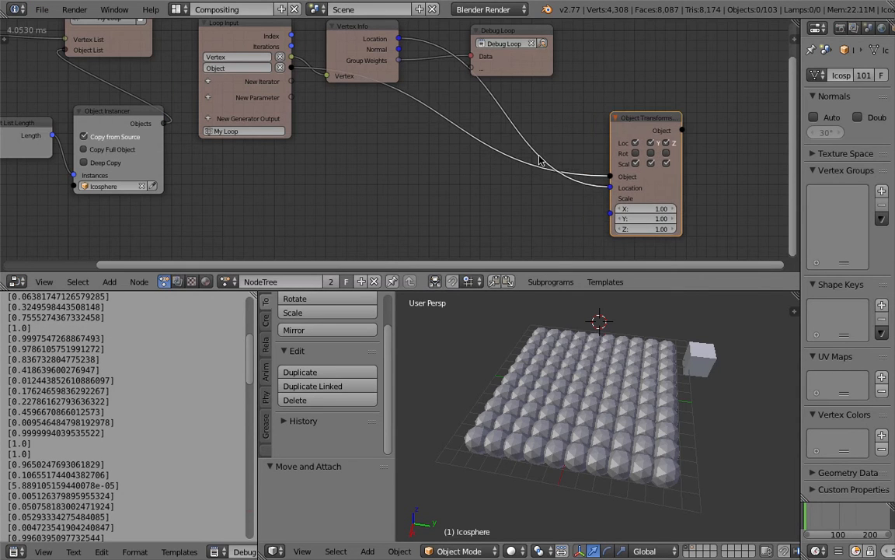
- Add a Get List Element node and place it below and between Vertex Info and the Object Transforms Output node
key("shift+a")
left_click(421, 174)
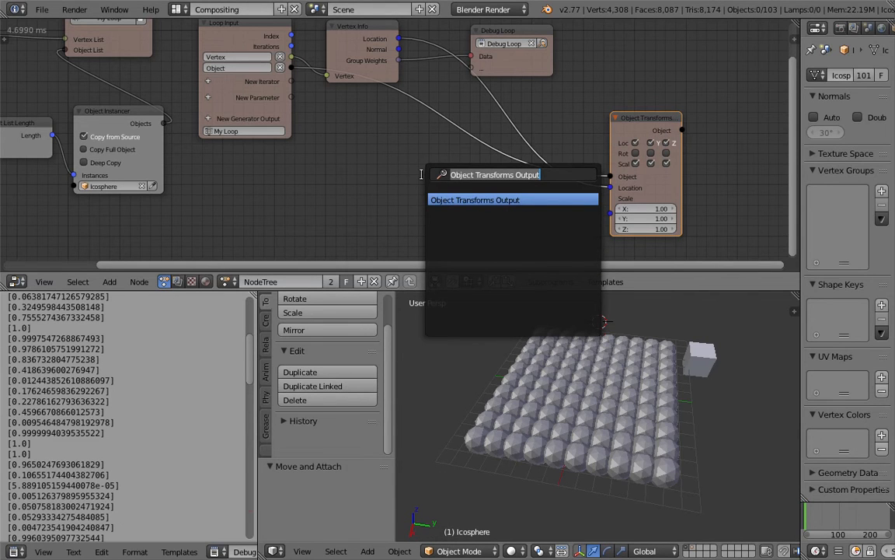
type("get ele")
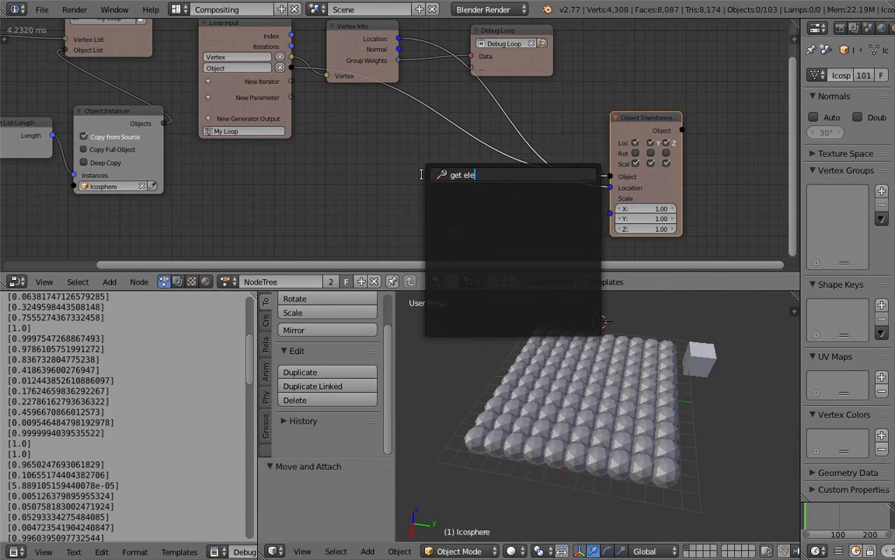
key("BackSpace")
key("BackSpace")
key("BackSpace")
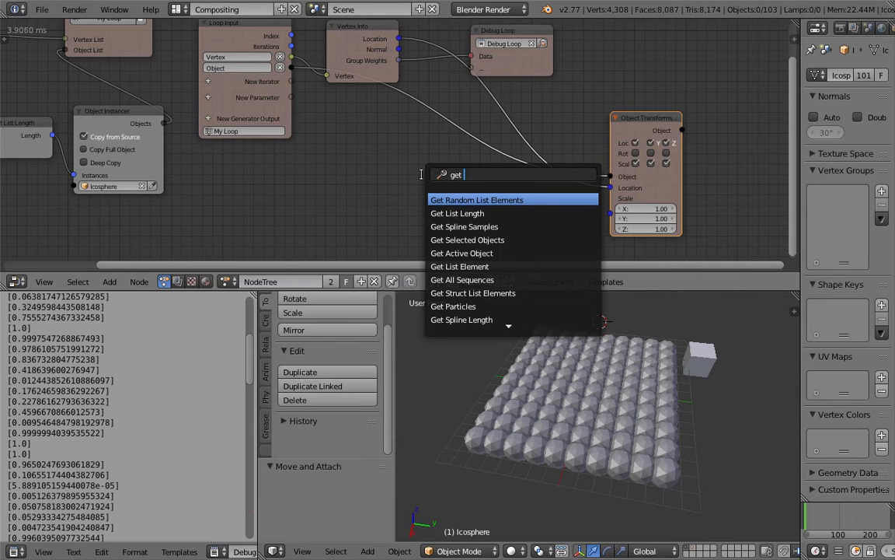
key("BackSpace")
key("BackSpace")
key("BackSpace")
key("BackSpace")
type("elemen")
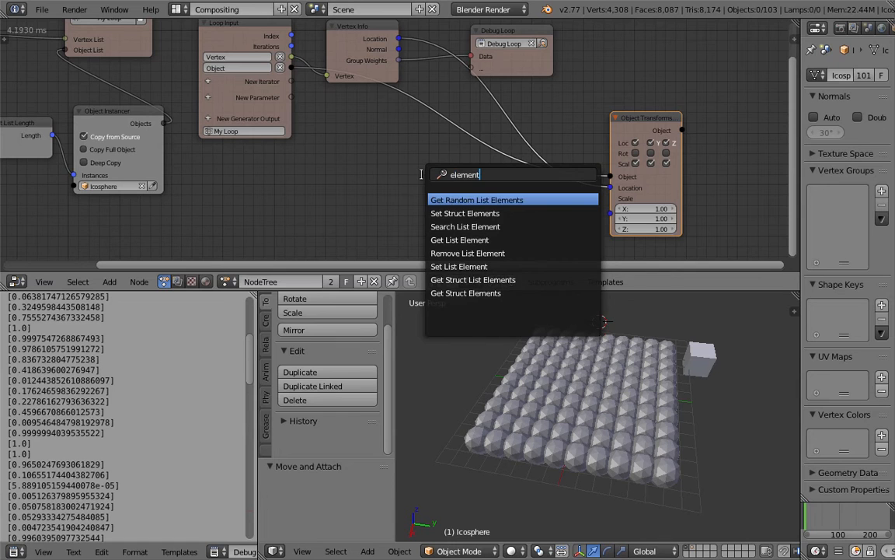
type("t")
left_click(443, 240)
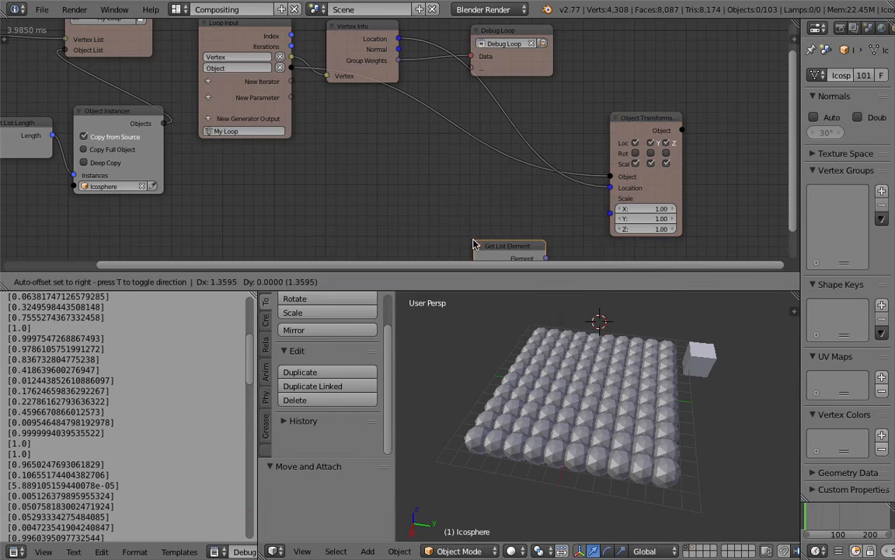
left_click(456, 186)
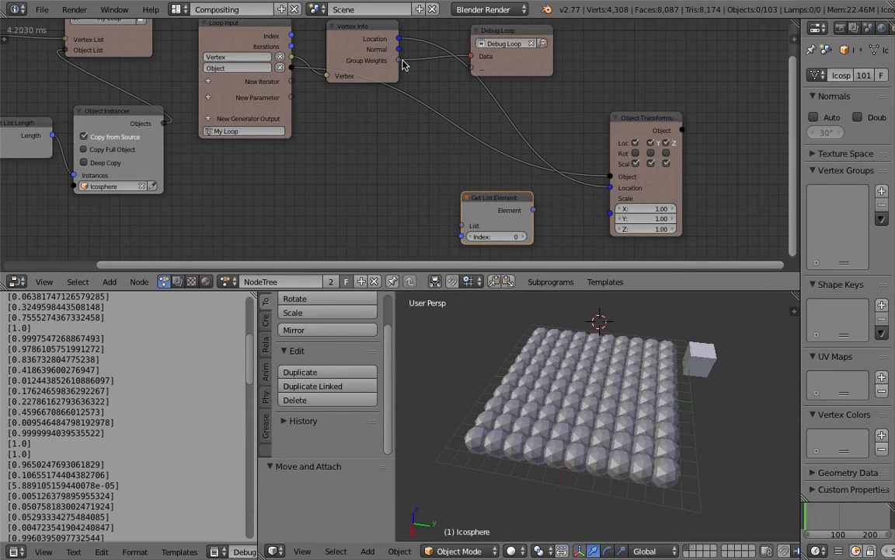
- Link Vertex Info's Group Weights to Get List Element's List input and its Element output to Scale on the Object Transforms Output node
left_click_drag(400, 61, 461, 226)
scroll(416, 116, "down", 2)
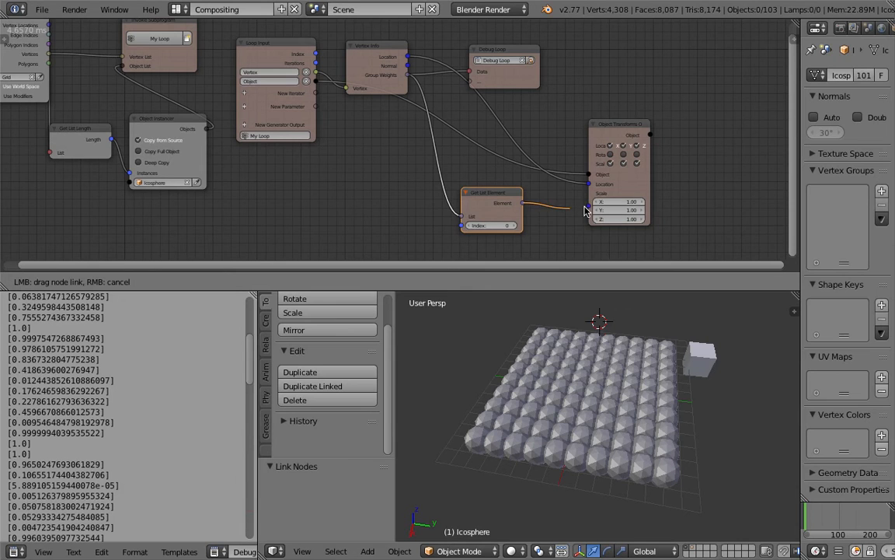
left_click_drag(525, 204, 588, 209)
- Spread out the Object Transforms Output, Vector from Value and Get List Element nodes so their links are readable
left_click_drag(627, 130, 660, 107)
left_click_drag(567, 184, 591, 210)
left_click_drag(488, 194, 475, 194)
scroll(487, 176, "up", 1)
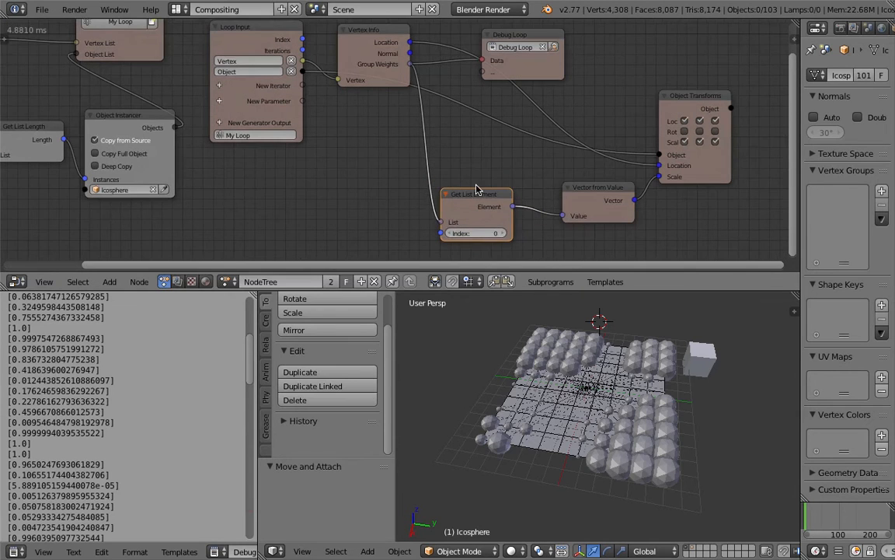
- Try index 1 on the Get List Element node, set the index back to 0, and save the file
left_click(502, 233)
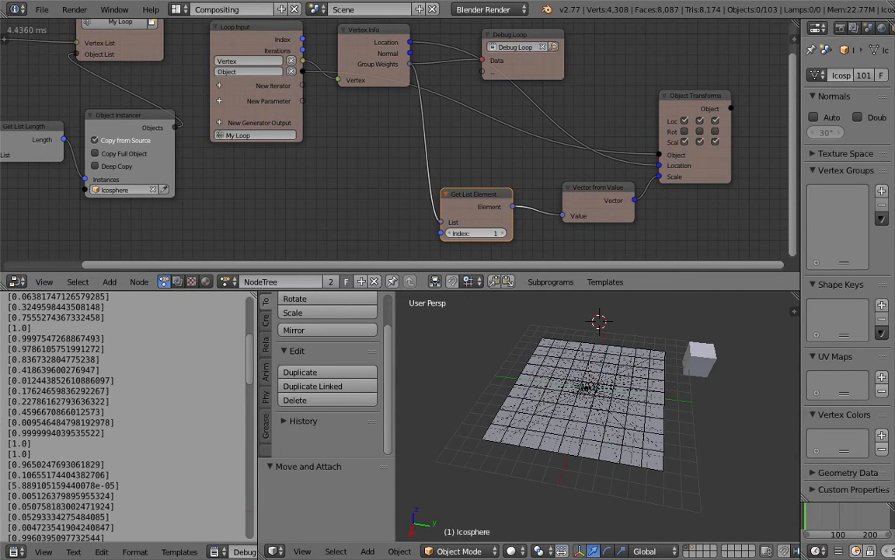
left_click(448, 234)
scroll(469, 171, "down", 1)
key("ctrl+s")
left_click(472, 167)
scroll(416, 116, "down", 1)
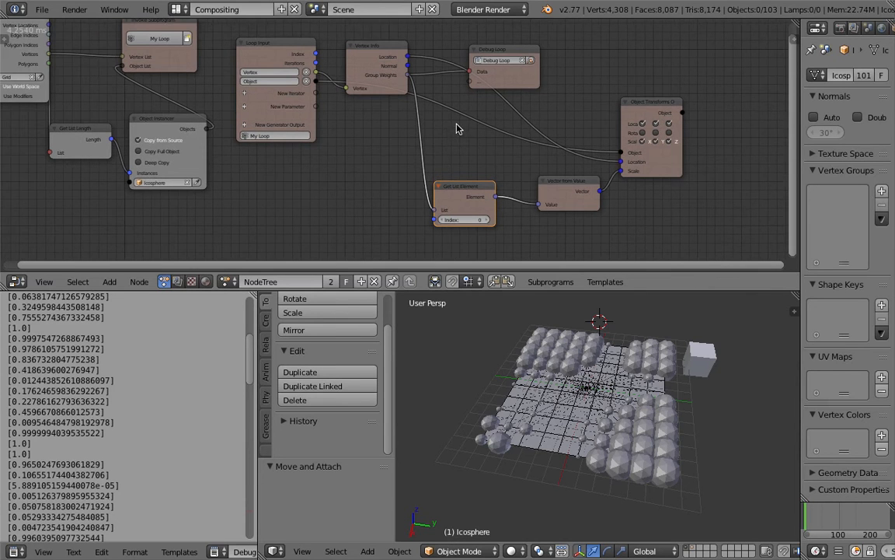
scroll(394, 184, "down", 1)
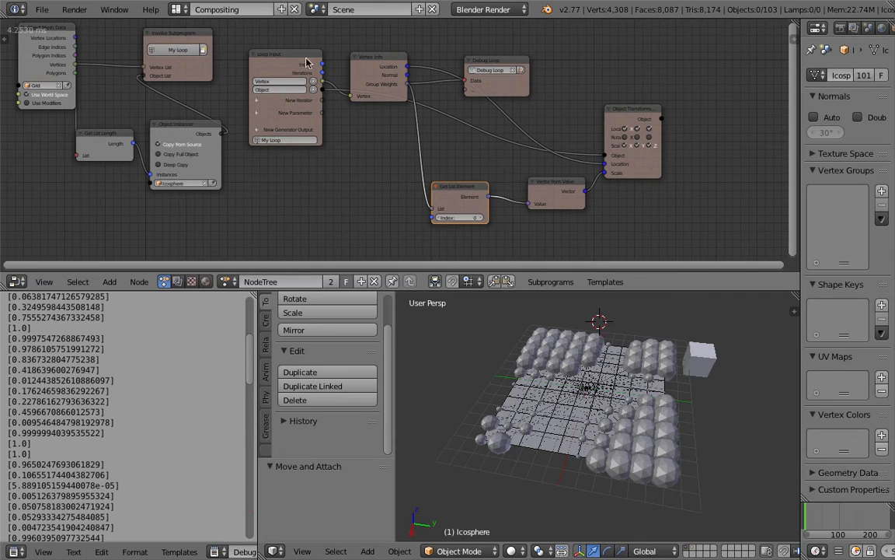
- Shift Get List Element slightly, move Debug Loop farther from Vertex Info, and widen the properties editor
mouse_move(466, 196)
left_mouse_down()
mouse_move(446, 185)
mouse_move(460, 184)
left_mouse_up()
scroll(449, 191, "up", 1)
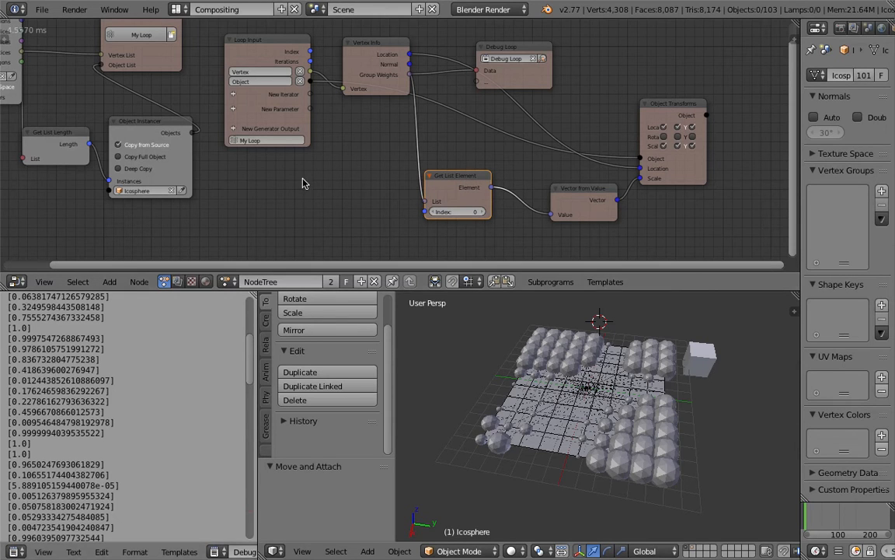
left_click_drag(520, 50, 577, 46)
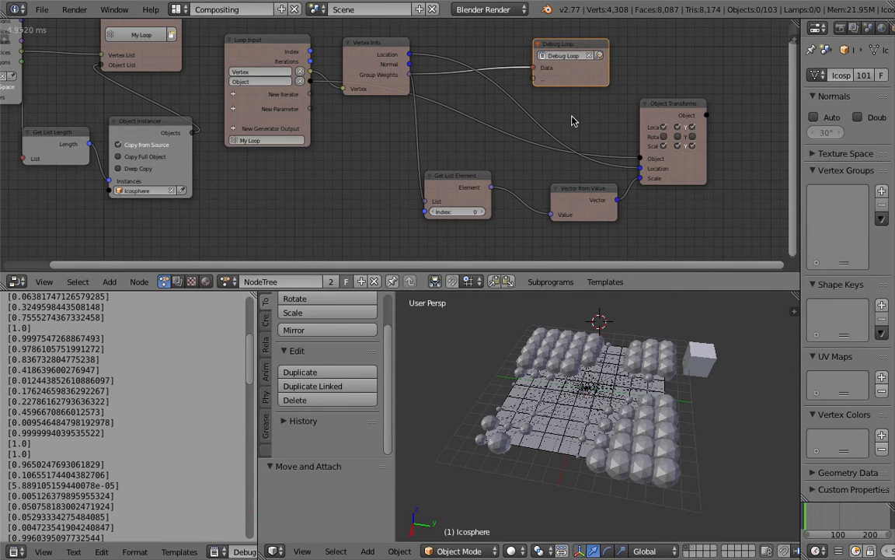
middle_click_drag(514, 104, 501, 102)
left_click_drag(801, 89, 739, 89)
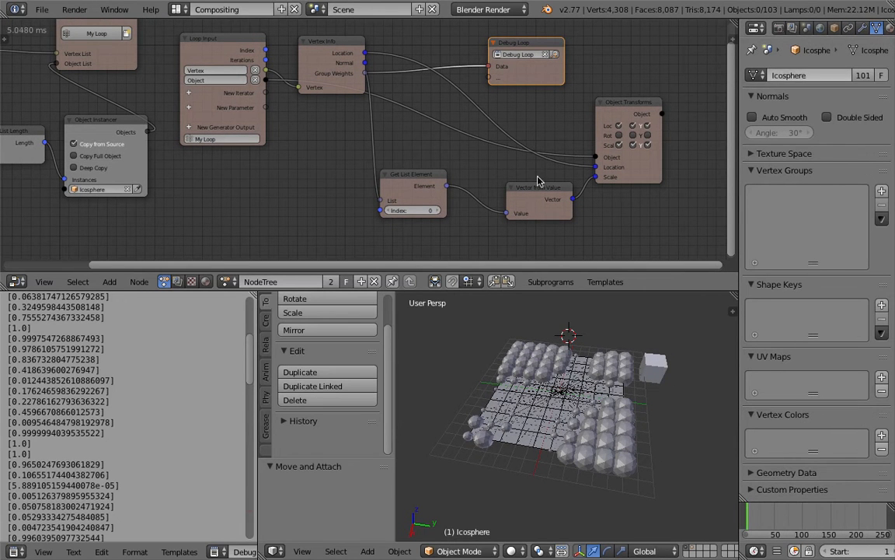
- Select the grid object and turn off Relationship Lines in the 3D view's display settings
right_click(489, 366)
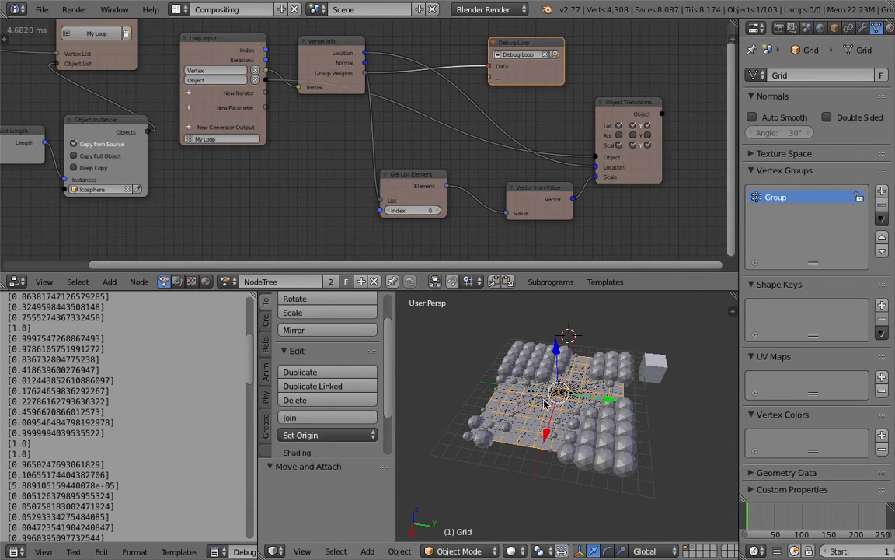
left_click(734, 313)
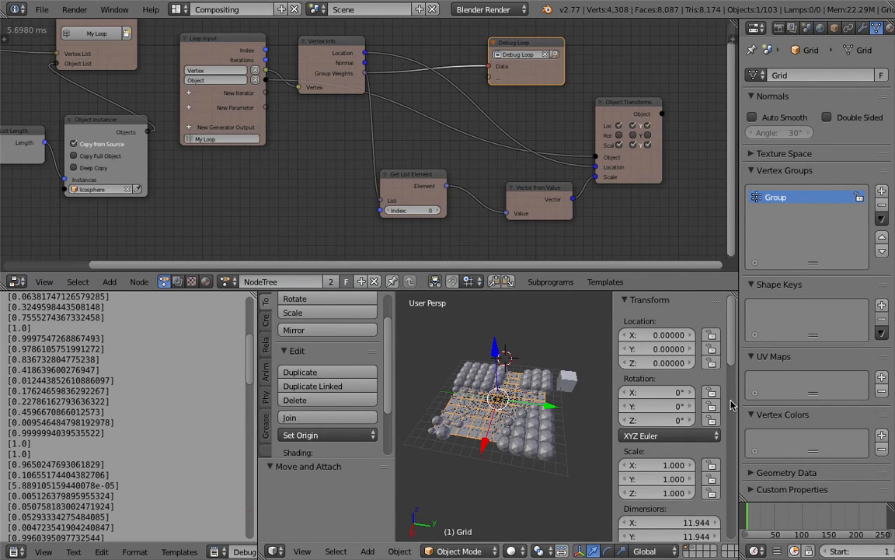
scroll(669, 389, "down", 8)
scroll(669, 488, "down", 4)
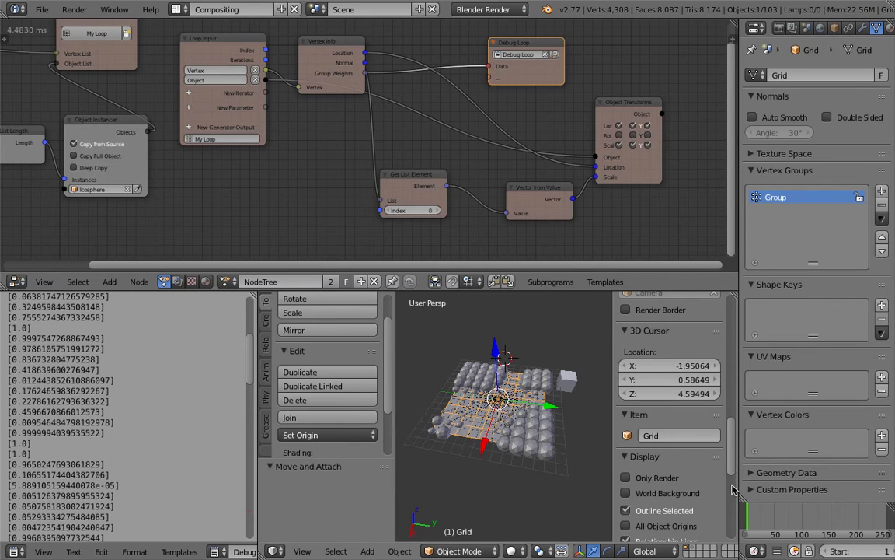
scroll(700, 501, "down", 3)
left_click(626, 471)
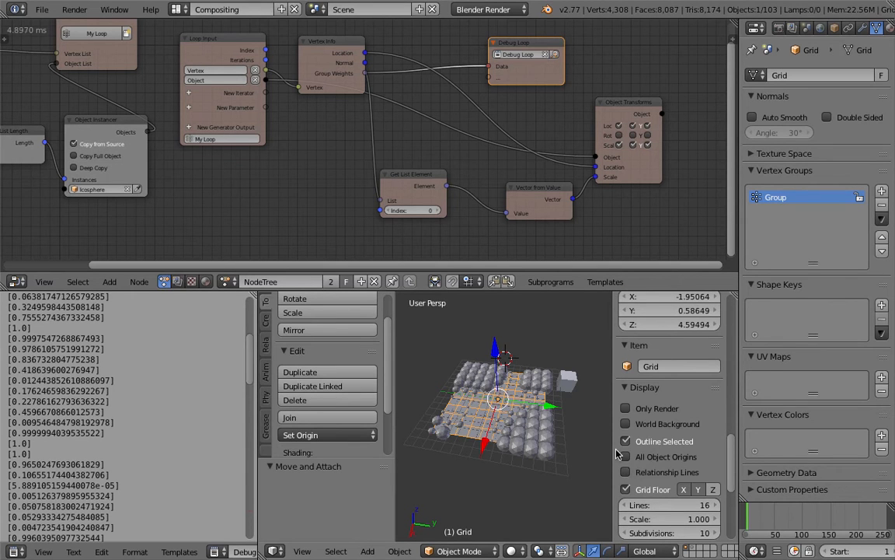
- Hide both the tool shelf and the properties sidebar to enlarge the 3D view
left_click_drag(613, 448, 766, 395)
key("n")
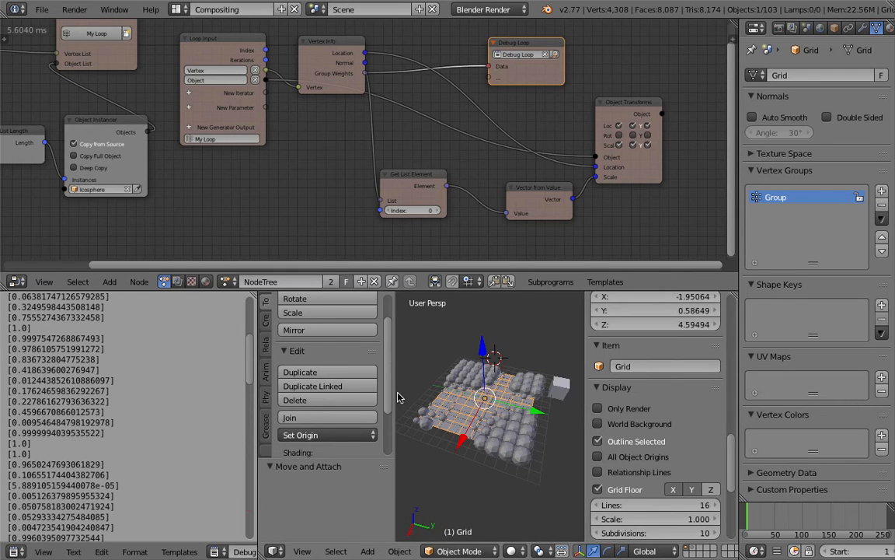
left_click_drag(395, 391, 280, 391)
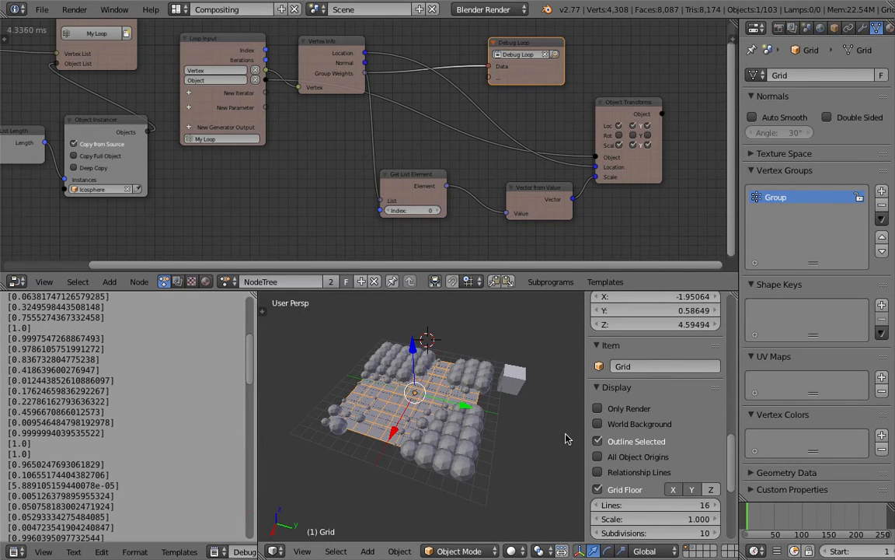
left_click(542, 434)
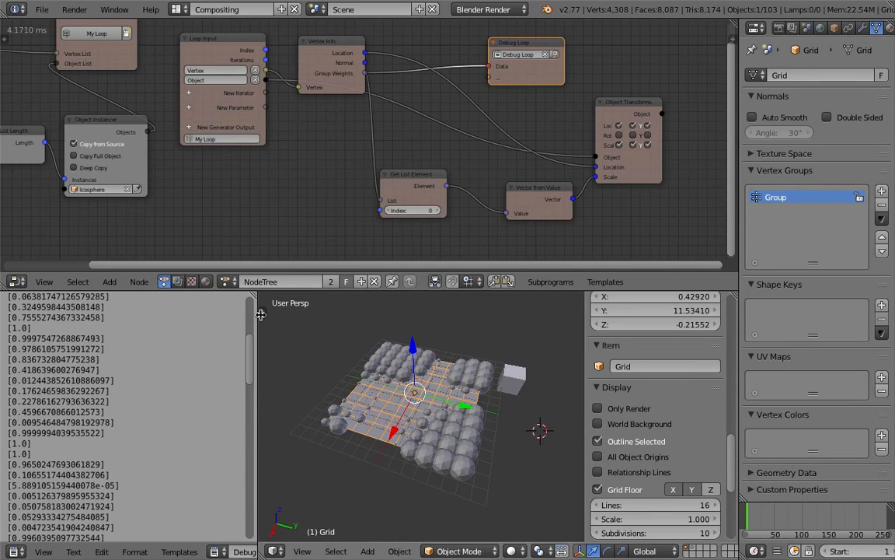
key("t")
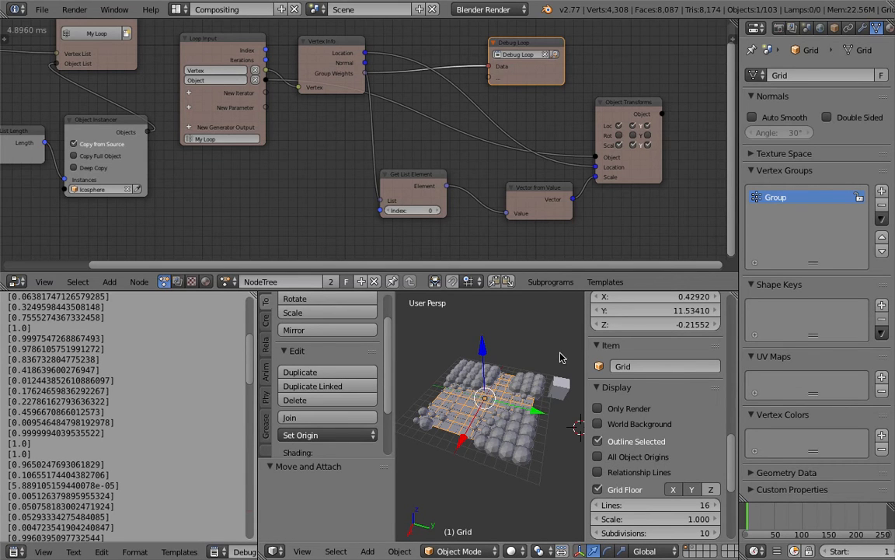
left_click(533, 344)
key("n")
key("t")
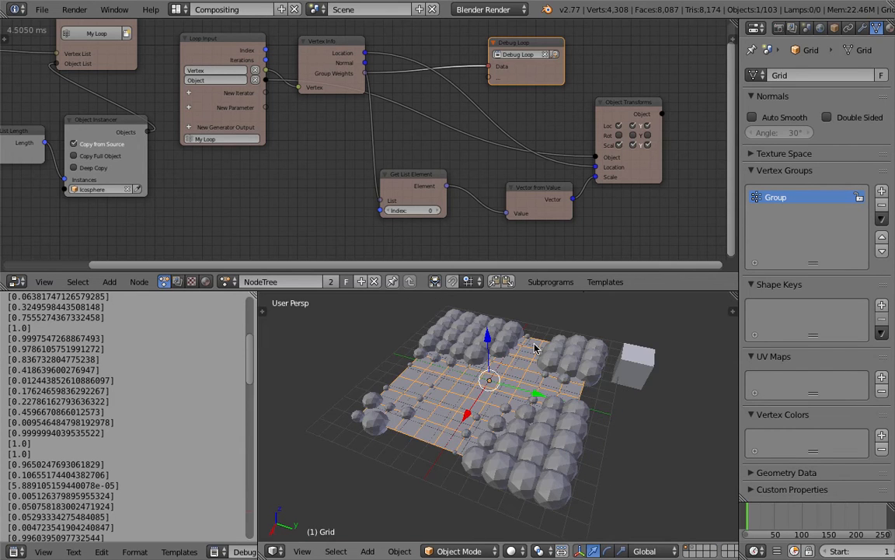
- Show the 3D view's tool shelf and properties sidebar once more and hide both again
key("t")
key("n")
key("n")
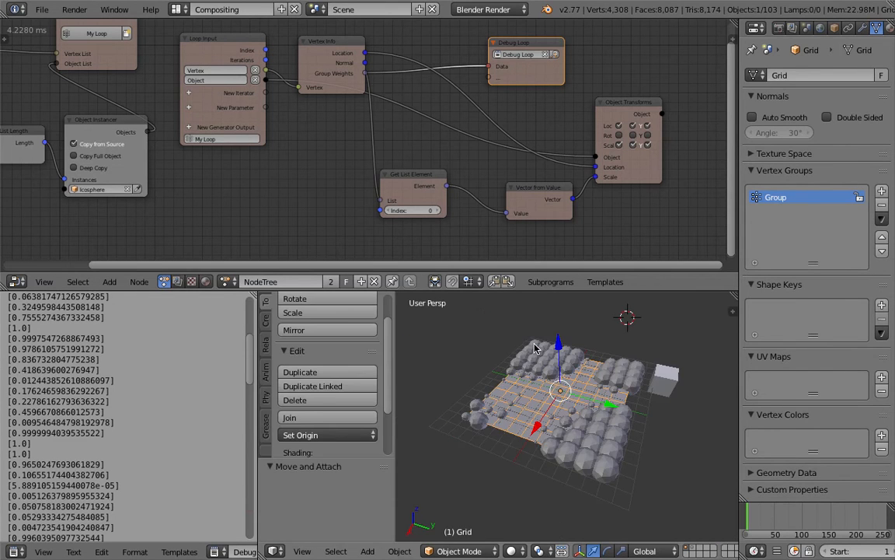
key("t")
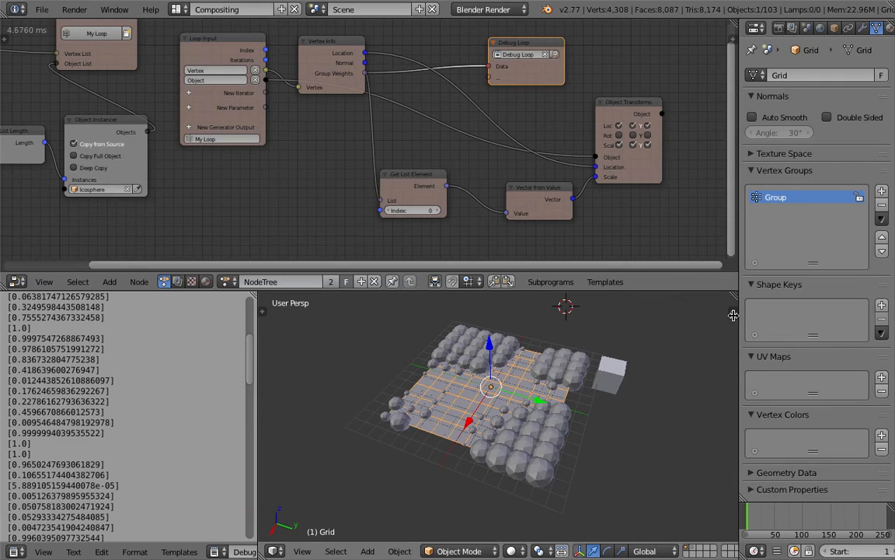
left_click(733, 315)
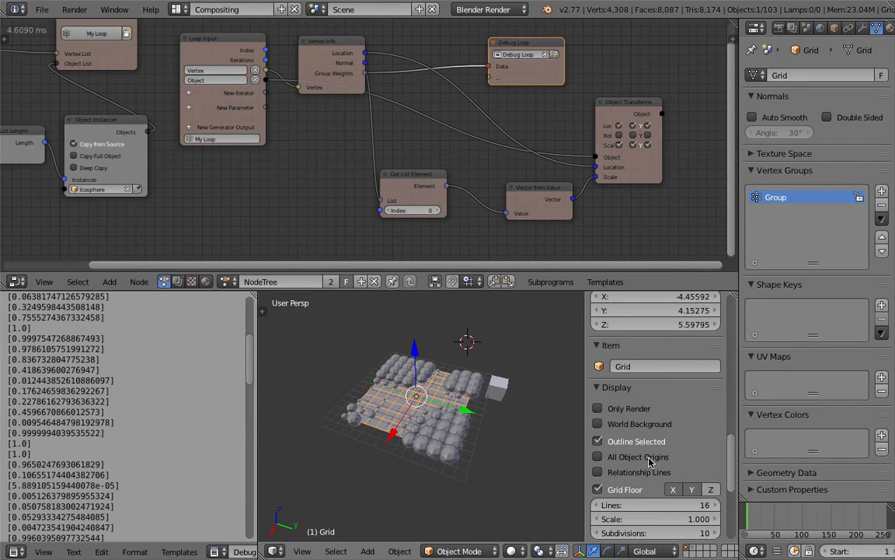
key("n")
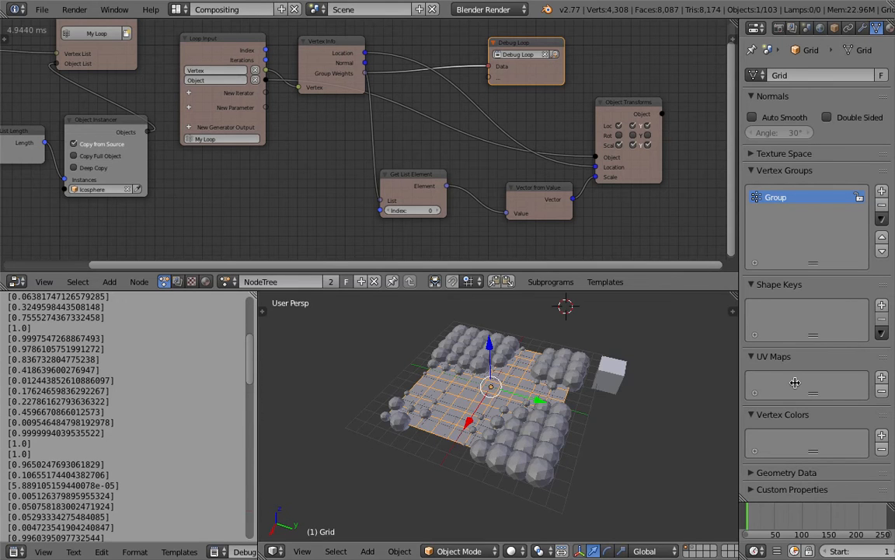
- Move the Vertex Info node slightly farther from the Loop Input node
middle_click_drag(585, 401, 536, 386)
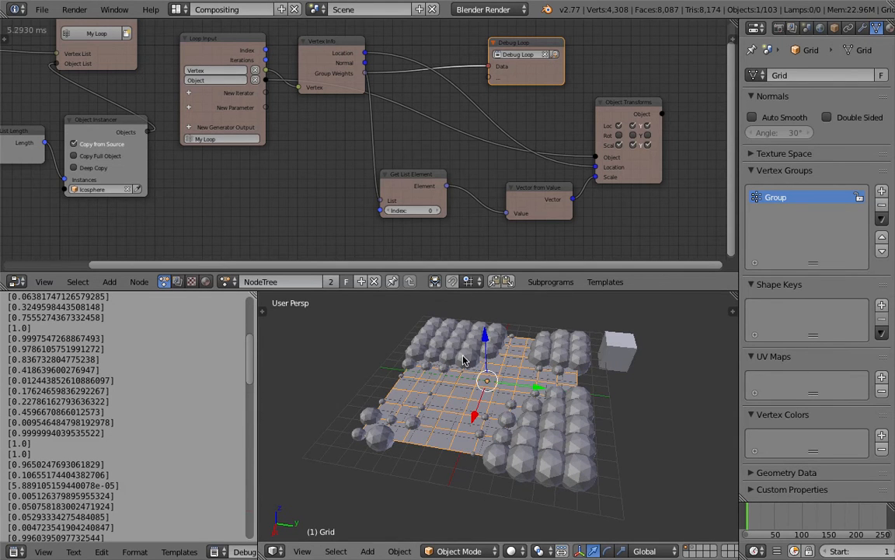
middle_click_drag(469, 385, 503, 387)
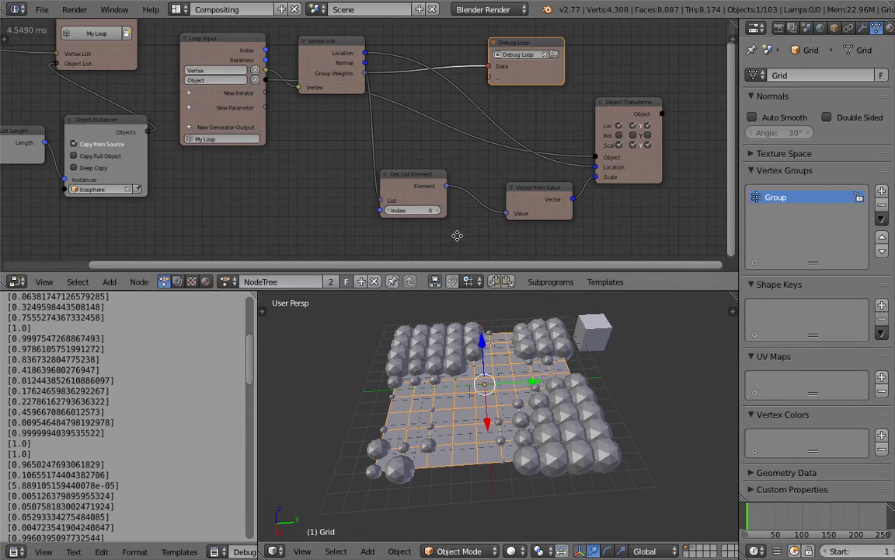
middle_click_drag(457, 233, 446, 234)
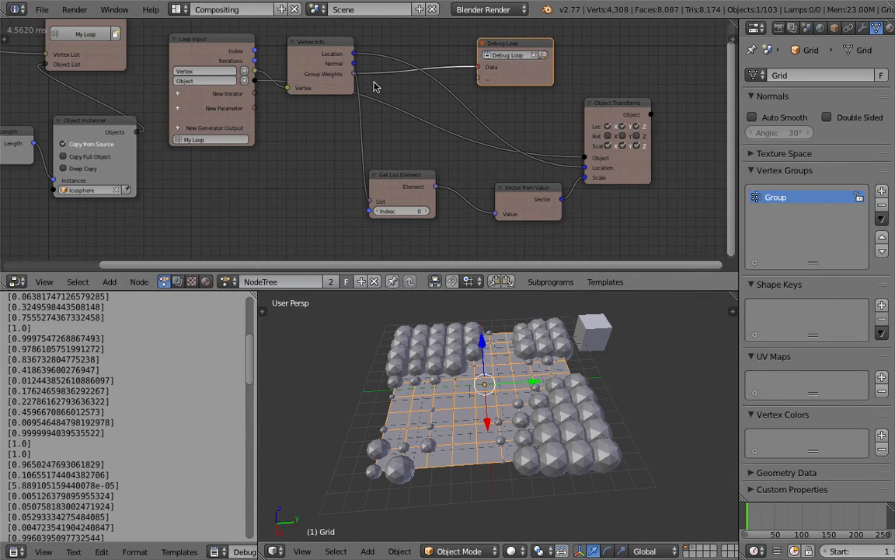
left_click_drag(329, 64, 337, 60)
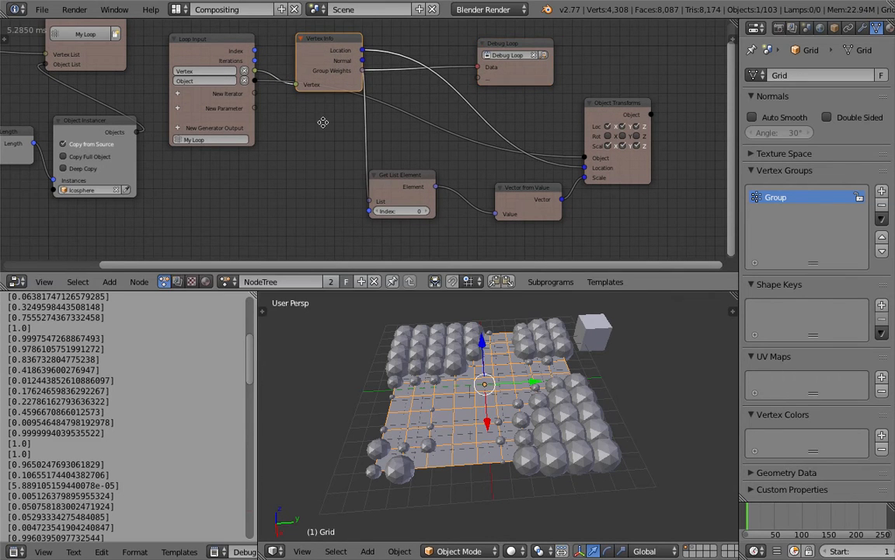
middle_click_drag(324, 122, 325, 129)
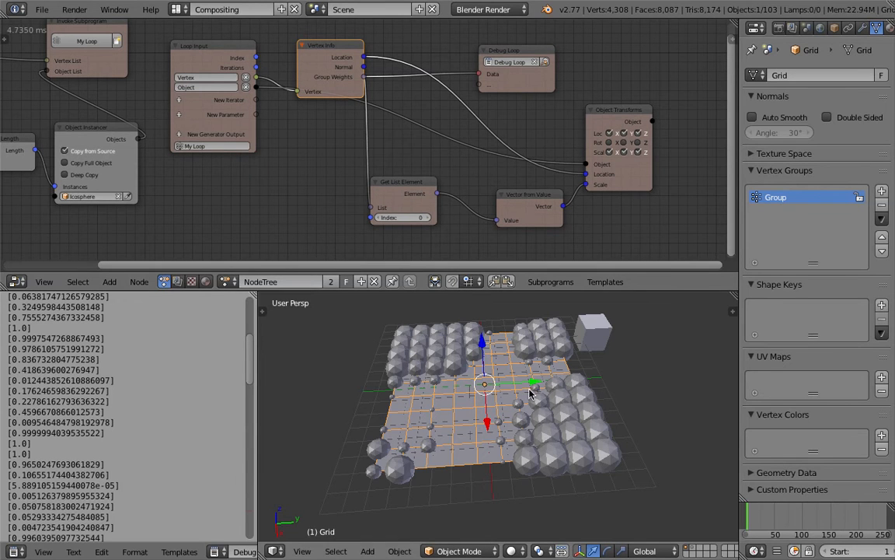
- Add three vertex groups to the grid and remove two of them, keeping one new group besides the original
left_click(886, 195)
left_click(885, 195)
left_click(885, 195)
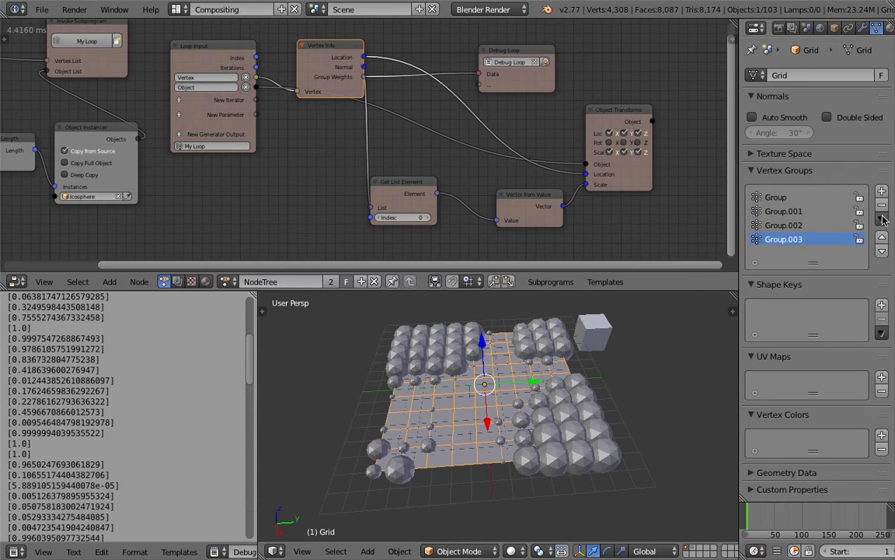
left_click(882, 207)
left_click(882, 207)
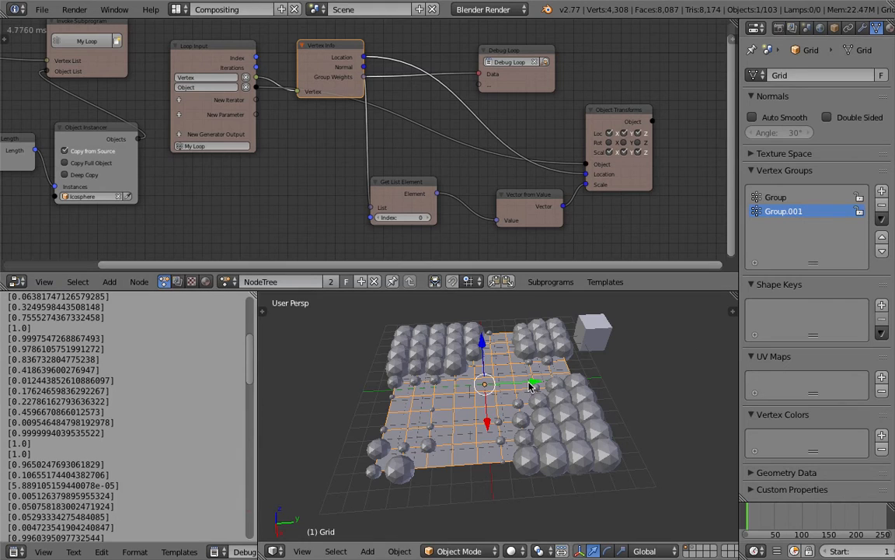
- Move Get List Element and Vertex Info farther apart to make room for the links between them
middle_click_drag(532, 387, 505, 387)
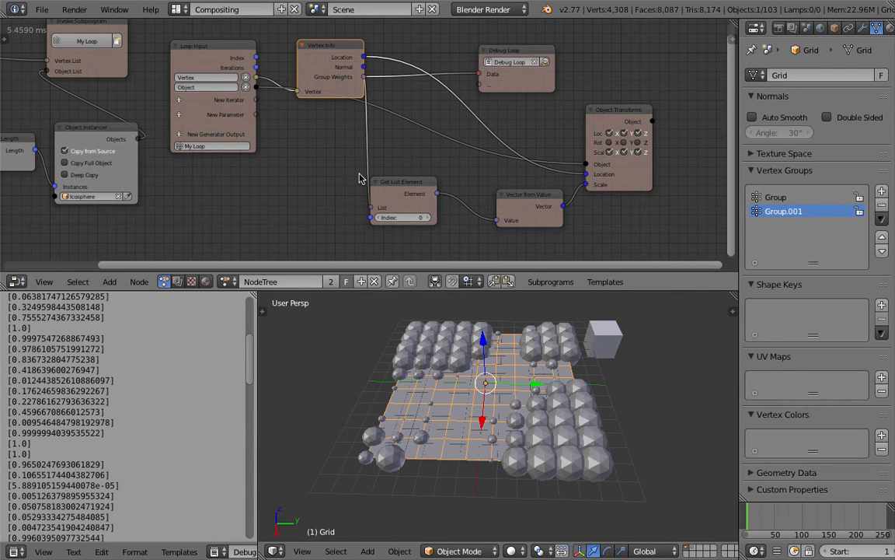
left_click_drag(394, 183, 403, 177)
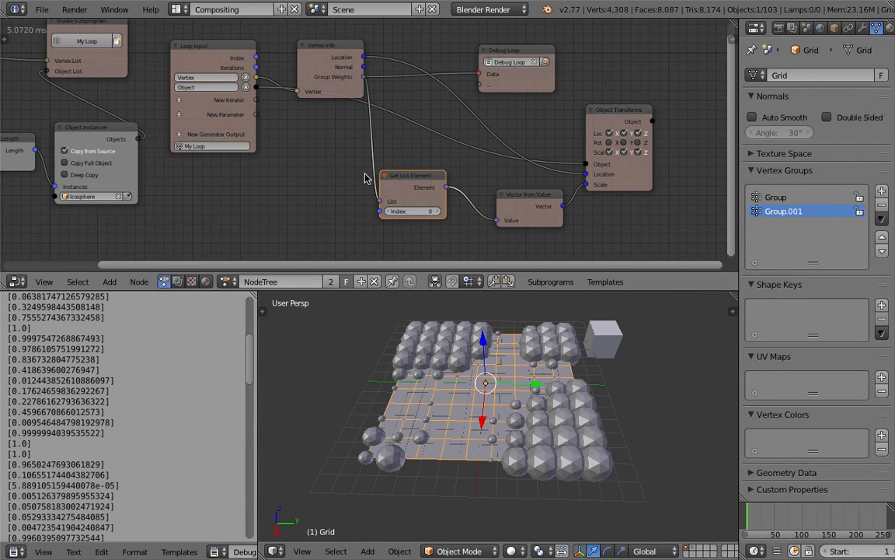
left_click_drag(335, 53, 321, 50)
- Shift Debug Loop farther from Vertex Info and link Get List Element's Element output to its second data input
left_click_drag(510, 76, 528, 77)
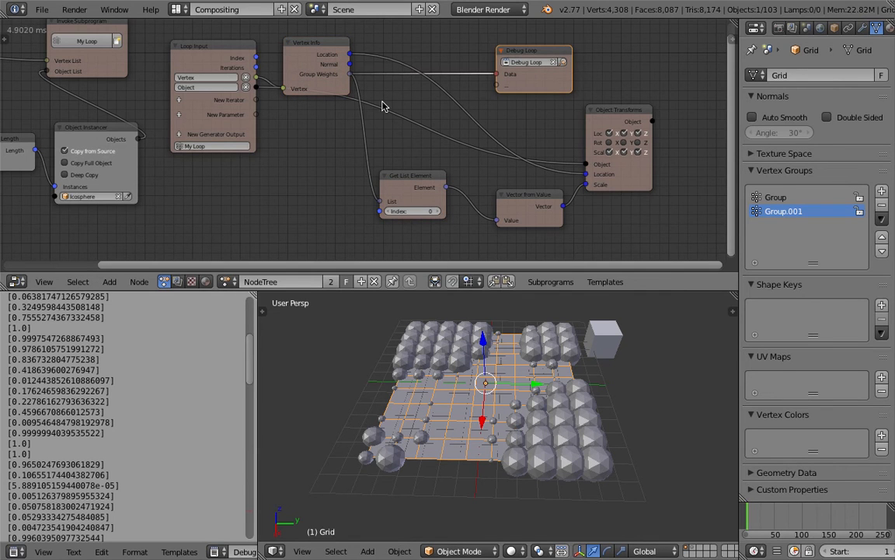
left_click(401, 175)
left_click_drag(447, 190, 497, 84)
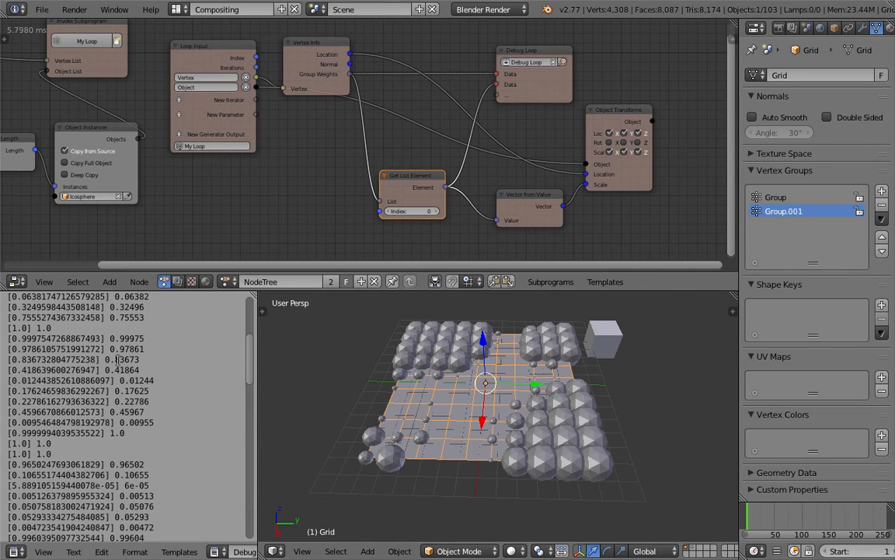
- Check the printed vertex weights in the debug output and remove the Group.001 vertex group from the grid
scroll(132, 388, "down", 3)
scroll(171, 365, "up", 5)
scroll(194, 359, "up", 1)
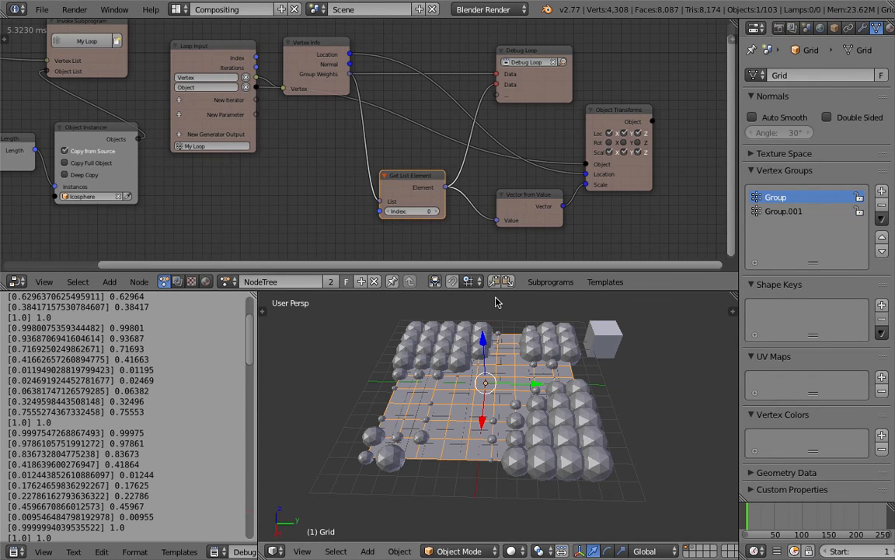
left_click(789, 212)
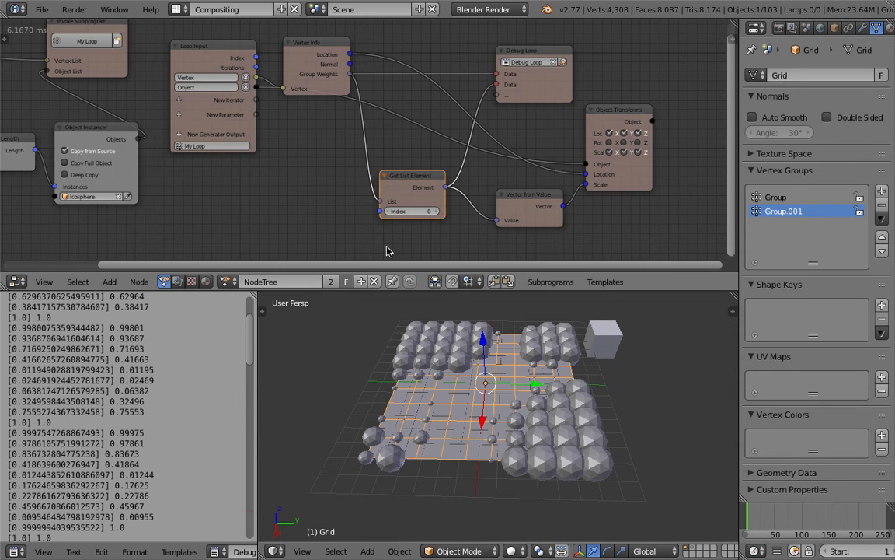
left_click(884, 205)
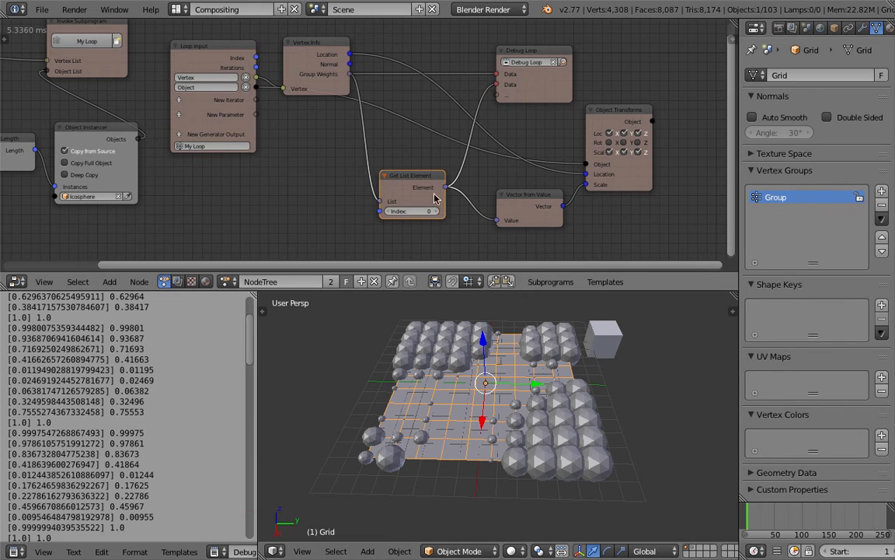
- Try index 1 in the Get List Element node, return it to 0, and compare the scaled spheres
scroll(399, 212, "up", 1, "ctrl")
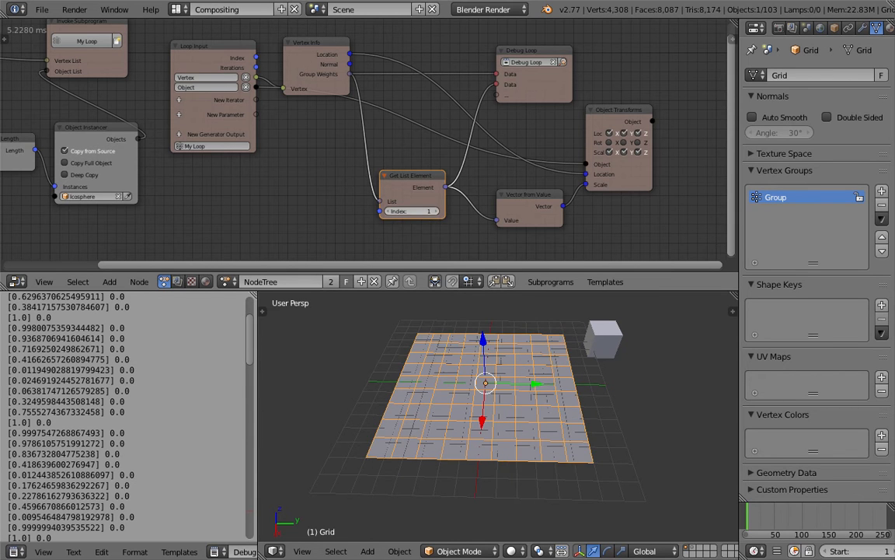
scroll(392, 217, "down", 1, "ctrl")
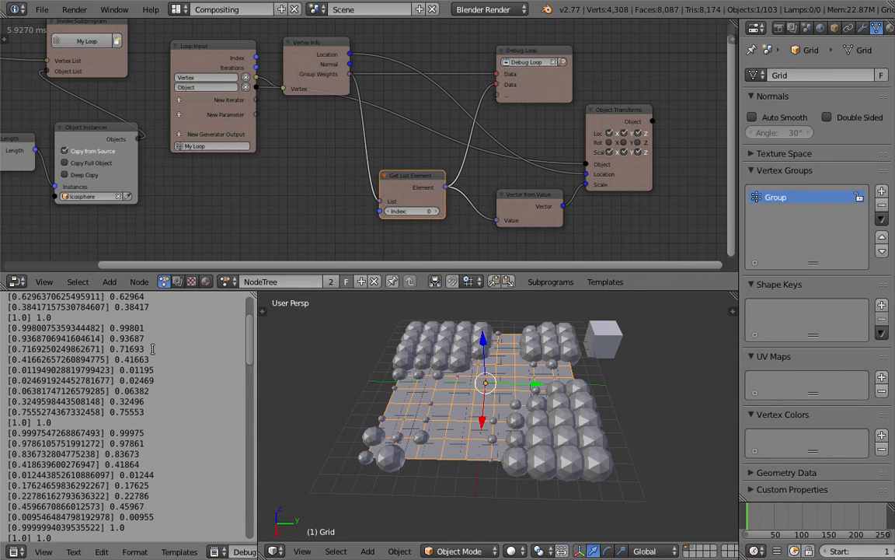
middle_click_drag(468, 381, 442, 389)
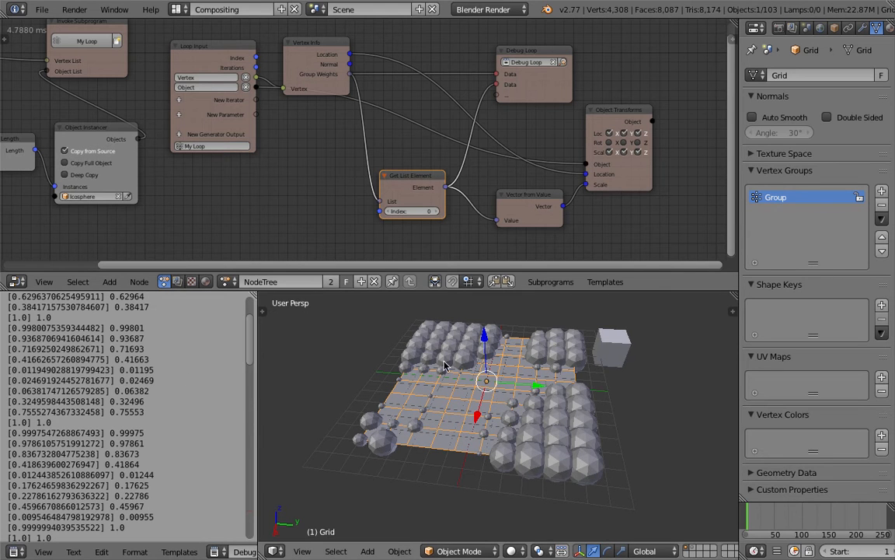
key("ctrl+End")
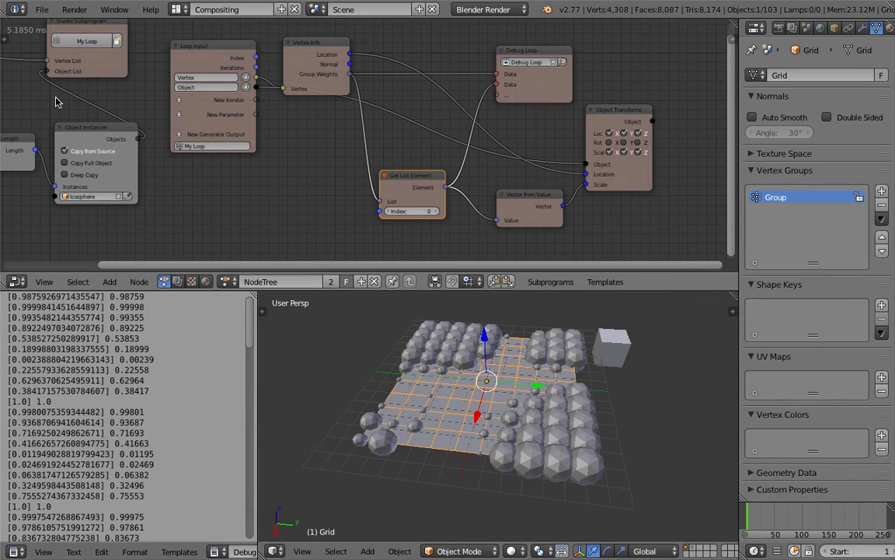
left_click(42, 11)
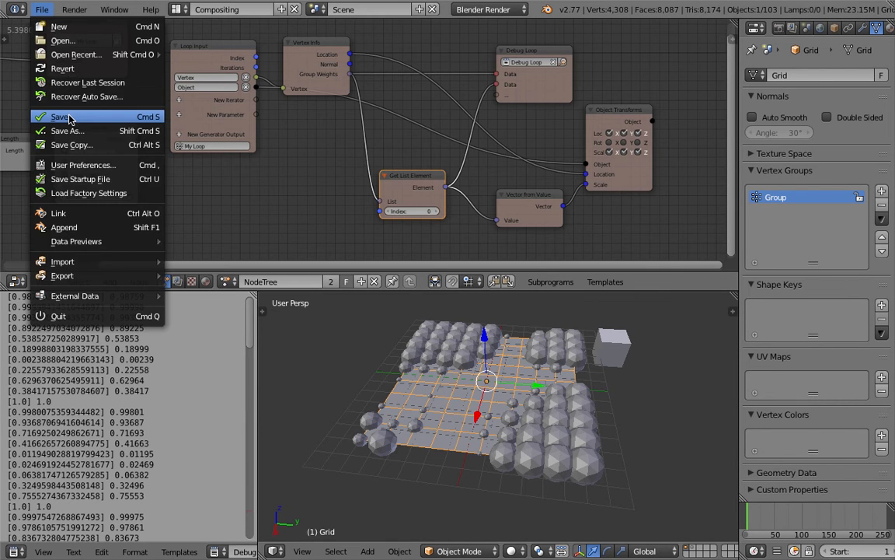
left_click(62, 106)
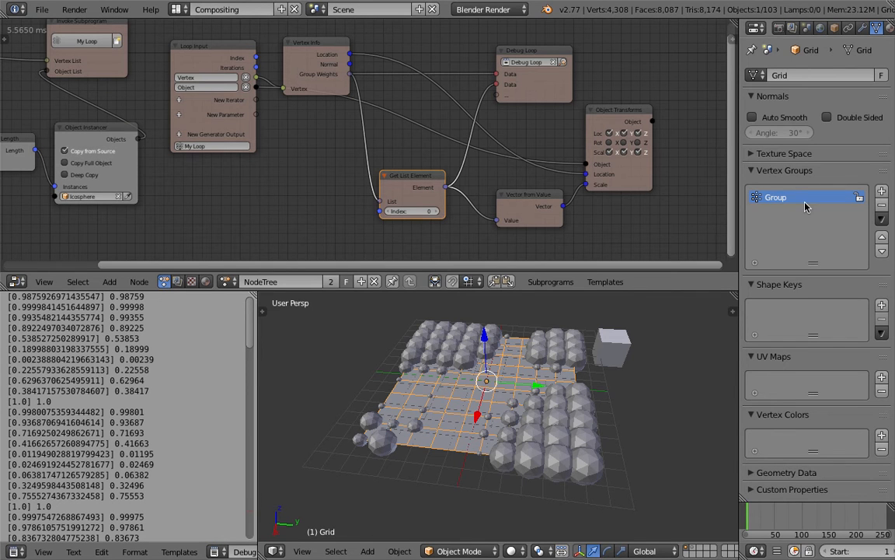
- Switch the grid to Weight Paint mode and repaint the vertex group's weights across its centre and the sphere-covered corners
middle_click_drag(503, 396, 480, 403)
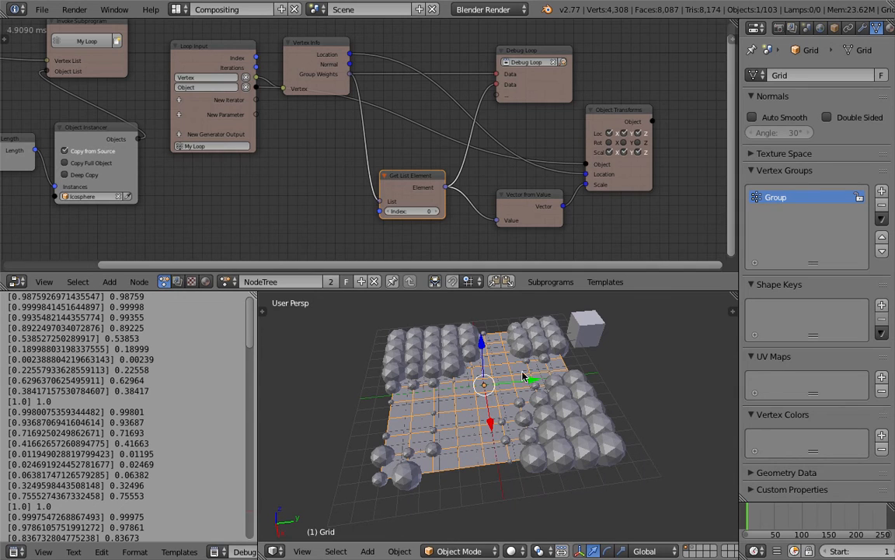
left_click(470, 544)
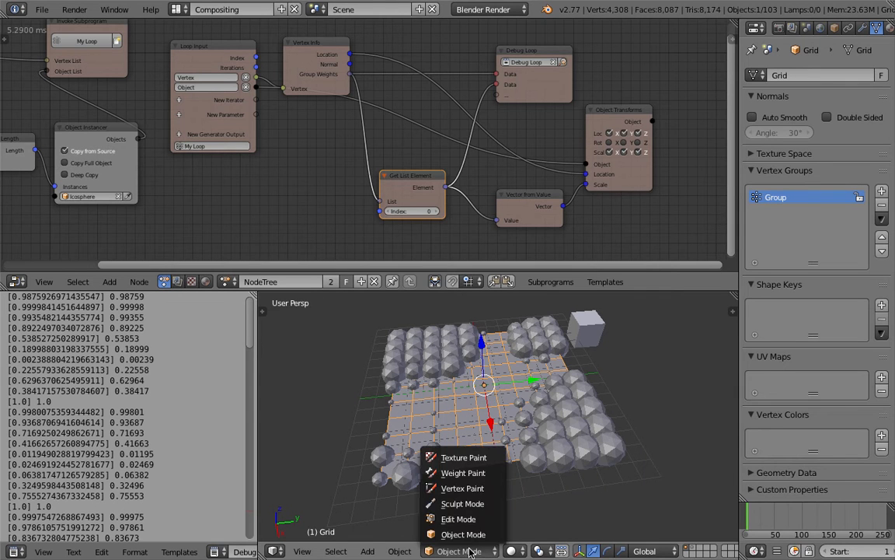
left_click(459, 473)
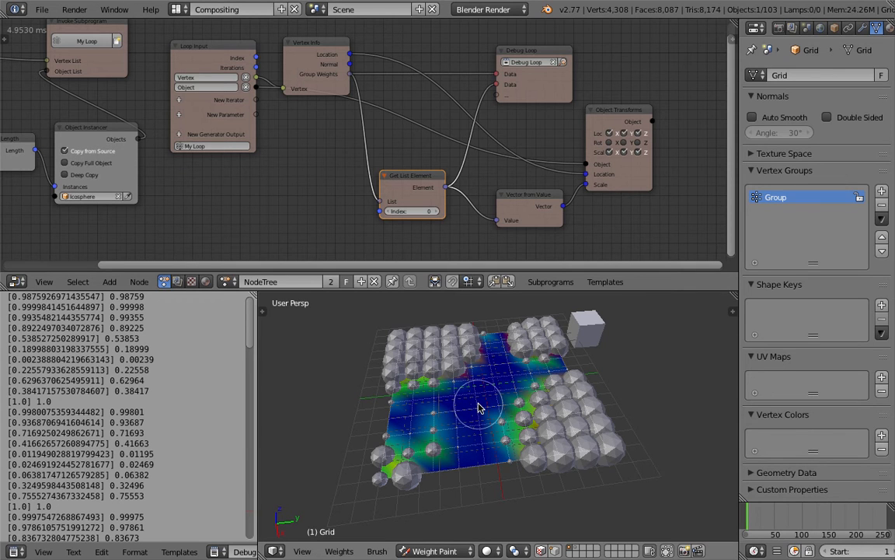
mouse_move(480, 408)
left_mouse_down()
mouse_move(476, 345)
mouse_move(499, 369)
mouse_move(473, 330)
mouse_move(480, 343)
mouse_move(464, 352)
mouse_move(503, 416)
mouse_move(482, 369)
mouse_move(513, 396)
mouse_move(412, 358)
mouse_move(392, 327)
mouse_move(404, 322)
mouse_move(424, 338)
left_mouse_up()
mouse_move(423, 338)
middle_mouse_down()
mouse_move(544, 404)
mouse_move(482, 350)
mouse_move(466, 365)
mouse_move(469, 392)
mouse_move(515, 389)
middle_mouse_up()
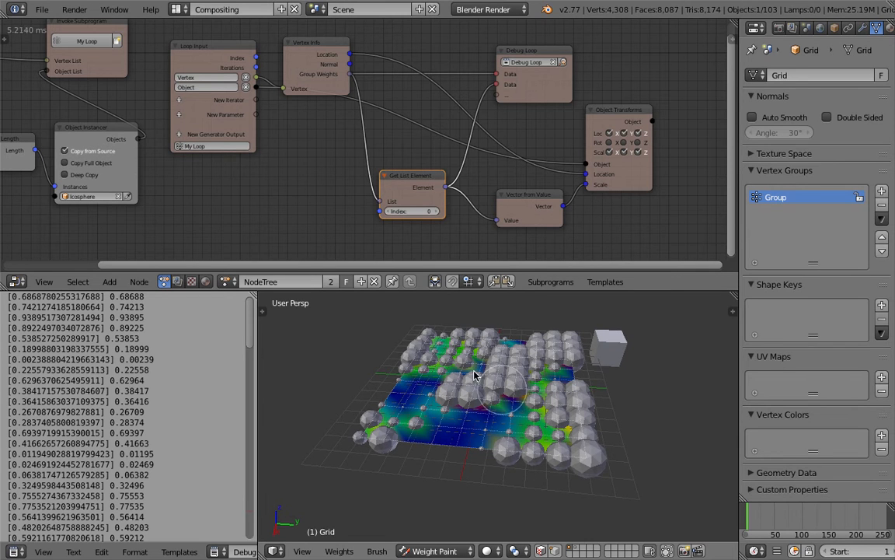
- Show the weight paint brush settings beside the 3D view and enlarge the 3D view by narrowing the text editor
left_click(264, 312)
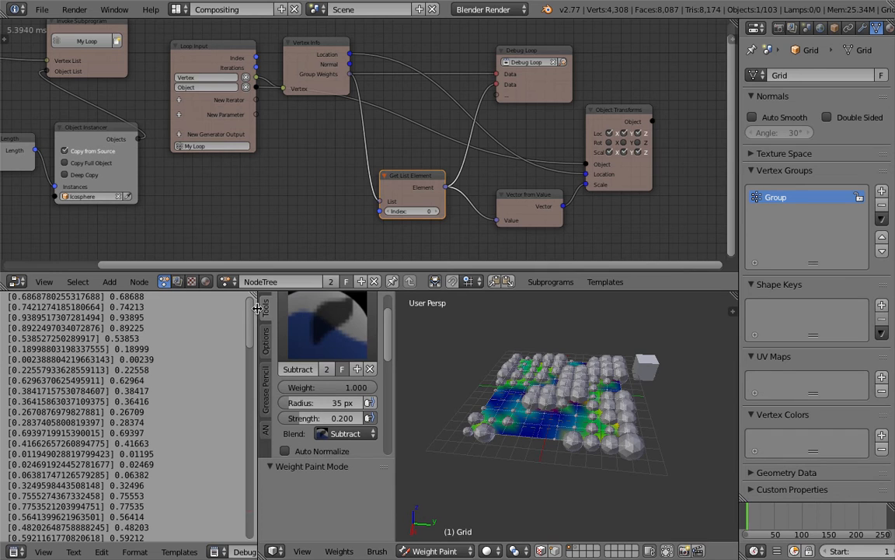
left_click_drag(257, 307, 235, 310)
scroll(576, 403, "up", 3)
scroll(544, 365, "down", 2)
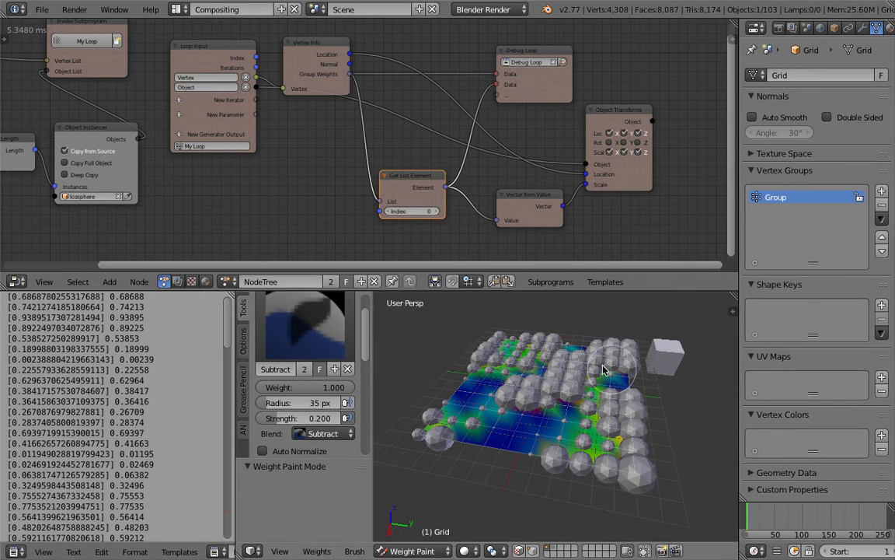
- Choose the Draw brush and paint weight over the unpainted blue area in the centre and along the front of the grid
mouse_move(502, 334)
middle_mouse_down()
mouse_move(609, 384)
mouse_move(603, 426)
mouse_move(678, 421)
mouse_move(570, 394)
mouse_move(576, 389)
mouse_move(565, 437)
mouse_move(590, 384)
mouse_move(536, 342)
mouse_move(560, 377)
mouse_move(542, 379)
middle_mouse_up()
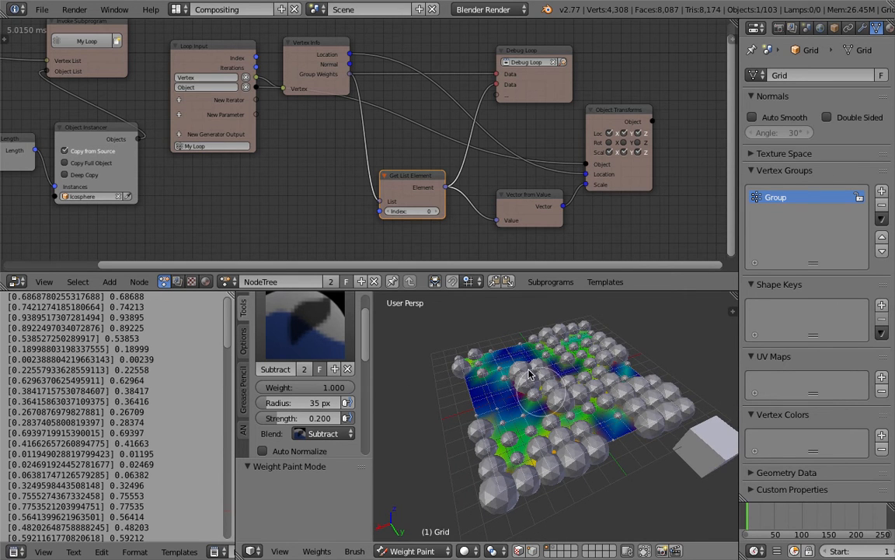
middle_click_drag(536, 372, 588, 394)
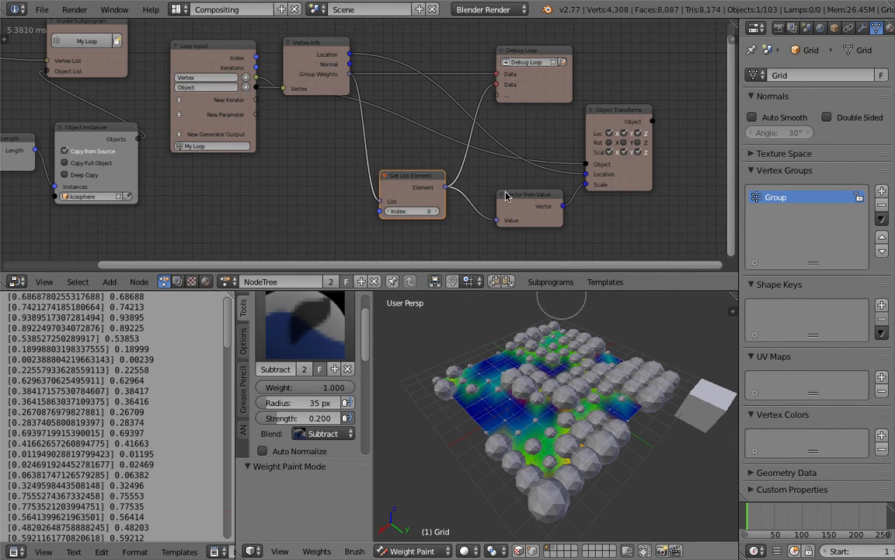
middle_click_drag(475, 346, 473, 352)
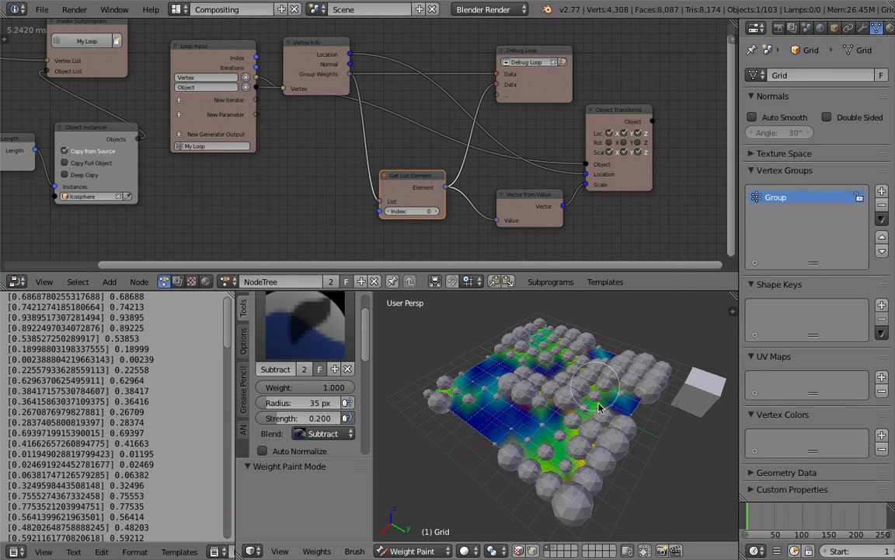
middle_click_drag(586, 394, 545, 358)
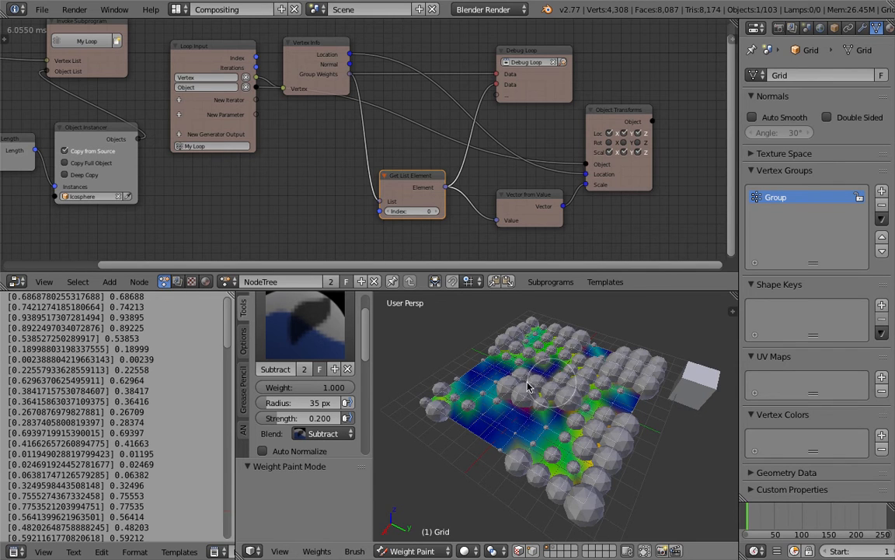
key("4")
left_click_drag(495, 416, 569, 402)
middle_click_drag(582, 388, 548, 407)
left_click_drag(508, 405, 538, 402)
middle_click_drag(538, 402, 566, 393)
left_click_drag(514, 376, 459, 344)
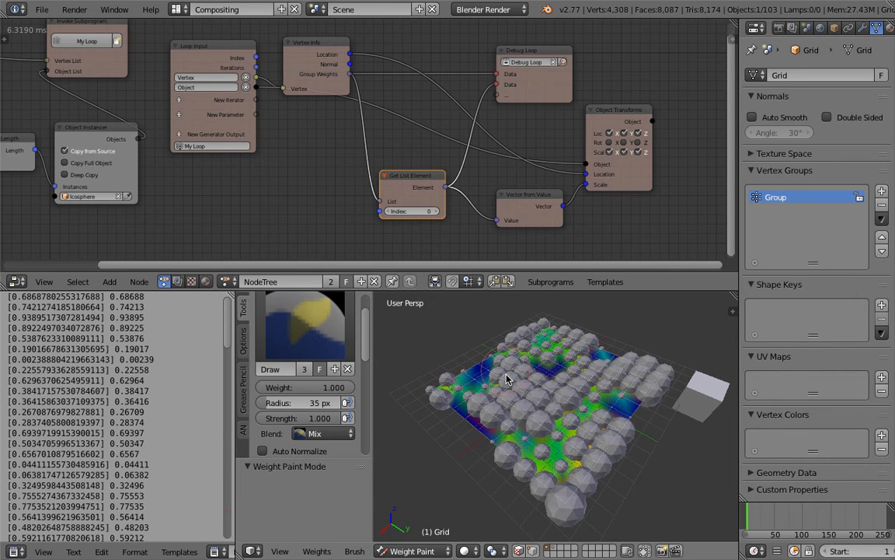
middle_click_drag(447, 344, 444, 384)
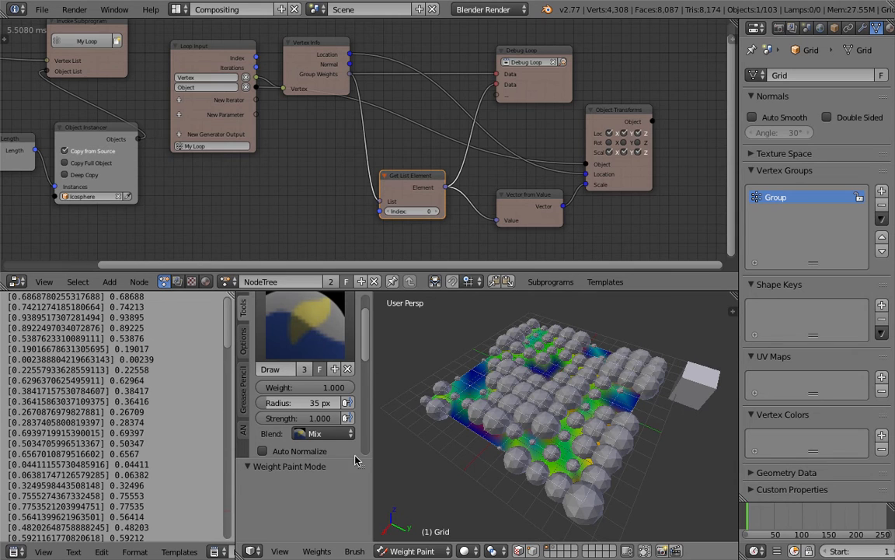
- Enlarge the brush settings area in height and width to reveal the Weight Tools
left_click_drag(355, 458, 358, 541)
left_click_drag(372, 451, 386, 430)
scroll(385, 426, "down", 1)
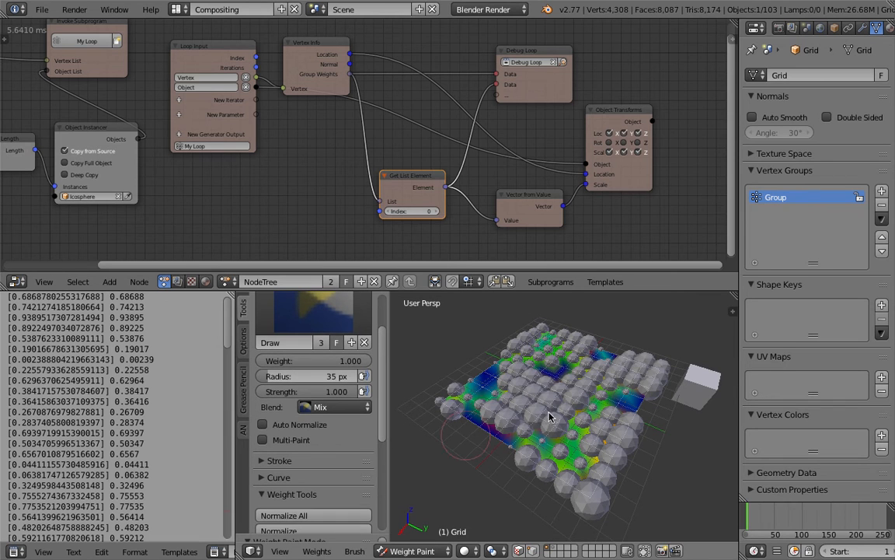
middle_click_drag(628, 397, 604, 390)
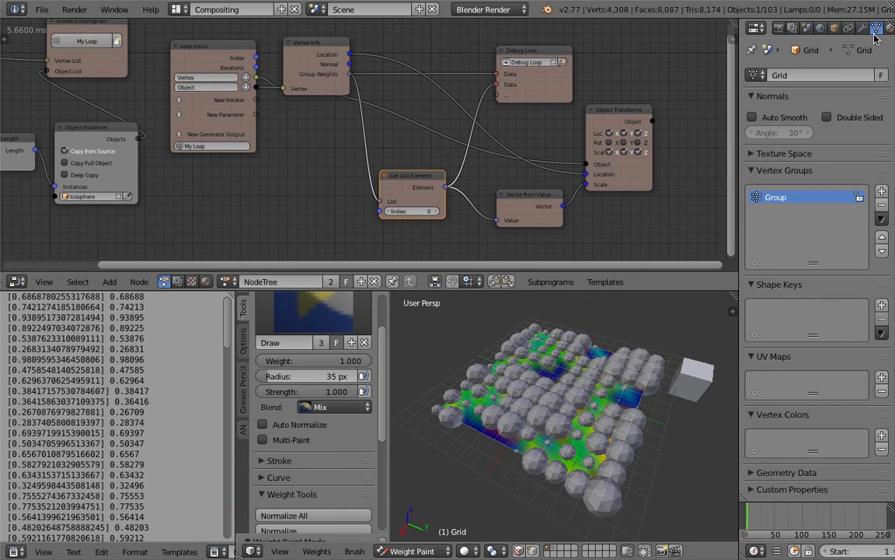
- Look through the modifiers available for the grid, including the Vertex Weight modifiers
middle_click_drag(876, 37, 835, 36)
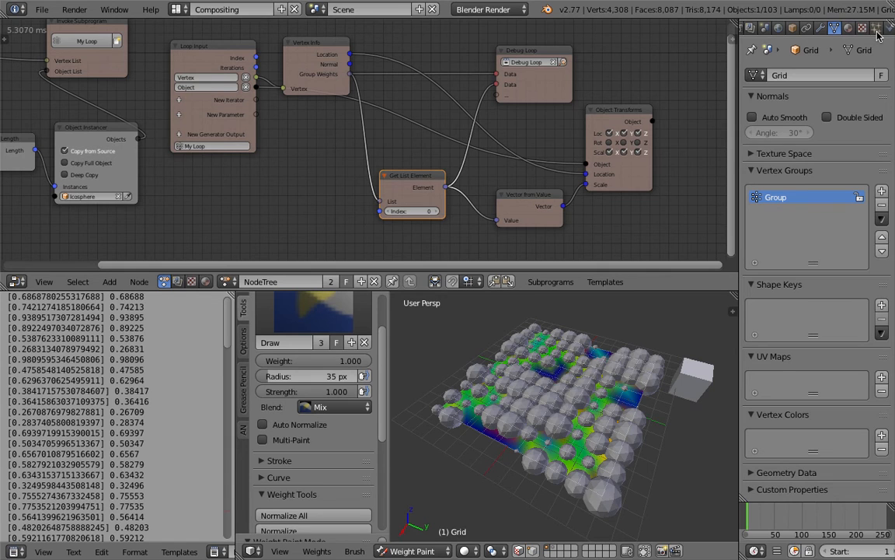
middle_click_drag(602, 426, 610, 418)
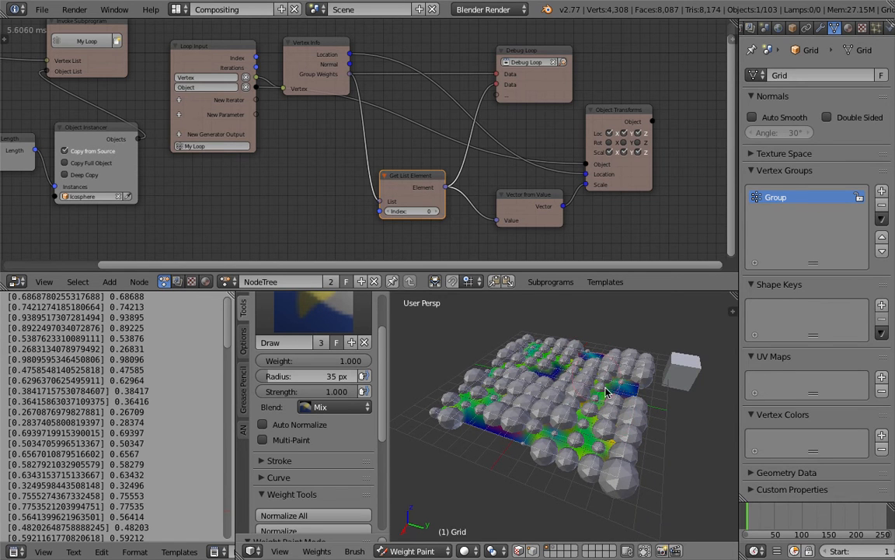
left_click(820, 28)
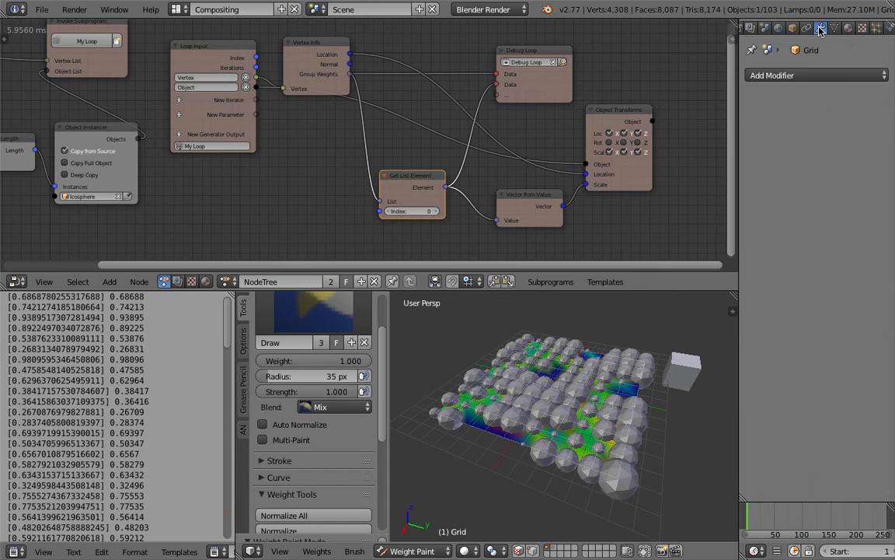
left_click(813, 76)
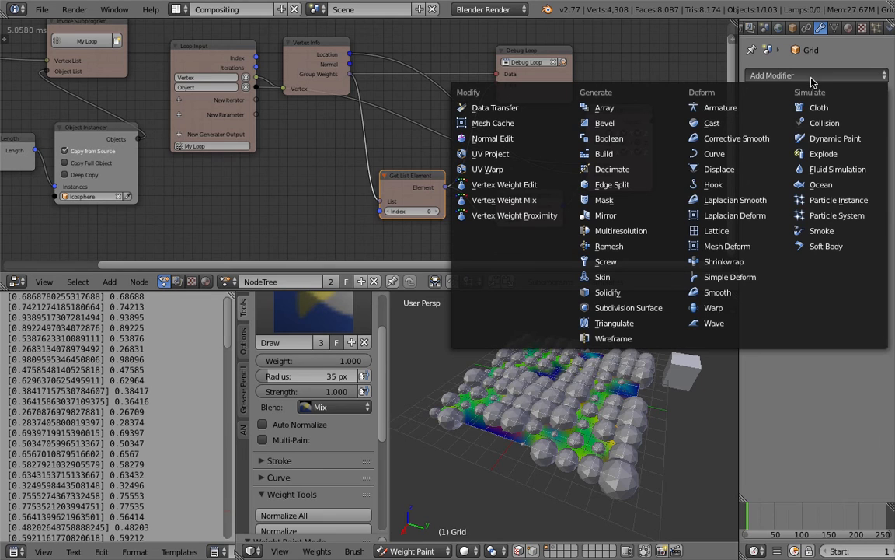
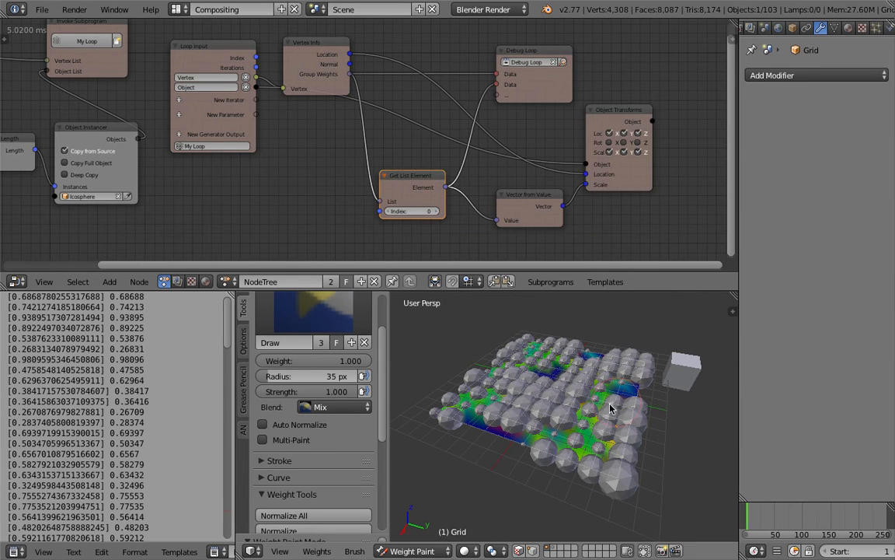
middle_click_drag(610, 408, 607, 420)
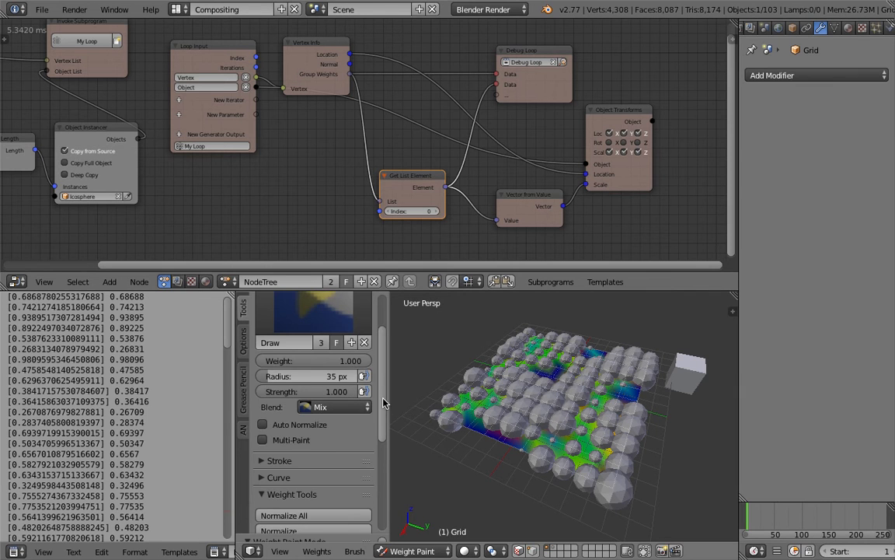
- Invert the vertex group's weights with the Weight Tools and invert them back again
scroll(383, 402, "down", 5)
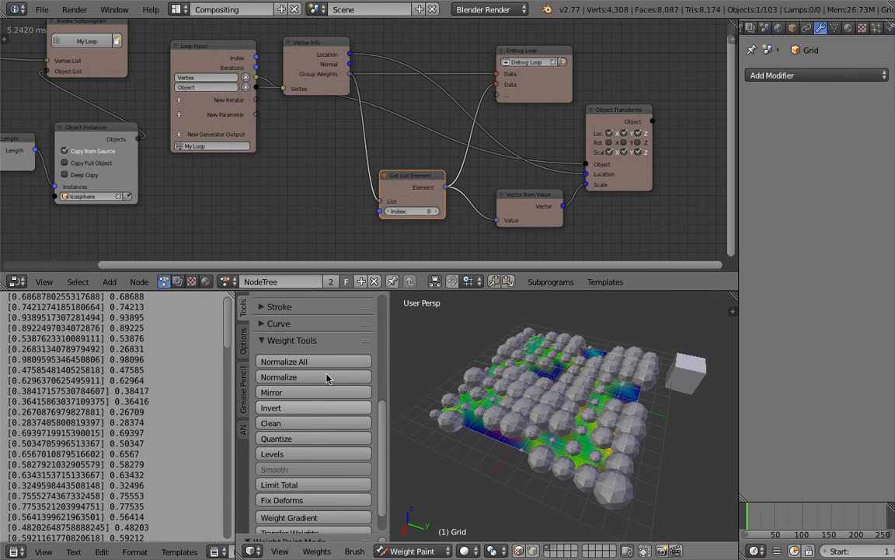
left_click(337, 408)
left_click(337, 408)
middle_click_drag(558, 410, 543, 387)
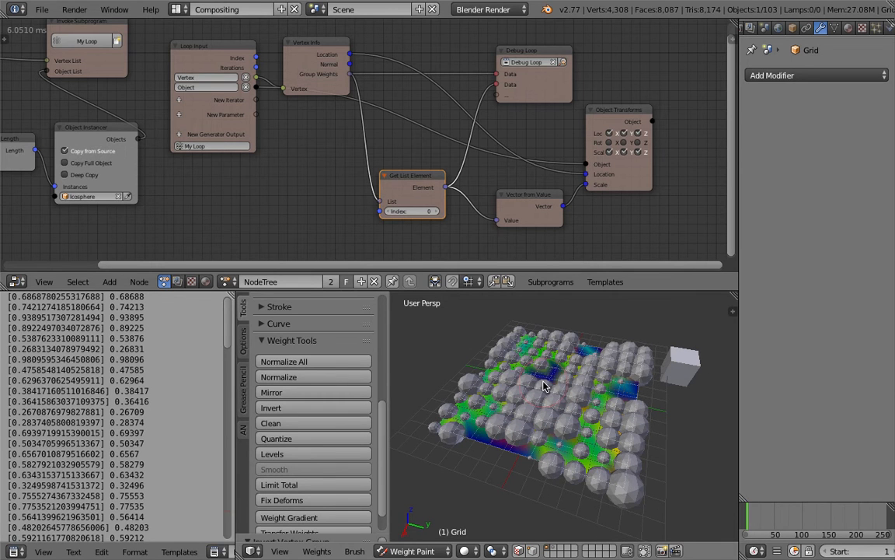
mouse_move(549, 389)
middle_mouse_down()
mouse_move(562, 393)
mouse_move(555, 398)
middle_mouse_up()
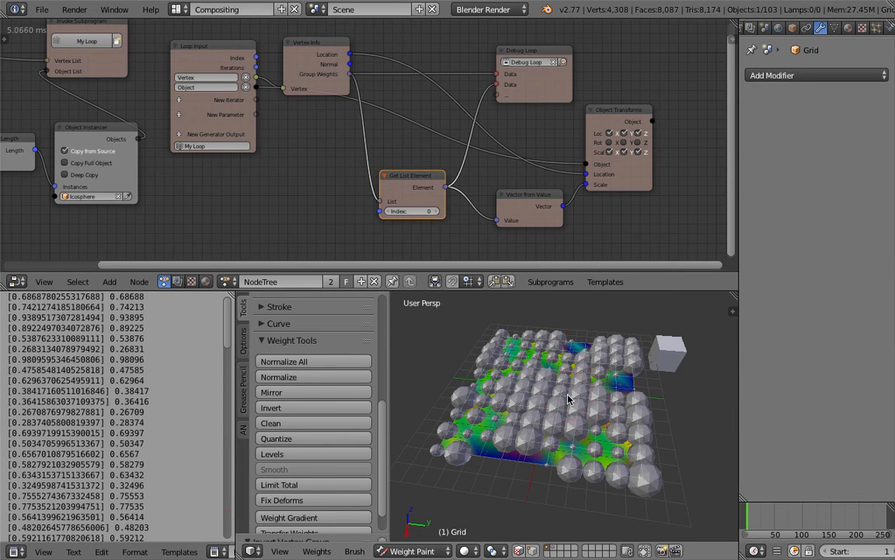
middle_click_drag(568, 395, 561, 404)
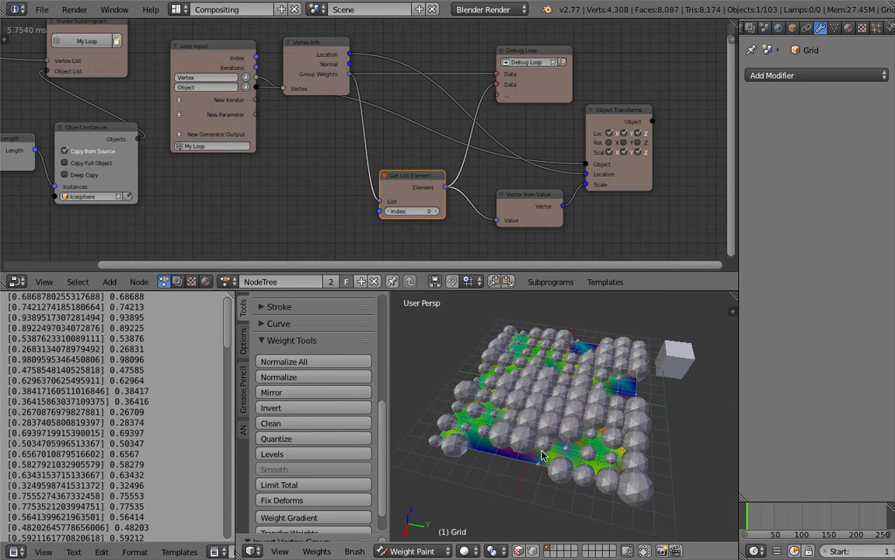
left_click(447, 550)
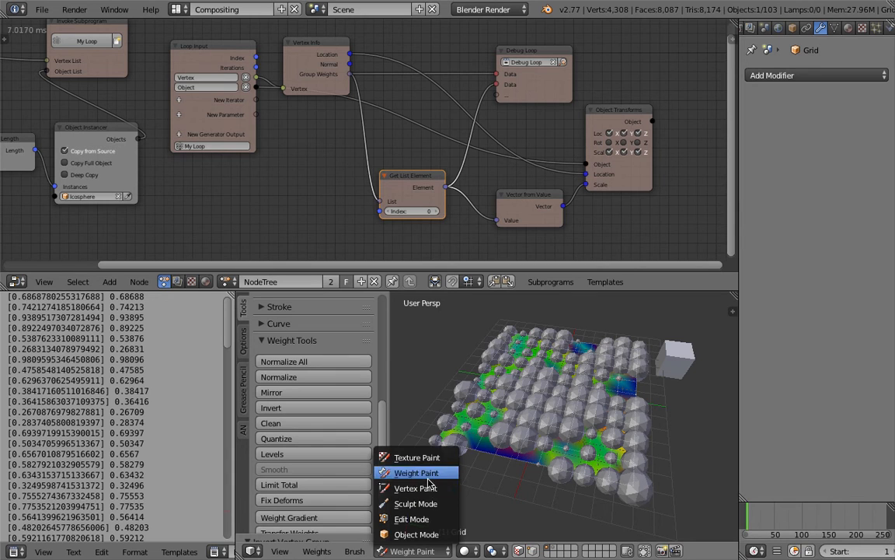
middle_click_drag(558, 427, 556, 428)
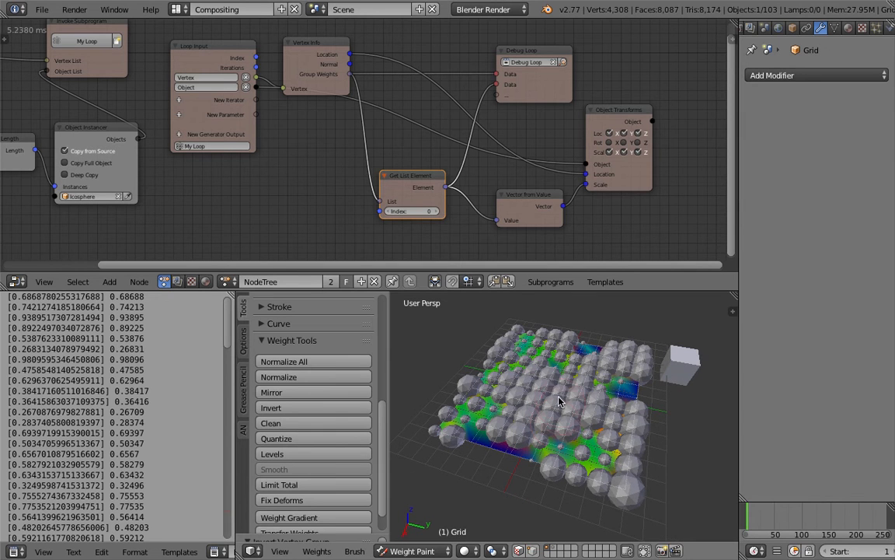
- Paint another weight stroke across the centre of the grid with the current brush
mouse_move(543, 359)
left_mouse_down()
mouse_move(572, 379)
mouse_move(555, 385)
mouse_move(573, 400)
left_mouse_up()
mouse_move(587, 379)
middle_mouse_down()
mouse_move(591, 401)
mouse_move(564, 394)
middle_mouse_up()
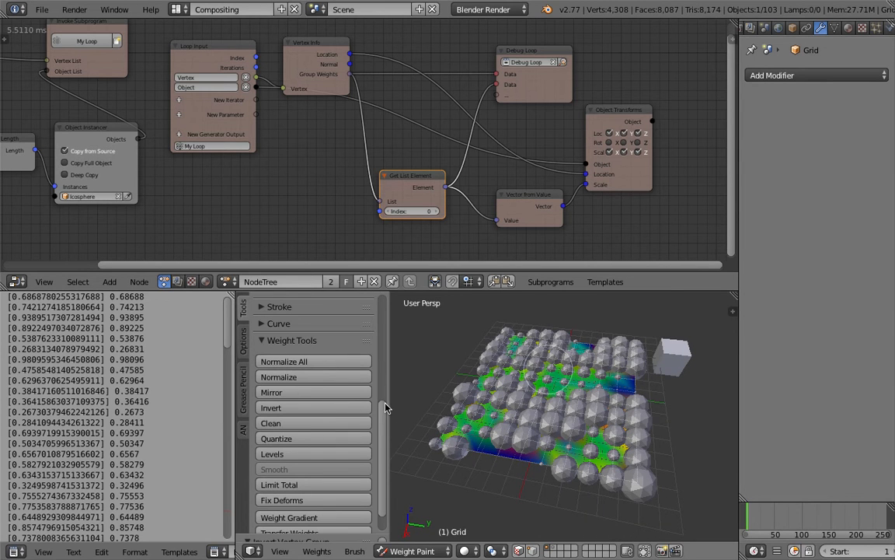
- Mirror the vertex group's weights back and forth with the Weight Tools and normalize them
left_click(311, 393)
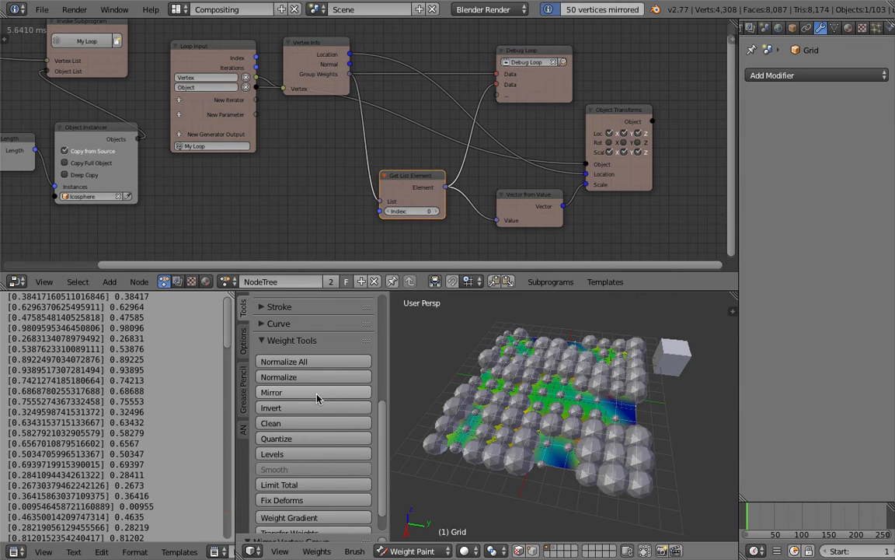
left_click(311, 393)
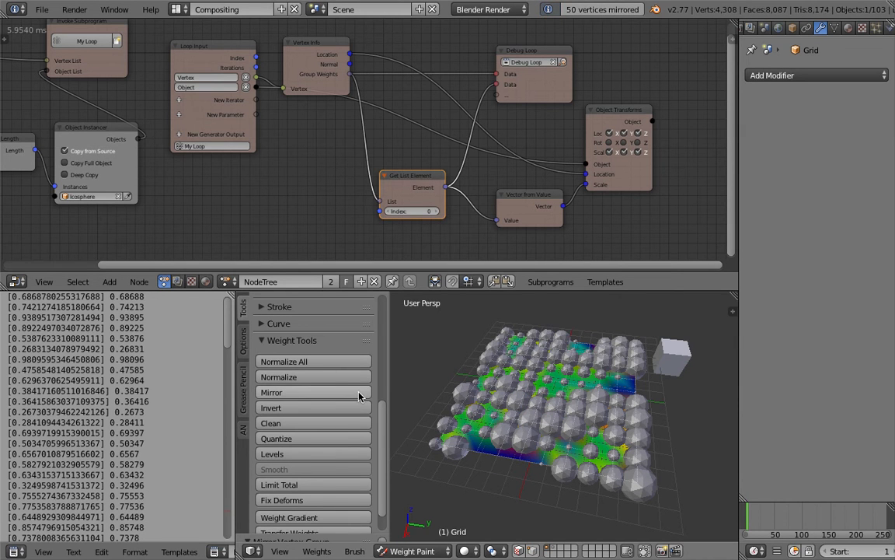
left_click(311, 392)
left_click(307, 392)
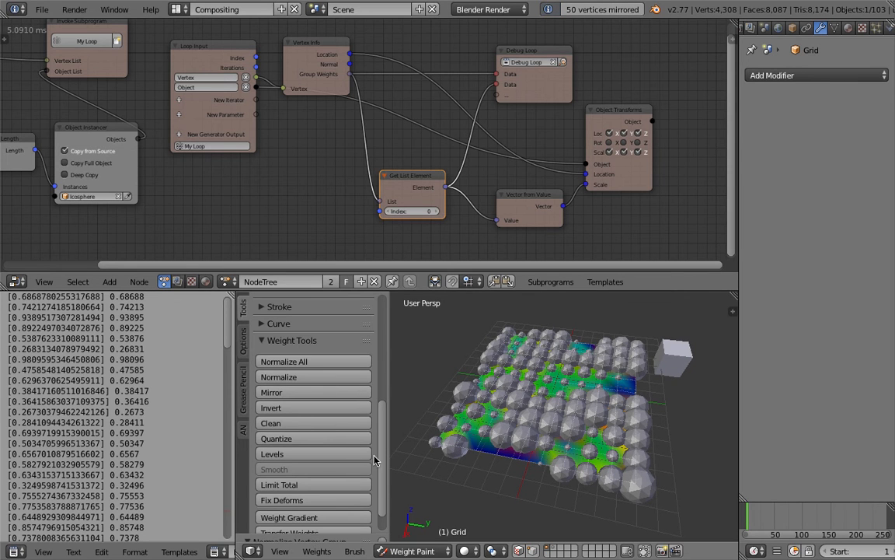
scroll(383, 493, "down", 1)
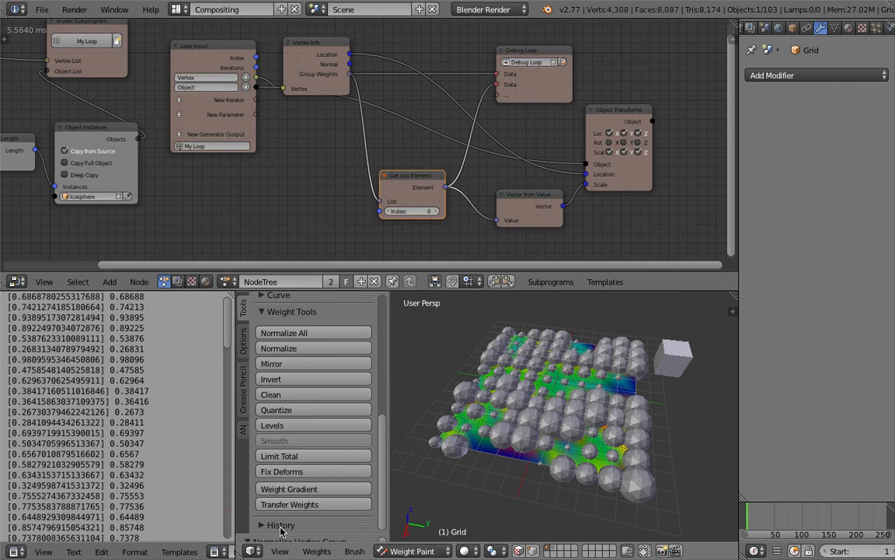
mouse_move(554, 410)
middle_mouse_down()
mouse_move(530, 410)
mouse_move(548, 400)
middle_mouse_up()
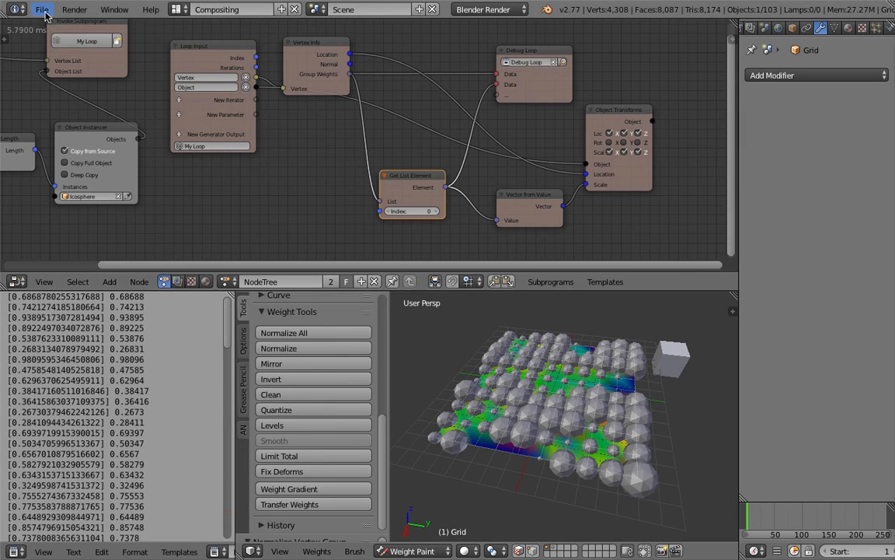
- Save the project as bs_an_paintweighting.blend on the Desktop, overwriting the existing file
left_click(42, 9)
left_click(59, 116)
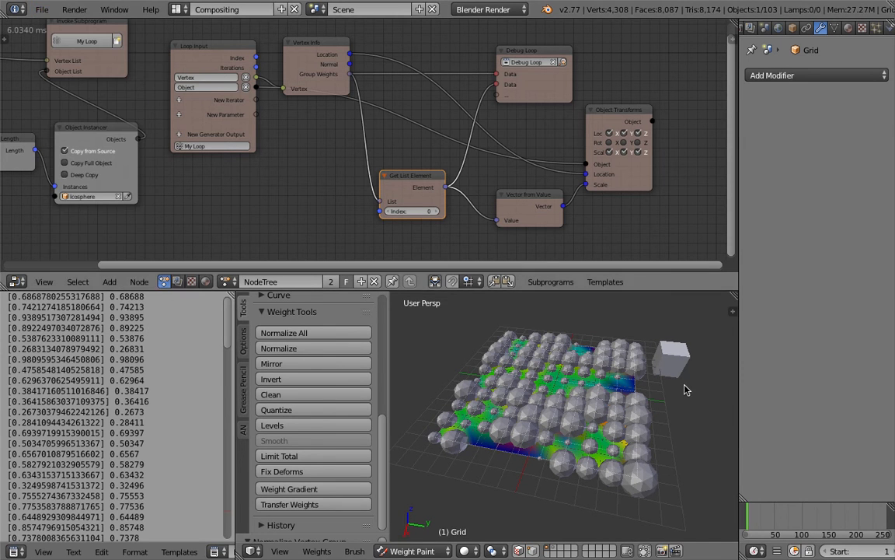
left_click(36, 9)
left_click(88, 131)
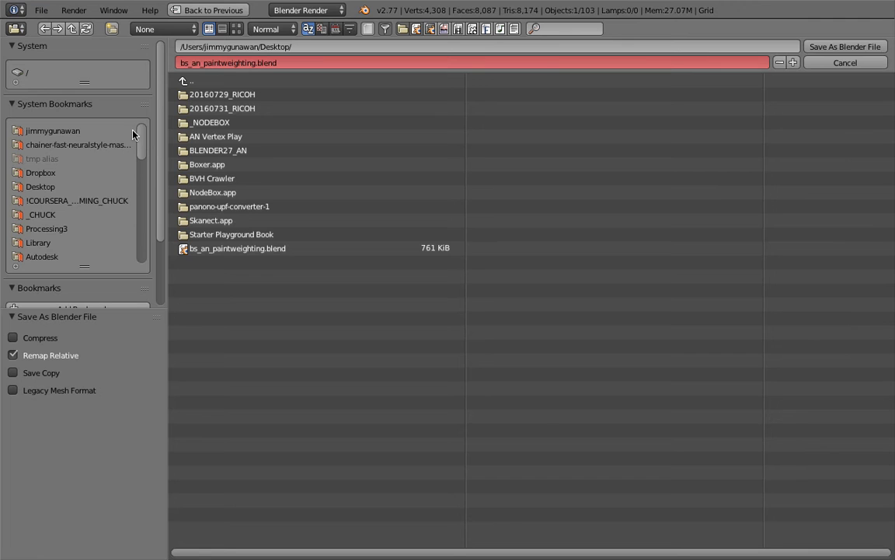
left_click(848, 46)
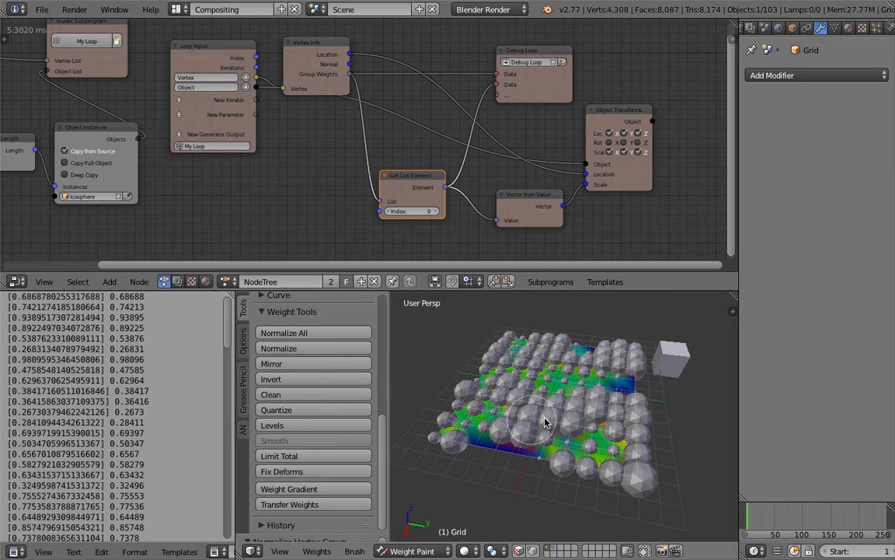
- Delete the Debug Loop node from the node tree
left_click_drag(565, 420, 544, 424)
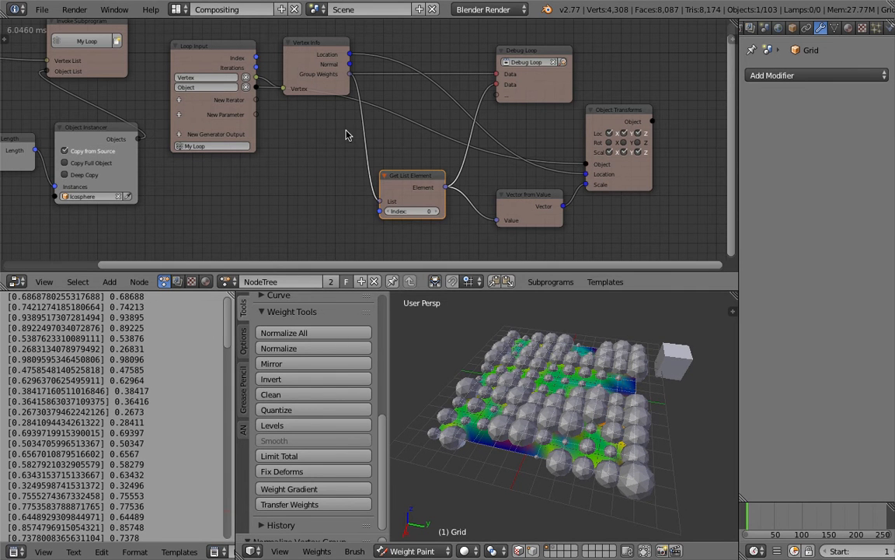
left_click(546, 56)
key("x")
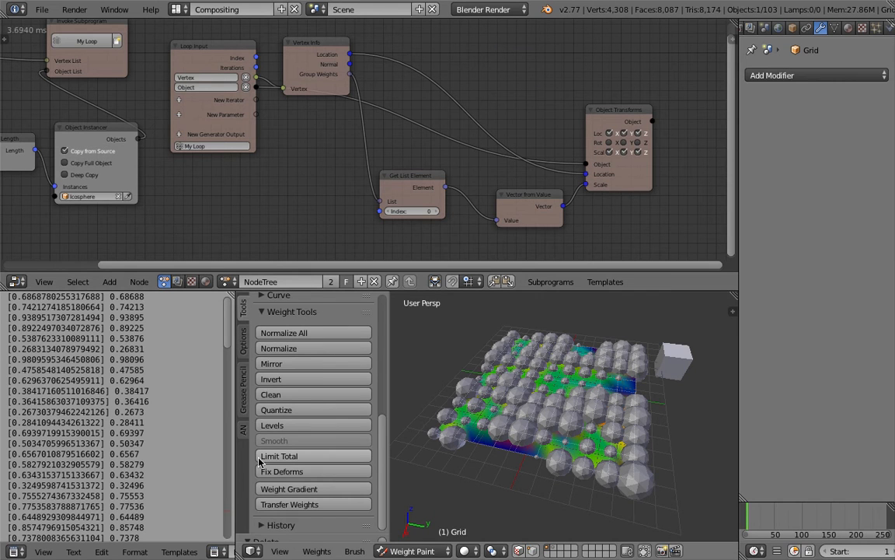
- Widen the 3D view area and switch the grid from Weight Paint to Object Mode
left_click_drag(234, 334, 210, 334)
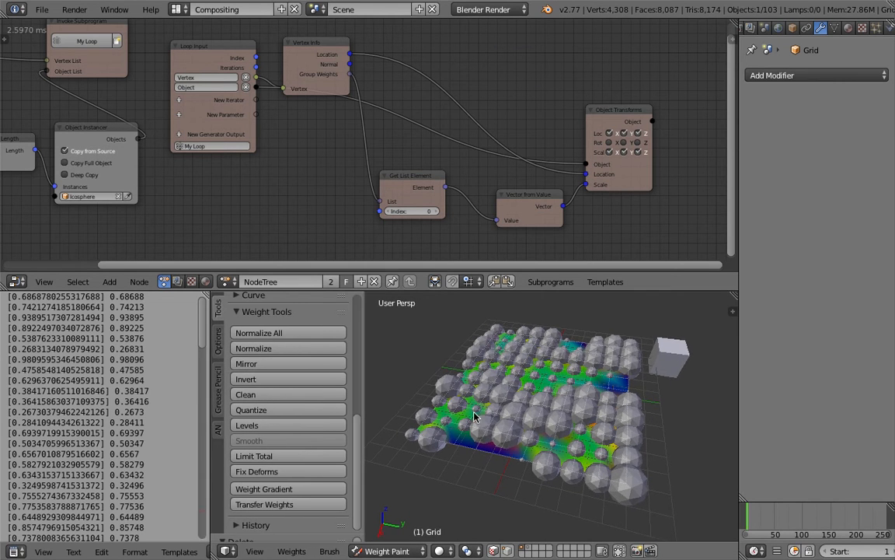
left_click(387, 550)
left_click(380, 535)
middle_click_drag(481, 443, 460, 382)
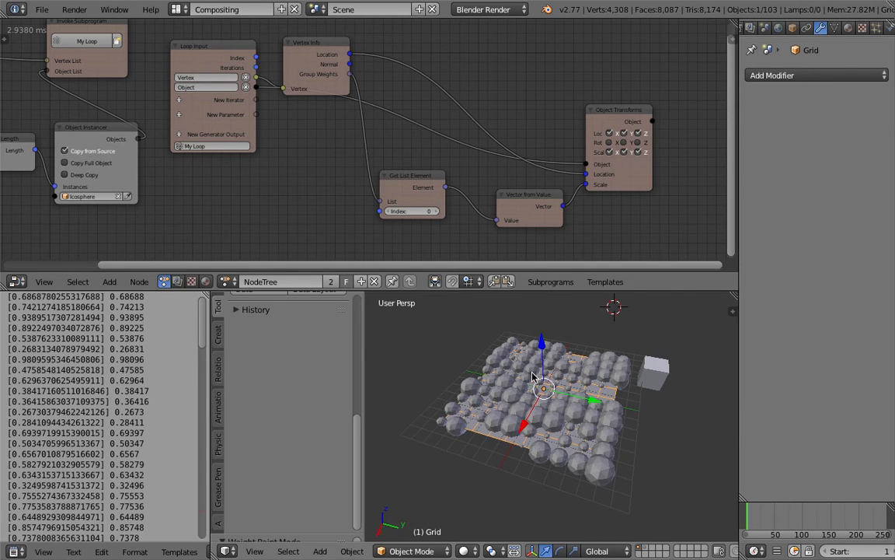
scroll(553, 377, "up", 2)
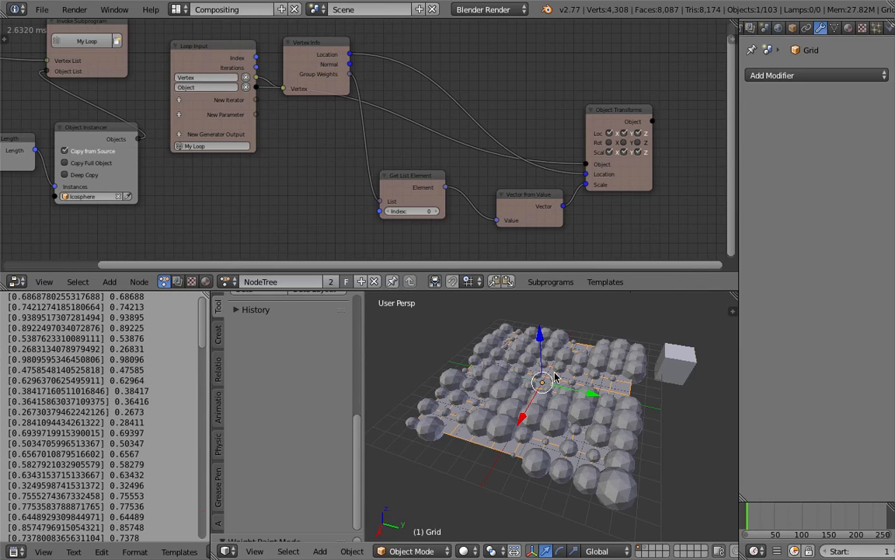
- Select the cube beside the grid and try moving it freely
right_click(687, 364)
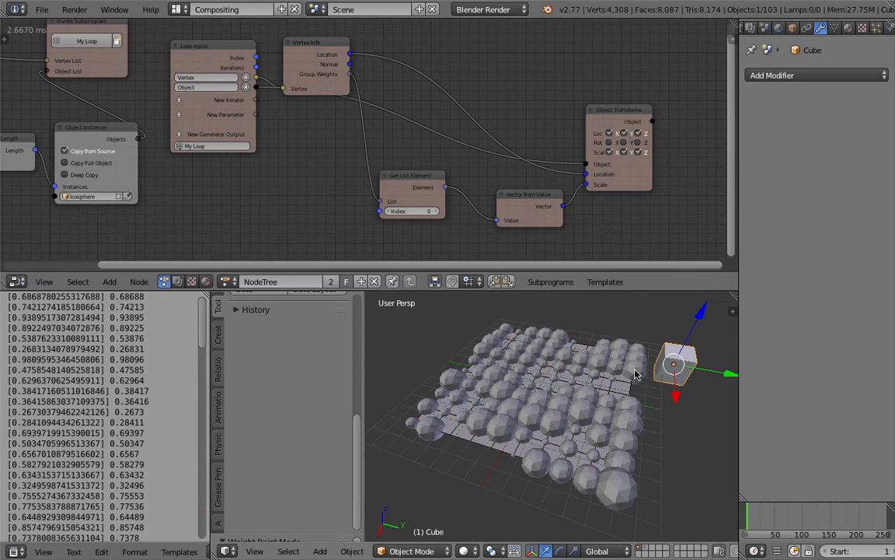
middle_click_drag(635, 374, 635, 381)
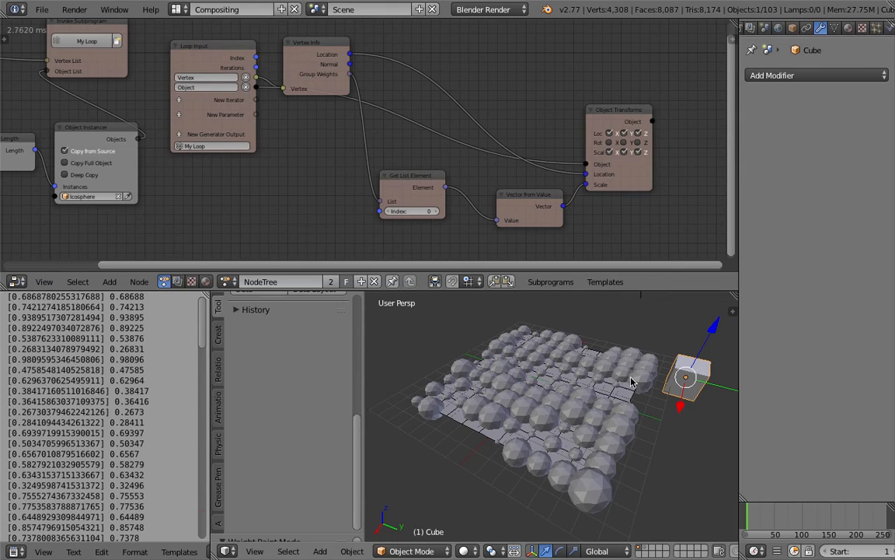
scroll(654, 373, "down", 2)
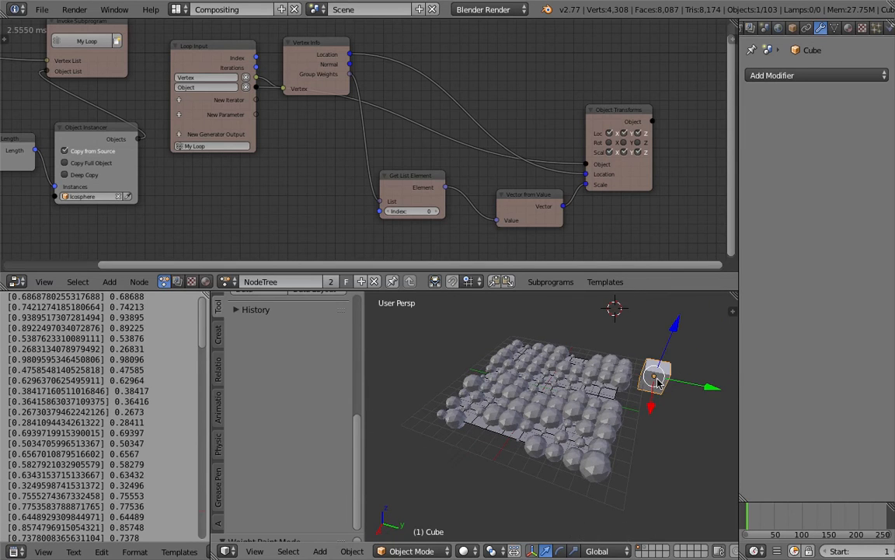
key("g")
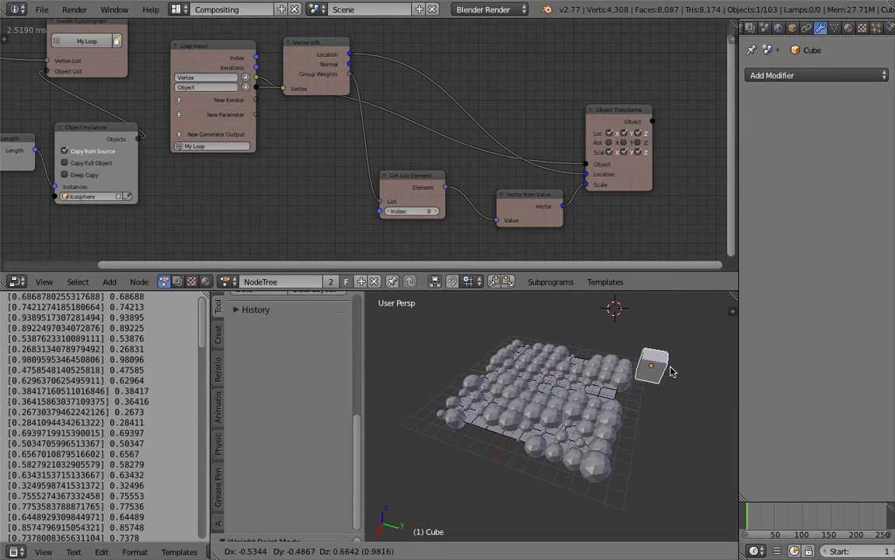
left_click(671, 371)
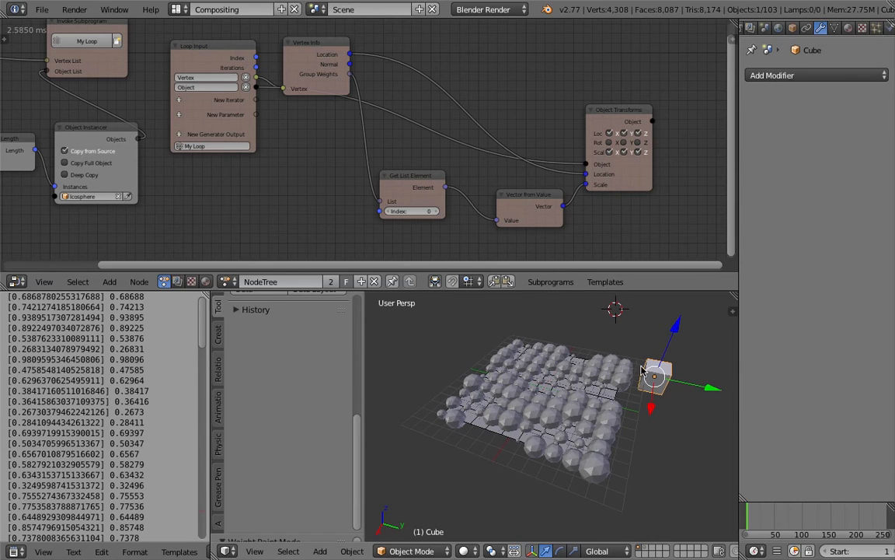
mouse_move(571, 338)
middle_mouse_down()
mouse_move(634, 383)
mouse_move(591, 365)
mouse_move(560, 379)
mouse_move(626, 380)
mouse_move(568, 339)
middle_mouse_up()
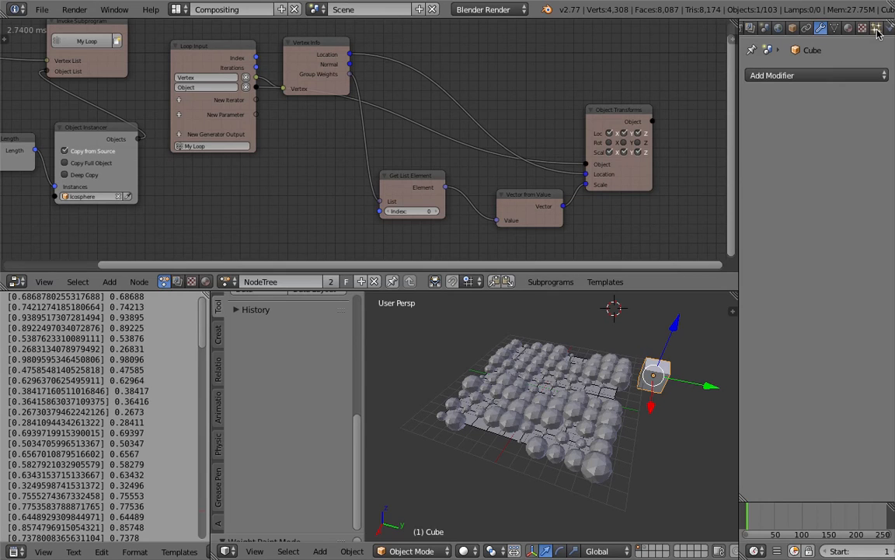
- Examine the whole node tree from Object Mesh Data to Object Transforms alongside the instanced spheres in the 3D view
middle_click_drag(677, 149, 682, 144)
middle_click_drag(558, 60, 588, 65)
scroll(321, 125, "down", 2)
scroll(320, 125, "up", 2)
scroll(318, 125, "down", 2)
middle_click_drag(564, 82, 600, 89)
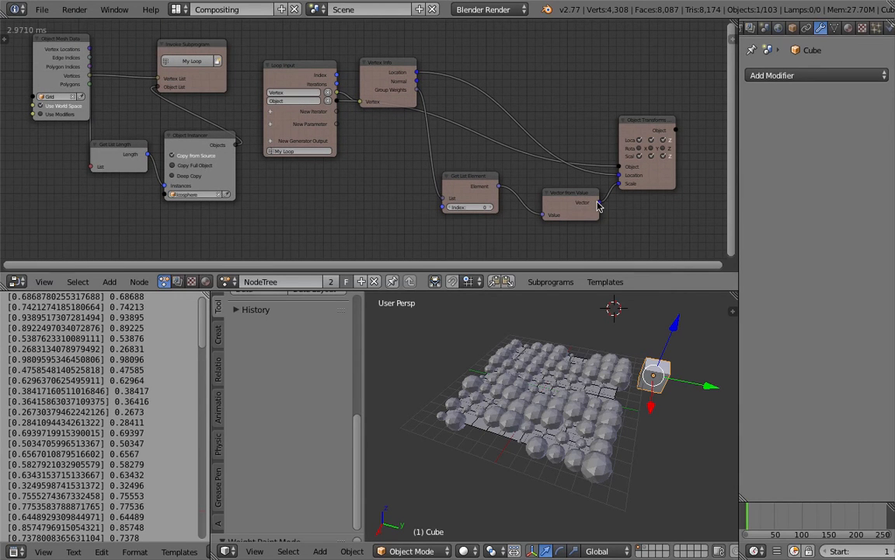
middle_click_drag(645, 384, 611, 372)
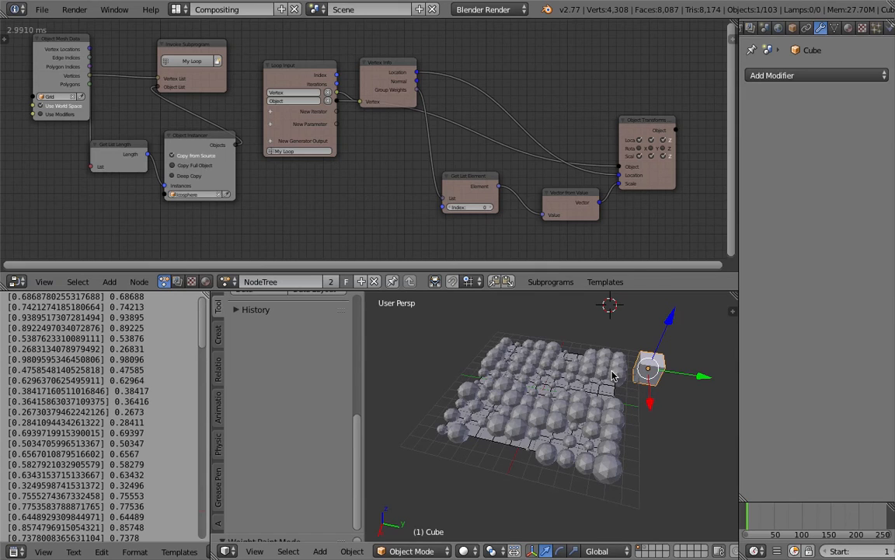
middle_click_drag(664, 242, 679, 251)
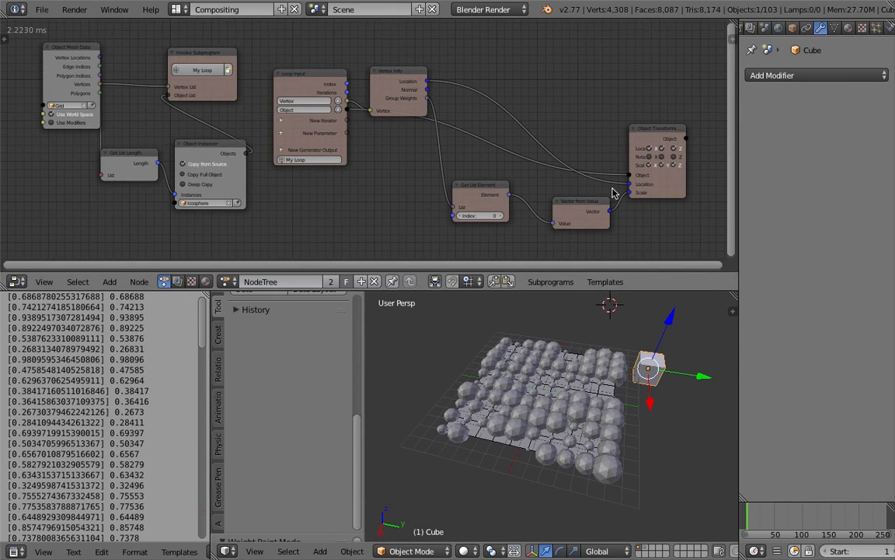
middle_click_drag(566, 134, 558, 134)
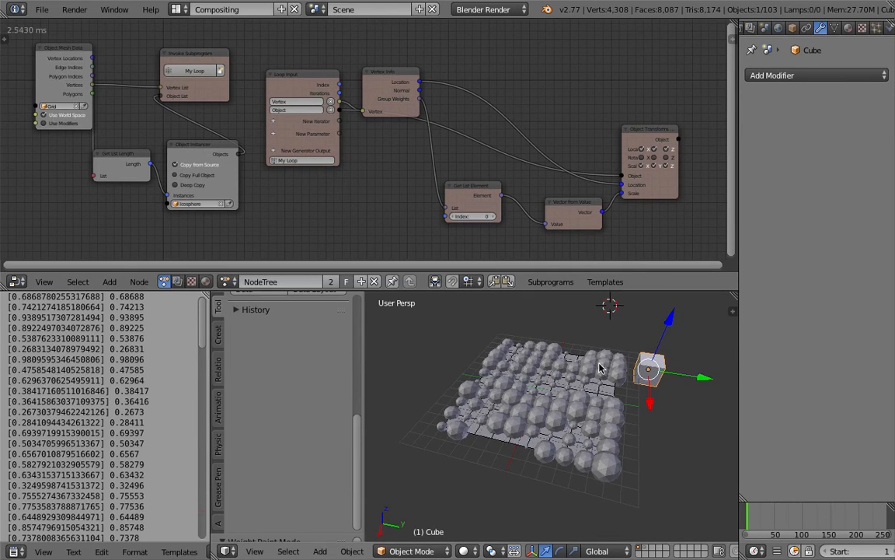
middle_click_drag(584, 337, 549, 327)
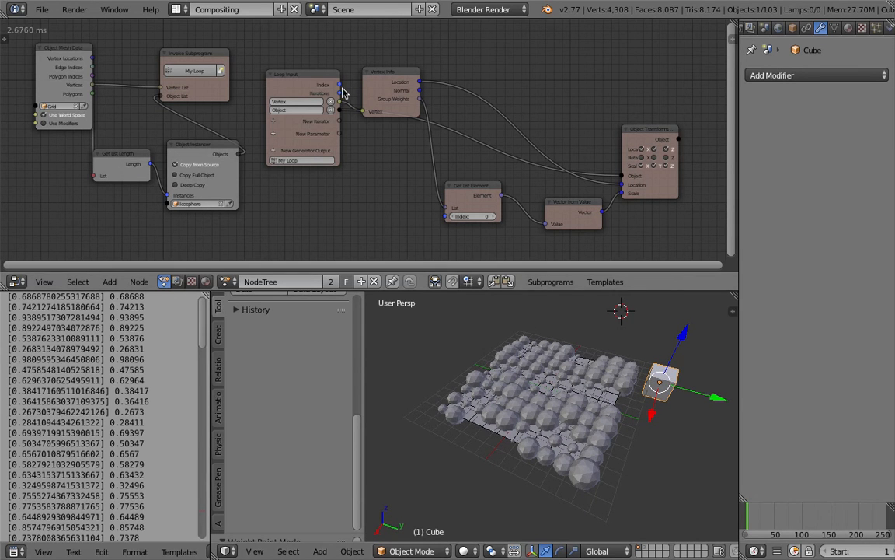
middle_click_drag(527, 381, 610, 394)
- Select the grid and the cube in turn and inspect both from several angles
right_click(543, 392)
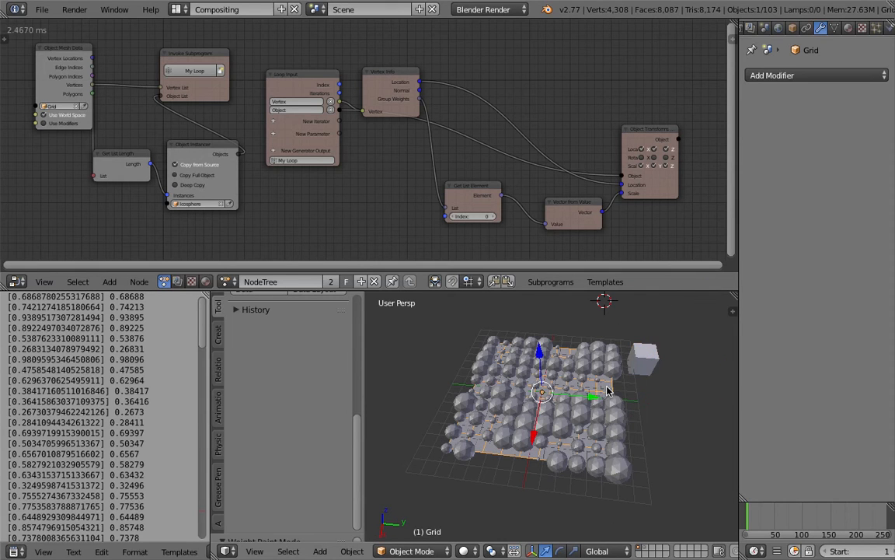
scroll(537, 384, "up", 3)
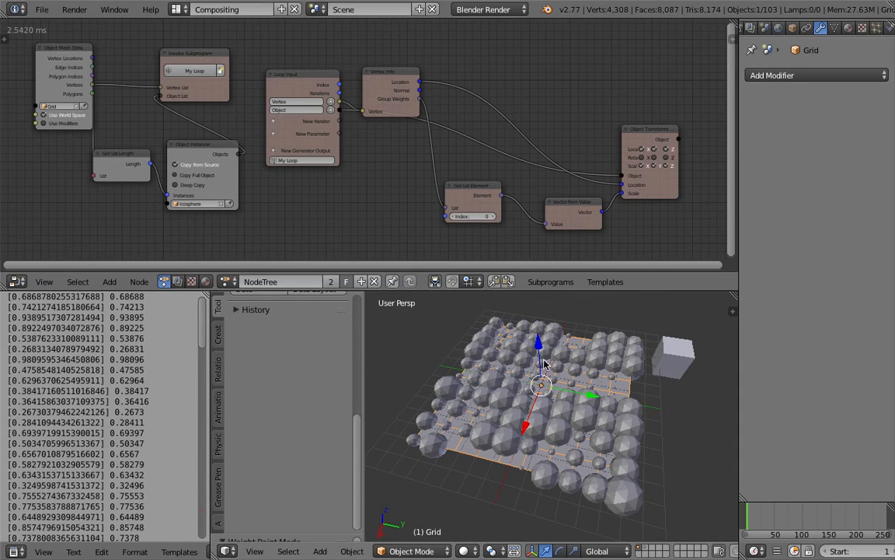
middle_click_drag(510, 347, 572, 385)
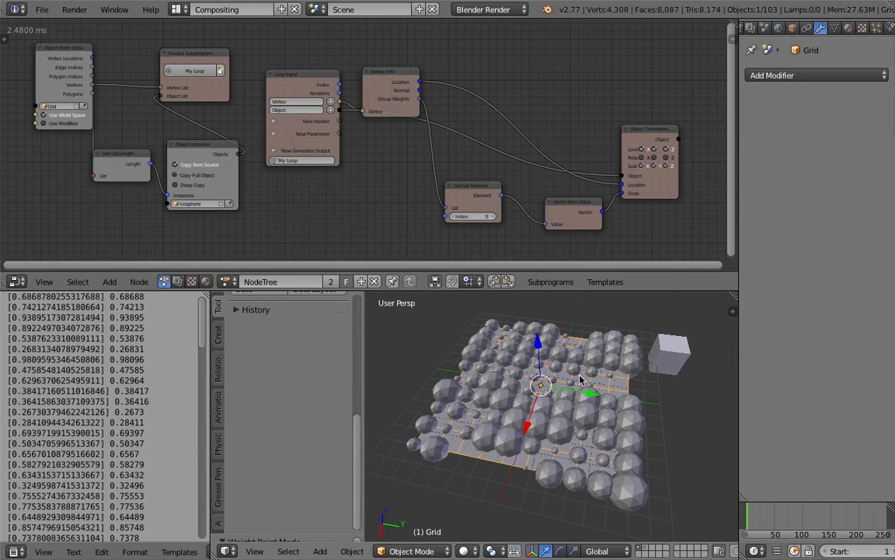
mouse_move(590, 377)
middle_mouse_down()
mouse_move(521, 362)
mouse_move(575, 374)
middle_mouse_up()
right_click(680, 370)
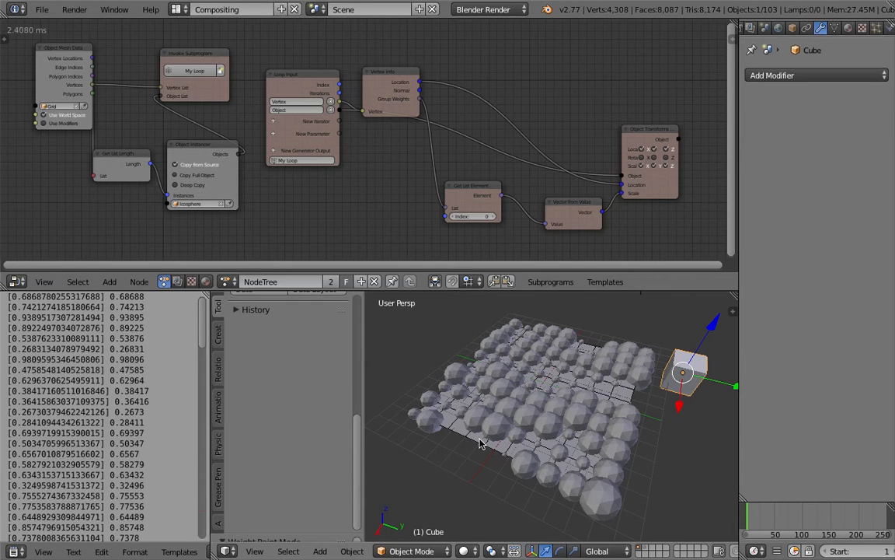
middle_click_drag(479, 440, 551, 448)
scroll(557, 424, "down", 2)
scroll(558, 423, "up", 2)
- Select the grid, widen the properties area and remove the vertex group named Group from its mesh data
right_click(613, 376)
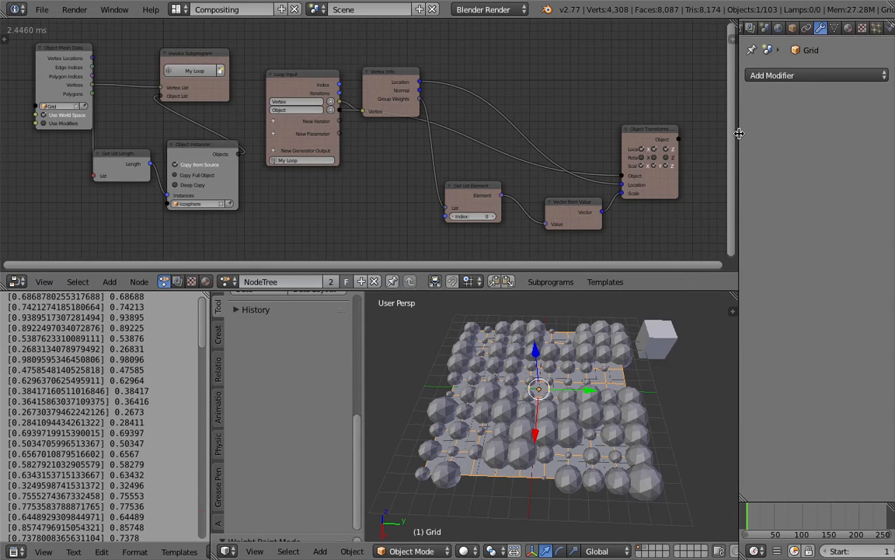
left_click_drag(739, 134, 711, 134)
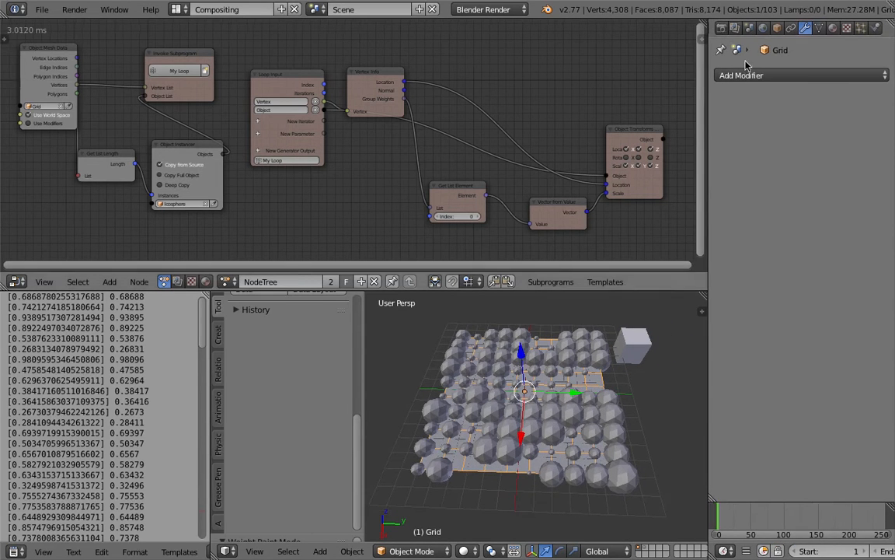
left_click(820, 28)
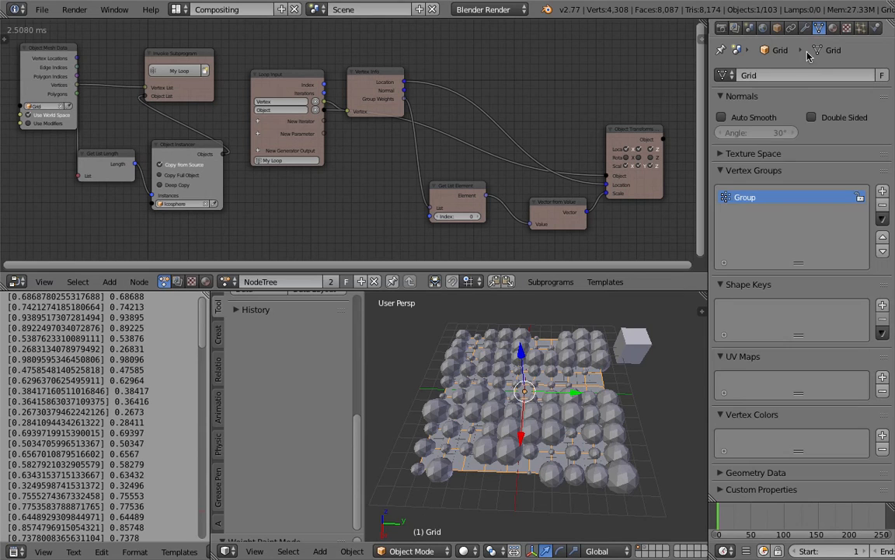
left_click(882, 205)
- Check the cube's mesh data, reselect the grid and open its physics options
middle_click_drag(555, 378, 569, 373)
right_click(644, 354)
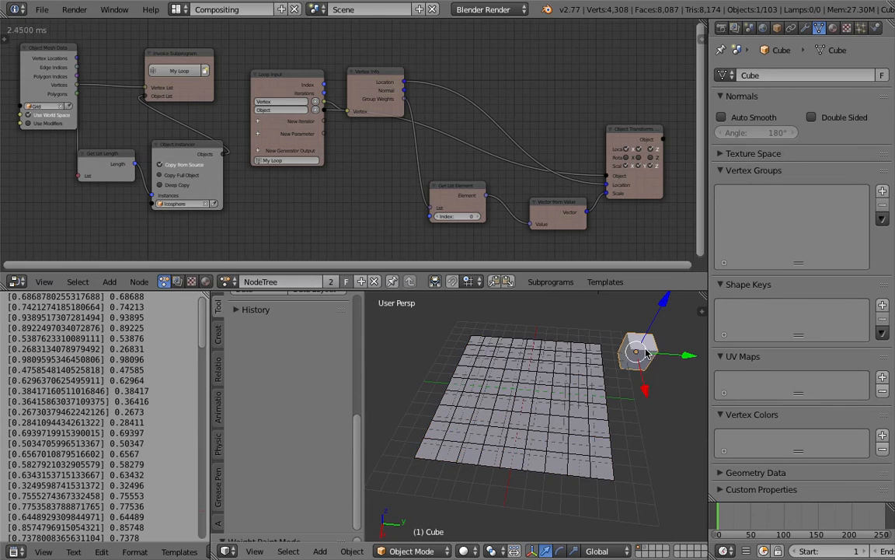
right_click(573, 373)
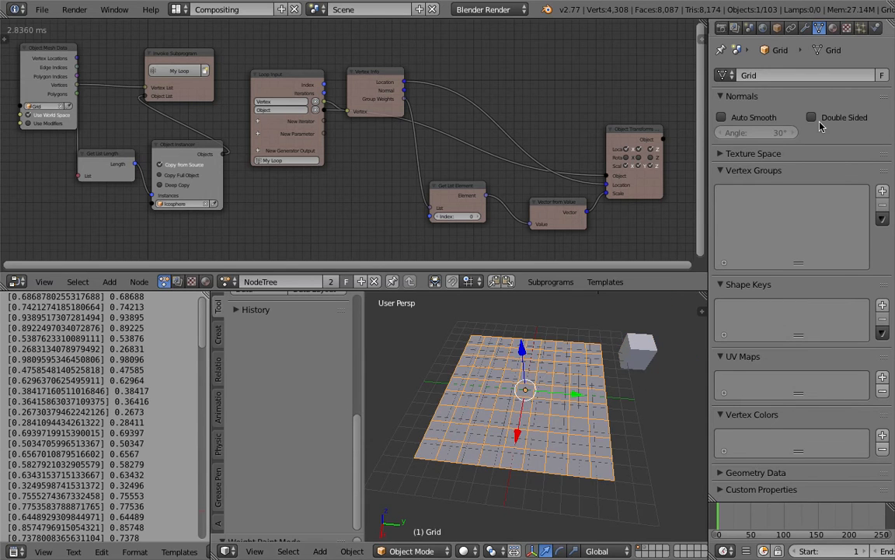
left_click(877, 28)
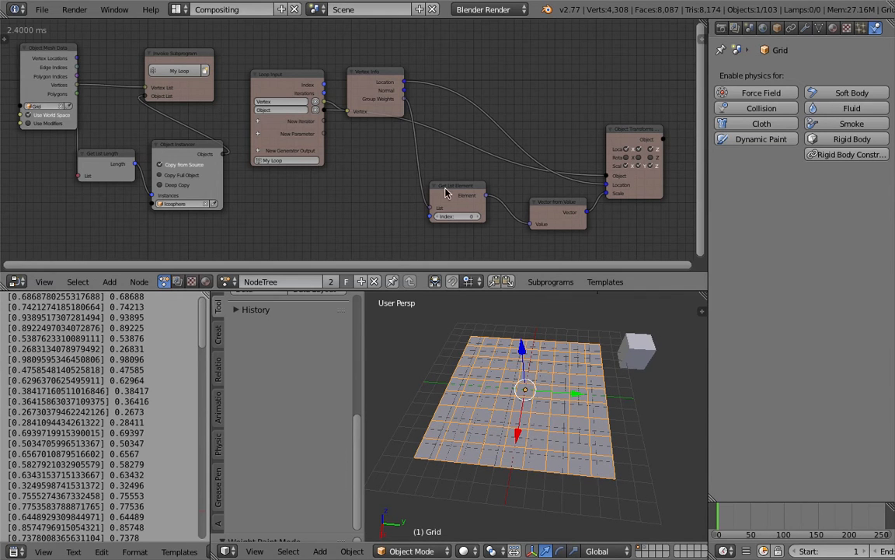
middle_click_drag(452, 164, 447, 160)
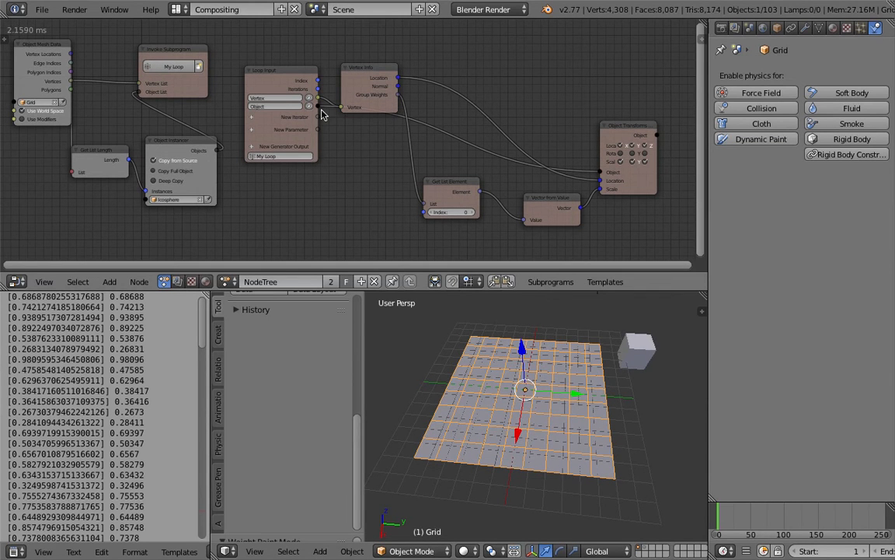
middle_click_drag(512, 94, 517, 96)
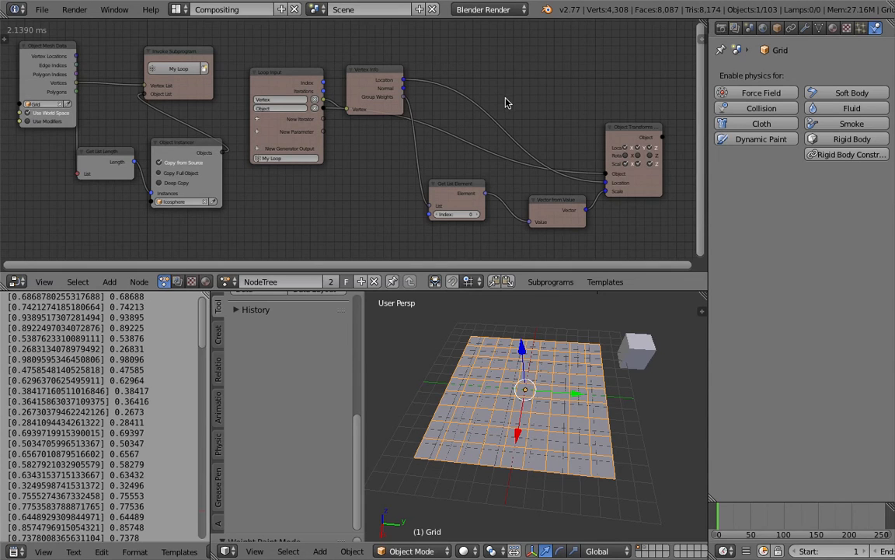
scroll(506, 104, "down", 1)
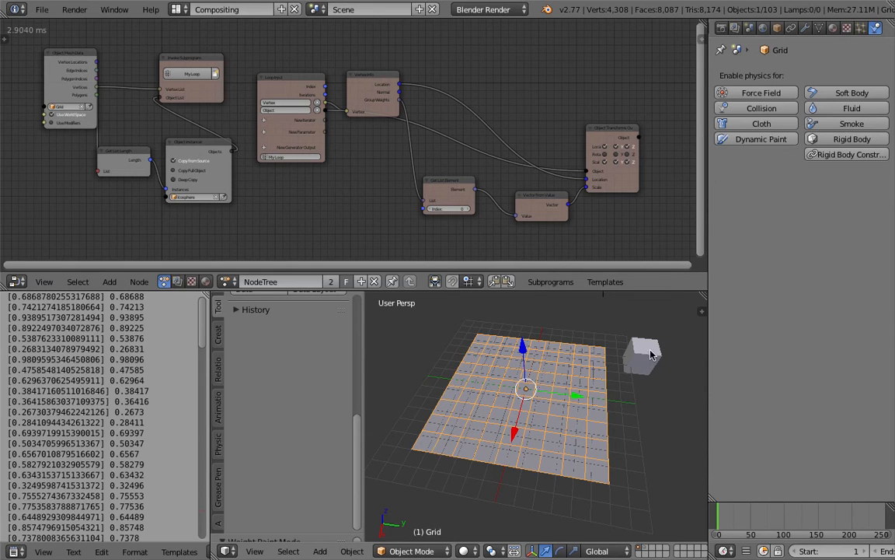
middle_click_drag(645, 353, 651, 342)
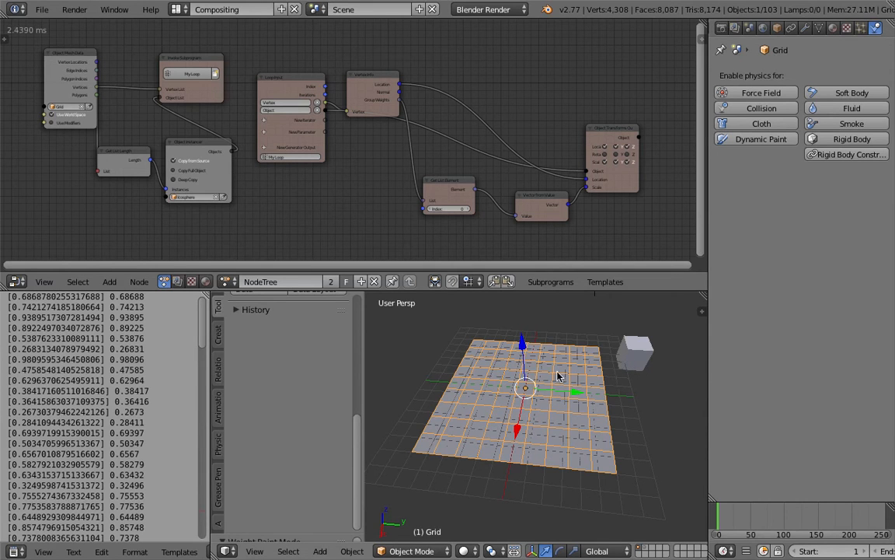
middle_click_drag(567, 373, 562, 367)
middle_click_drag(505, 354, 495, 346)
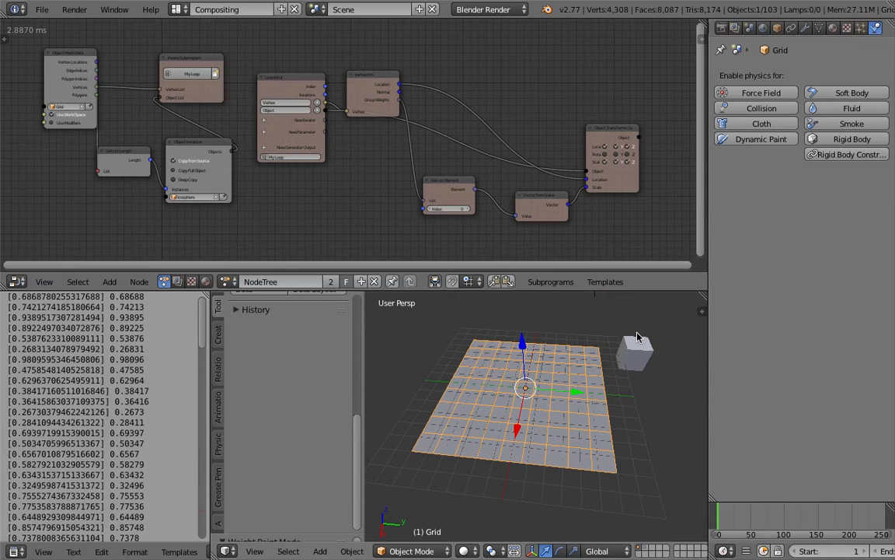
- Enable Dynamic Paint on the grid, add a canvas to it and keep the surface format as Vertex
left_click(748, 140)
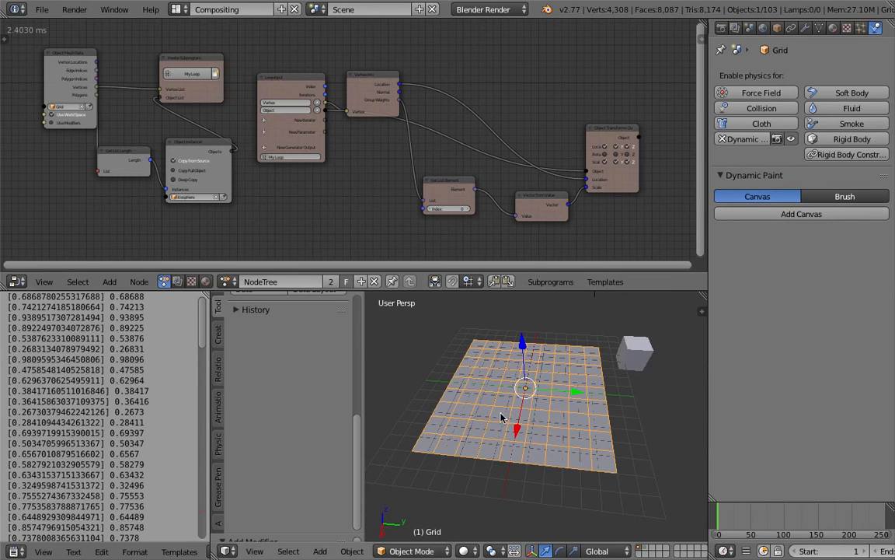
left_click(761, 215)
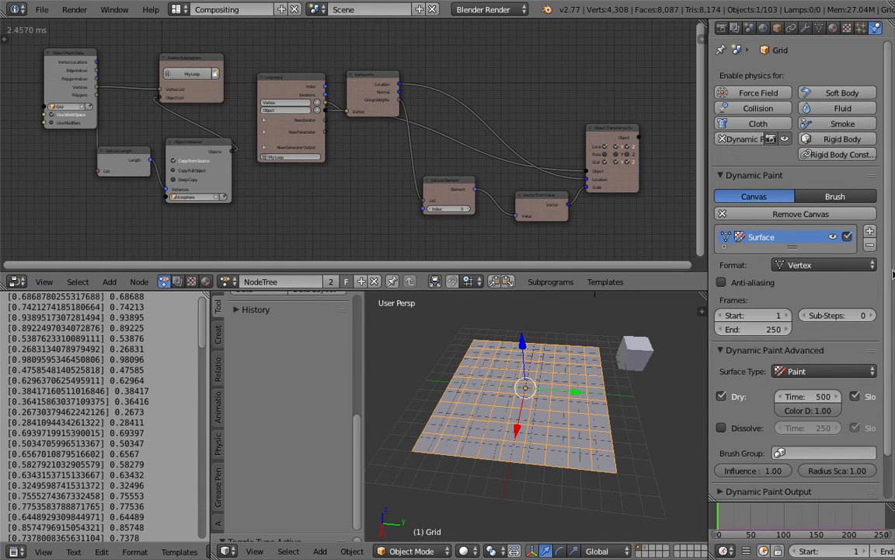
scroll(892, 273, "down", 1)
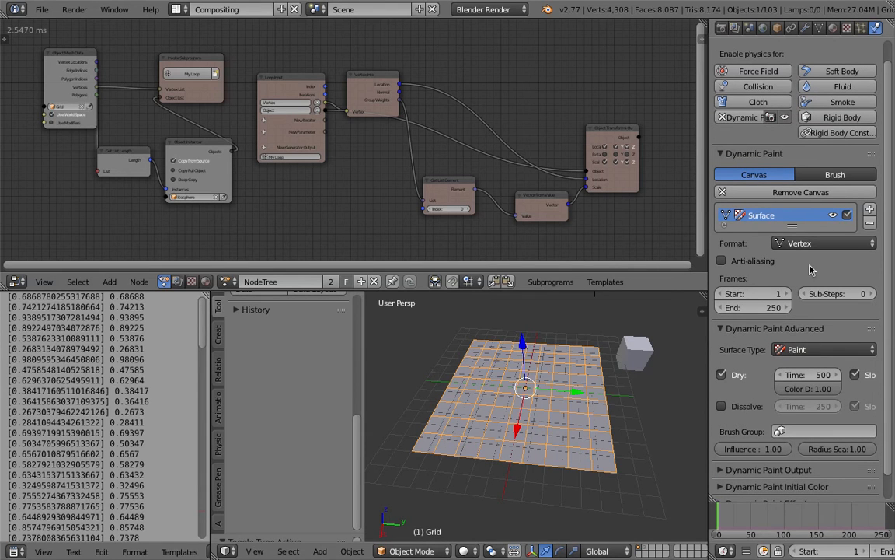
left_click(868, 244)
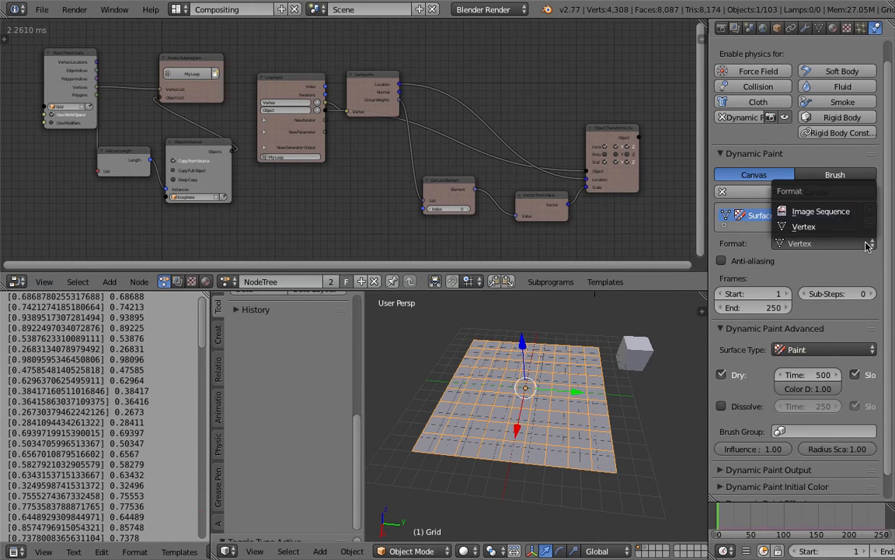
scroll(891, 261, "down", 1)
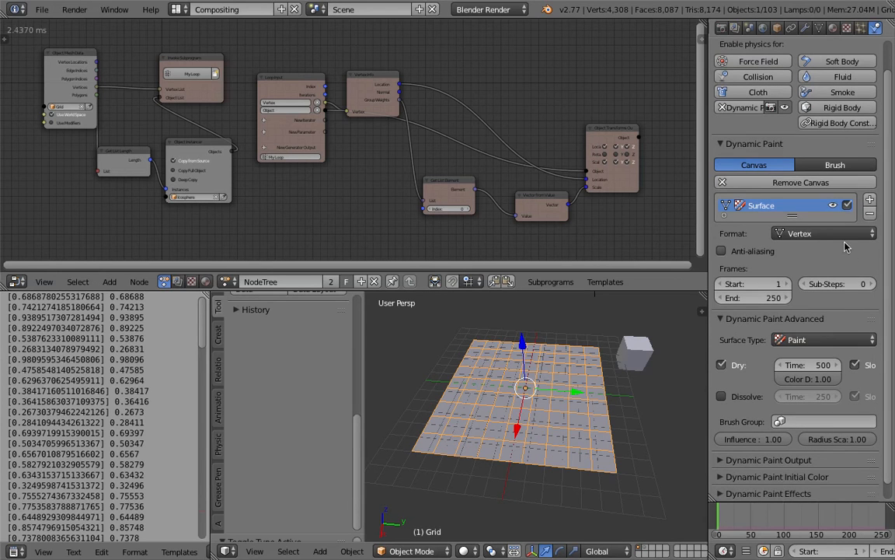
left_click(816, 236)
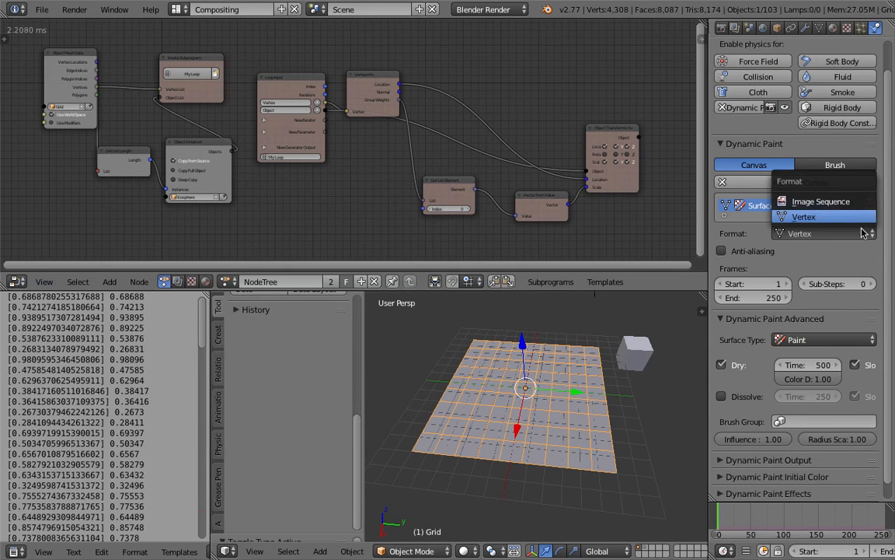
scroll(777, 241, "down", 2)
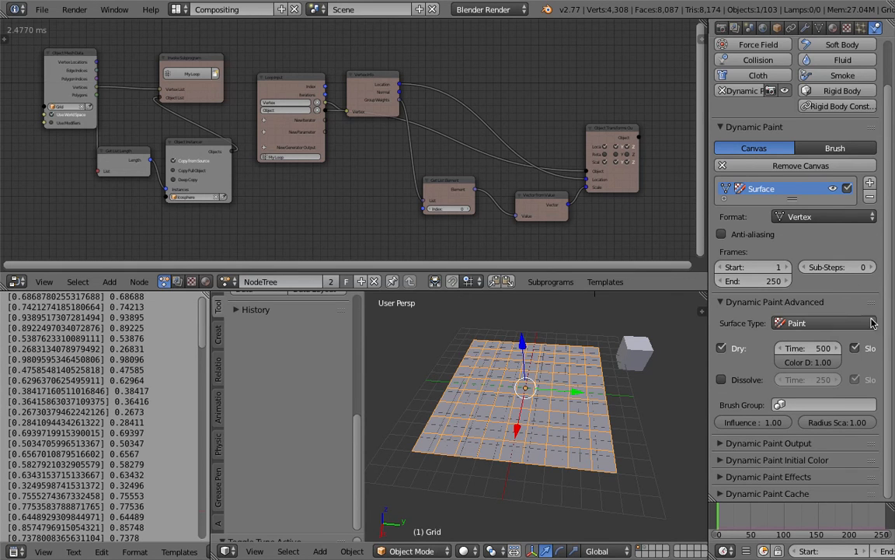
- Set the grid canvas's surface type to Weight and inspect the grid's weight display
left_click(803, 324)
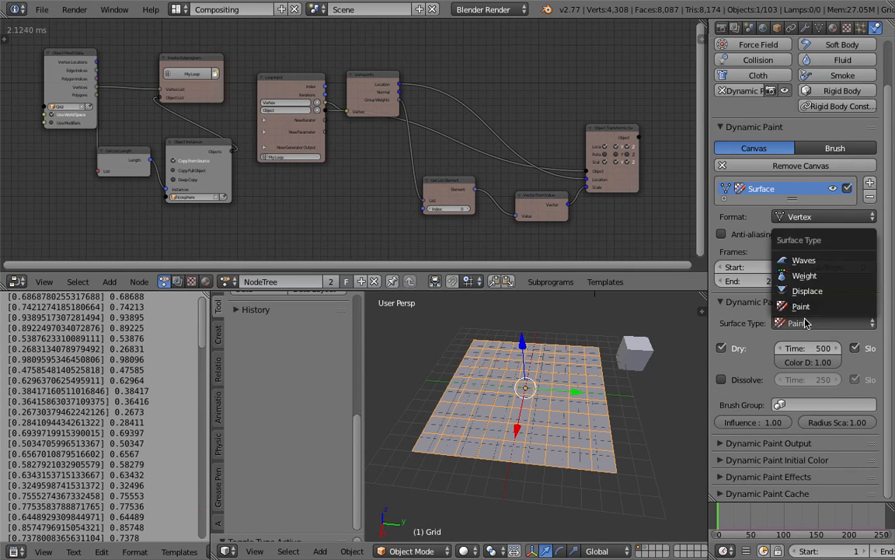
left_click(826, 277)
middle_click_drag(542, 387, 520, 388)
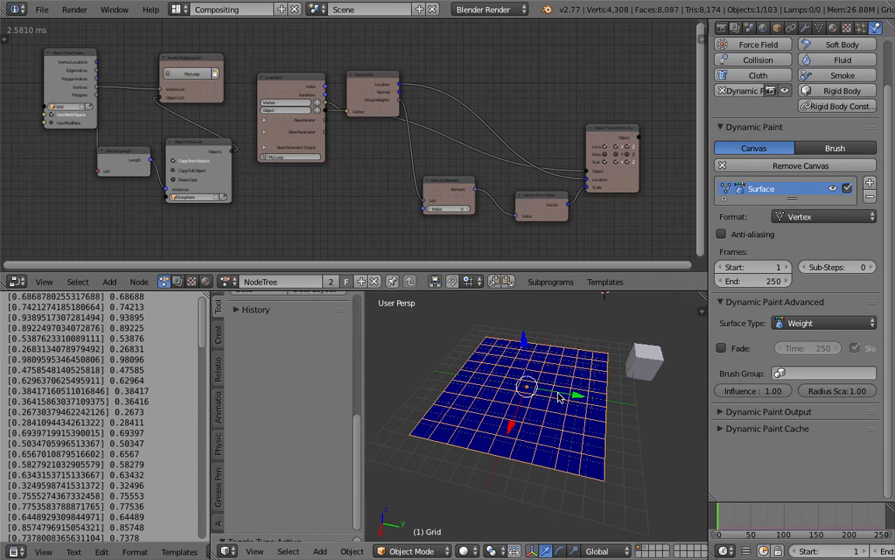
scroll(497, 377, "up", 2)
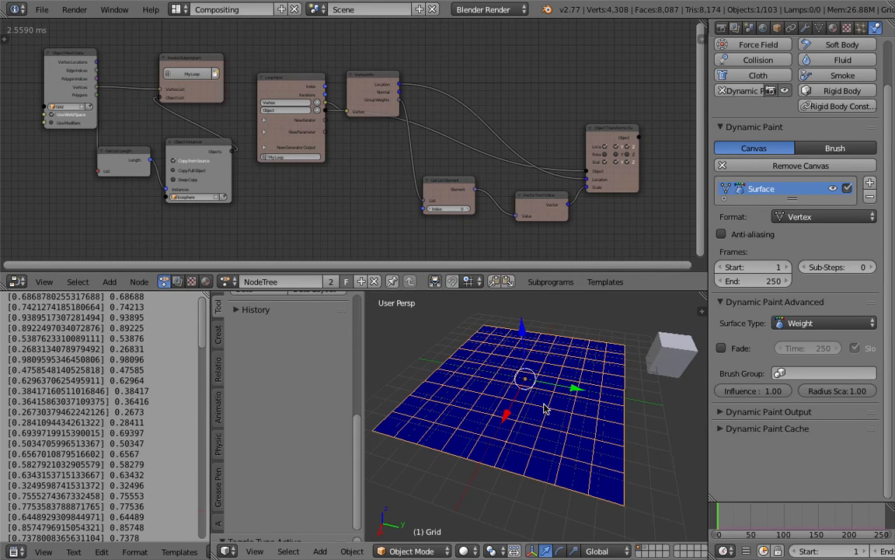
scroll(498, 369, "down", 2)
scroll(481, 362, "down", 1)
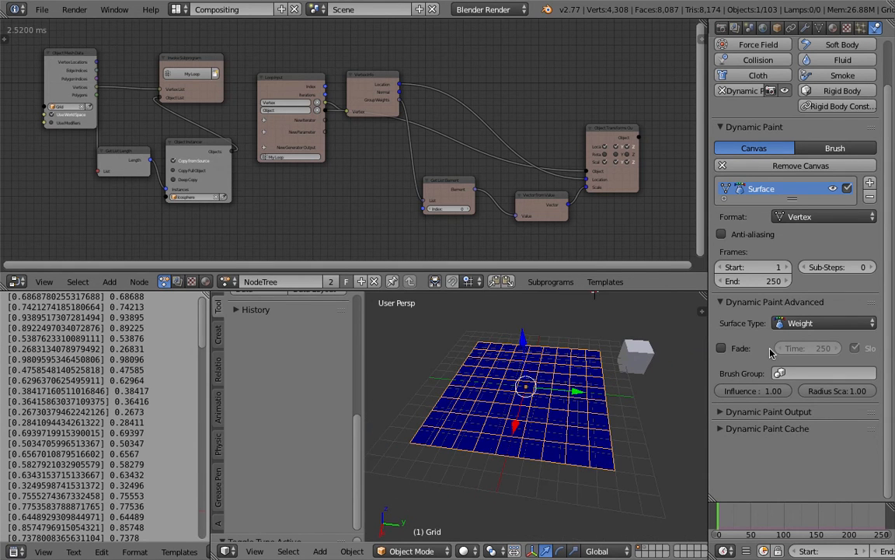
- Add the dp_weight output vertex group for the grid's canvas and check it in the grid's mesh data
left_click(754, 412)
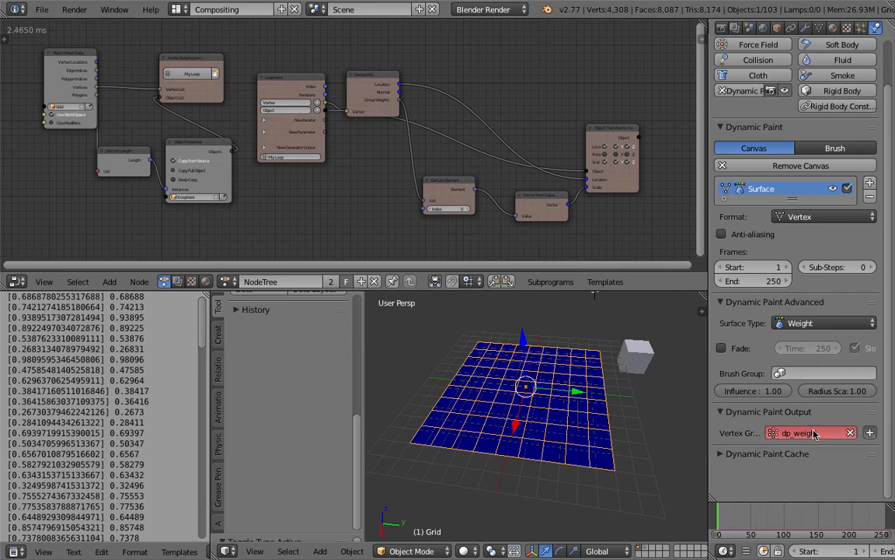
left_click(872, 434)
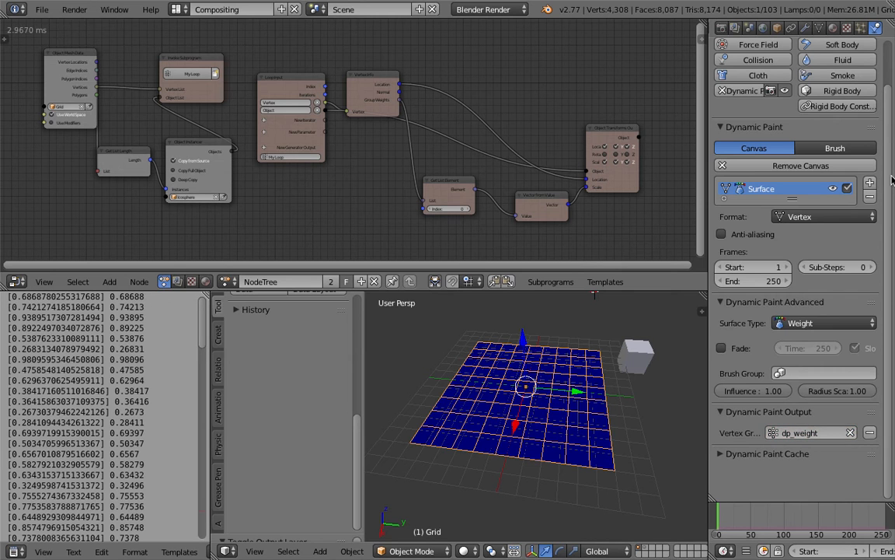
scroll(892, 181, "up", 3)
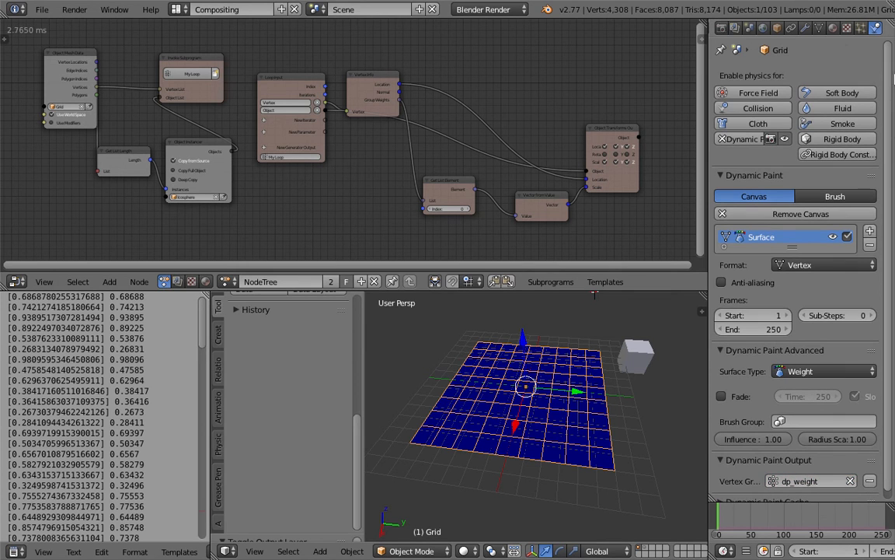
left_click(819, 30)
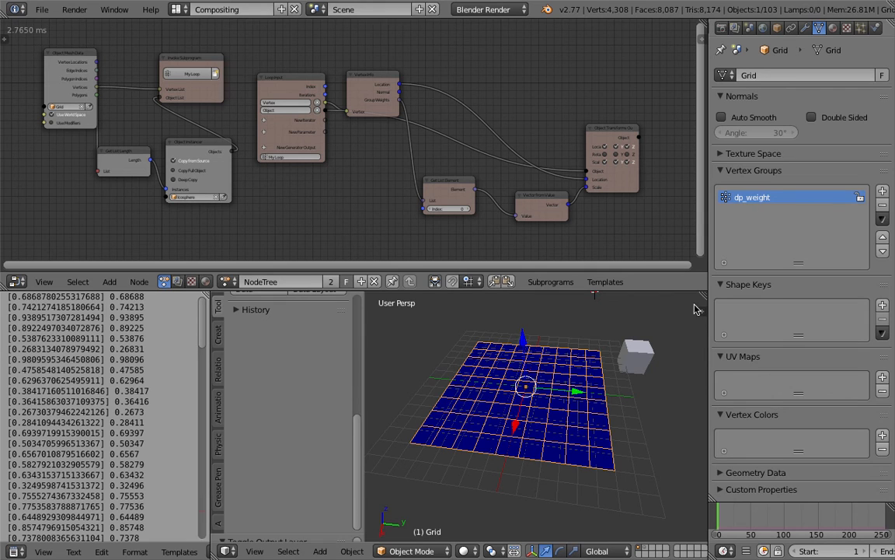
- Select the cube, enable Dynamic Paint on it as a brush and keep Mesh Volume as the paint source
right_click(636, 355)
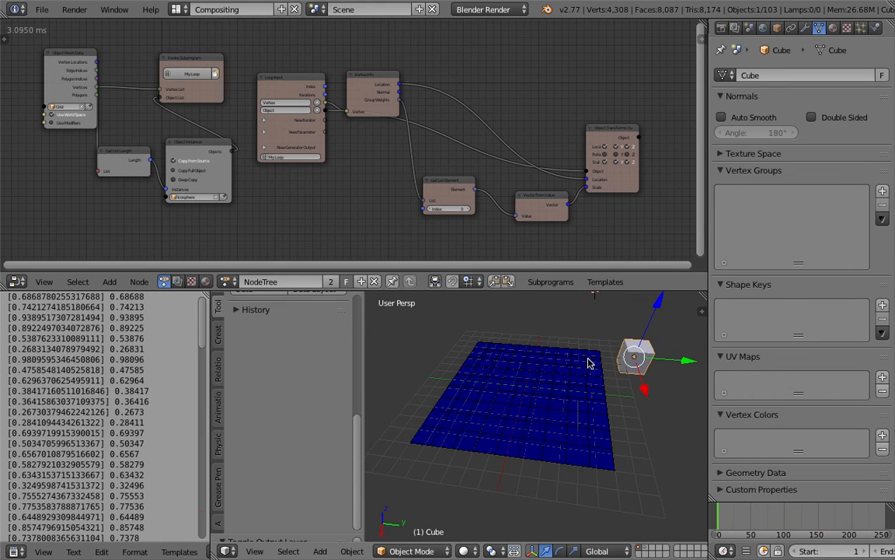
middle_click_drag(588, 363, 541, 357)
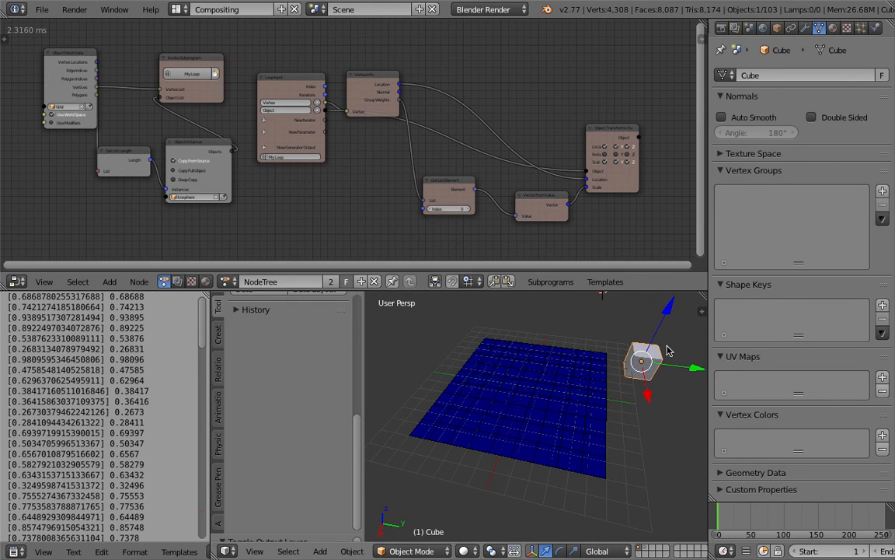
left_click(876, 28)
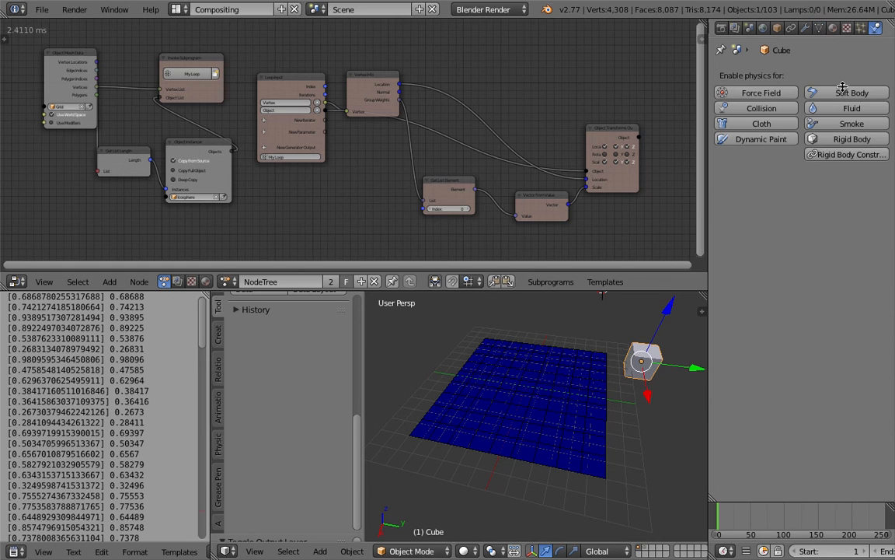
left_click(787, 141)
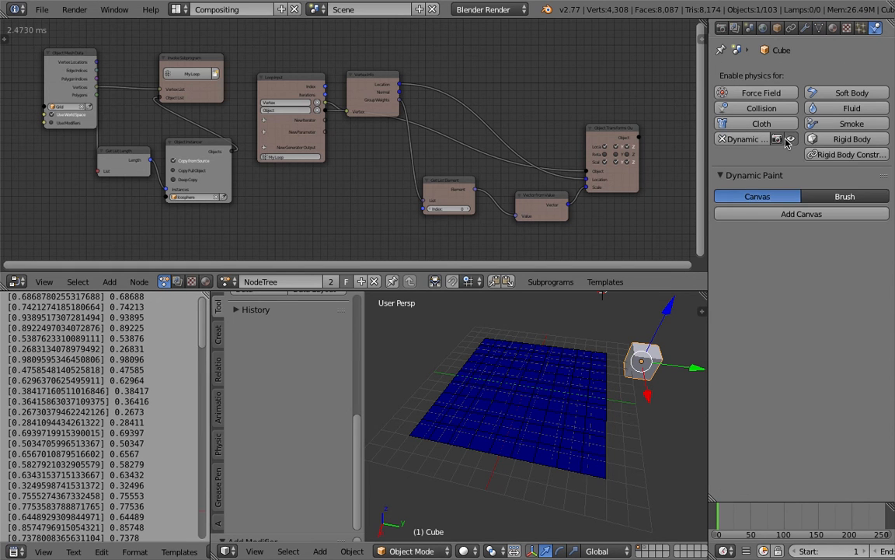
left_click(841, 196)
left_click(823, 215)
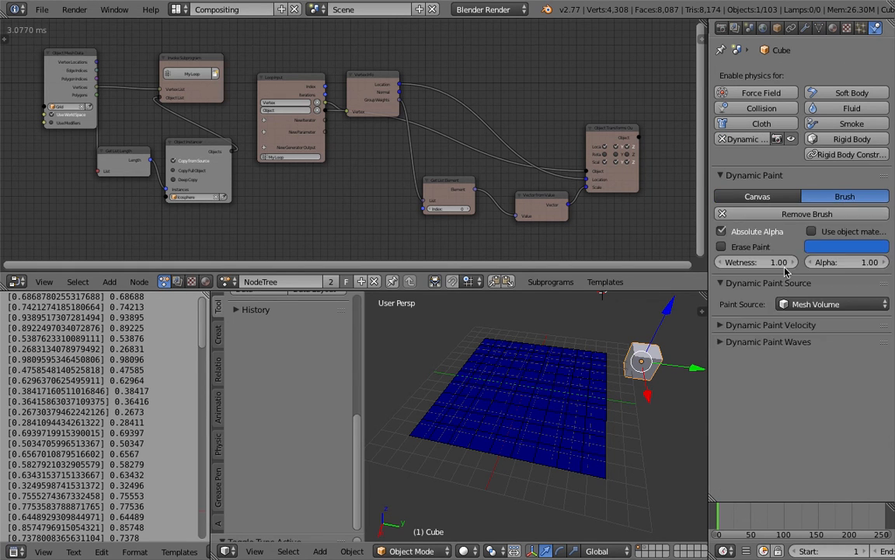
left_click(817, 305)
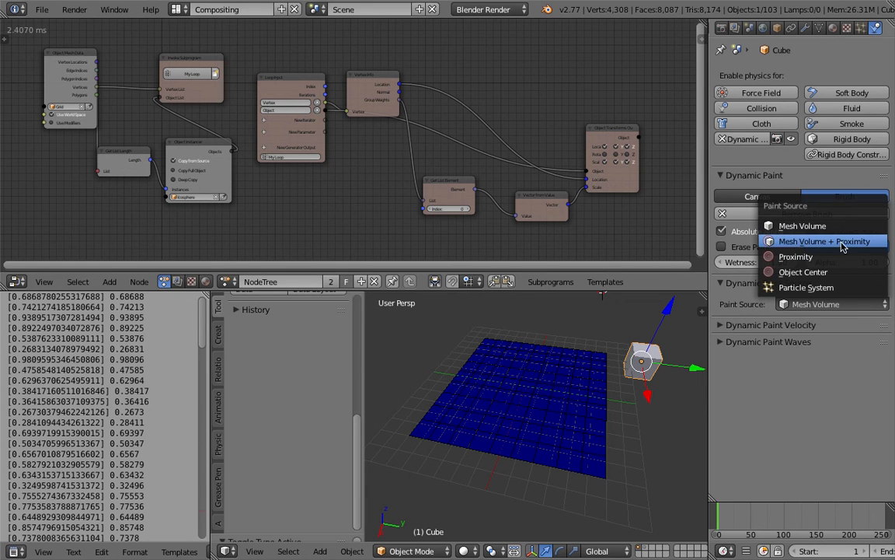
left_click(850, 302)
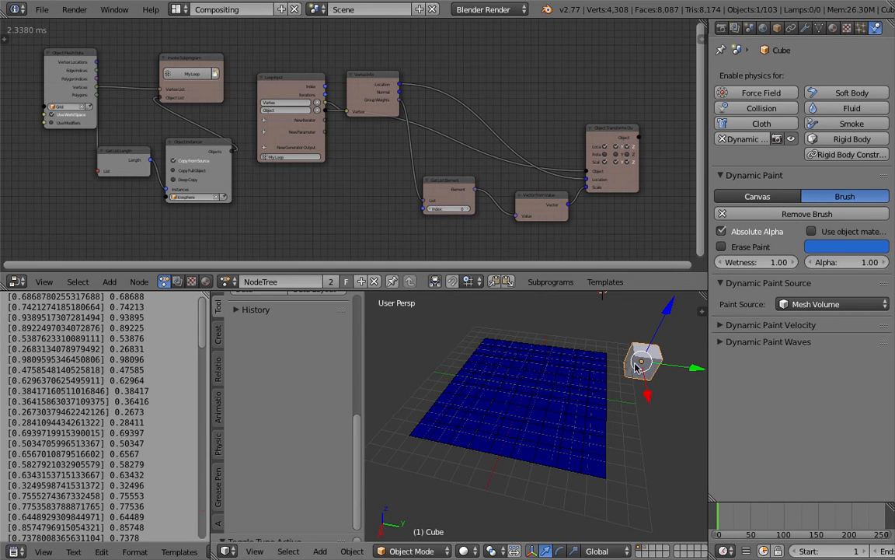
- Move the cube along the Y axis to about 7.06, close beside the grid's edge
middle_click_drag(630, 380, 642, 370)
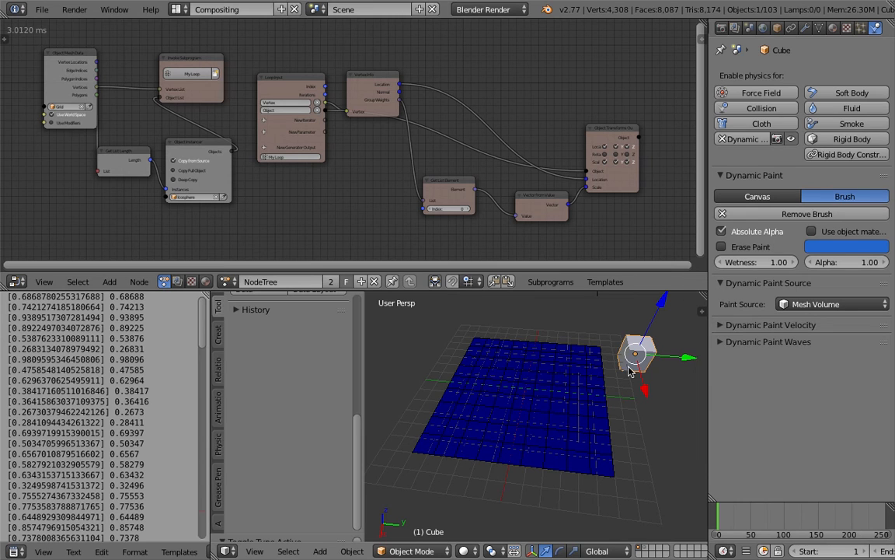
left_click_drag(682, 362, 642, 360)
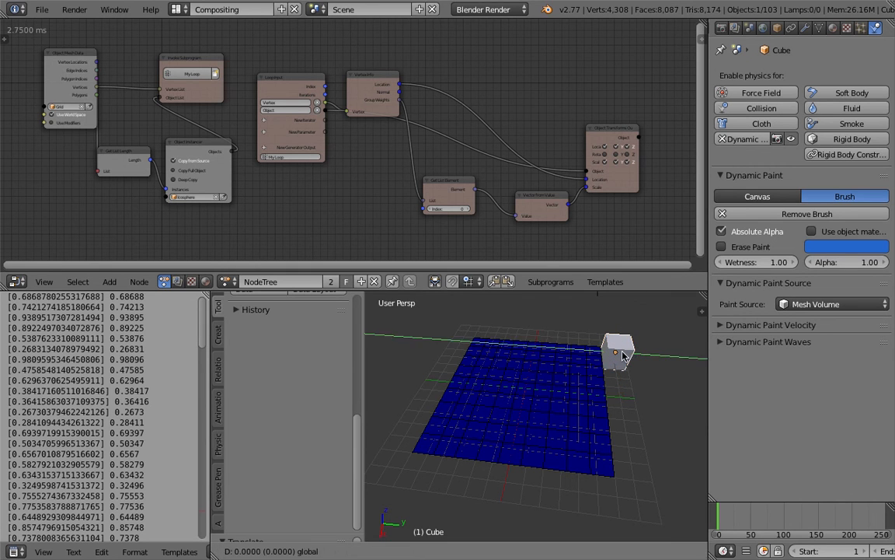
middle_click_drag(614, 358, 622, 359)
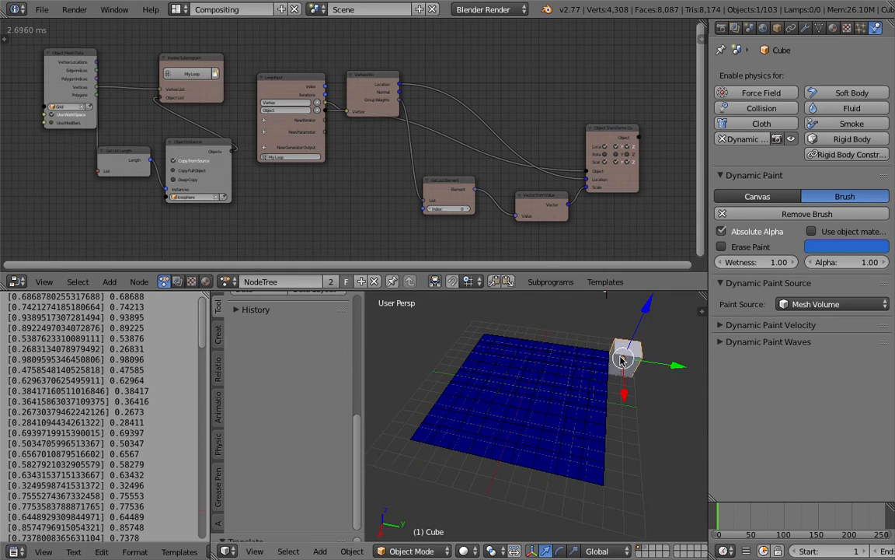
- Set the cube's maximum draw type to Wire in its object display settings
left_click(776, 28)
left_click(746, 458)
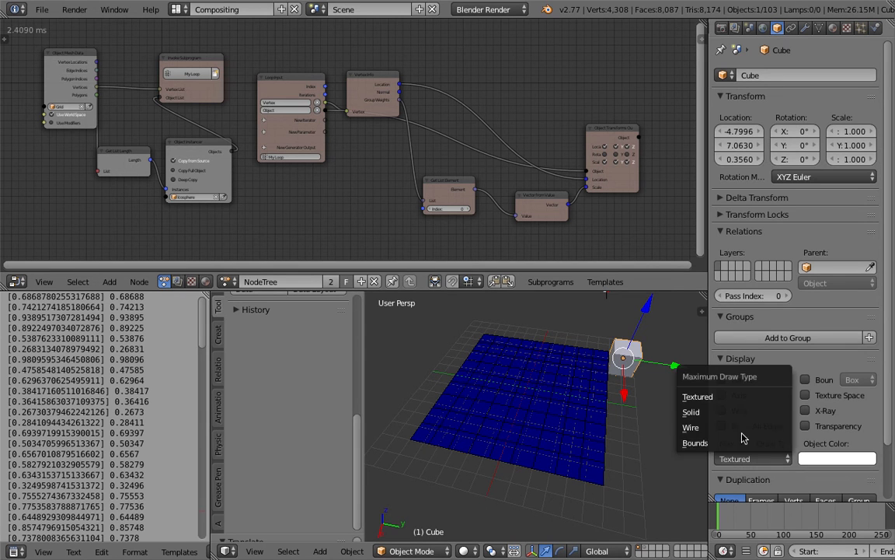
left_click(742, 395)
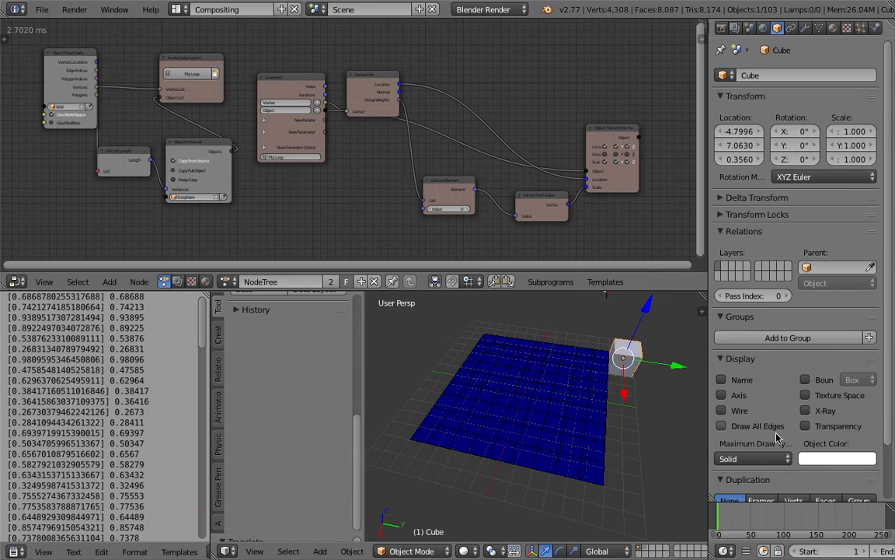
left_click(748, 459)
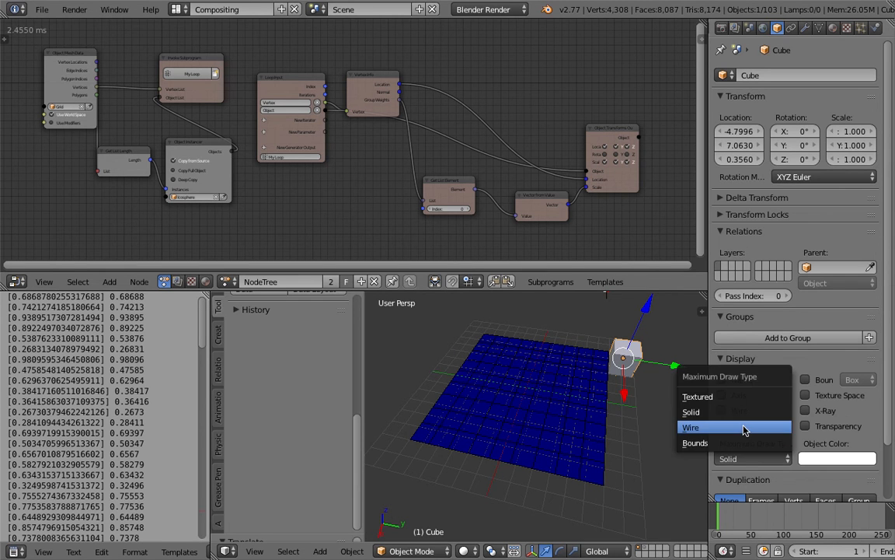
left_click(744, 427)
- Test the brush by moving the cube over the grid along Y and X, and bring it beside the edge at about X -2.14, Y 6.98
left_click_drag(675, 365, 627, 368)
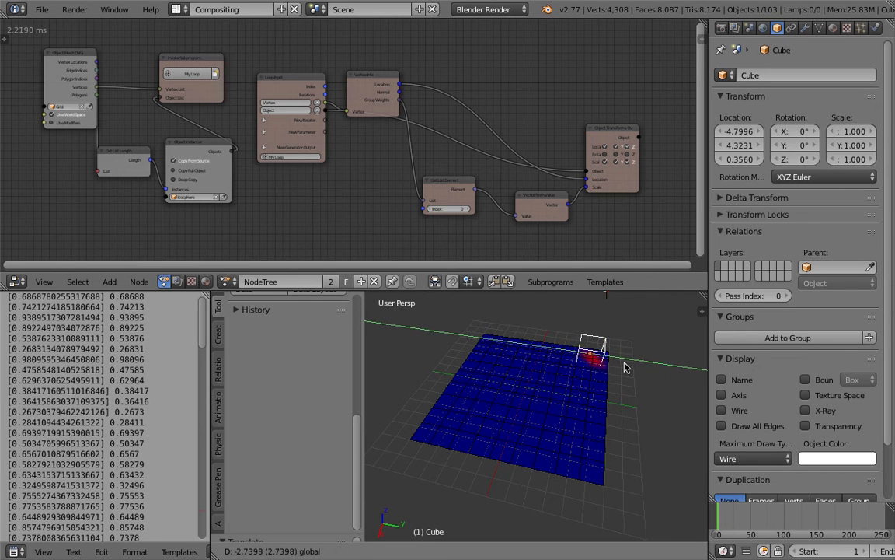
left_click_drag(584, 397, 581, 423)
left_click_drag(640, 388, 657, 398)
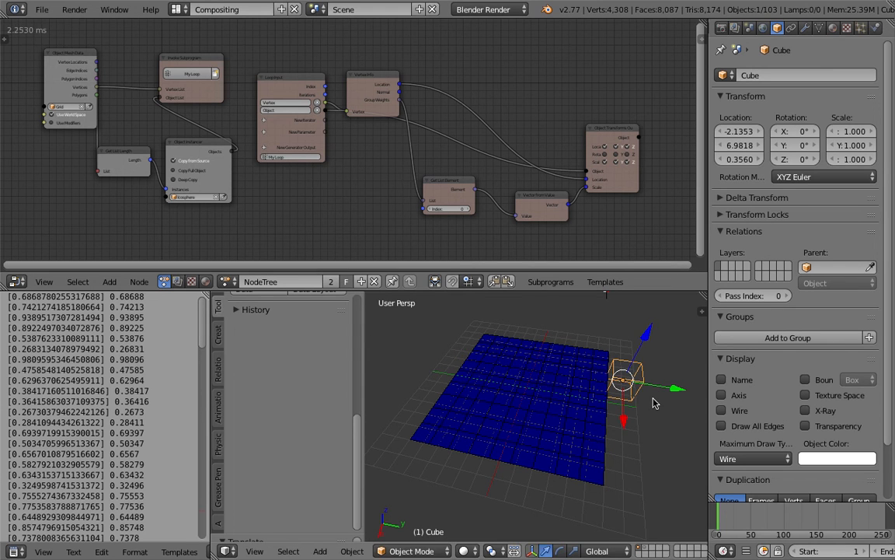
- Scale the cube's mesh up to roughly twice its size in Edit Mode and return to Object Mode
key("Tab")
key("s")
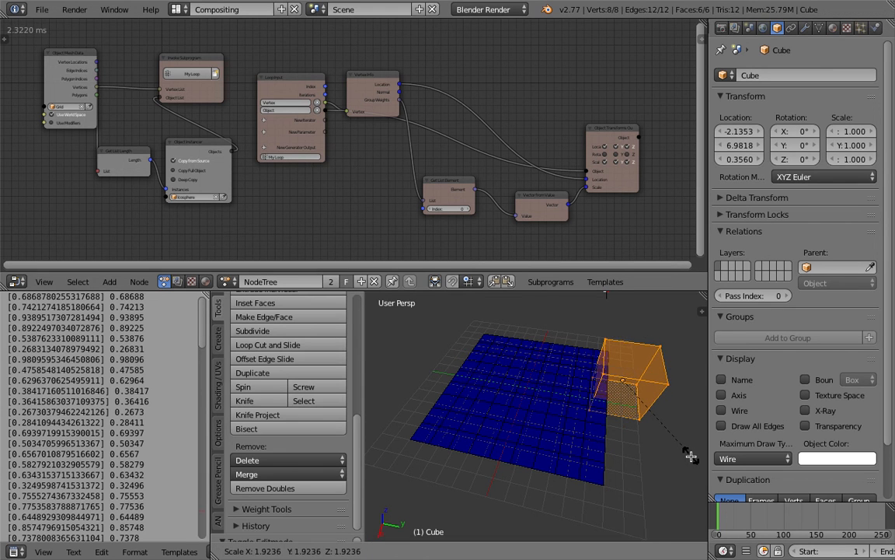
key("Escape")
key("Tab")
- Move the enlarged cube along the Y axis over the grid, ending at about Y 1.43
left_click_drag(679, 393, 567, 370)
mouse_move(575, 381)
middle_mouse_down()
mouse_move(541, 366)
mouse_move(558, 376)
middle_mouse_up()
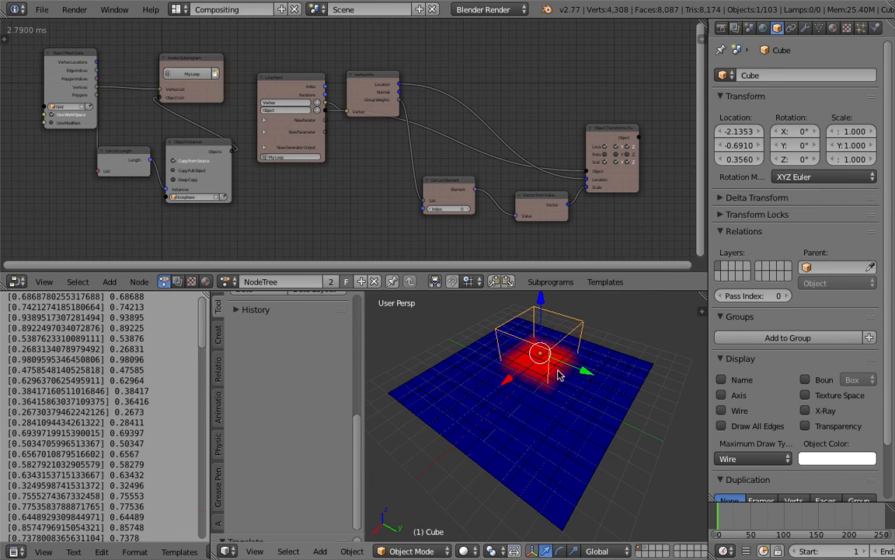
left_click_drag(543, 376, 636, 353)
middle_click_drag(575, 357, 501, 393)
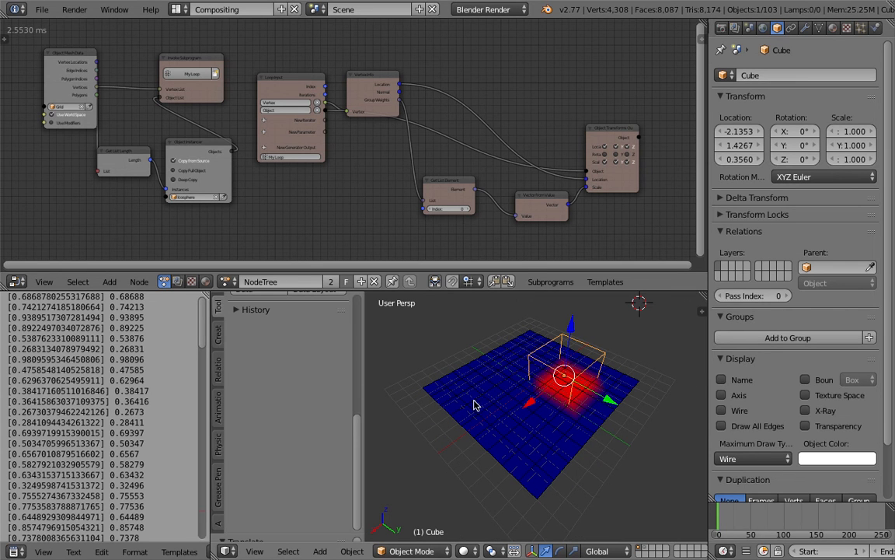
- With the cube selected, set its Dynamic Paint brush's paint source to Mesh Volume + Proximity
right_click(480, 400)
middle_click_drag(509, 399, 474, 384)
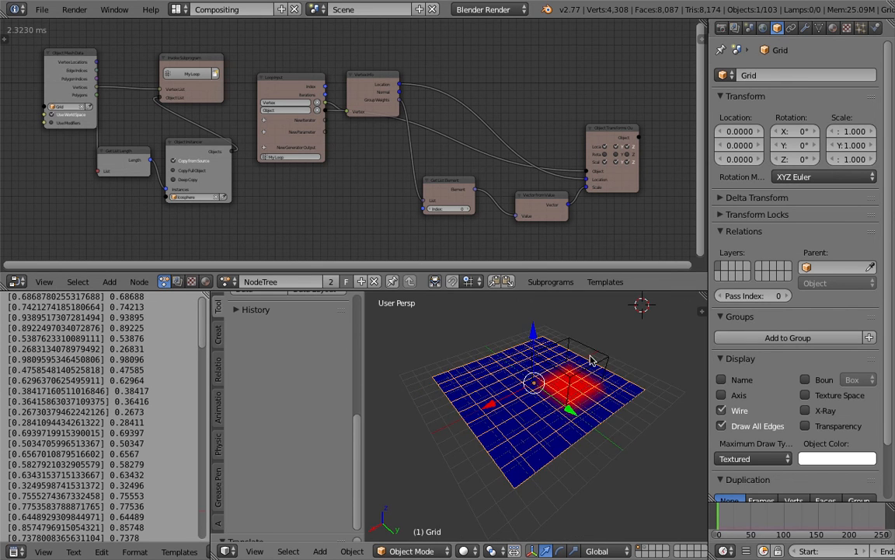
right_click(598, 355)
middle_click_drag(599, 355, 621, 361)
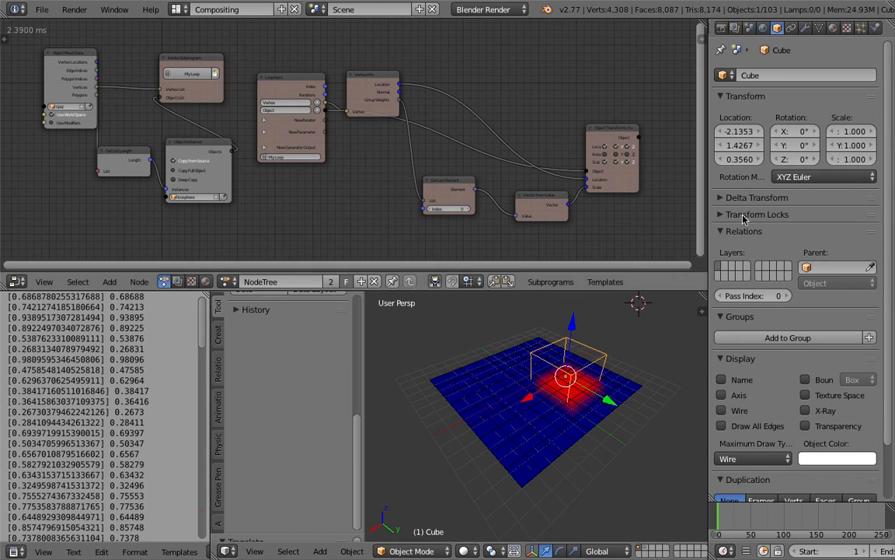
left_click(860, 30)
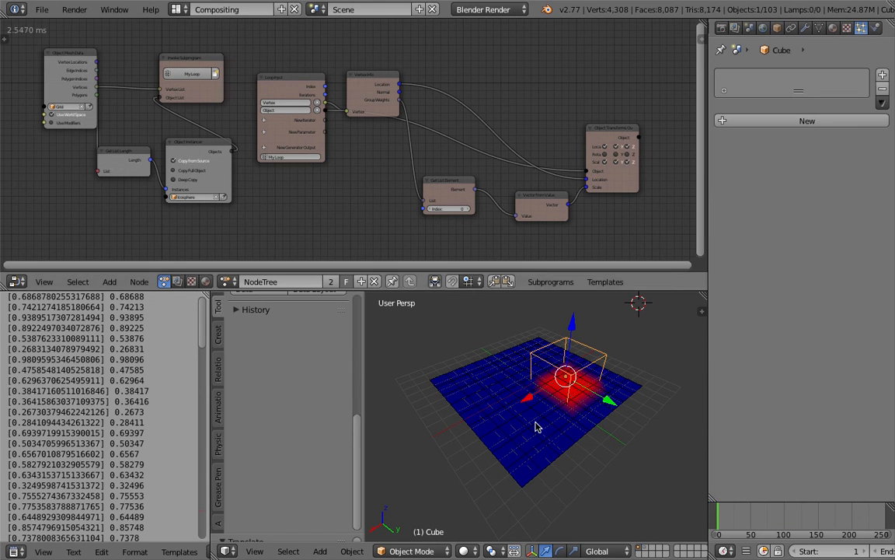
middle_click_drag(621, 378, 634, 375)
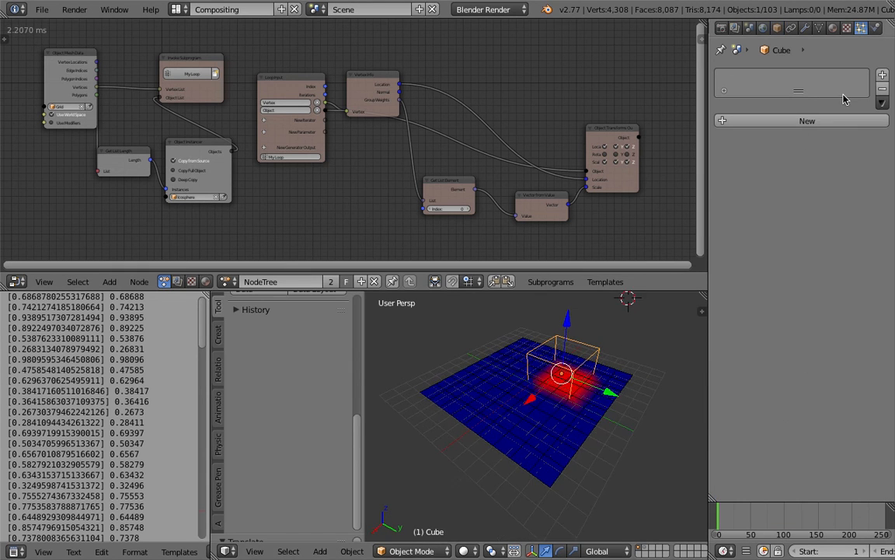
left_click(876, 29)
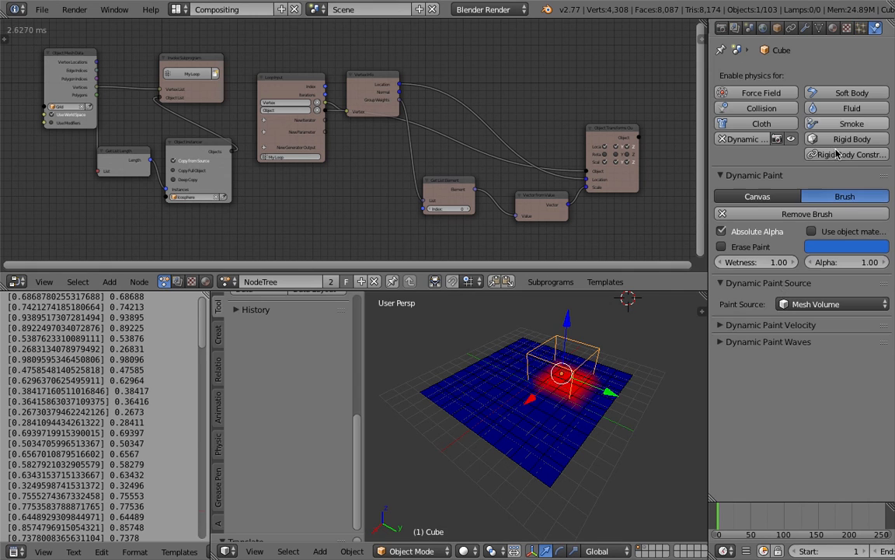
left_click(815, 306)
left_click(826, 242)
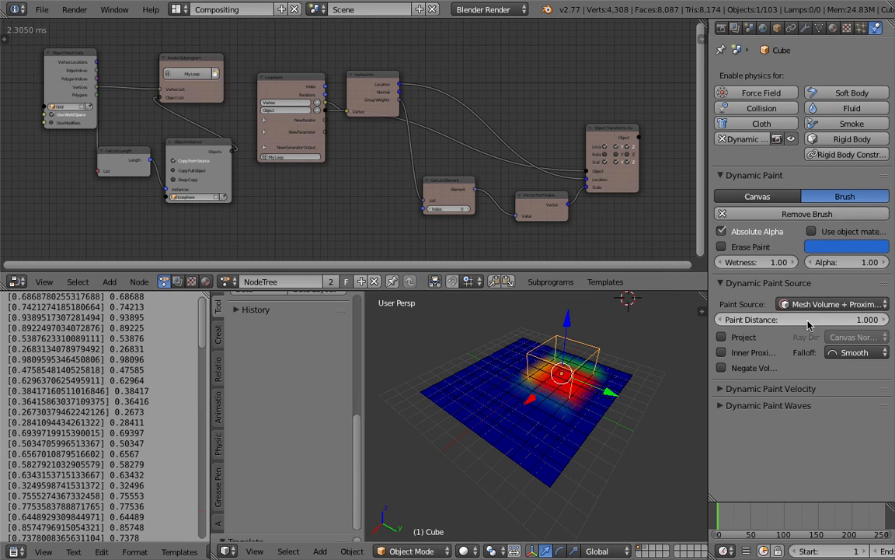
- Try a paint distance of 12.4 and look through the brush's falloff, velocity and waves options
mouse_move(827, 324)
left_mouse_down()
mouse_move(894, 324)
mouse_move(859, 324)
left_mouse_up()
left_click(855, 353)
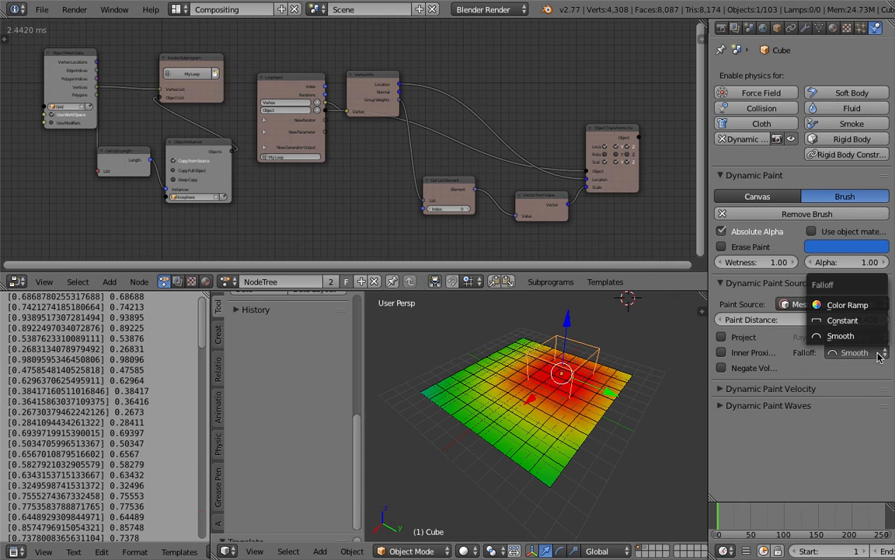
left_click(739, 389)
left_click(773, 389)
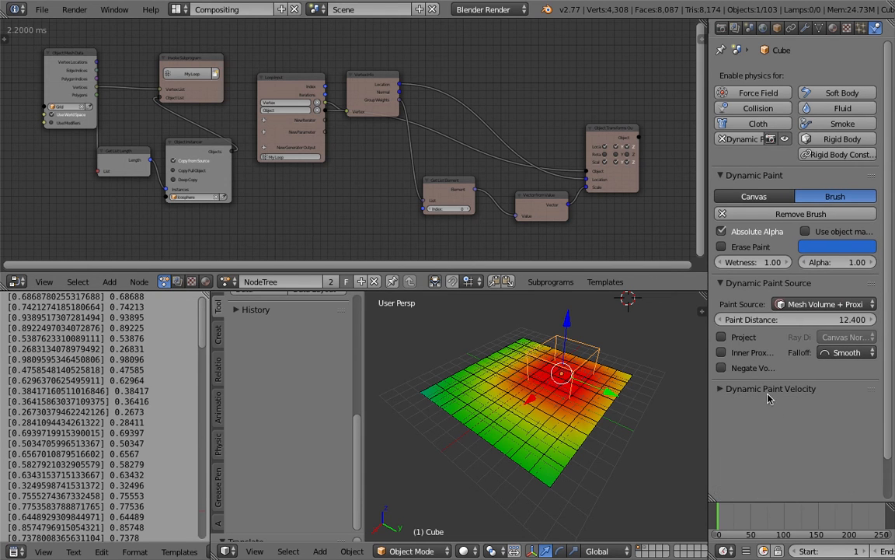
left_click(769, 406)
left_click(770, 405)
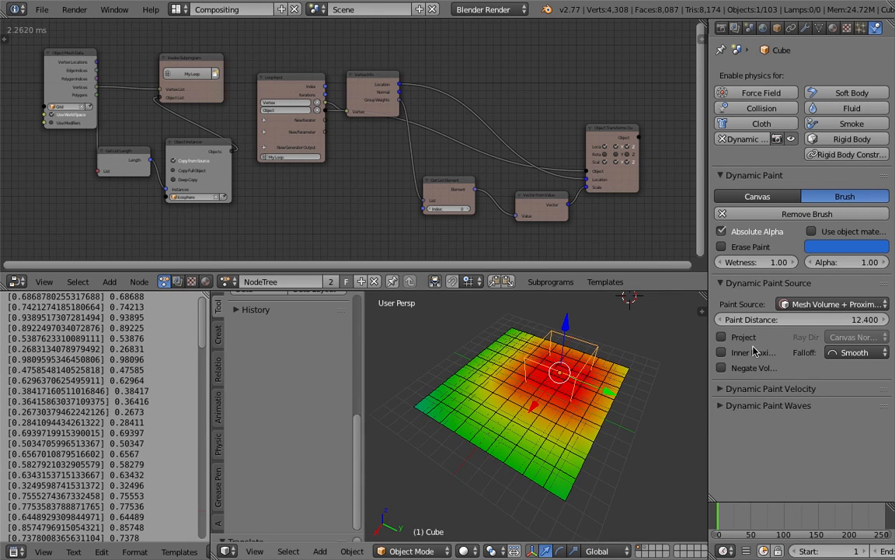
- Set the cube brush's paint distance to 2
left_click(865, 319)
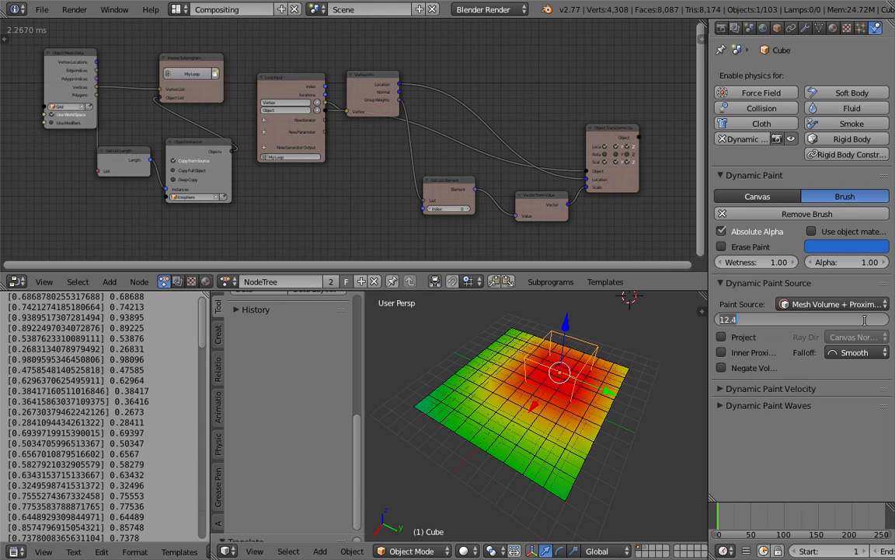
type("2")
key("Return")
- Try Proximity alone as the paint source and return to Mesh Volume + Proximity
left_click(806, 304)
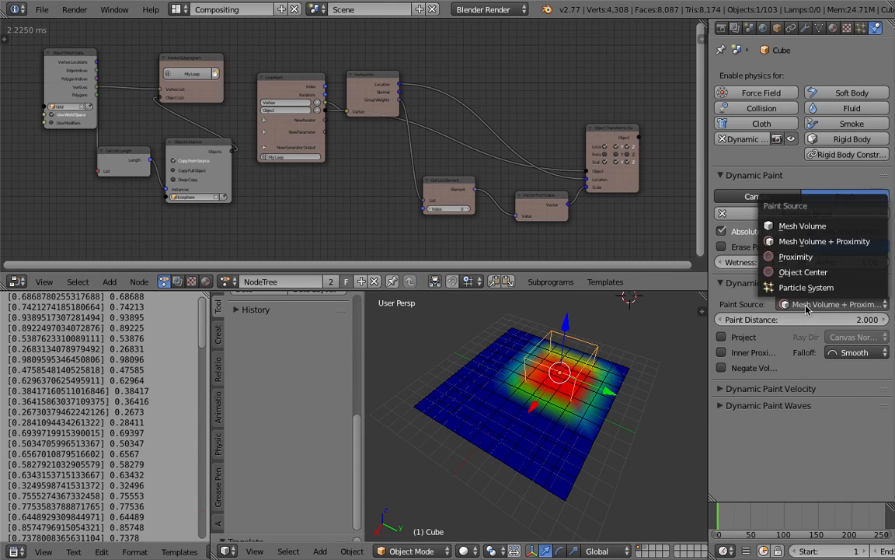
left_click(796, 257)
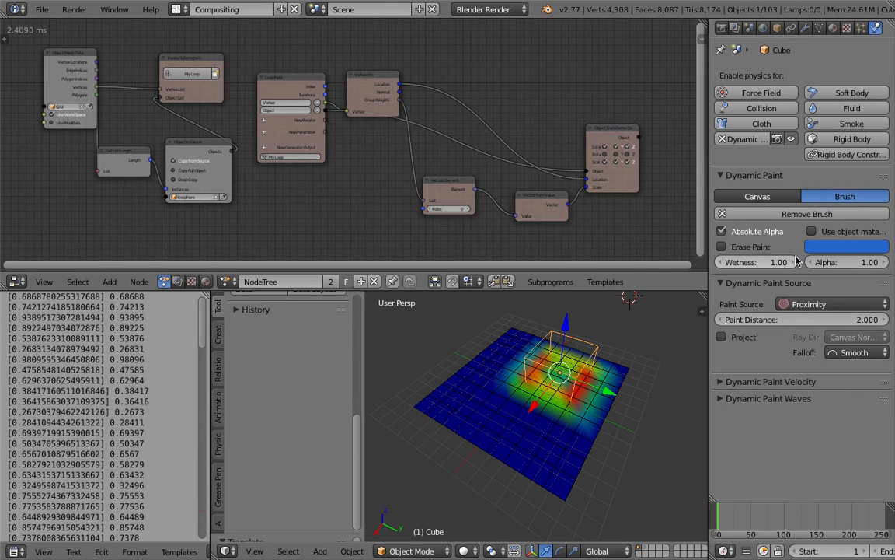
left_click(805, 307)
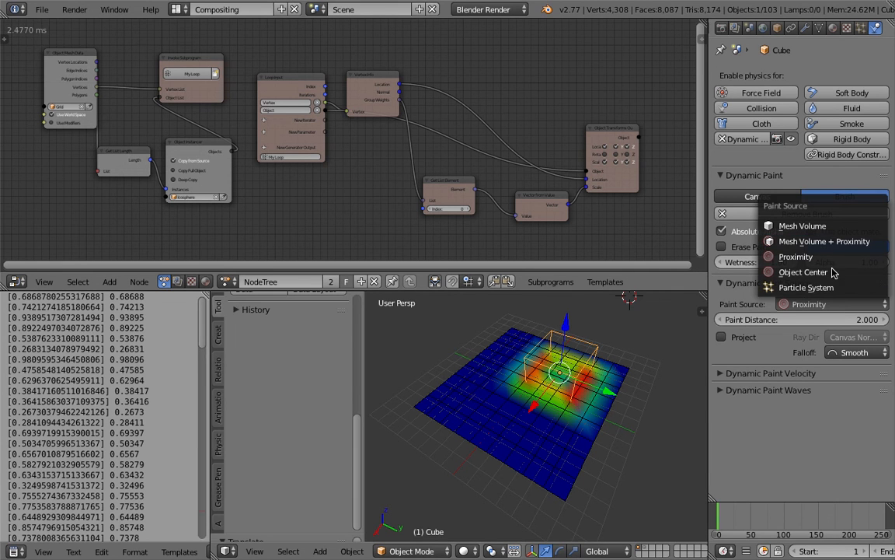
left_click(833, 255)
left_click(812, 304)
left_click(826, 242)
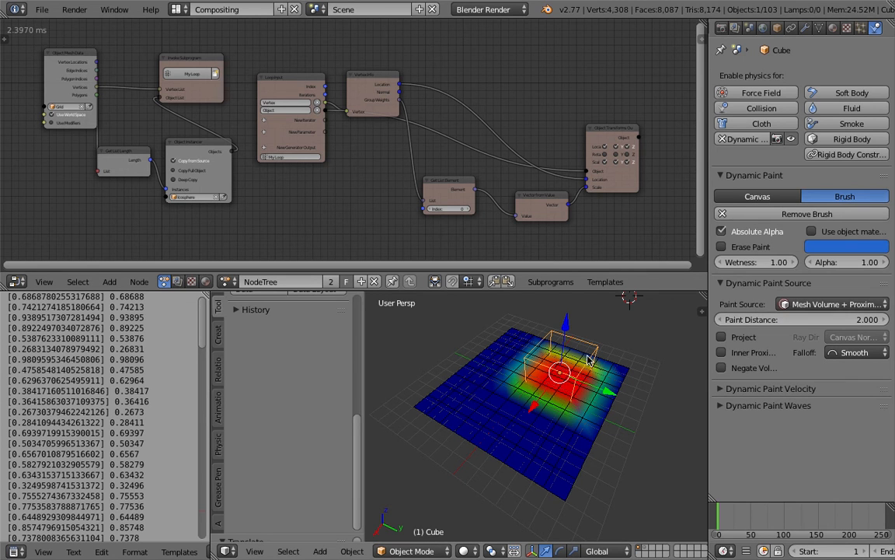
- Test the proximity brush by moving the cube along the Y and X axes to the grid's edge
middle_click_drag(587, 352, 595, 345)
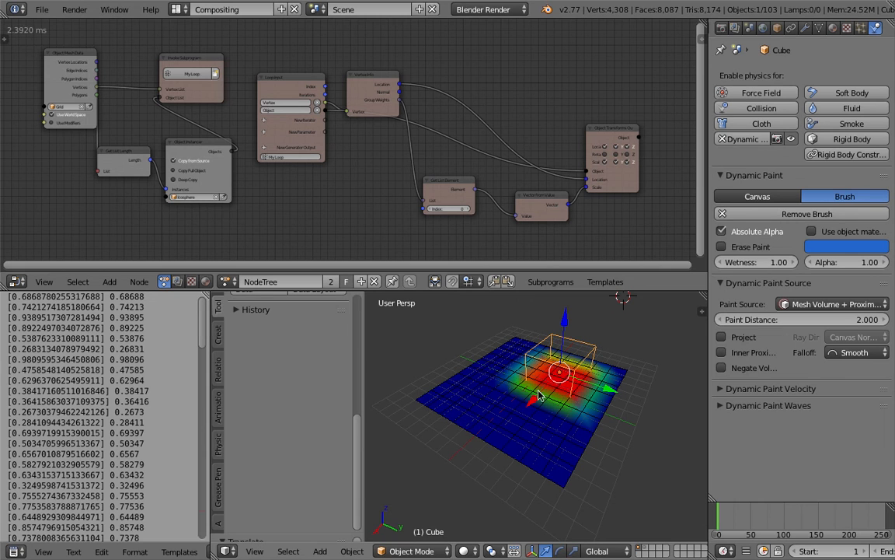
mouse_move(572, 410)
middle_mouse_down()
mouse_move(569, 398)
mouse_move(557, 410)
middle_mouse_up()
mouse_move(605, 391)
left_mouse_down()
mouse_move(682, 409)
mouse_move(476, 359)
mouse_move(567, 342)
mouse_move(618, 416)
mouse_move(612, 421)
left_mouse_up()
key("g")
key("y")
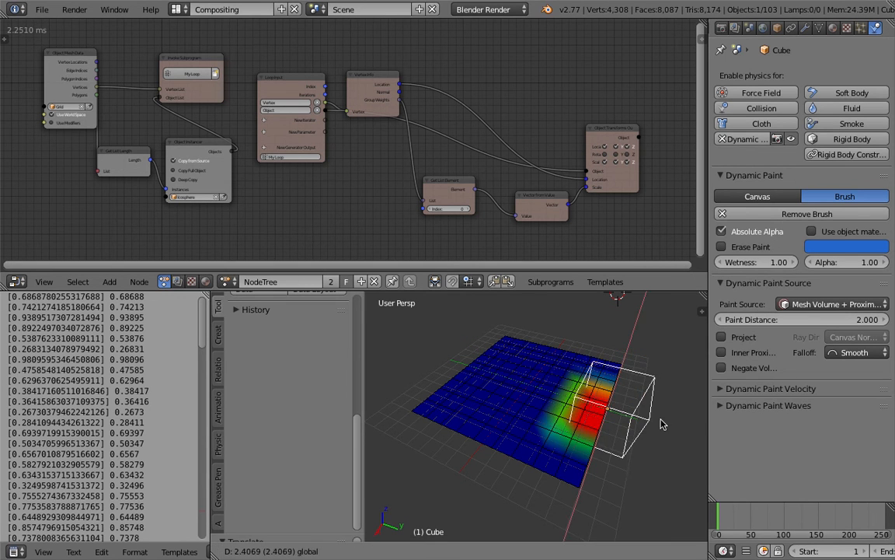
left_click(605, 418)
- Save the file and move the cube along Y back over the middle of the grid
key("ctrl+s")
key("Return")
scroll(588, 409, "down", 1)
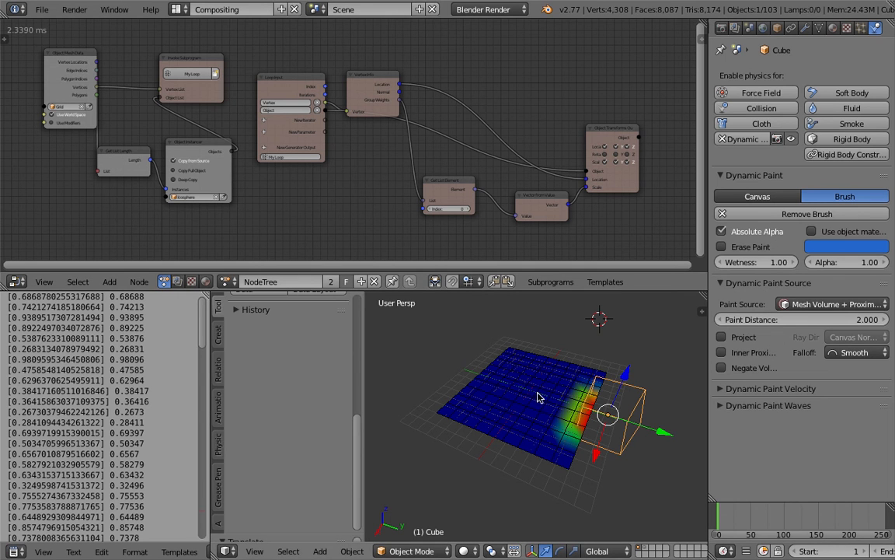
left_click_drag(636, 424, 514, 387)
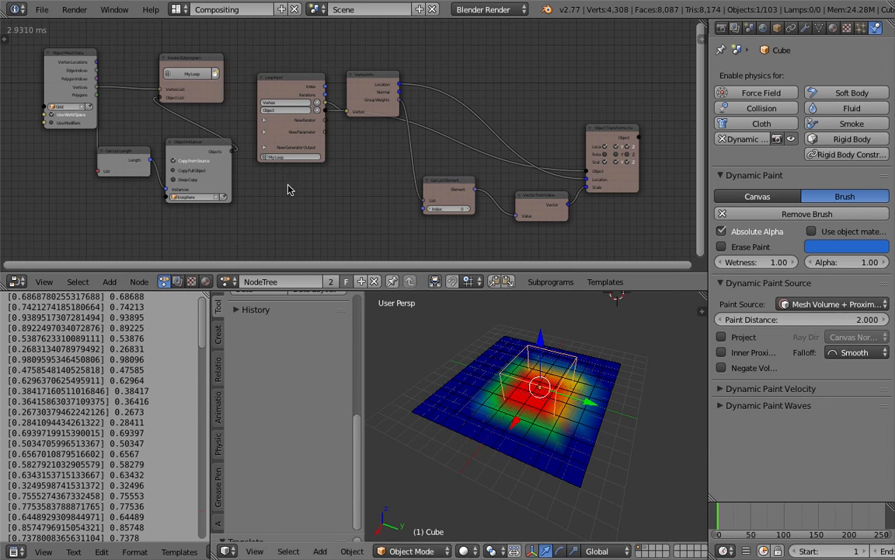
- Examine the node tree closely, focusing on the Object Mesh Data node and the instancing and loop nodes
middle_click_drag(340, 187, 372, 195)
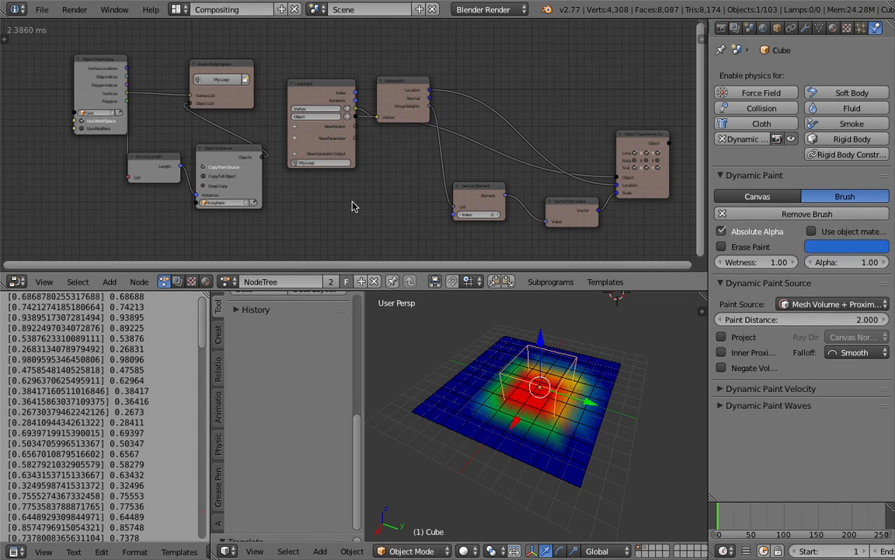
middle_click_drag(510, 403, 514, 409)
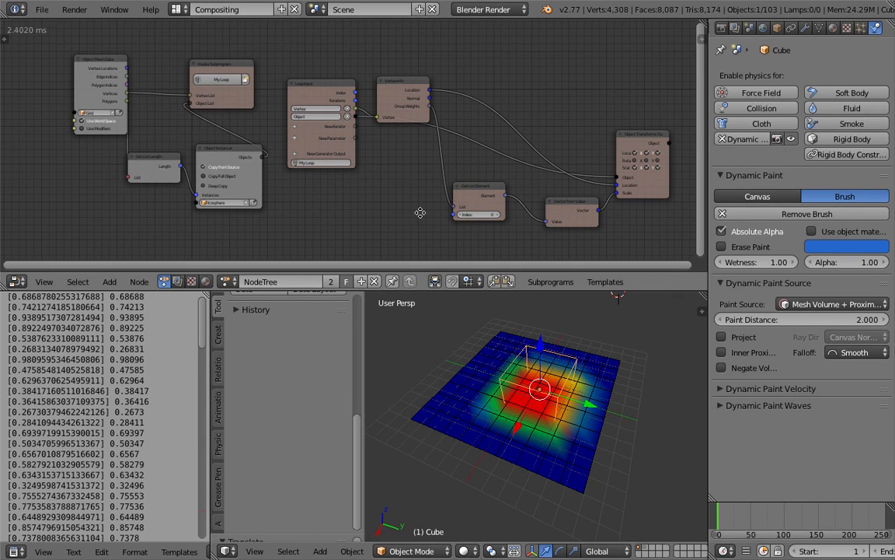
middle_click_drag(421, 212, 491, 214)
scroll(415, 210, "up", 1)
scroll(397, 210, "up", 2)
middle_click_drag(410, 210, 455, 221)
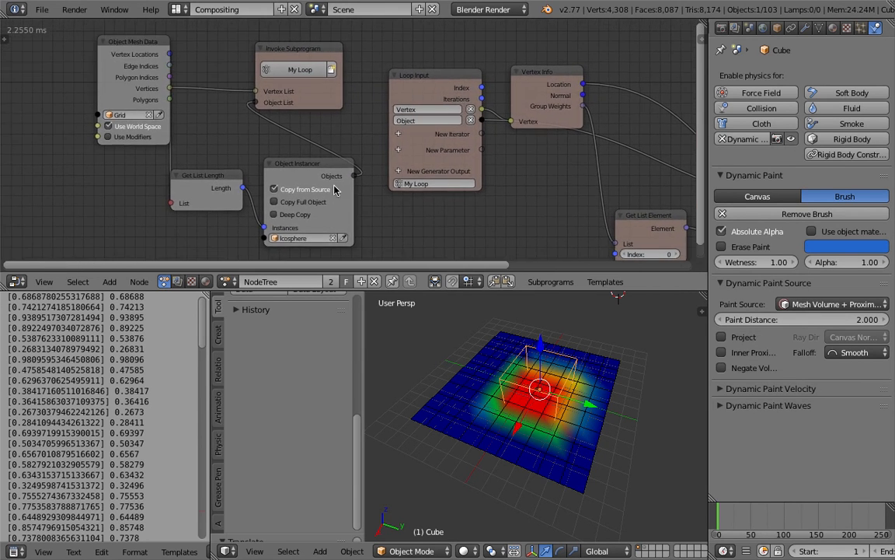
scroll(100, 144, "up", 1)
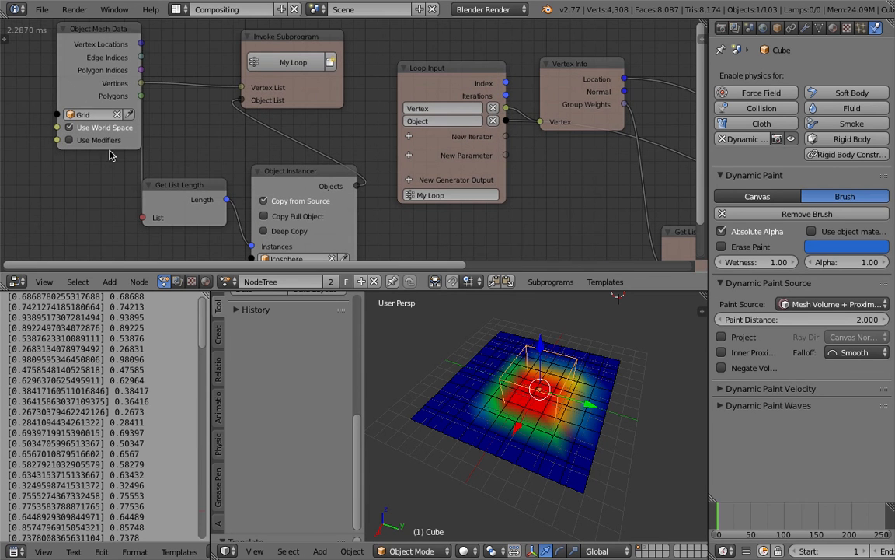
- Select the grid and inspect its Dynamic Paint modifier, widening the properties area to show the full name
right_click(614, 379)
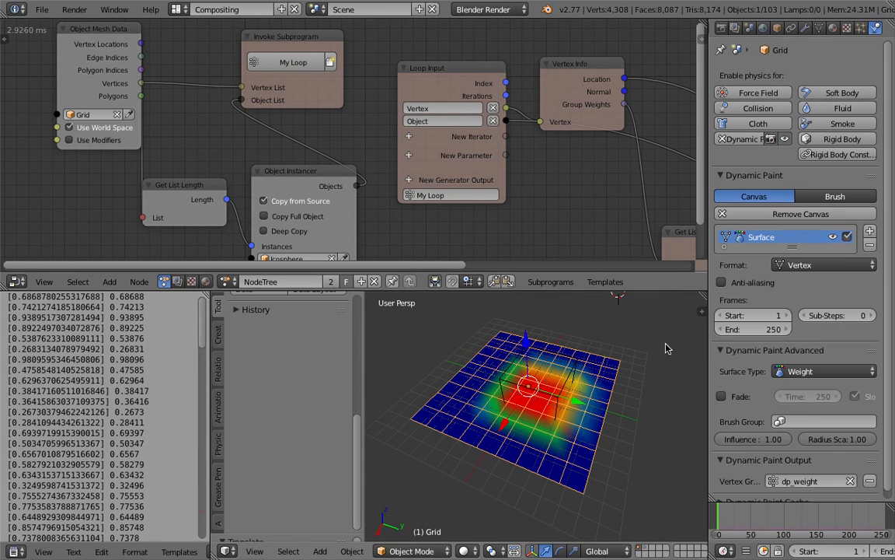
left_click(805, 28)
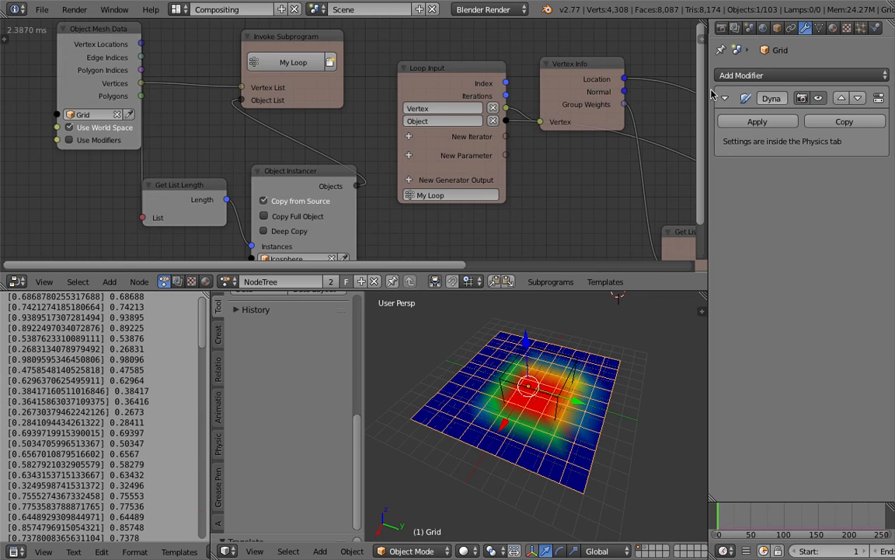
mouse_move(708, 89)
left_mouse_down()
mouse_move(611, 89)
mouse_move(672, 89)
left_mouse_up()
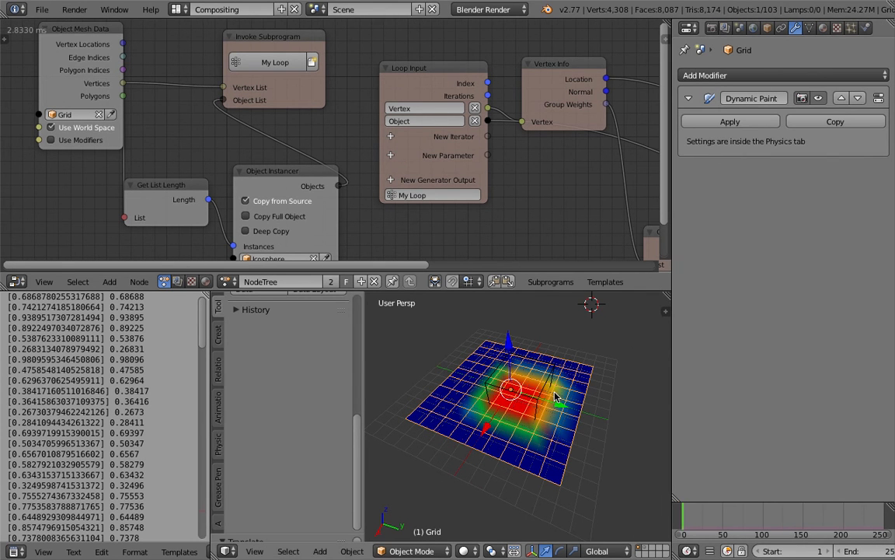
middle_click_drag(555, 396, 534, 410)
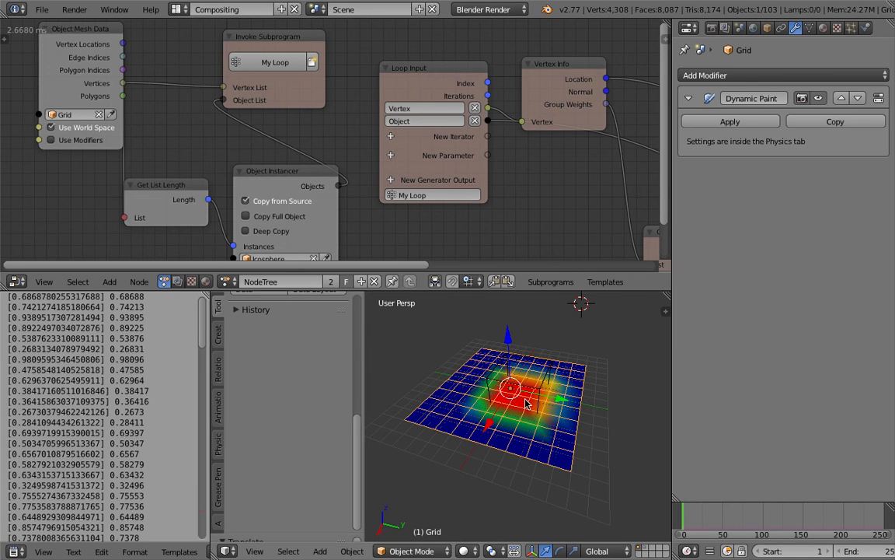
- Enable Use Modifiers on the Object Mesh Data node that reads the grid
scroll(173, 153, "down", 3)
middle_click_drag(194, 148, 152, 139)
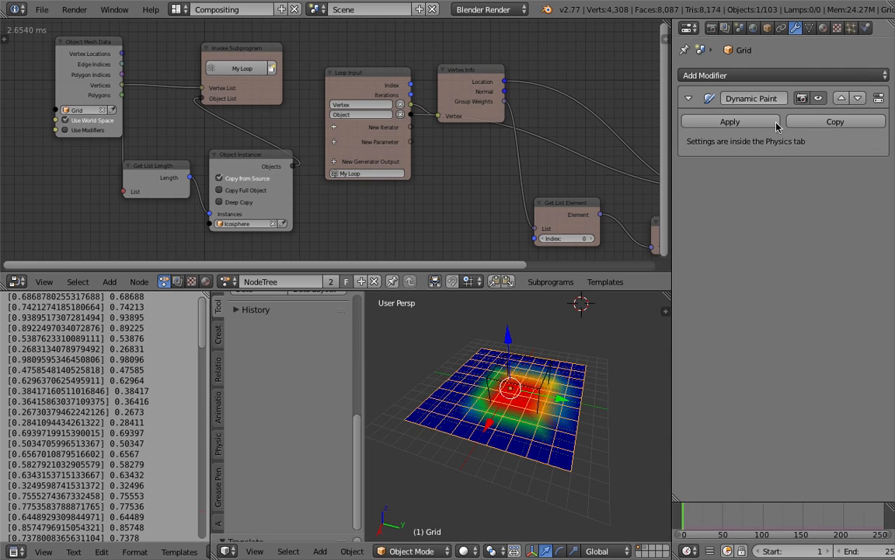
left_click(93, 132)
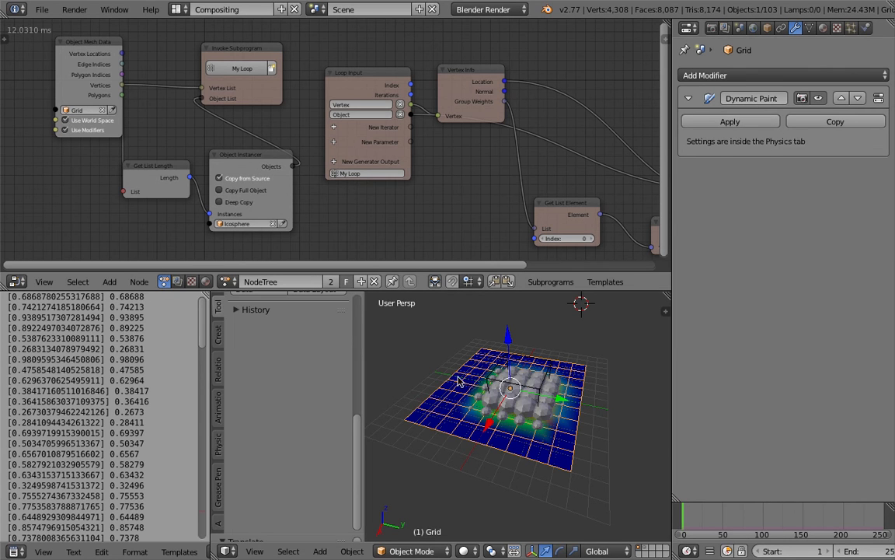
middle_click_drag(476, 390, 482, 404)
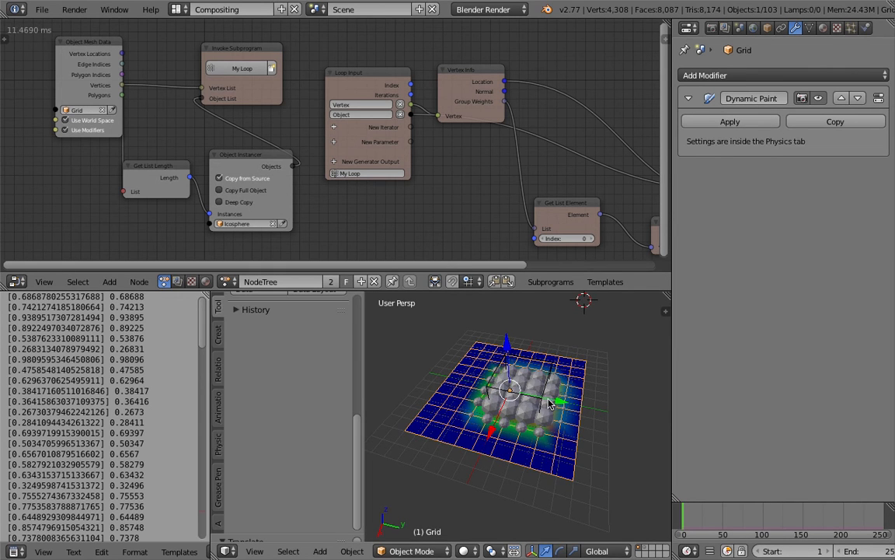
- Select the cube, slide it along Y over the grid and scale it down uniformly to about 0.612
right_click(553, 366)
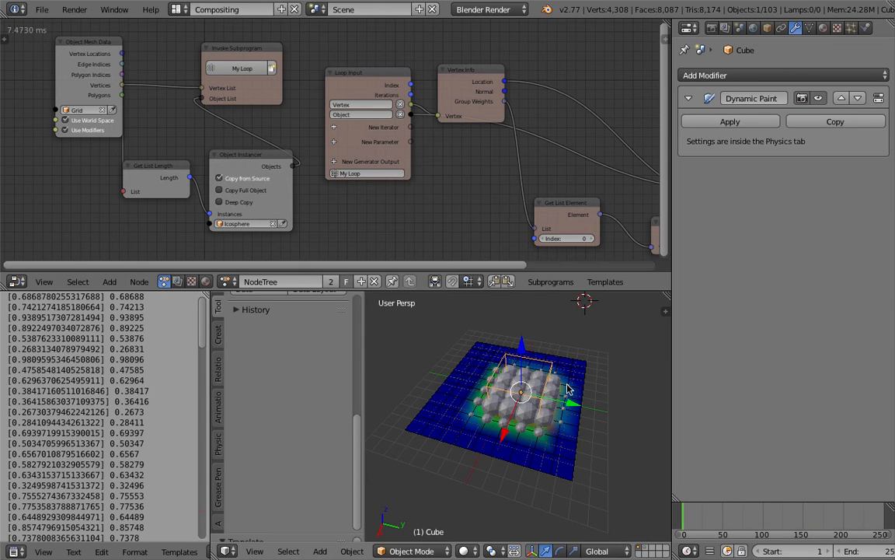
left_click_drag(577, 402, 512, 406)
left_click_drag(566, 420, 578, 432)
key("s")
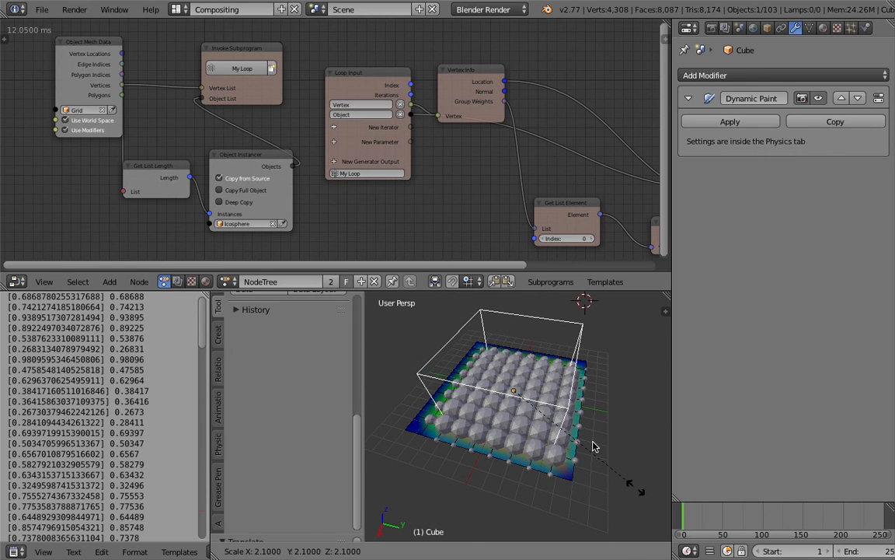
left_click(558, 407)
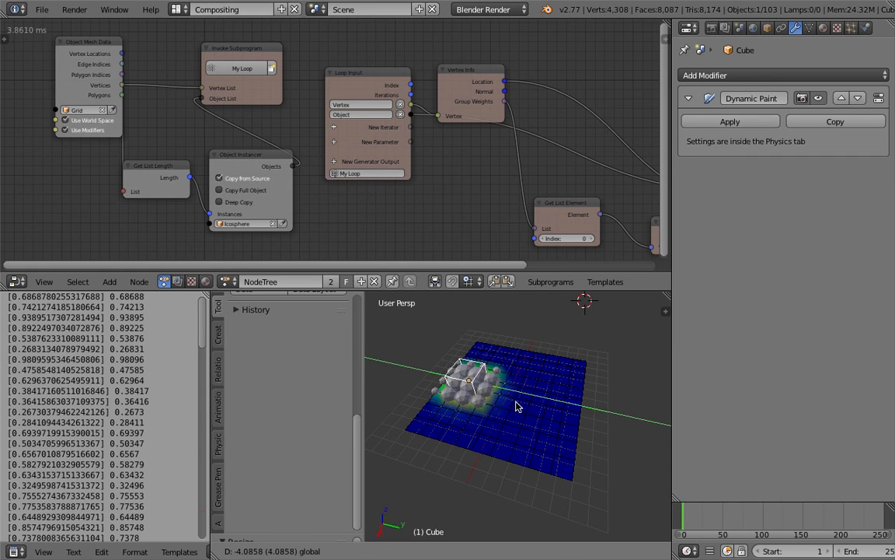
right_click(562, 417)
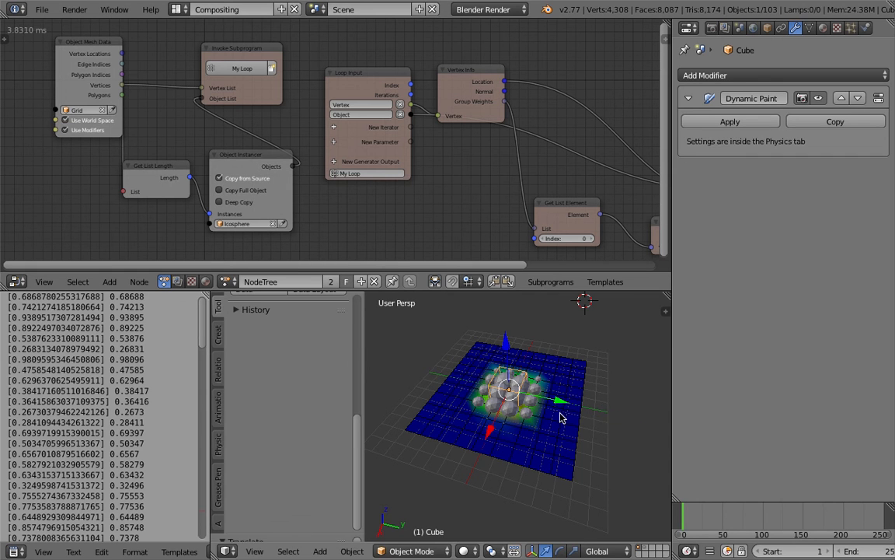
mouse_move(532, 402)
middle_mouse_down()
mouse_move(452, 392)
mouse_move(474, 381)
middle_mouse_up()
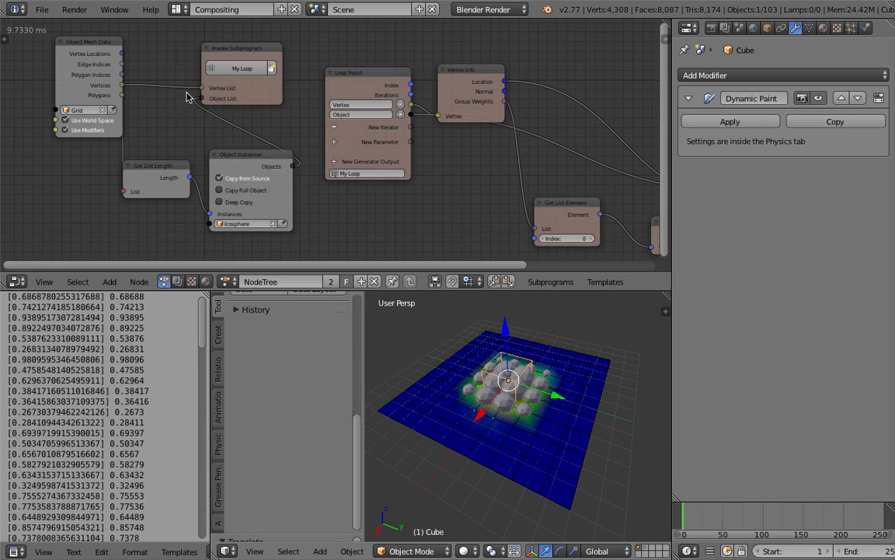
- Save the file and move the cube along Y clear of the grid's edge, to about Y 9.41
left_click(42, 9)
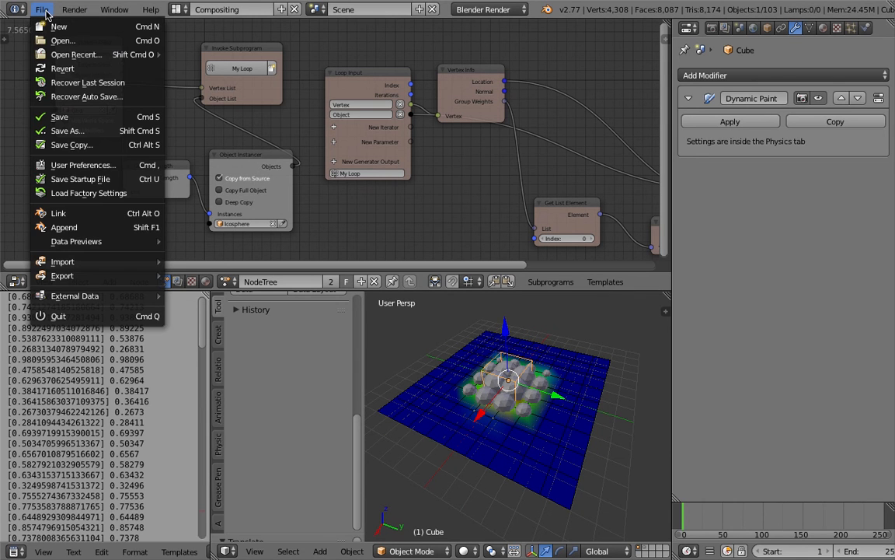
left_click(60, 117)
middle_click_drag(570, 440, 563, 416)
left_click_drag(558, 404, 403, 452)
scroll(507, 435, "down", 1)
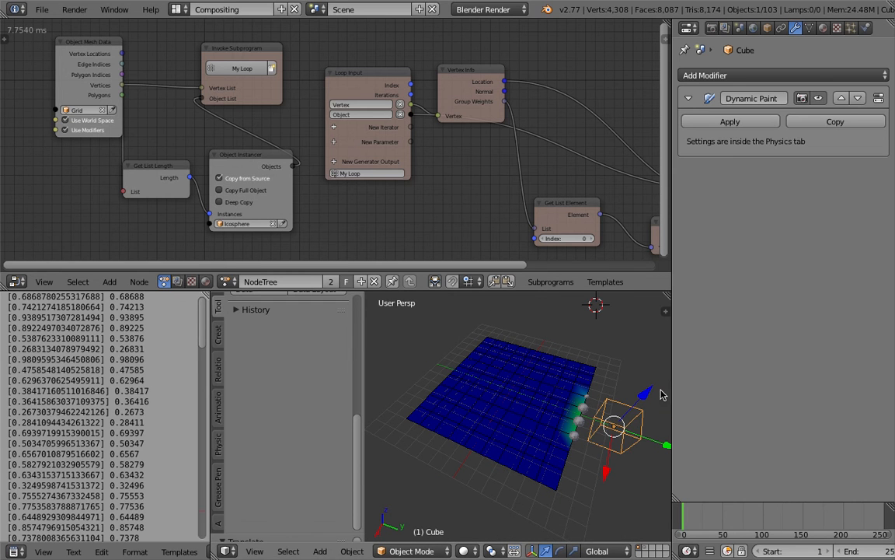
left_click_drag(723, 380, 873, 404)
left_click_drag(781, 444, 813, 460)
- Show the 3D view's properties sidebar and rebalance the widths of the 3D view and the Properties editor
left_click(869, 314)
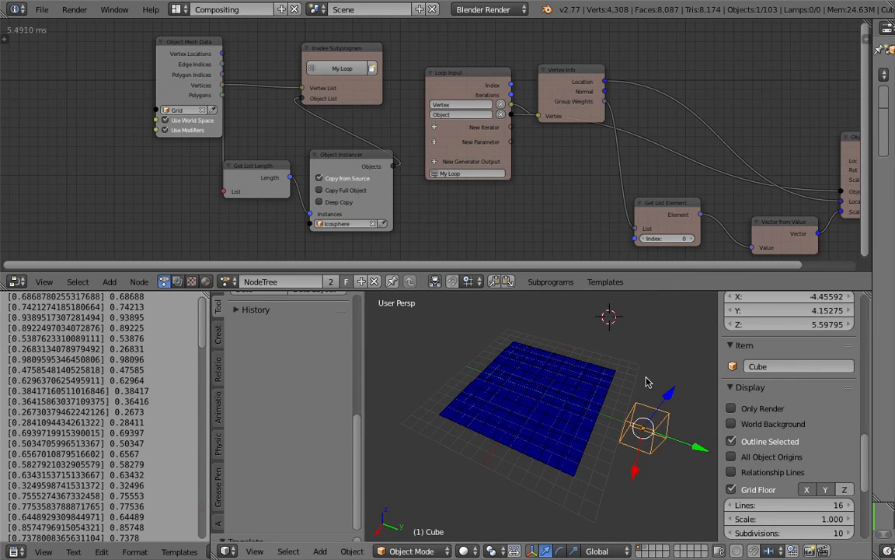
left_click_drag(872, 377, 807, 381)
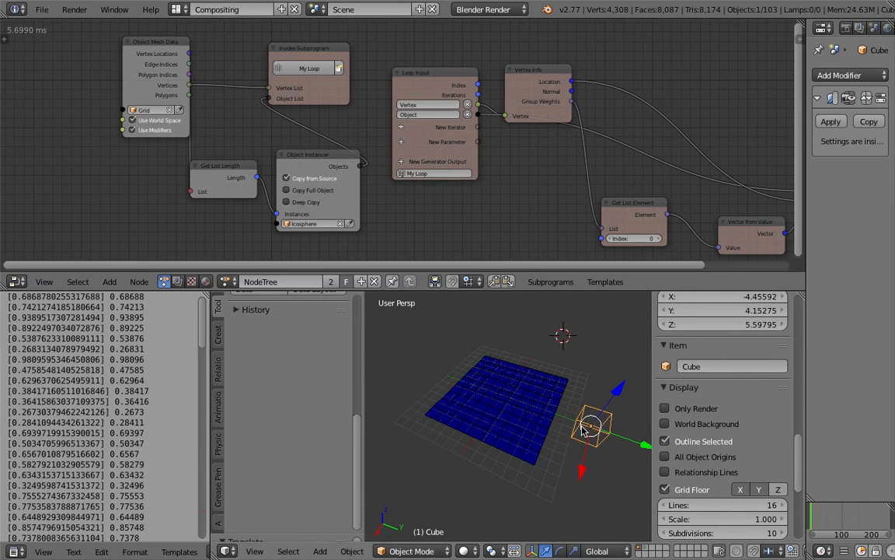
middle_click_drag(583, 433, 555, 423, "shift")
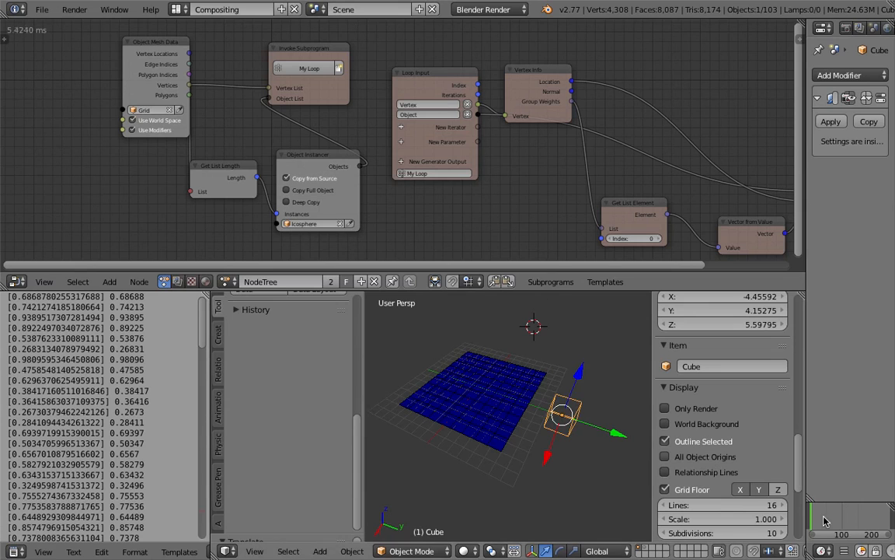
left_click_drag(806, 487, 706, 474)
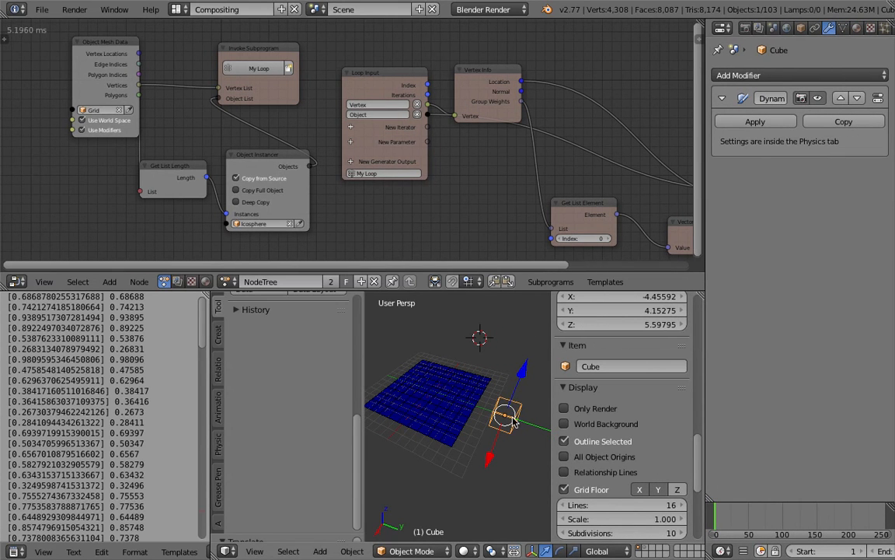
- Hide the tool shelf and the text editor to enlarge the 3D view, and widen the Properties editor
left_click_drag(363, 340, 207, 334)
left_click_drag(207, 297, 117, 327)
mouse_move(249, 368)
middle_mouse_down()
mouse_move(265, 372)
mouse_move(244, 354)
middle_mouse_up()
left_click_drag(704, 338, 608, 338)
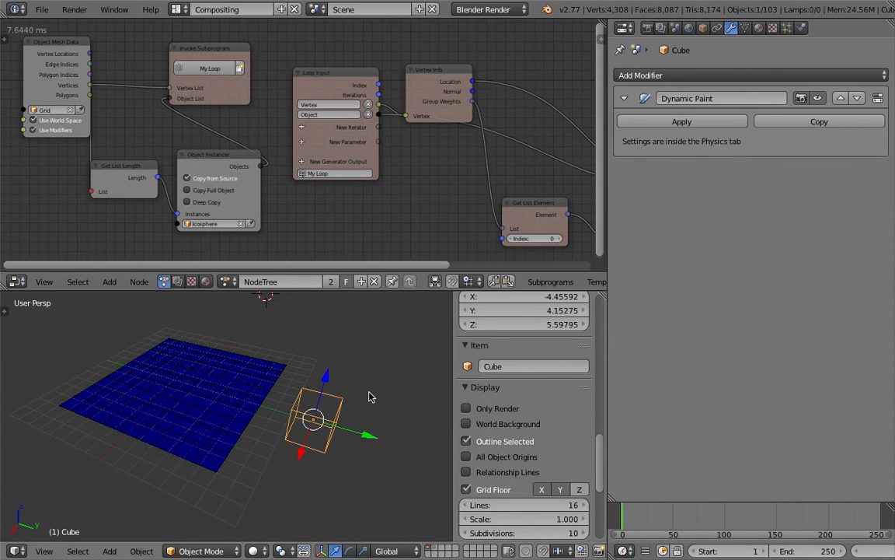
- Bring up the cube's Transform values and insert a LocRotScale keyframe for it at frame 1
middle_click_drag(370, 396, 380, 398, "shift")
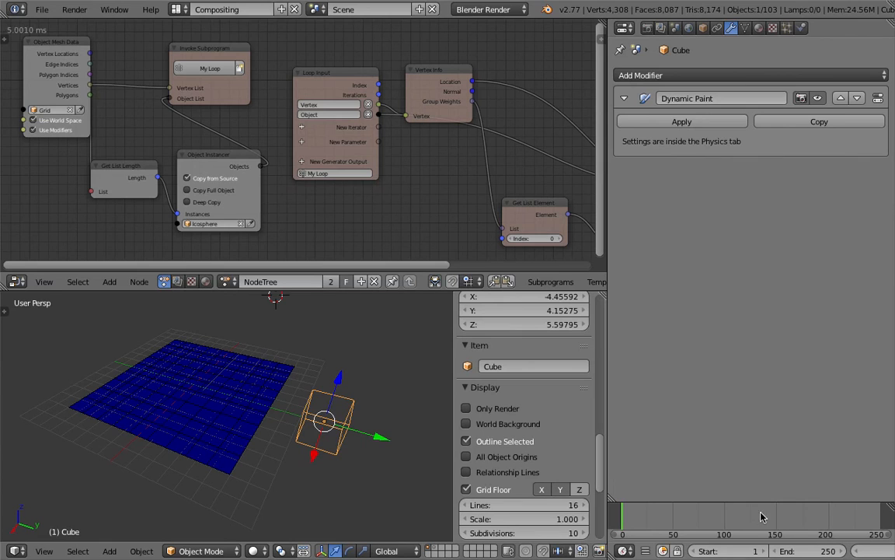
middle_click_drag(347, 412, 372, 386)
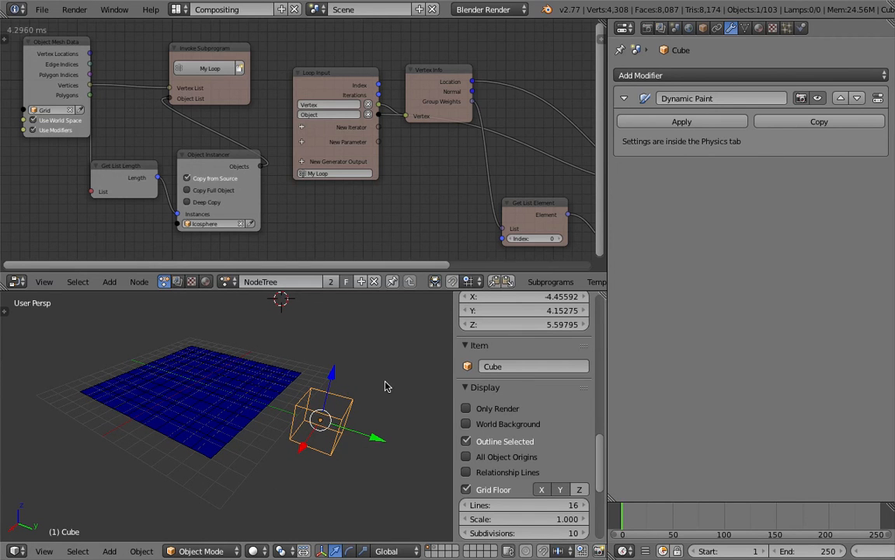
left_click_drag(600, 445, 602, 307)
middle_click_drag(387, 422, 382, 418)
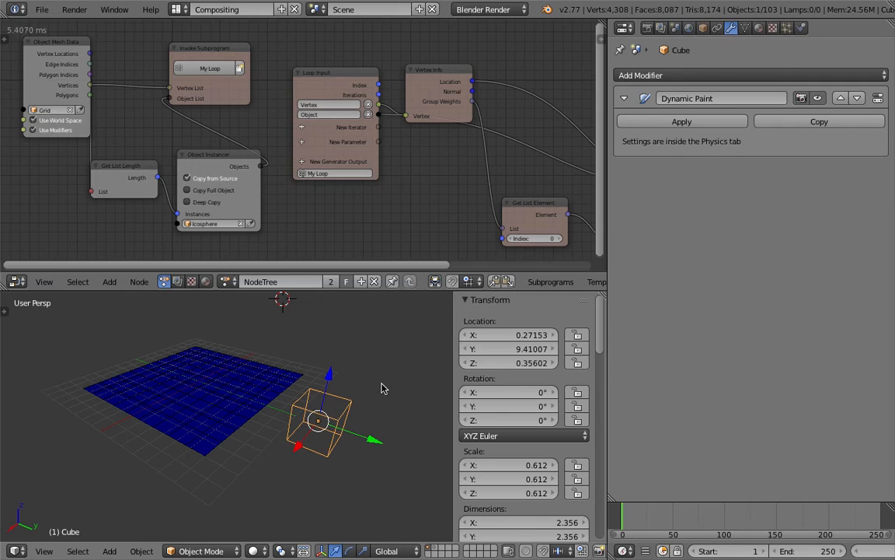
key("i")
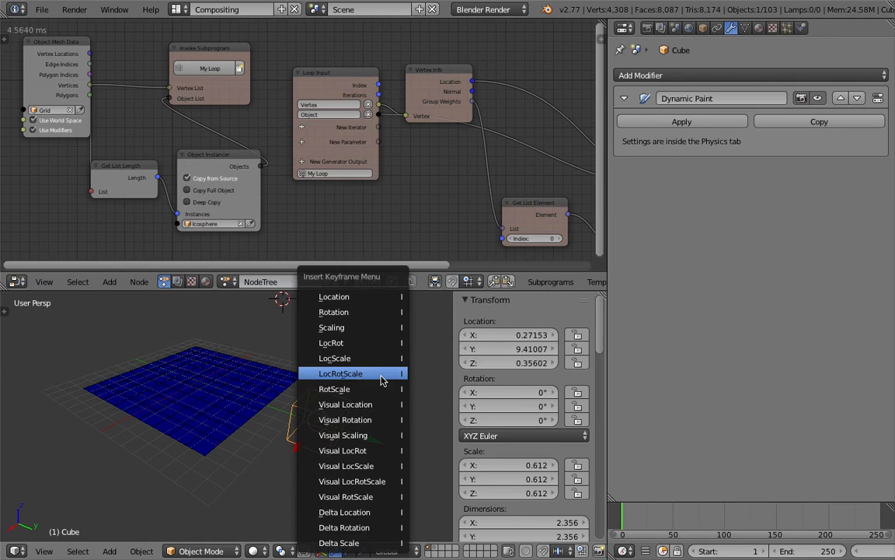
left_click(381, 379)
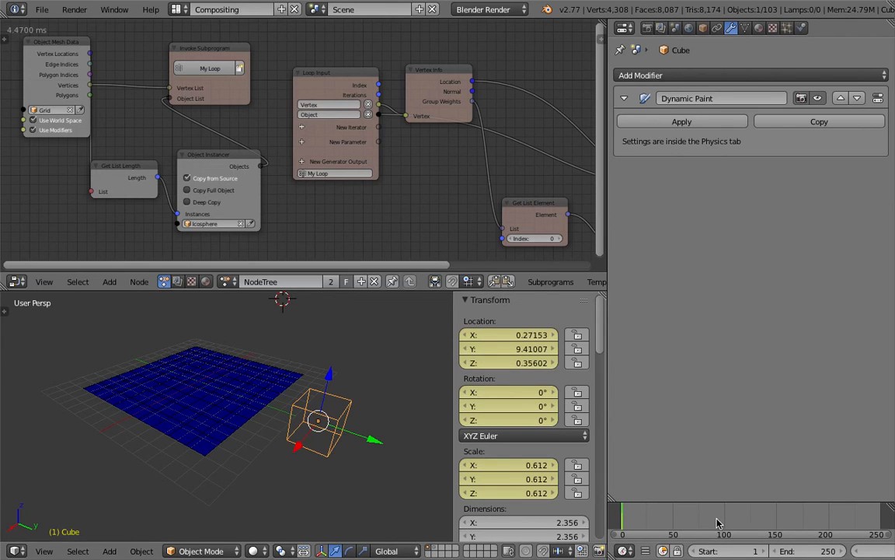
- At frame 249, move the cube along Y across the grid to about -11.884 and insert a LocRotScale keyframe
left_click(882, 521)
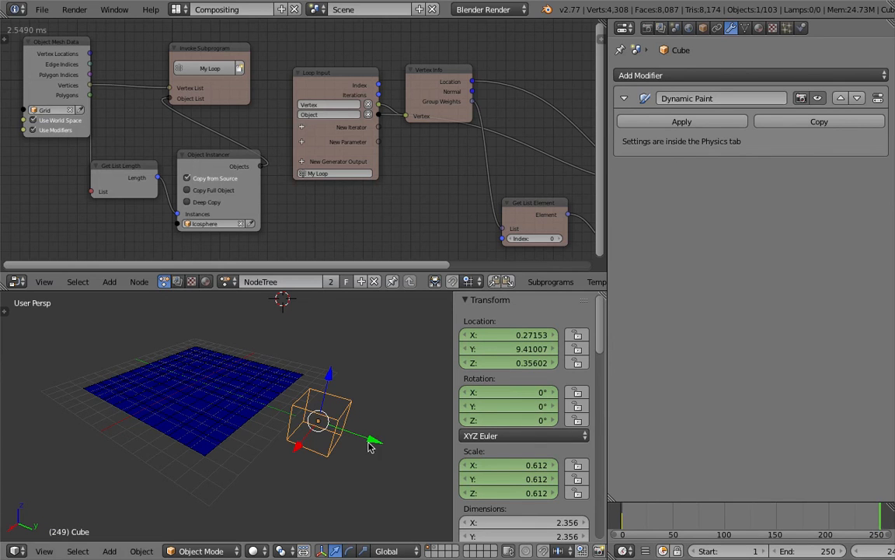
left_click_drag(371, 442, 161, 370)
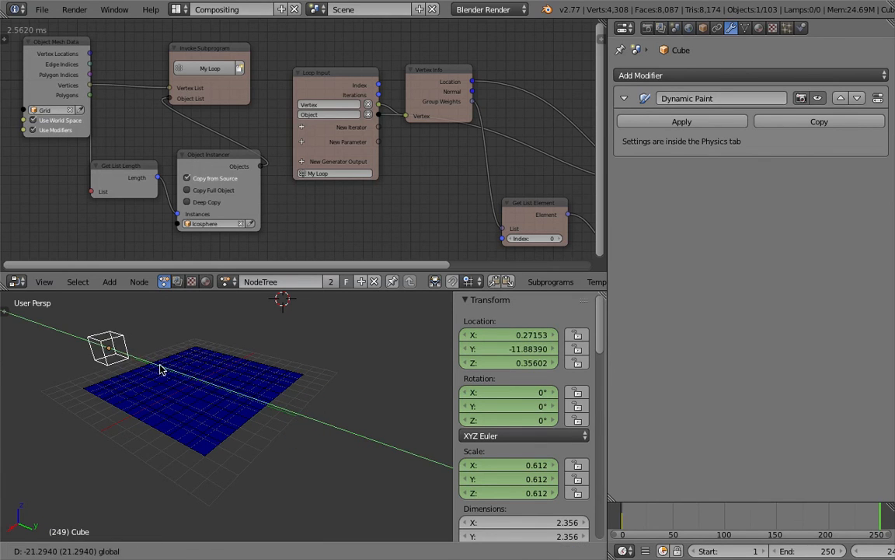
key("i")
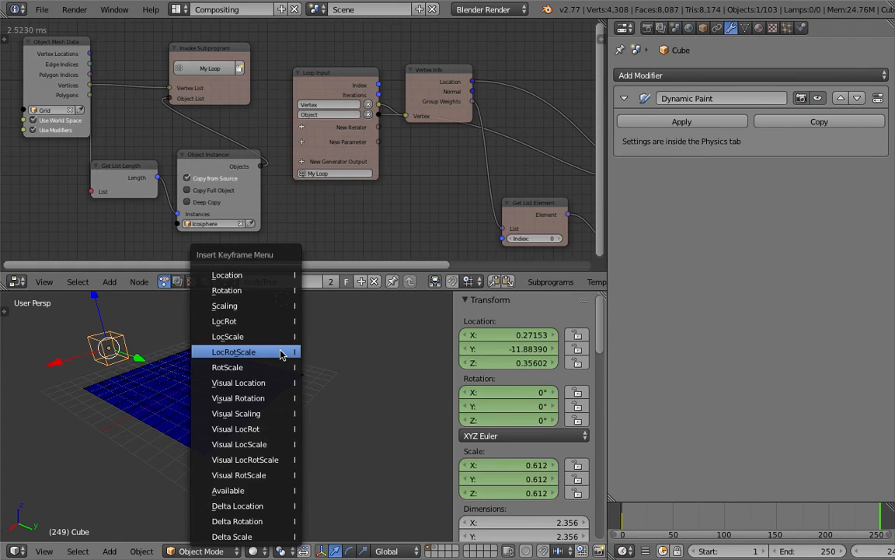
left_click(282, 354)
- Play the cube's animation briefly from the first frame with the whole grid in view, and stop it
middle_click_drag(221, 379, 343, 427)
scroll(818, 551, "down", 4)
scroll(820, 551, "down", 2)
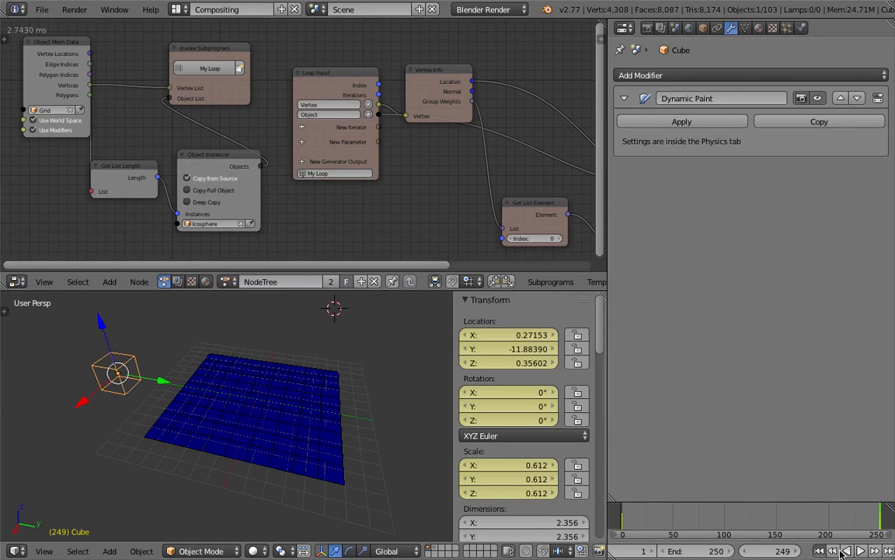
left_click(820, 552)
left_click(861, 551)
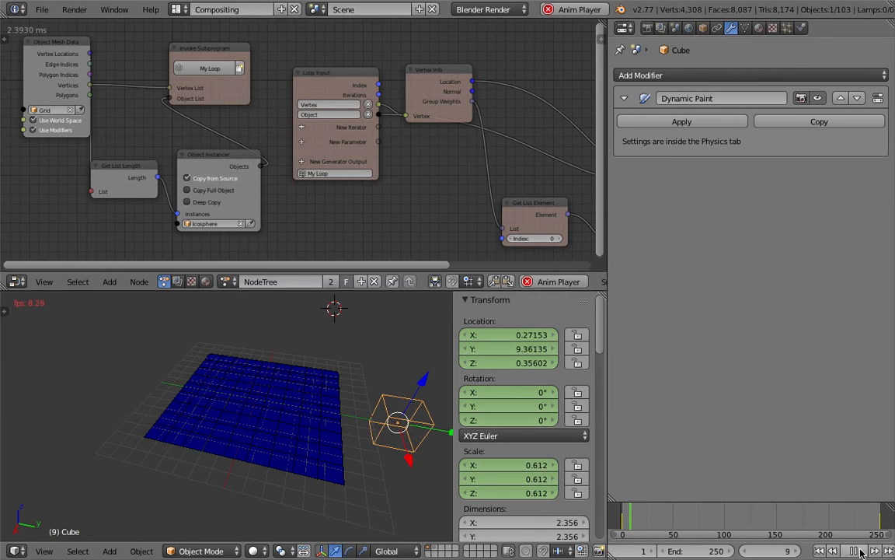
left_click(860, 552)
- Scrub through the timeline to check the icospheres' response to the moving cube, and return to frame 1
left_click_drag(651, 520, 787, 515)
middle_click_drag(345, 414, 307, 397)
left_click_drag(625, 525, 781, 536)
left_click(818, 551)
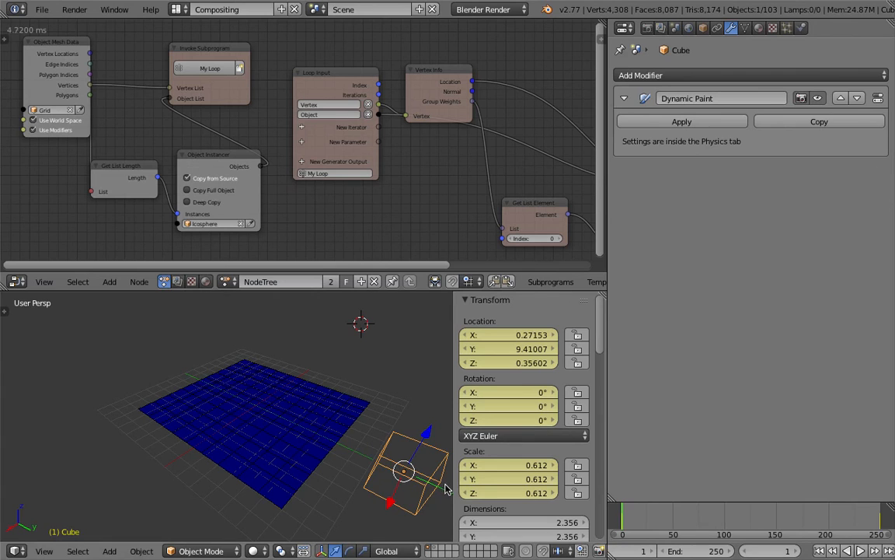
- Scrub forward from the start to frame 209 so the cube paints a band of scaled icospheres across the grid
mouse_move(445, 491)
left_mouse_down()
mouse_move(248, 413)
mouse_move(439, 500)
left_mouse_up()
left_click_drag(630, 517, 838, 523)
middle_click_drag(330, 412, 354, 393)
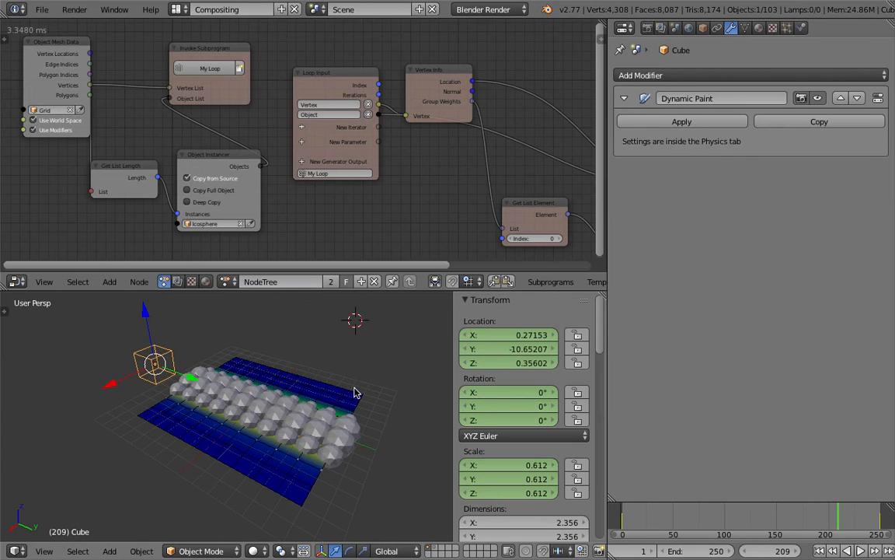
middle_click_drag(327, 410, 272, 382)
- Select the grid and add a Vertex Weight Edit modifier using vertex group dp_weight with Random falloff
right_click(284, 370)
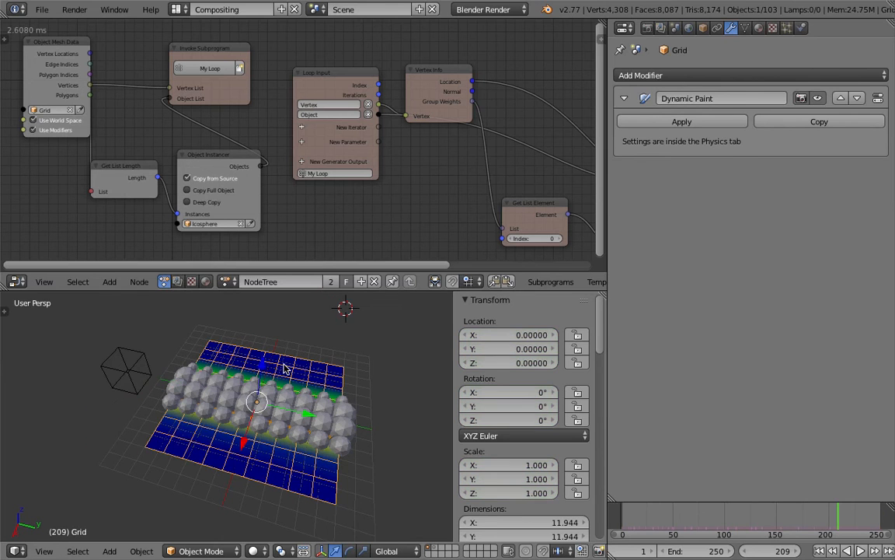
left_click(42, 9)
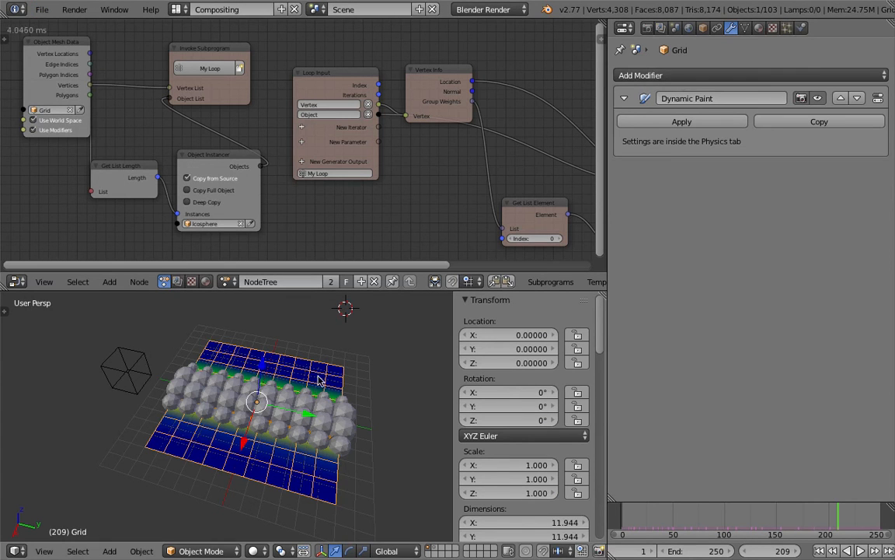
left_click(688, 78)
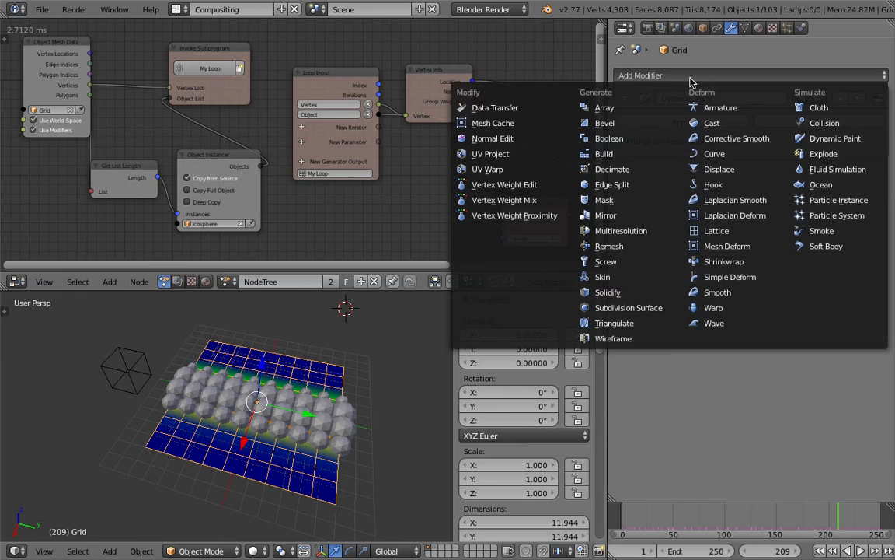
left_click(536, 187)
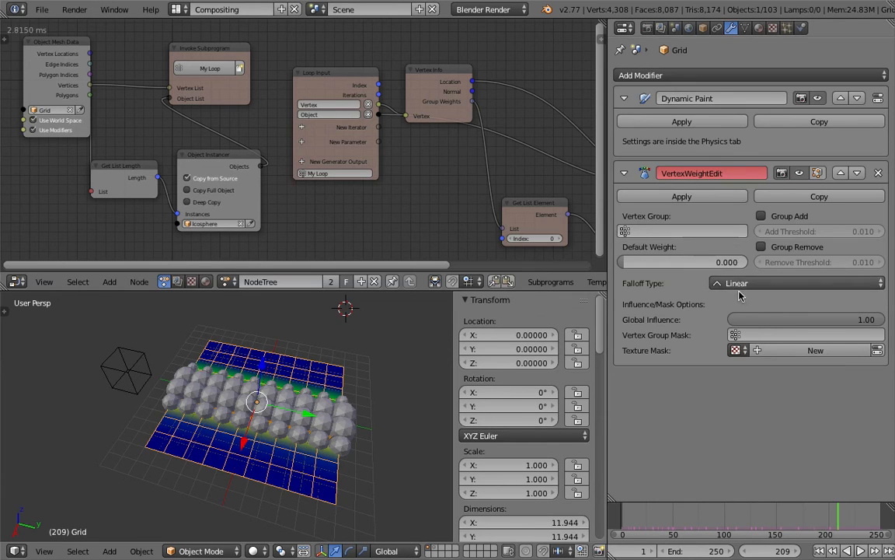
left_click(684, 231)
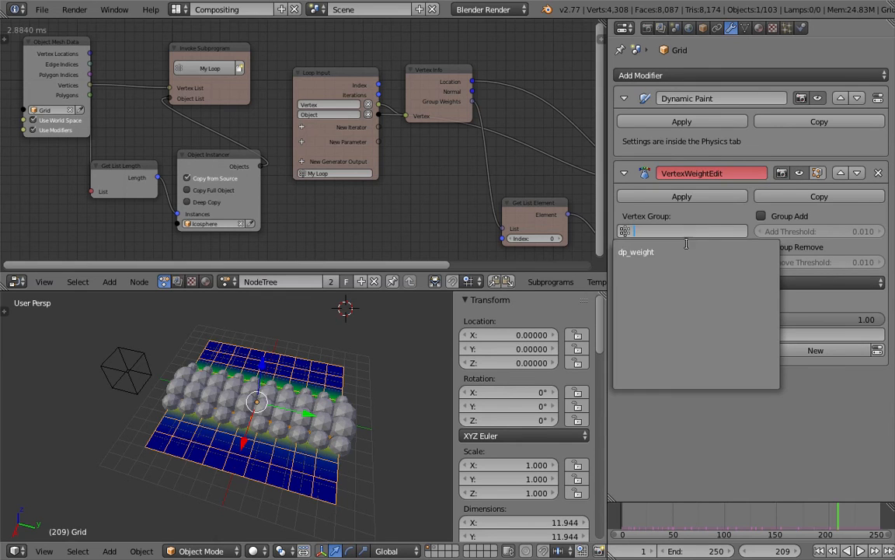
left_click(681, 248)
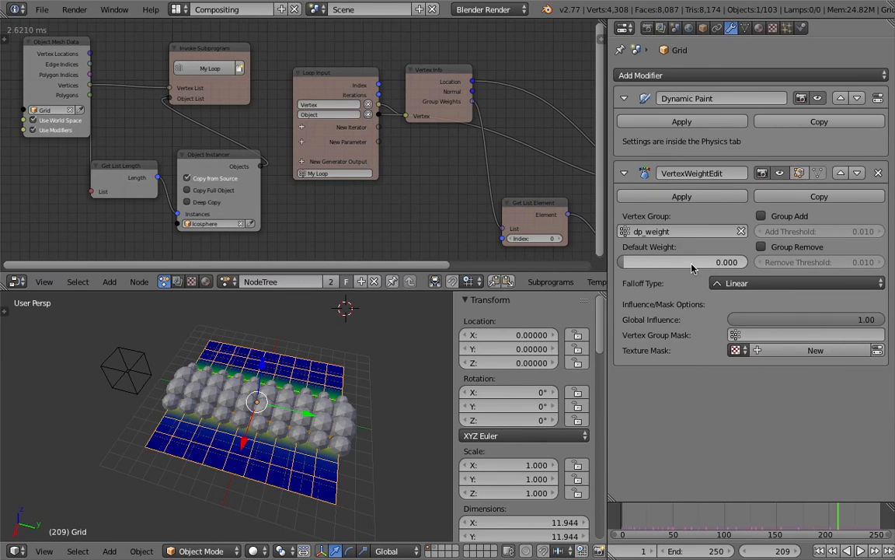
left_click(776, 284)
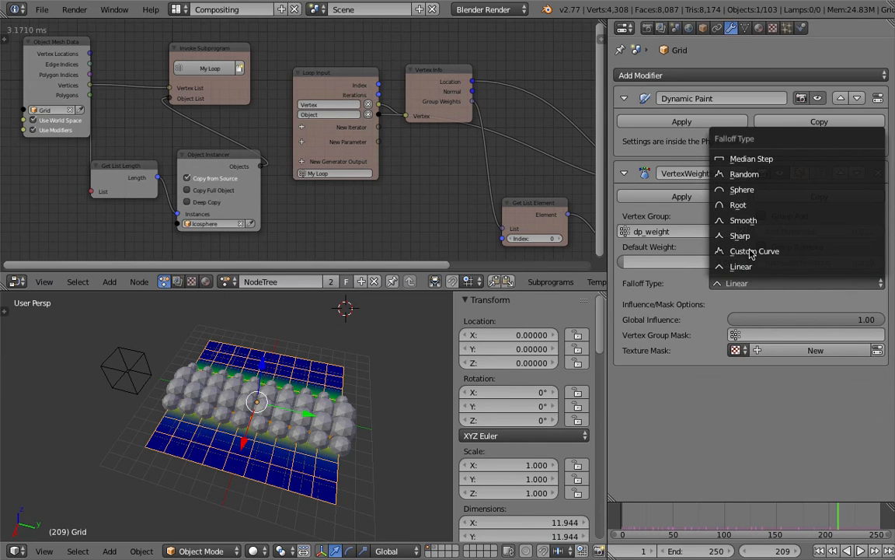
left_click(764, 179)
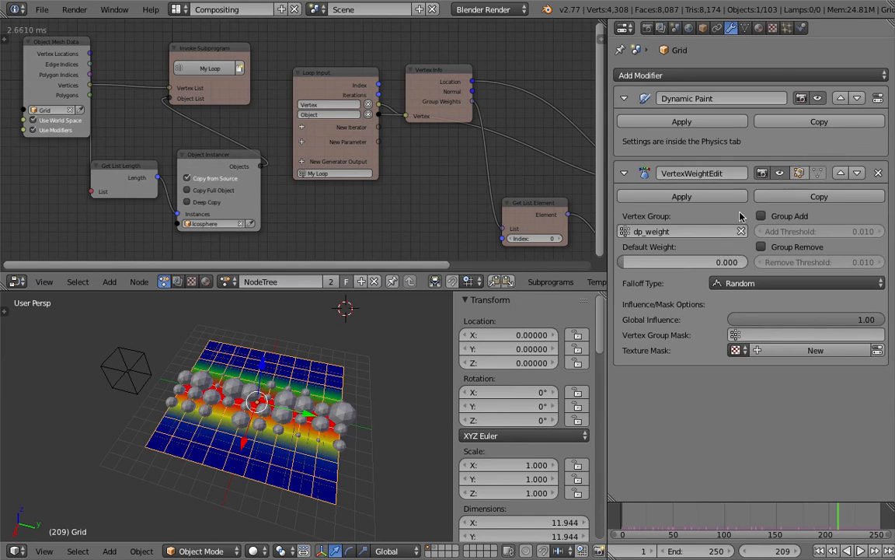
- Try adjusting the Vertex Weight Edit modifier's Default Weight and Global Influence, entering 1.0 for the influence
left_click_drag(691, 262, 716, 258)
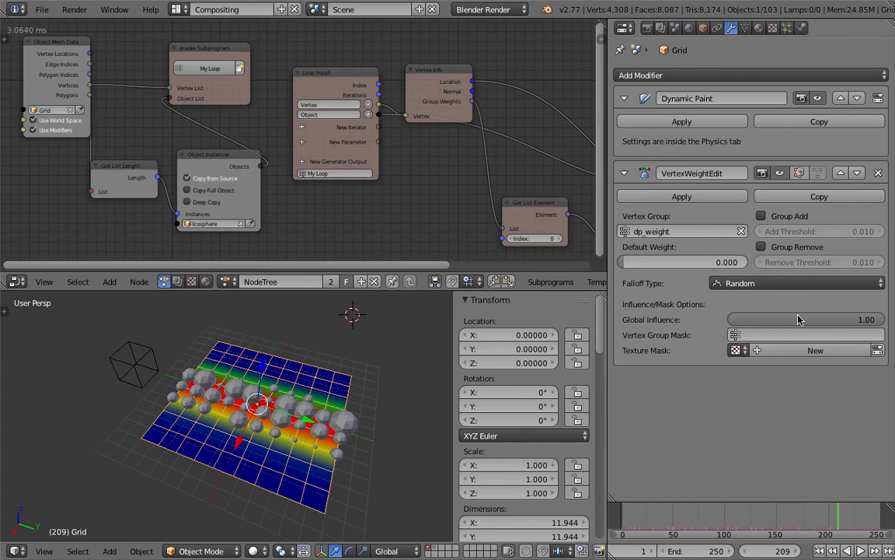
mouse_move(875, 319)
left_mouse_down()
mouse_move(731, 320)
mouse_move(877, 320)
left_mouse_up()
left_click(770, 320)
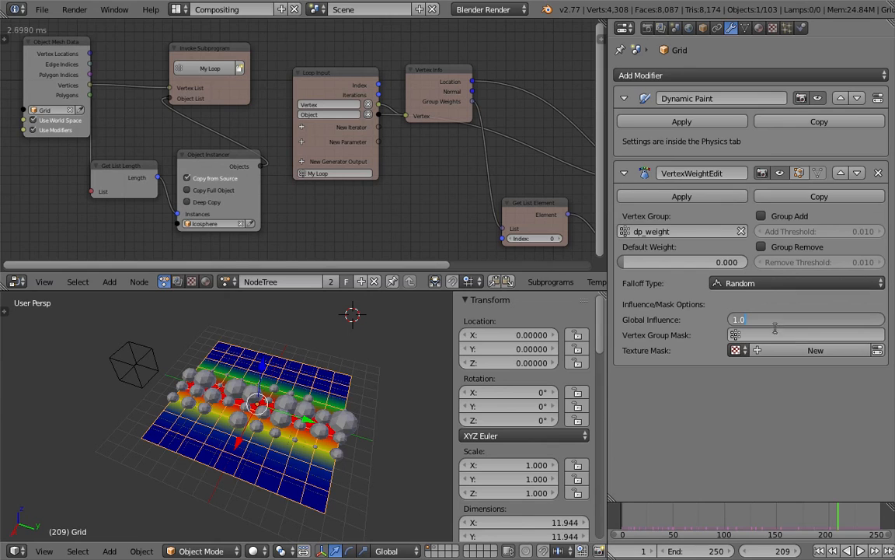
key("Return")
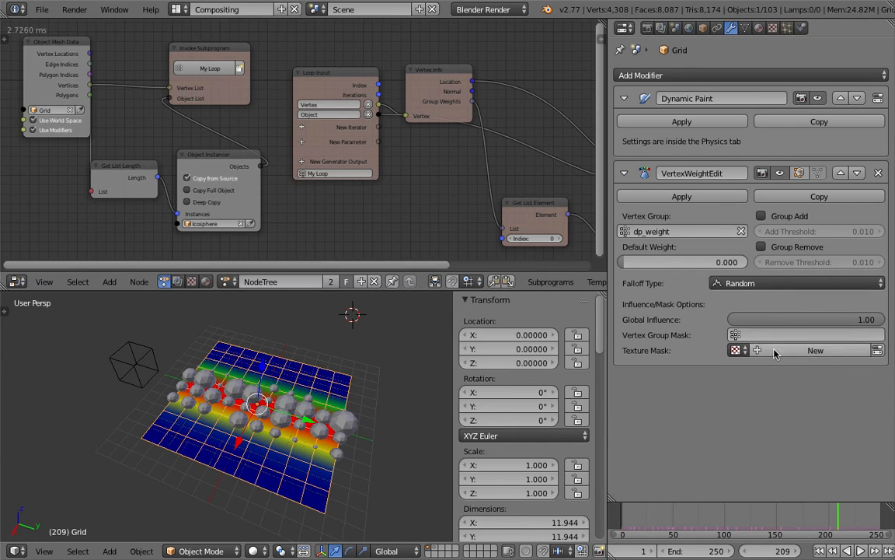
- Remove the Vertex Weight Edit modifier from the grid, keeping only its Dynamic Paint modifier
middle_click_drag(296, 357, 330, 381)
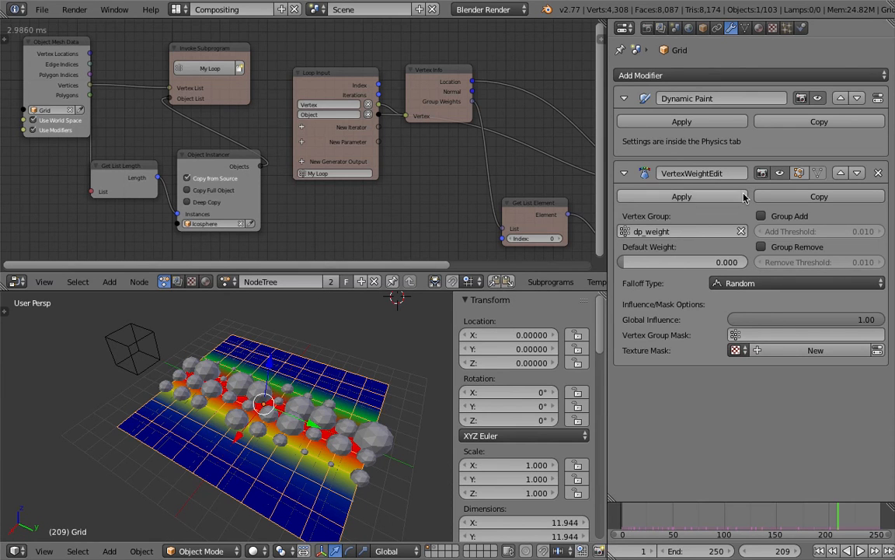
left_click(879, 174)
middle_click_drag(322, 372, 244, 361)
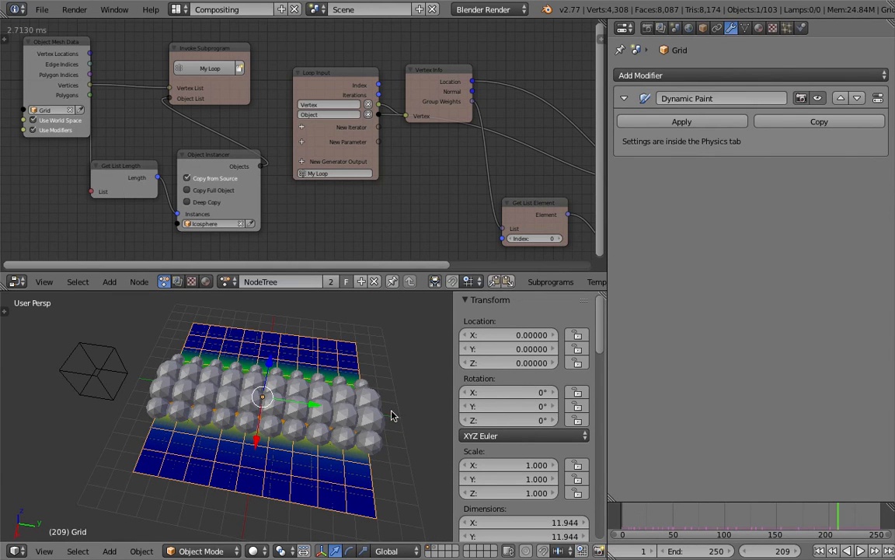
- Enable Fade on the grid's Dynamic Paint weight surface and set the fade time to 40
left_click(801, 28)
scroll(891, 247, "down", 1)
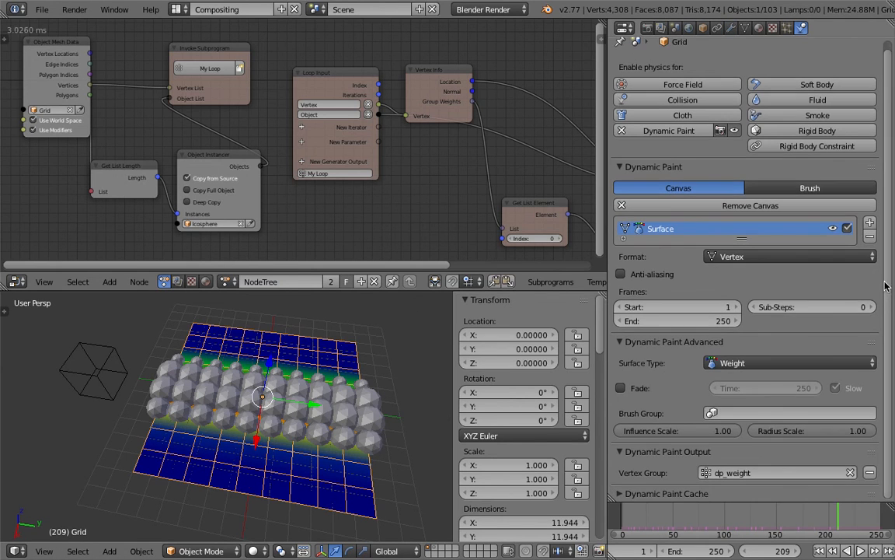
left_click(622, 388)
left_click(776, 387)
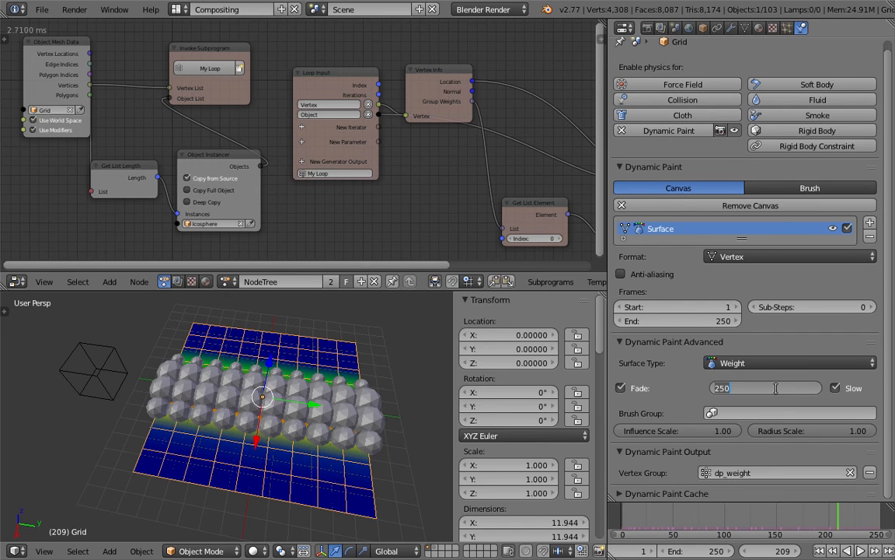
type("40")
key("Return")
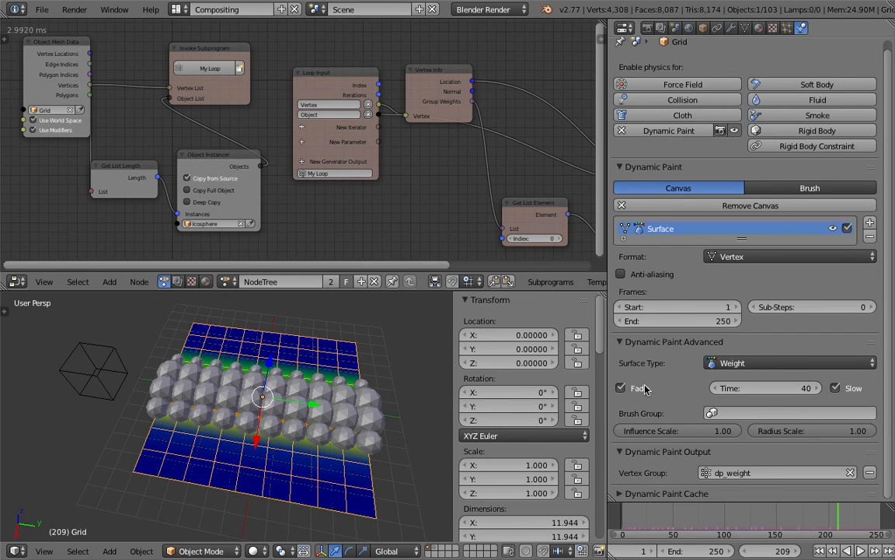
- Play the animation from frame 1 and watch the icospheres fade behind the moving cube from several angles
left_click(820, 551)
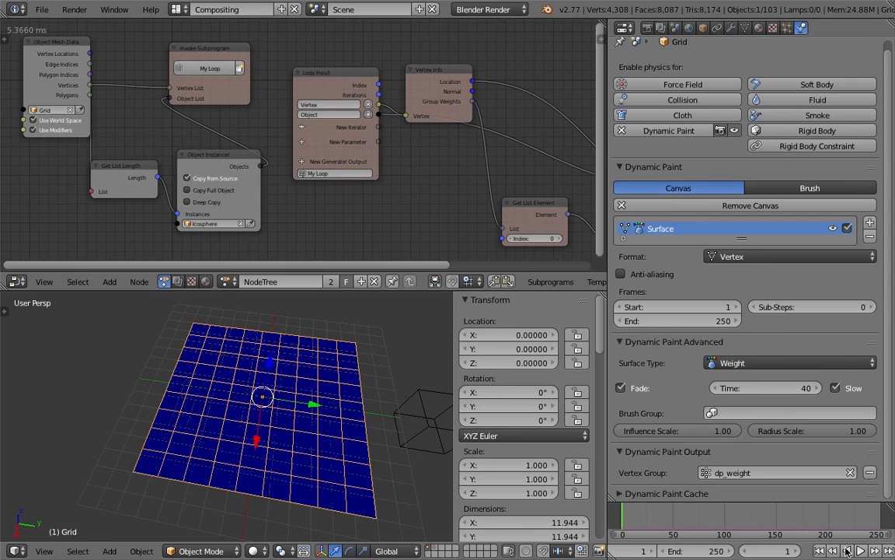
left_click(861, 552)
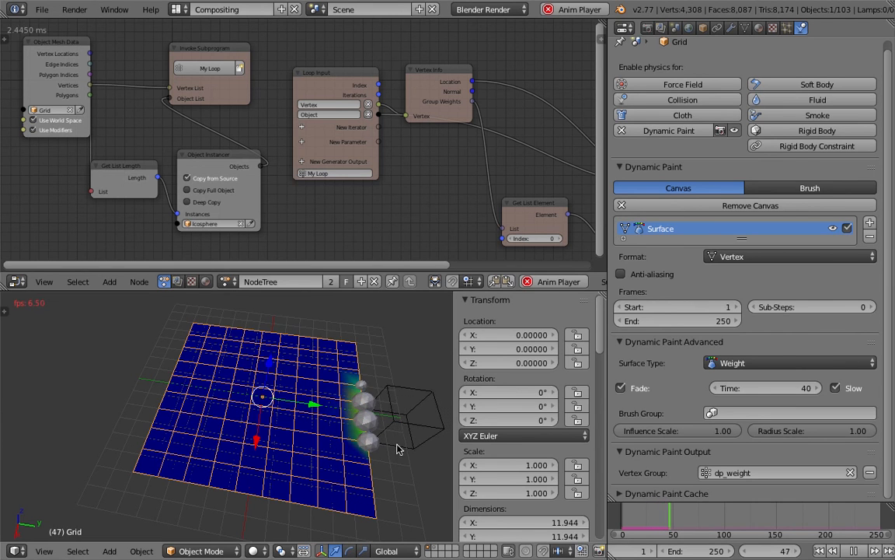
middle_click_drag(403, 442, 416, 443)
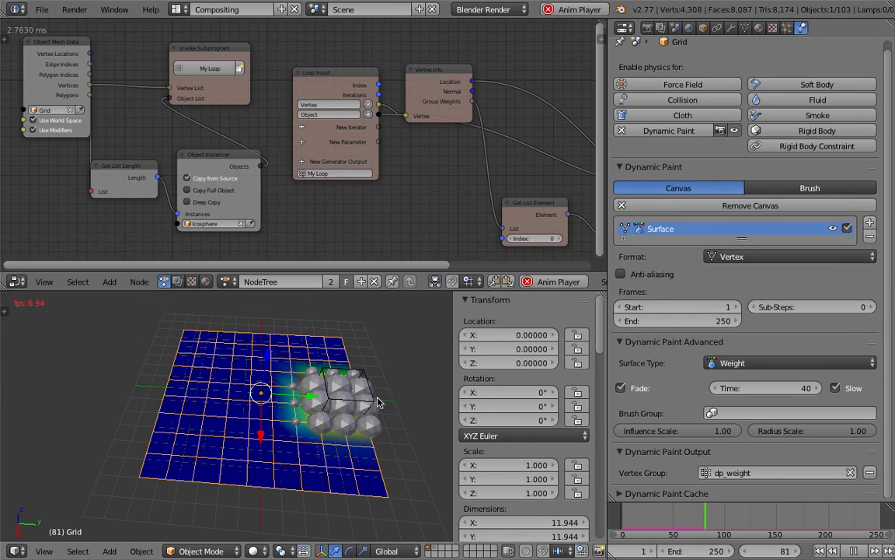
mouse_move(392, 422)
middle_mouse_down()
mouse_move(325, 431)
mouse_move(299, 467)
middle_mouse_up()
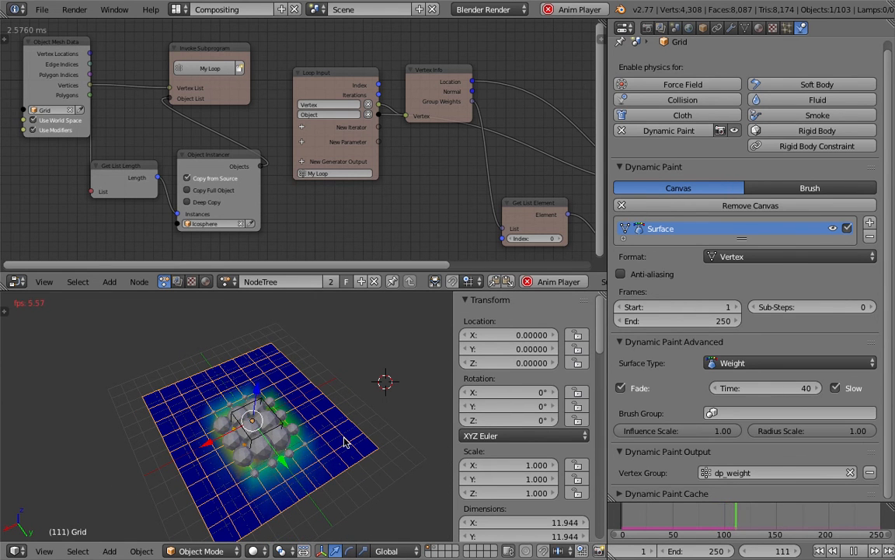
middle_click_drag(319, 443, 346, 435)
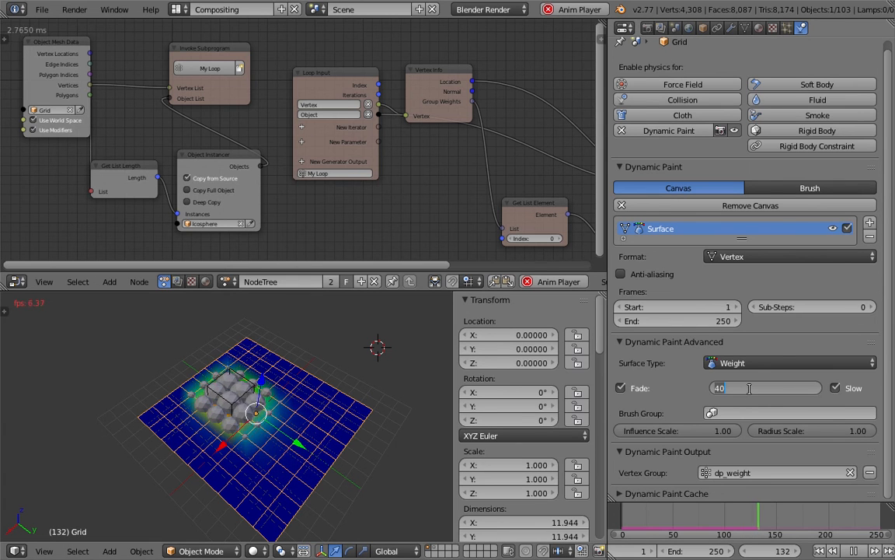
- Set the Dynamic Paint fade time to 70 and turn off the Slow option
left_click(748, 388)
type("70")
key("Return")
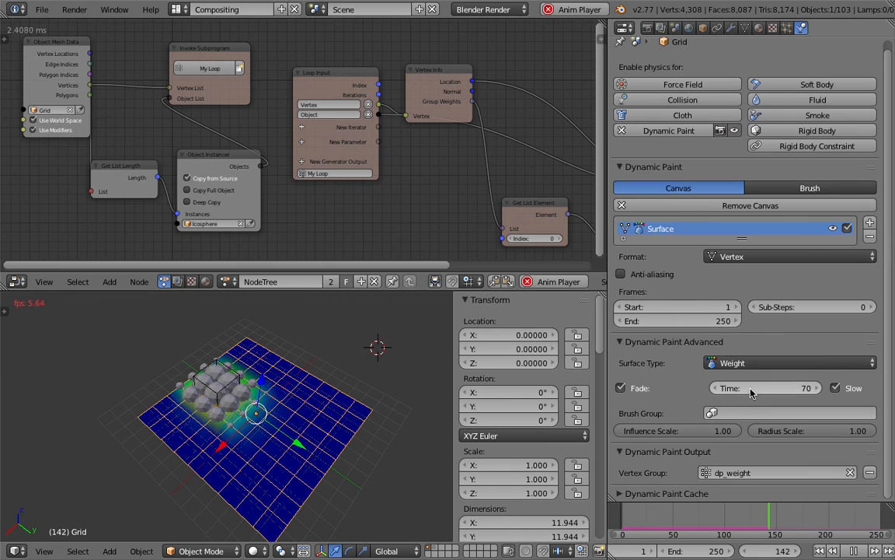
left_click(835, 388)
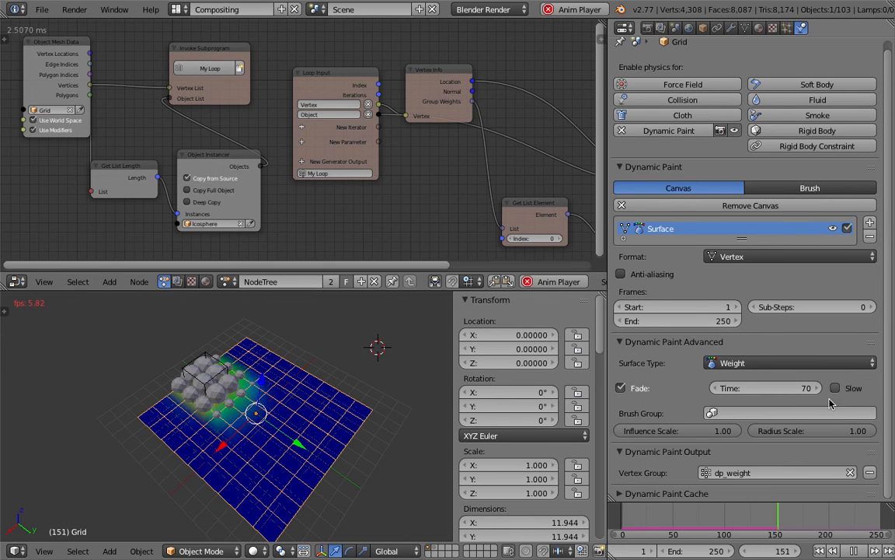
- Replay the animation from the start to check the new fade, and stop it at frame 31
left_click(820, 551)
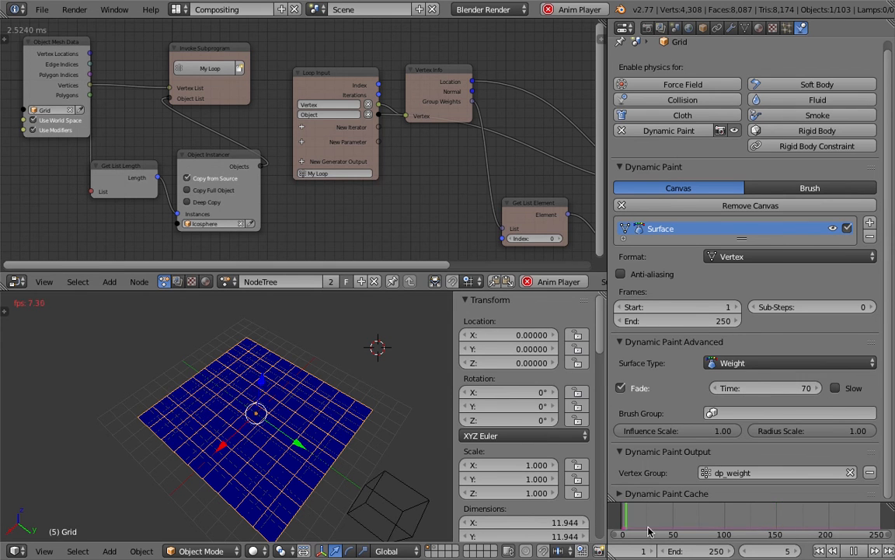
middle_click_drag(326, 464, 352, 417)
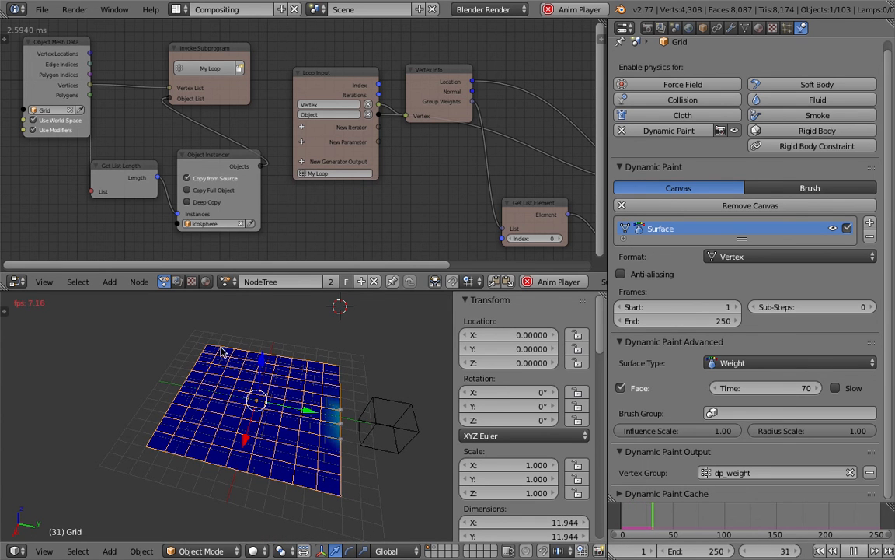
key("alt+a")
middle_click_drag(382, 422, 401, 399)
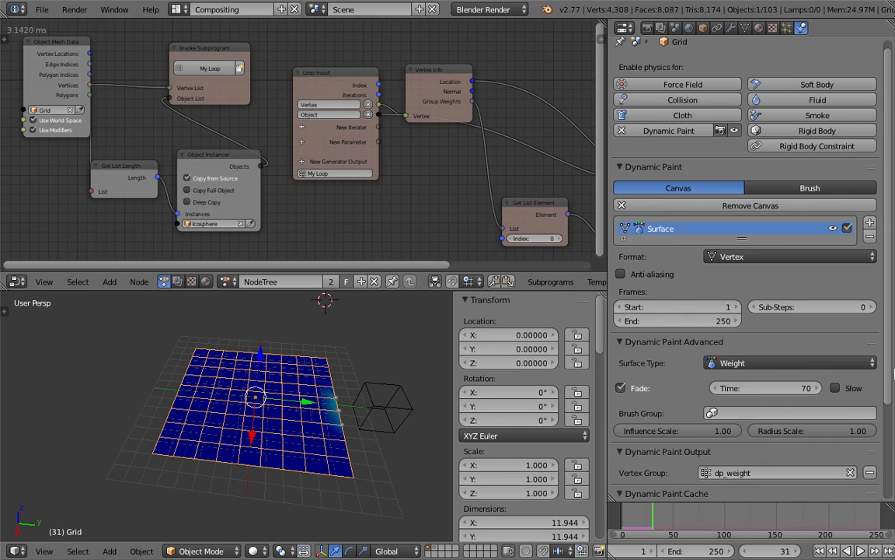
- Expand the Dynamic Paint Cache settings and bake all dynamics
left_click(705, 494)
middle_click_drag(705, 495, 704, 396)
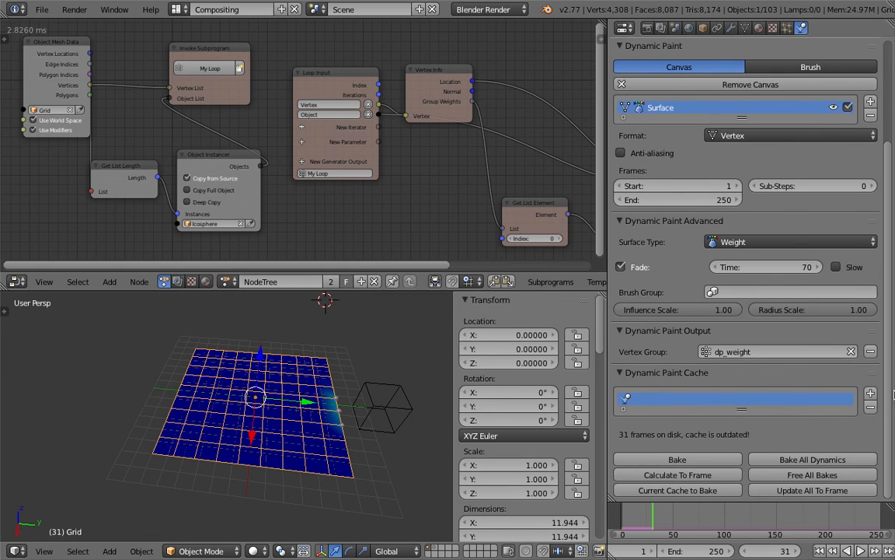
left_click(837, 457)
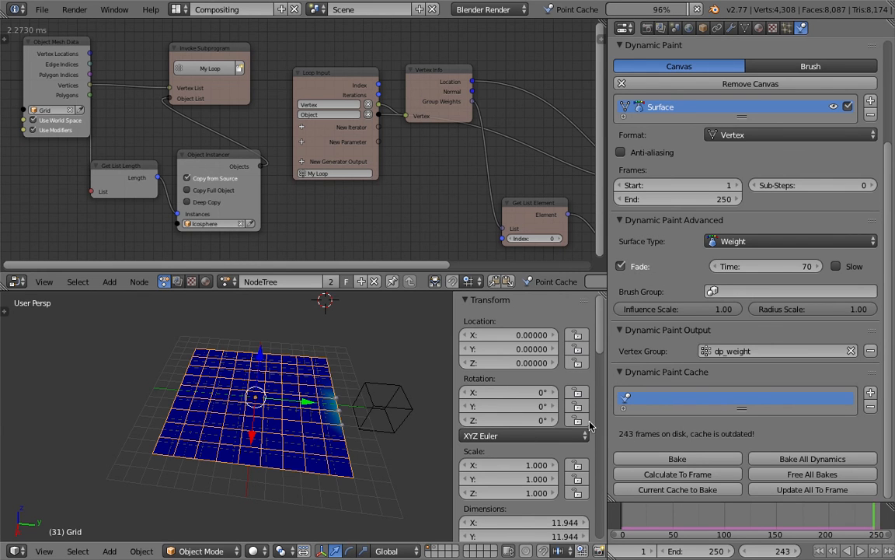
- Play the baked animation from the start, scrub back along the fading trail, and stop at frame 148
left_click(821, 550)
left_click(861, 552)
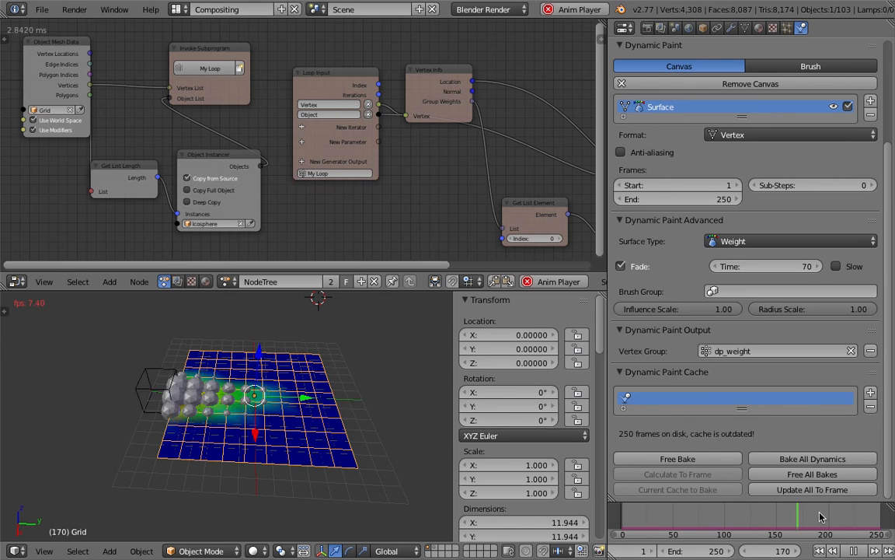
left_click_drag(797, 519, 758, 519)
middle_click_drag(350, 426, 314, 423)
left_click(853, 551)
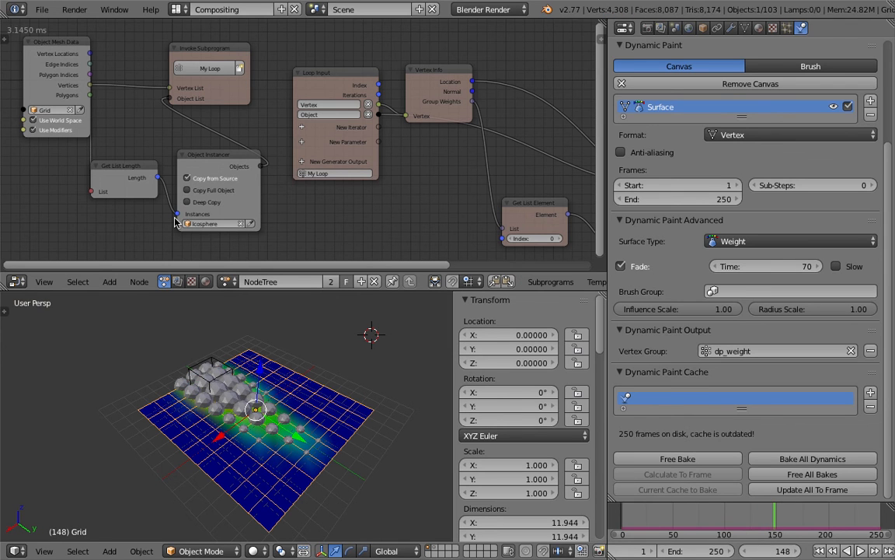
- Save the file and hide the 3D view's transform properties sidebar
left_click(42, 9)
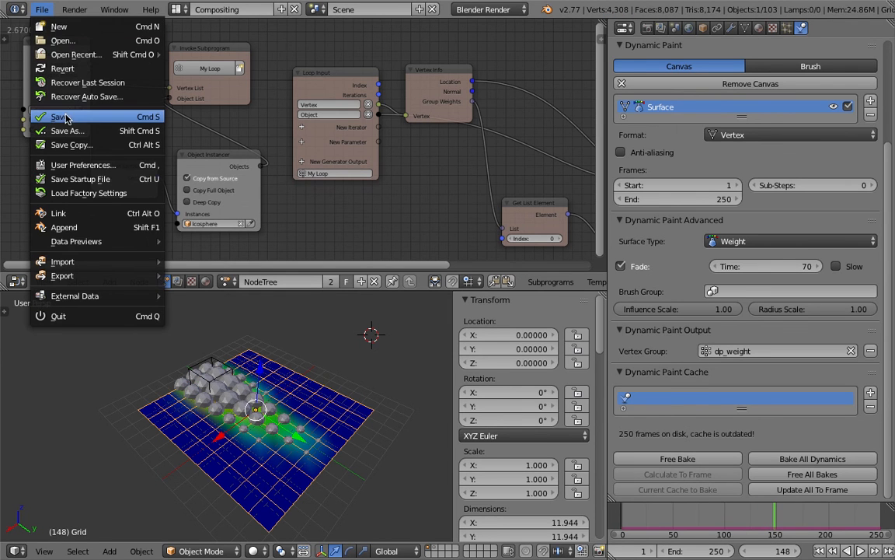
left_click(65, 117)
middle_click_drag(225, 334, 420, 371)
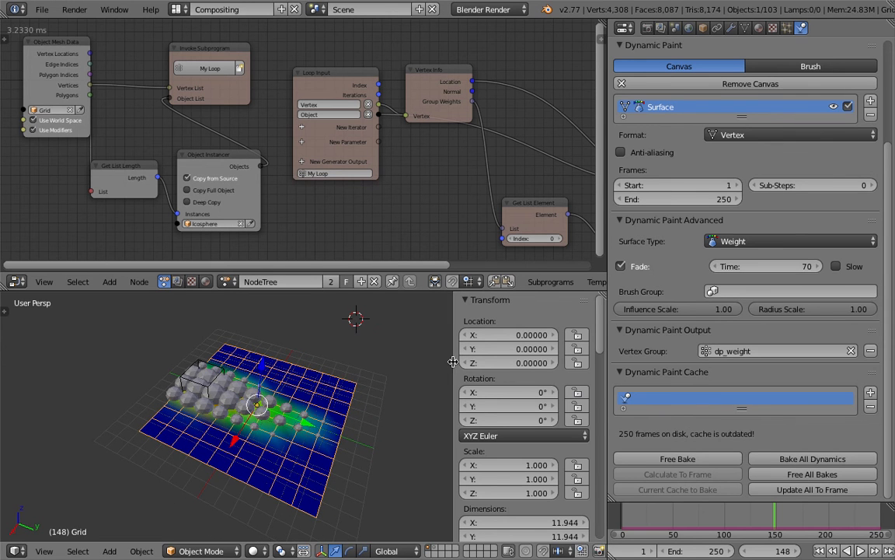
key("n")
middle_click_drag(286, 380, 393, 410)
- Scrub to frame 146 and examine the trail of shrinking icospheres behind the cube
left_click_drag(621, 518, 772, 508)
middle_click_drag(333, 352, 367, 368)
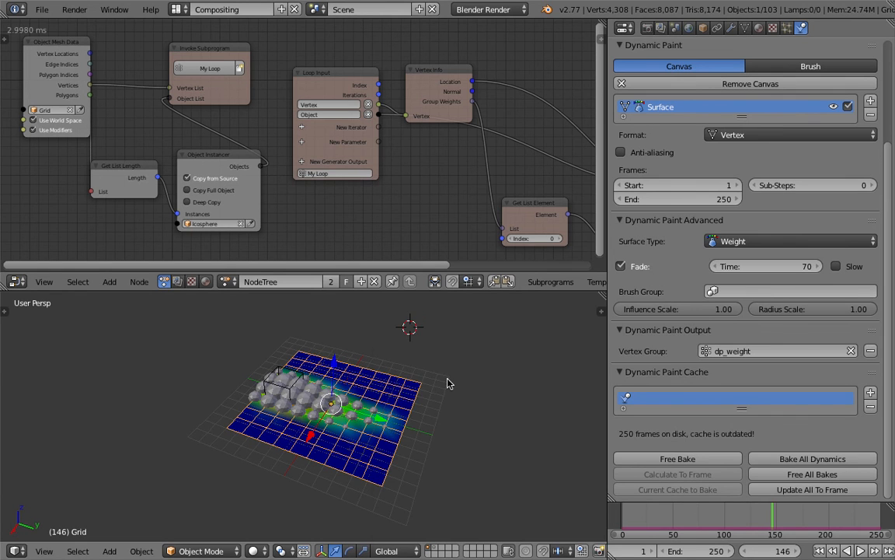
key("shift+a")
mouse_move(444, 347)
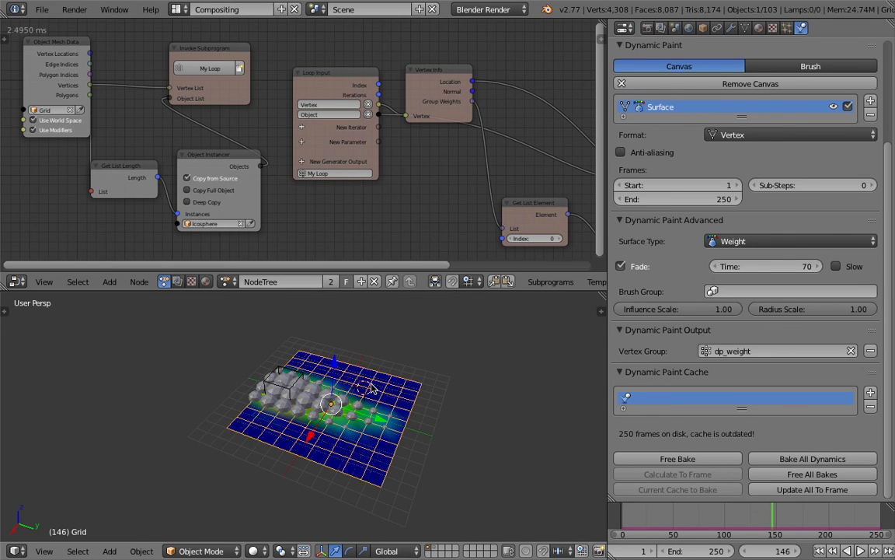
scroll(361, 385, "up", 2)
scroll(389, 387, "down", 2)
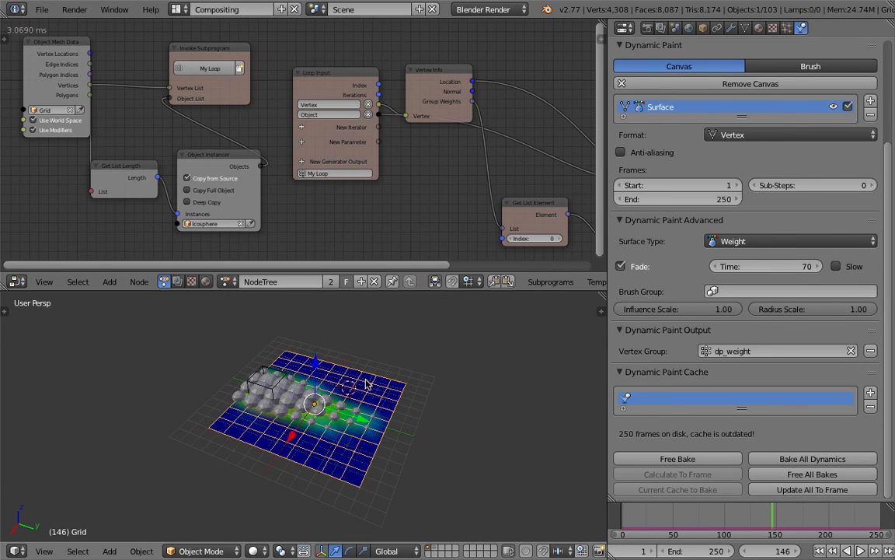
scroll(410, 380, "up", 2)
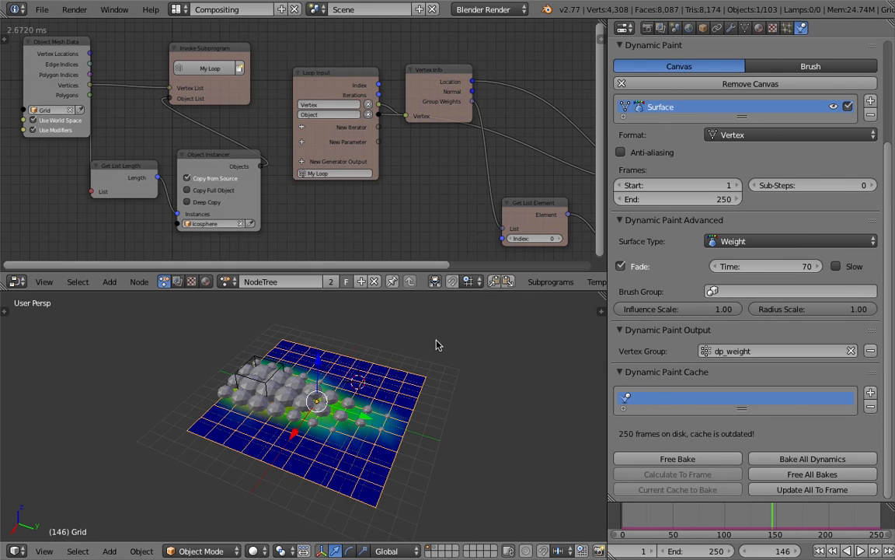
middle_click_drag(414, 350, 403, 360)
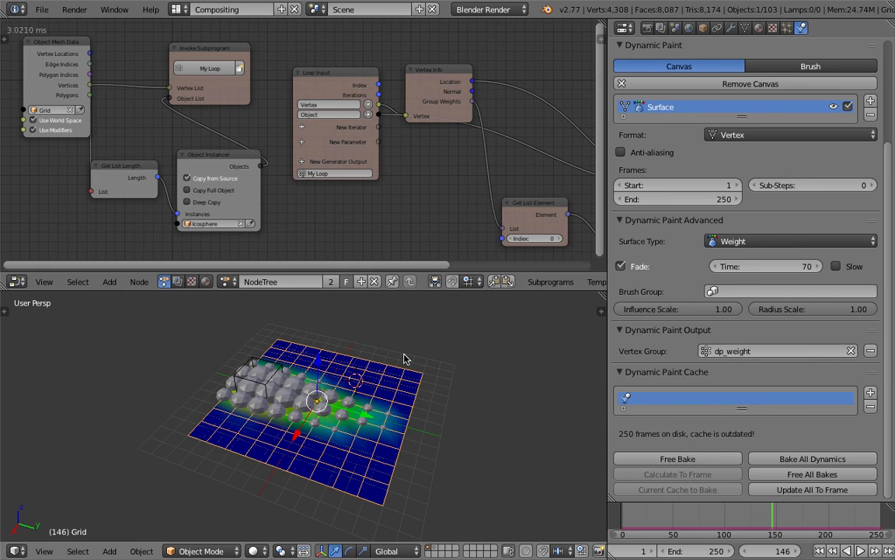
mouse_move(289, 372)
middle_mouse_down()
mouse_move(338, 372)
mouse_move(373, 385)
mouse_move(296, 391)
mouse_move(348, 379)
mouse_move(357, 394)
mouse_move(406, 392)
middle_mouse_up()
- Play the baked animation again and stop it near the start, at frame 2
key("alt+a")
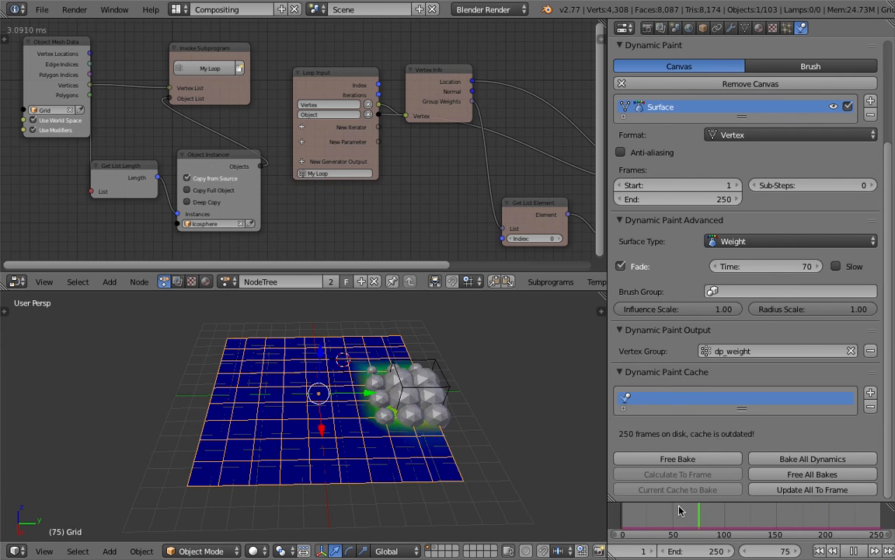
key("alt+a")
middle_click_drag(568, 430, 491, 342)
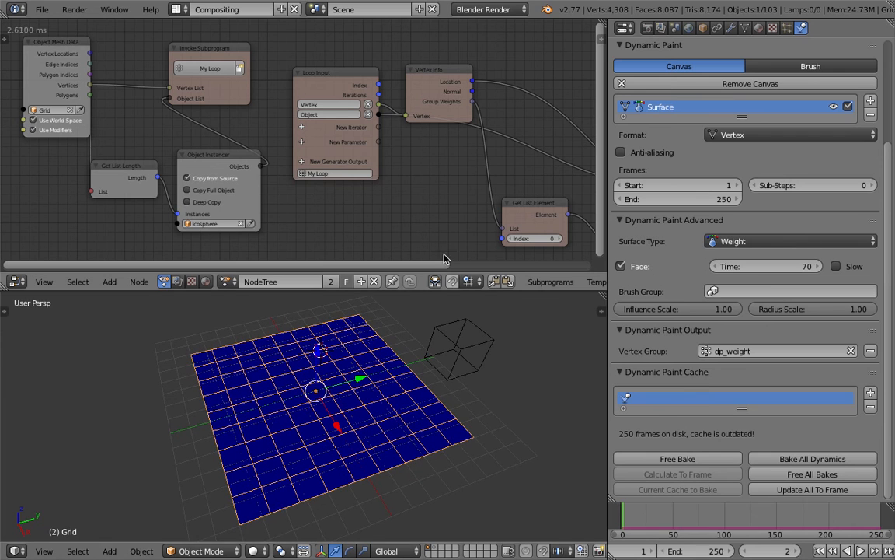
- Reposition the Get List Length and Object Mesh Data nodes so the link between them is clearly visible
scroll(395, 237, "down", 1)
middle_click_drag(364, 213, 339, 207)
left_click_drag(128, 159, 137, 155)
left_click_drag(55, 48, 38, 55)
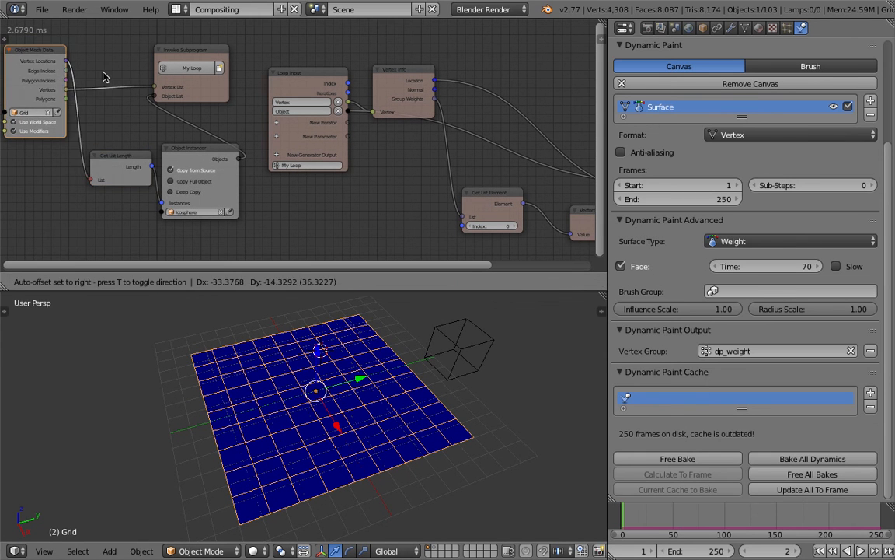
middle_click_drag(219, 122, 240, 123)
middle_click_drag(350, 387, 326, 515)
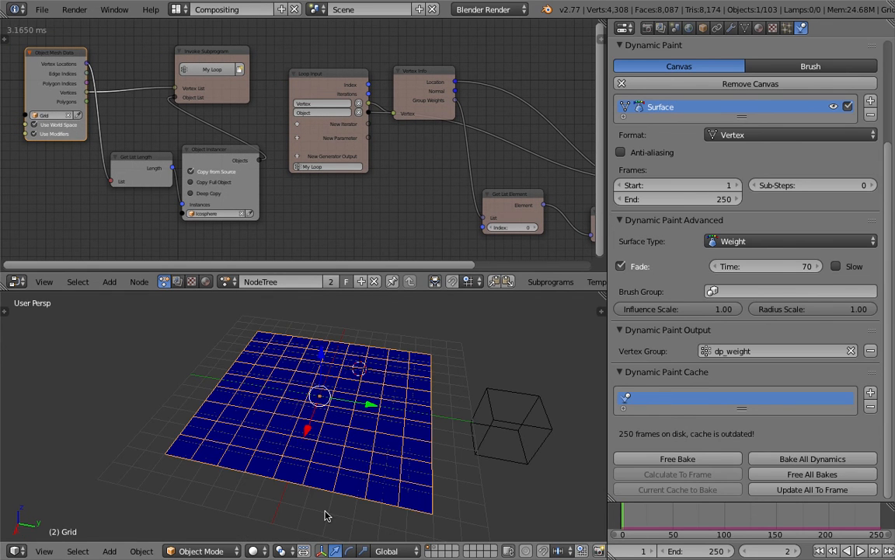
left_click(256, 551)
mouse_move(448, 462)
middle_mouse_down()
mouse_move(479, 414)
mouse_move(366, 405)
middle_mouse_up()
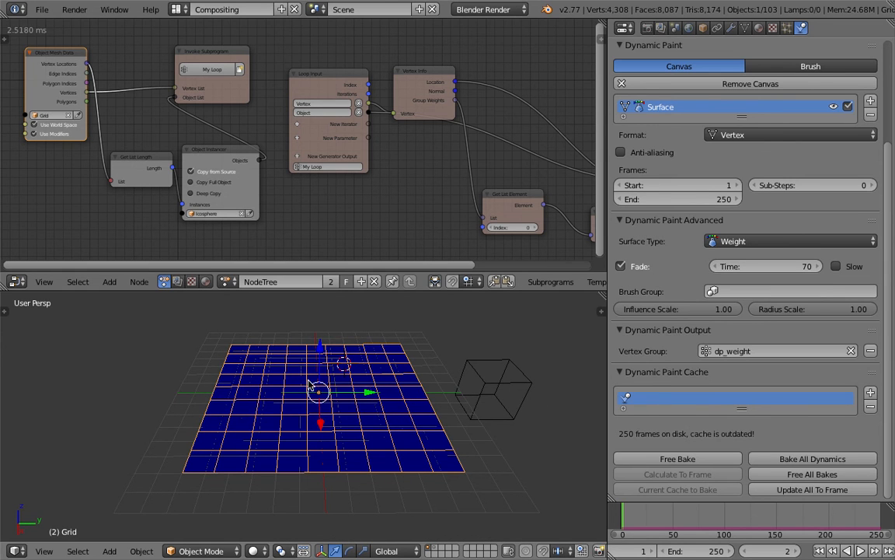
middle_click_drag(296, 400, 298, 355)
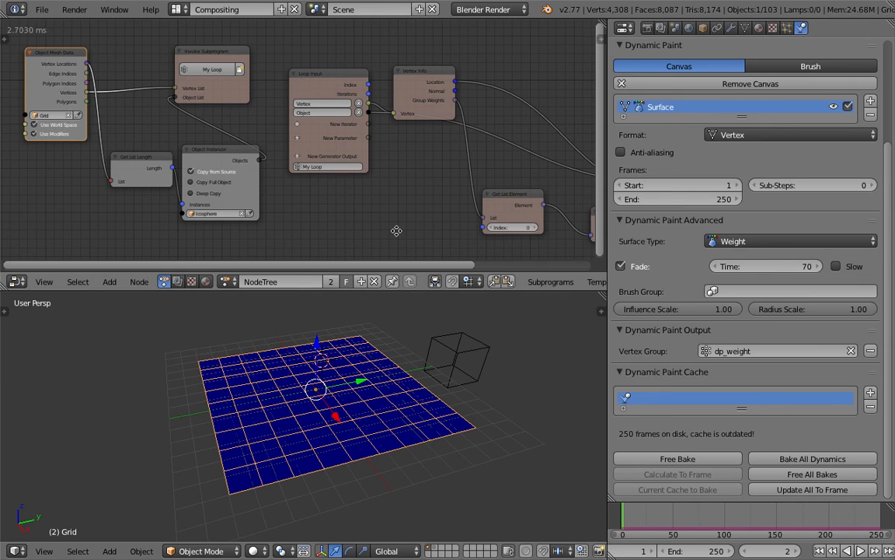
- Move the Get List Element and Vector from Value nodes away from the Object Transforms Output node to space out the chain
middle_click_drag(434, 230, 351, 211)
middle_click_drag(235, 205, 228, 204)
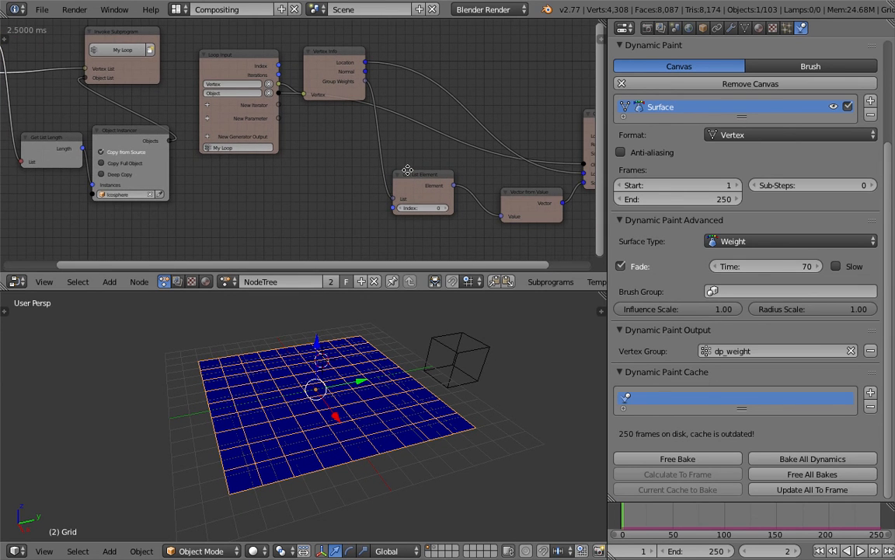
middle_click_drag(407, 170, 283, 167)
scroll(294, 160, "up", 1)
left_click_drag(321, 179, 297, 174)
left_click_drag(398, 202, 352, 202)
middle_click_drag(510, 183, 434, 194)
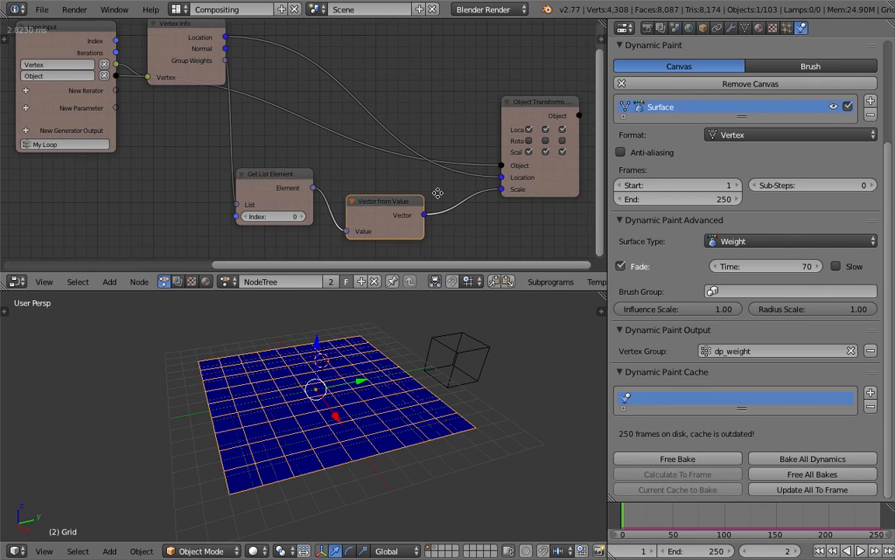
scroll(450, 194, "up", 1)
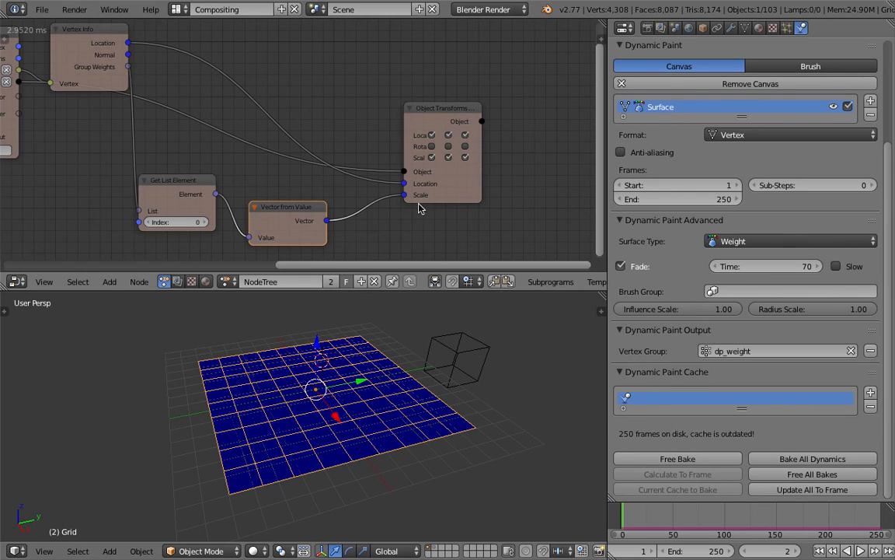
middle_click_drag(347, 393, 465, 359)
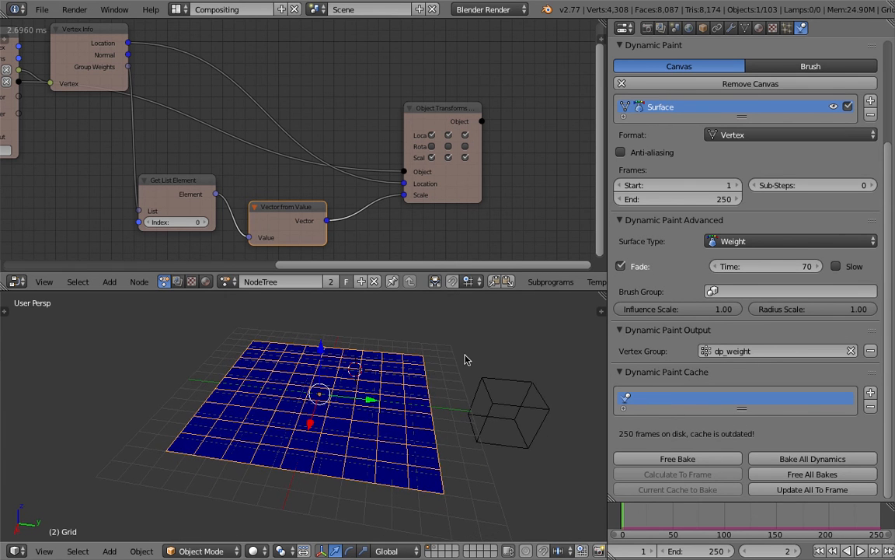
middle_click_drag(384, 374, 406, 374)
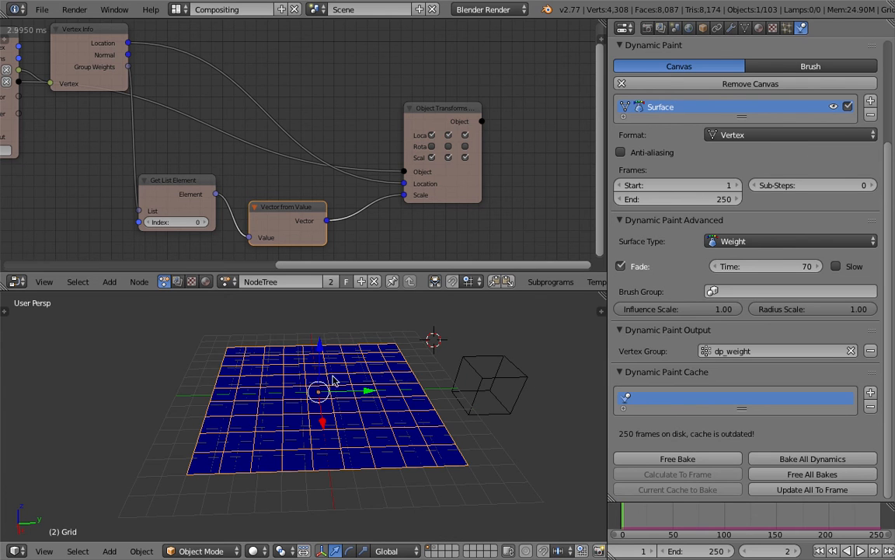